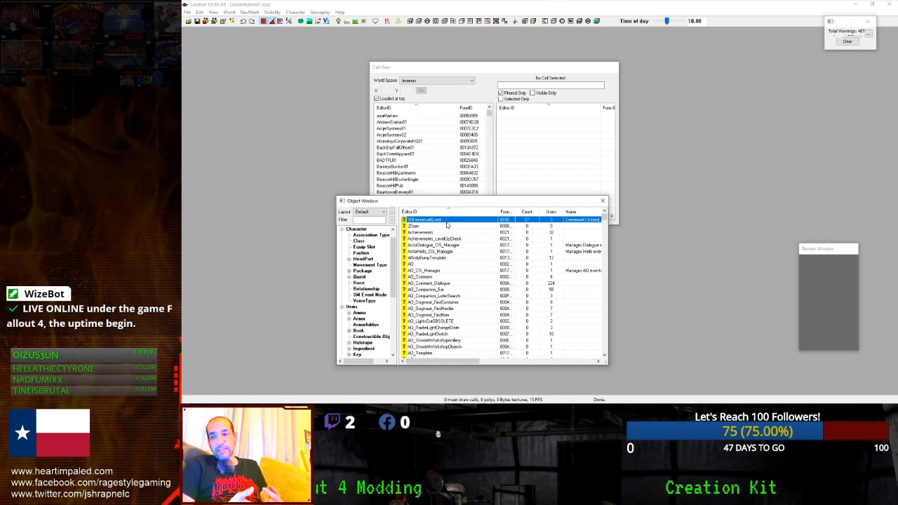
- Open 00EmmanuelQuest and show its Scenes tab with scene 00EQ1's phase timeline
{"action": "double_click", "coordinate": [447, 222]}
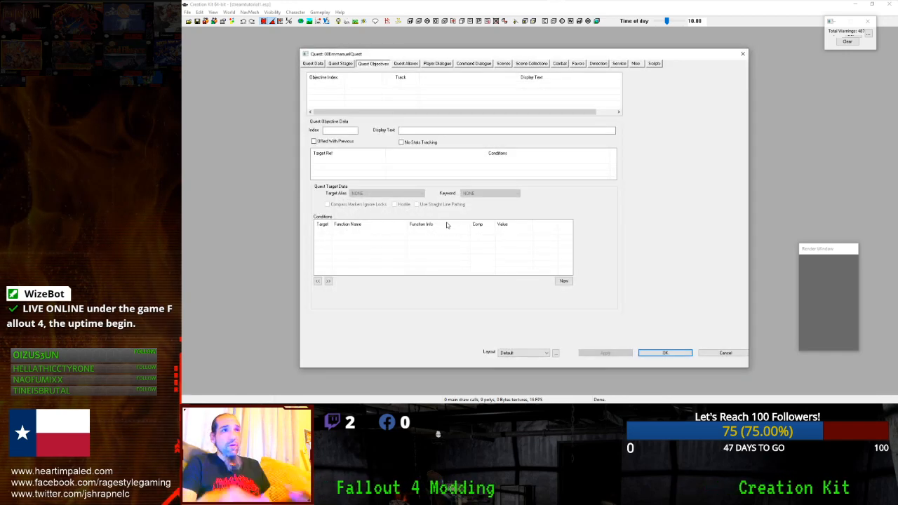
{"action": "left_click", "coordinate": [313, 64]}
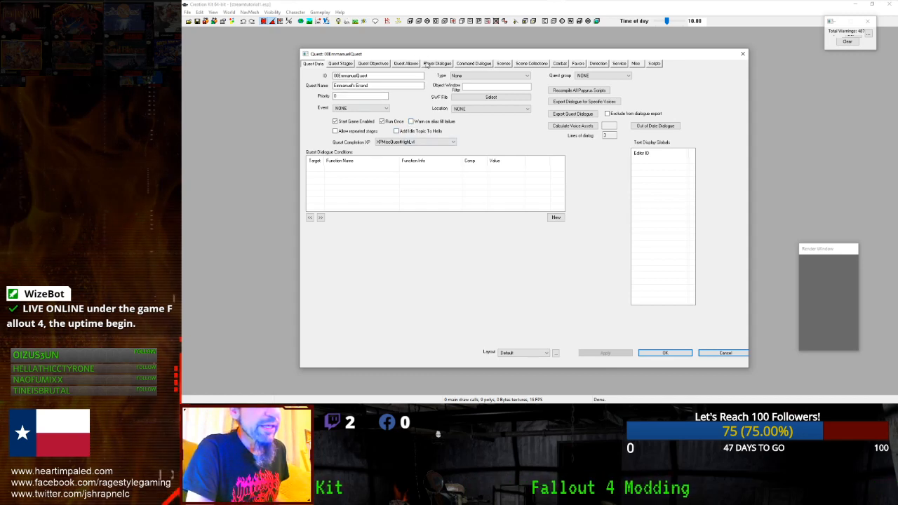
{"action": "left_click", "coordinate": [504, 63]}
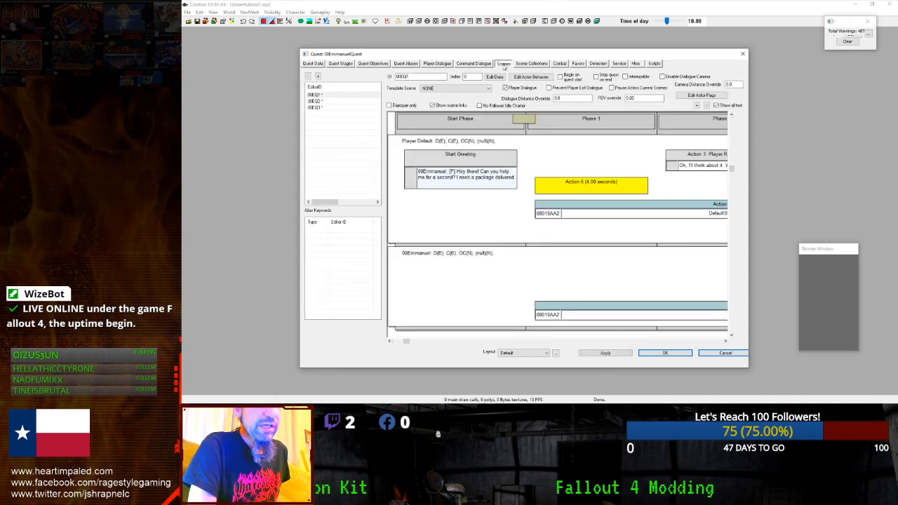
{"action": "double_click", "coordinate": [450, 180]}
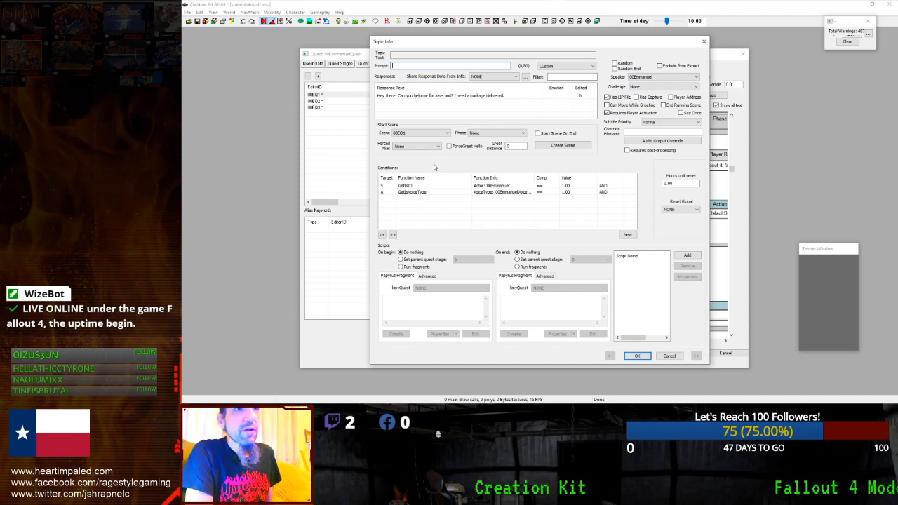
{"action": "left_click", "coordinate": [445, 187]}
{"action": "left_click", "coordinate": [444, 192]}
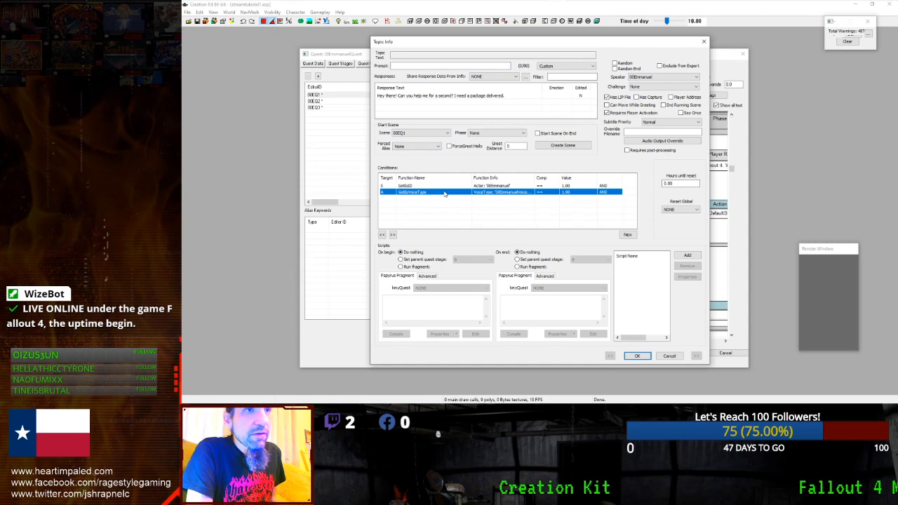
{"action": "left_click", "coordinate": [446, 185]}
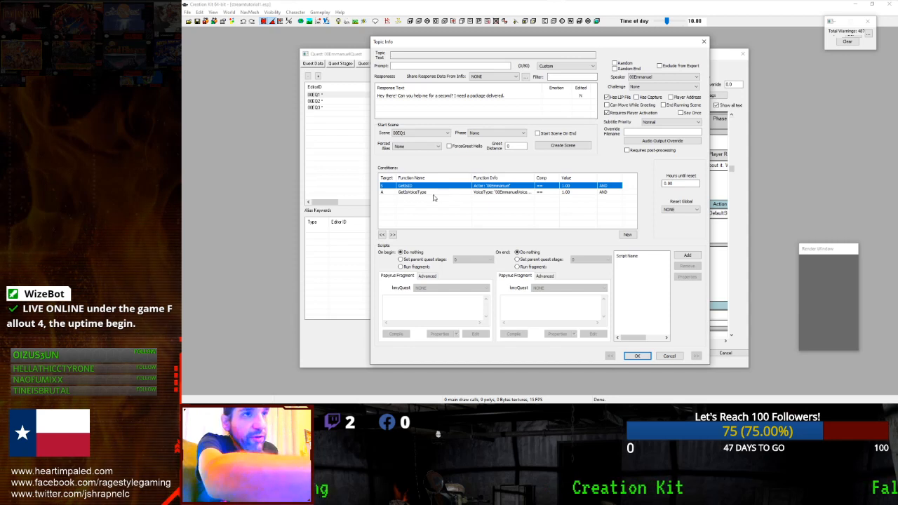
{"action": "left_click", "coordinate": [433, 192]}
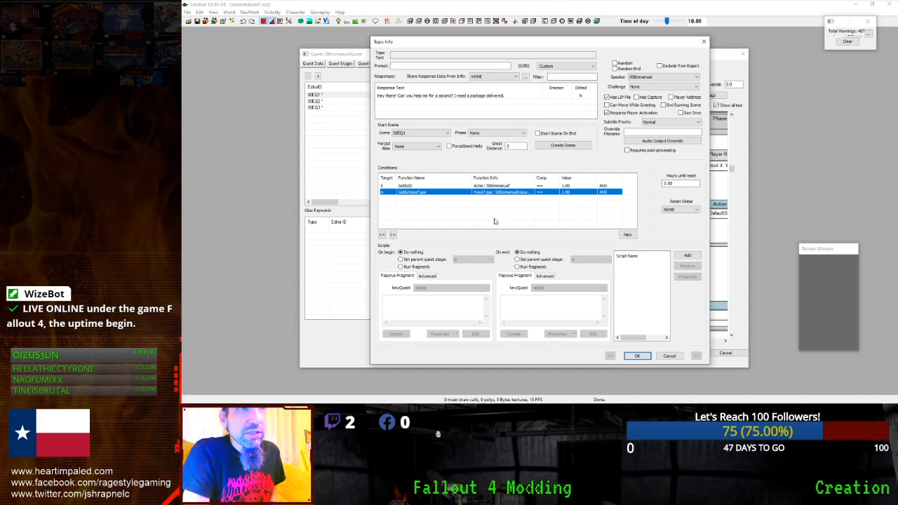
{"action": "left_click", "coordinate": [634, 358]}
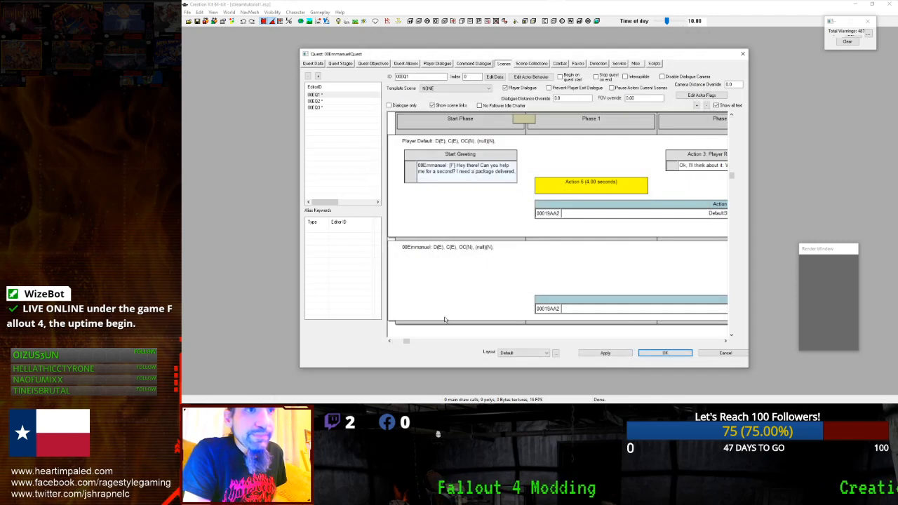
{"action": "mouse_move", "coordinate": [411, 342]}
{"action": "left_mouse_down"}
{"action": "mouse_move", "coordinate": [537, 342]}
{"action": "mouse_move", "coordinate": [411, 341]}
{"action": "left_mouse_up"}
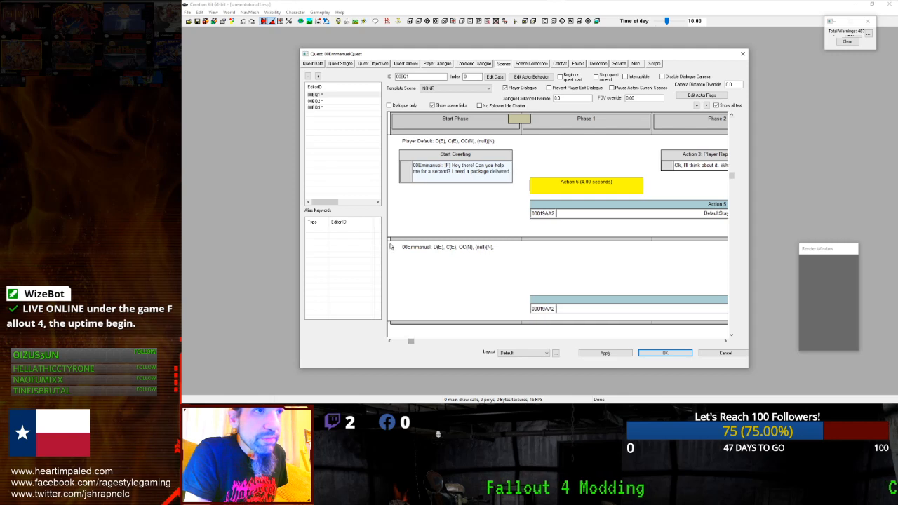
{"action": "left_click", "coordinate": [333, 96]}
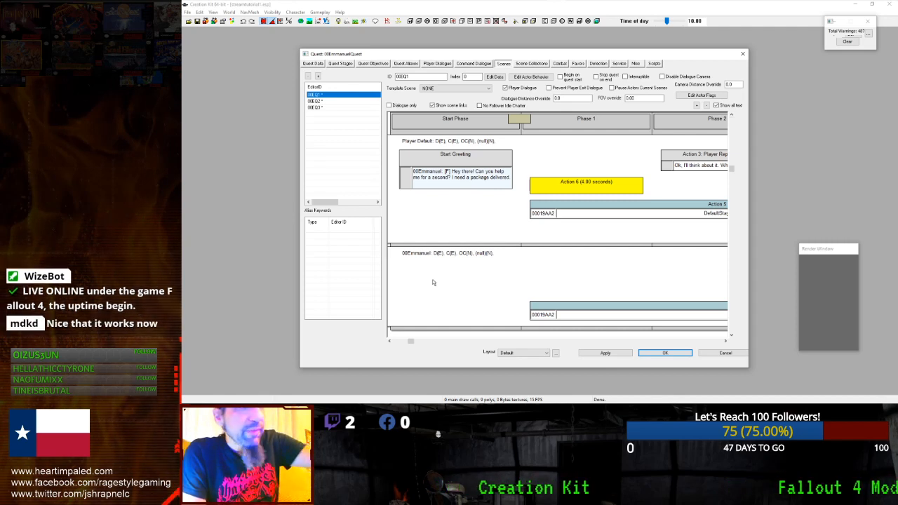
{"action": "left_click", "coordinate": [409, 65]}
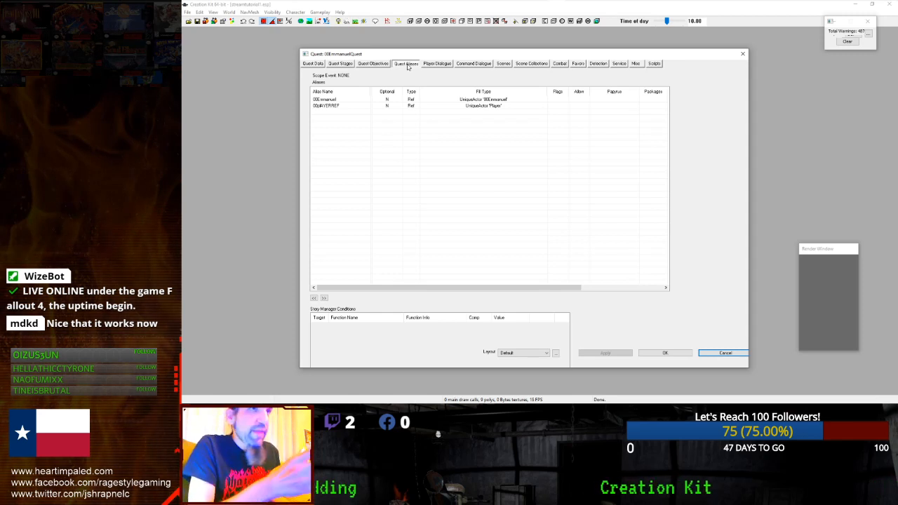
{"action": "left_click", "coordinate": [502, 64]}
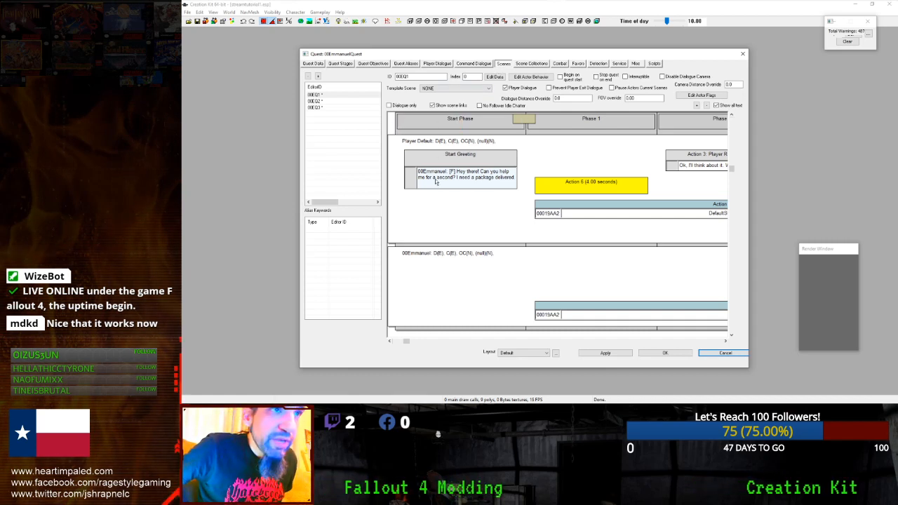
{"action": "left_click", "coordinate": [586, 121]}
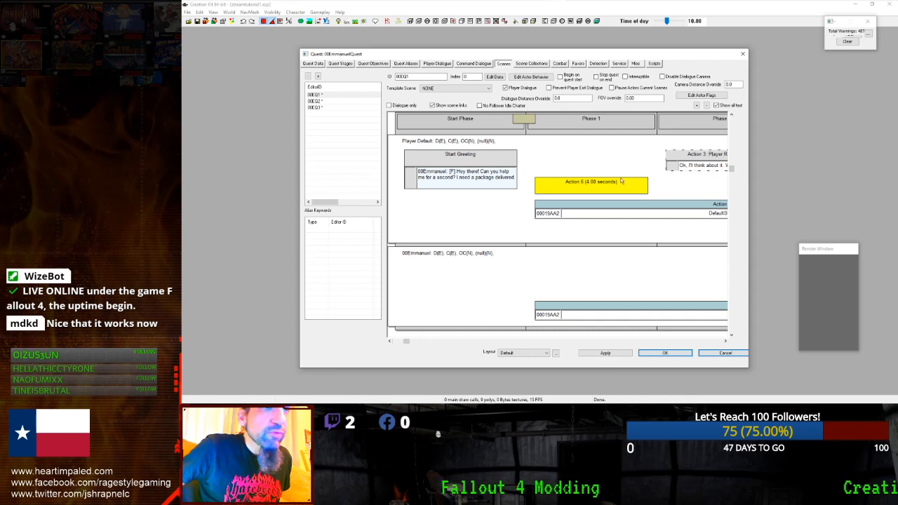
{"action": "left_click_drag", "start_coordinate": [409, 341], "coordinate": [434, 342]}
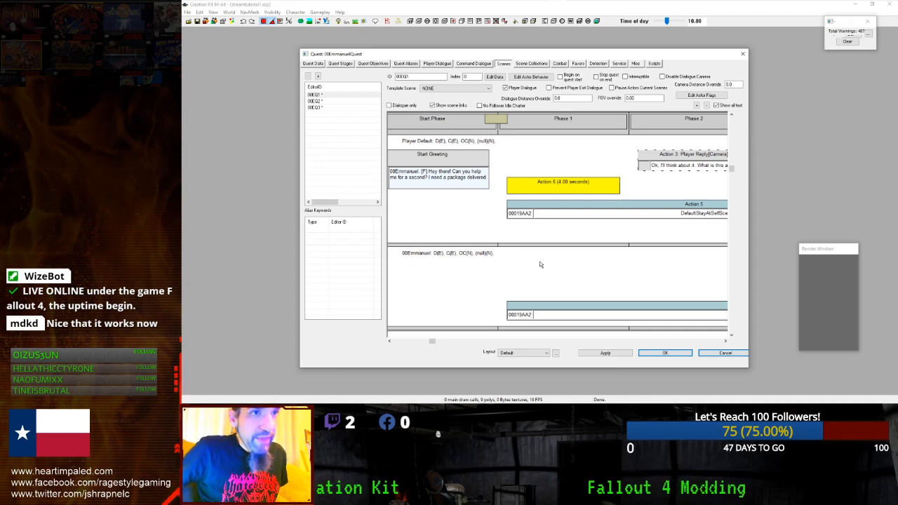
{"action": "left_click_drag", "start_coordinate": [433, 343], "coordinate": [531, 341]}
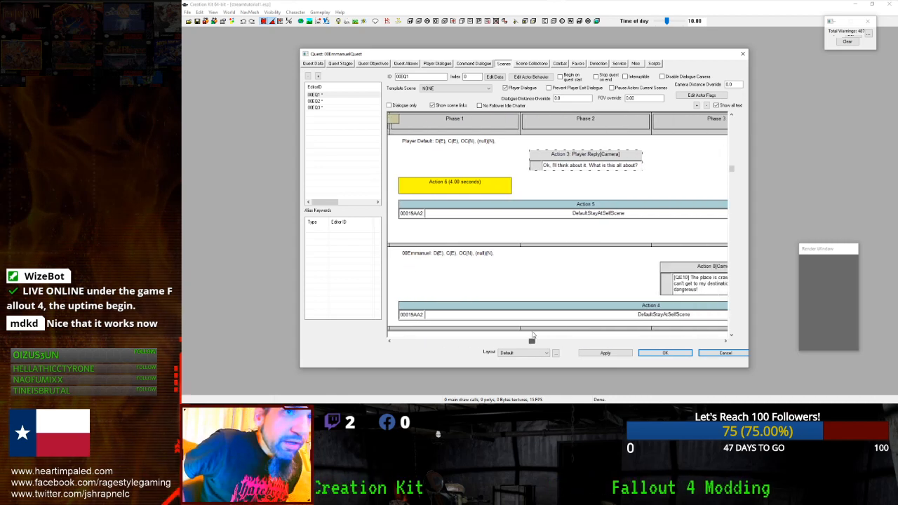
{"action": "double_click", "coordinate": [556, 307]}
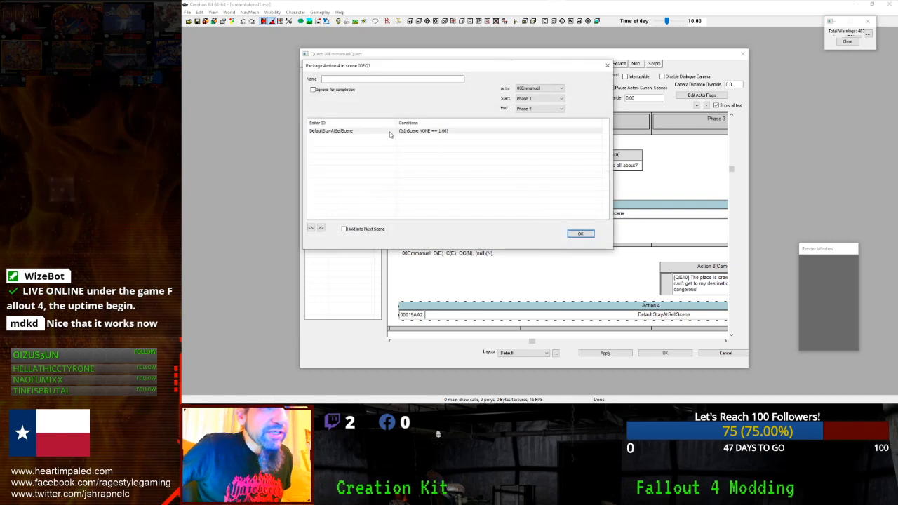
{"action": "left_click", "coordinate": [581, 235]}
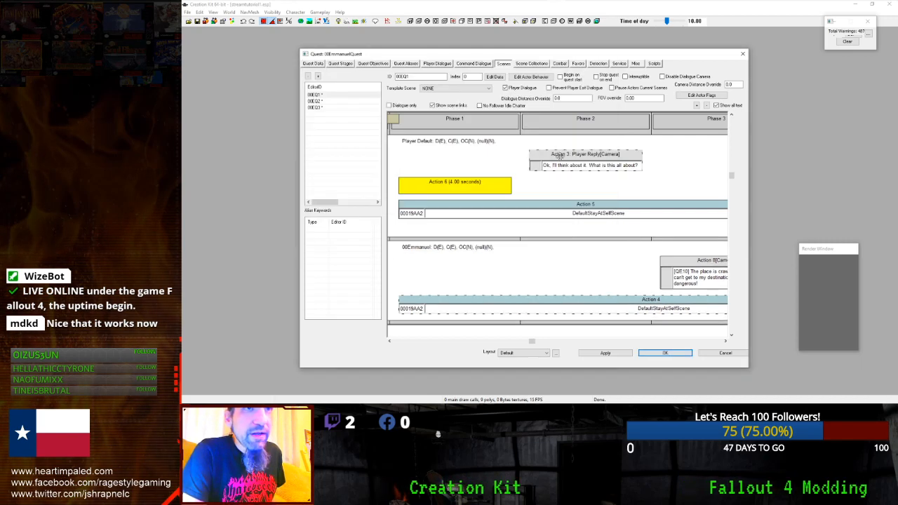
{"action": "double_click", "coordinate": [544, 153]}
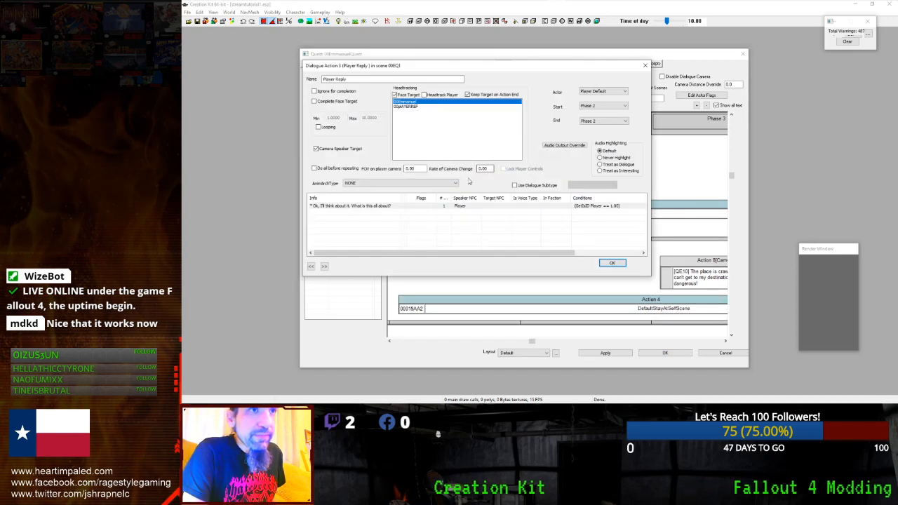
{"action": "double_click", "coordinate": [385, 207]}
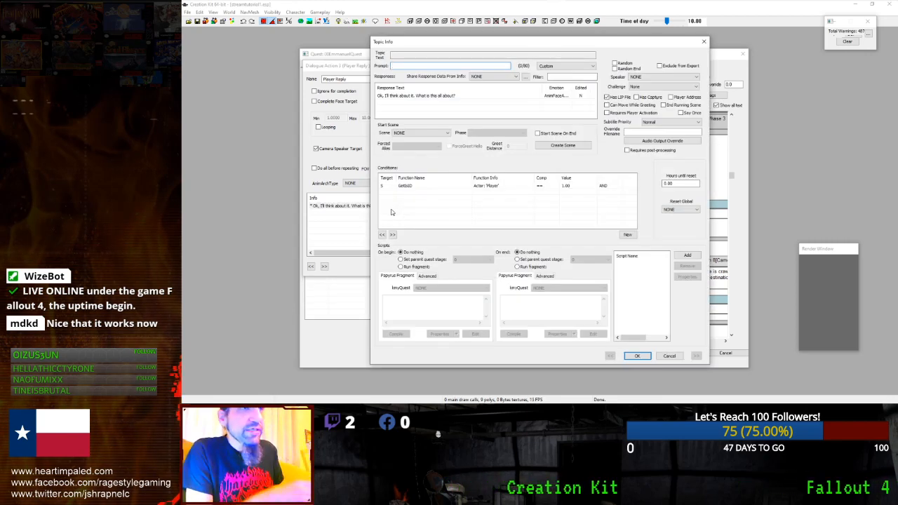
{"action": "left_click", "coordinate": [416, 97]}
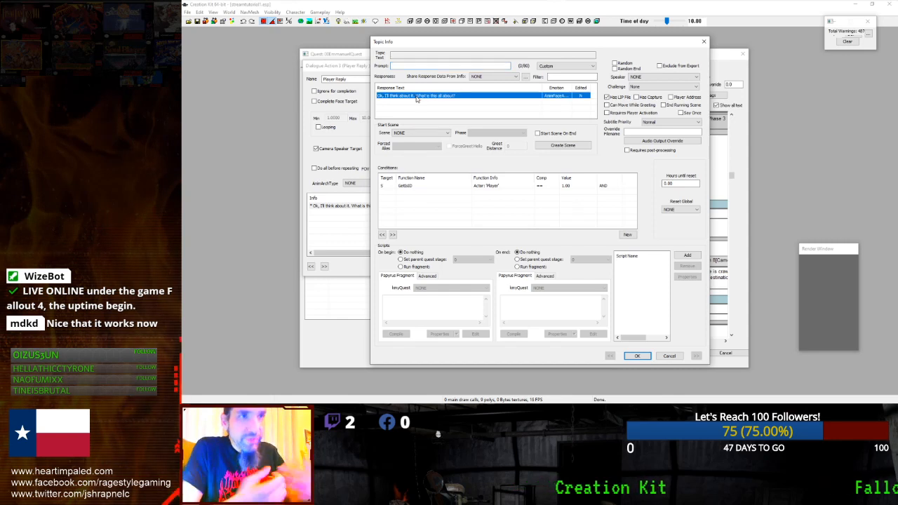
{"action": "left_click", "coordinate": [421, 187]}
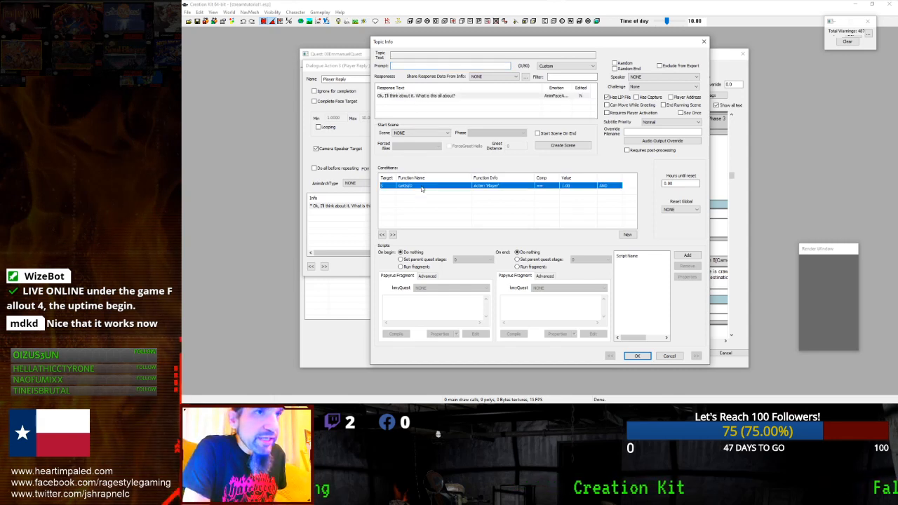
{"action": "left_click", "coordinate": [635, 356]}
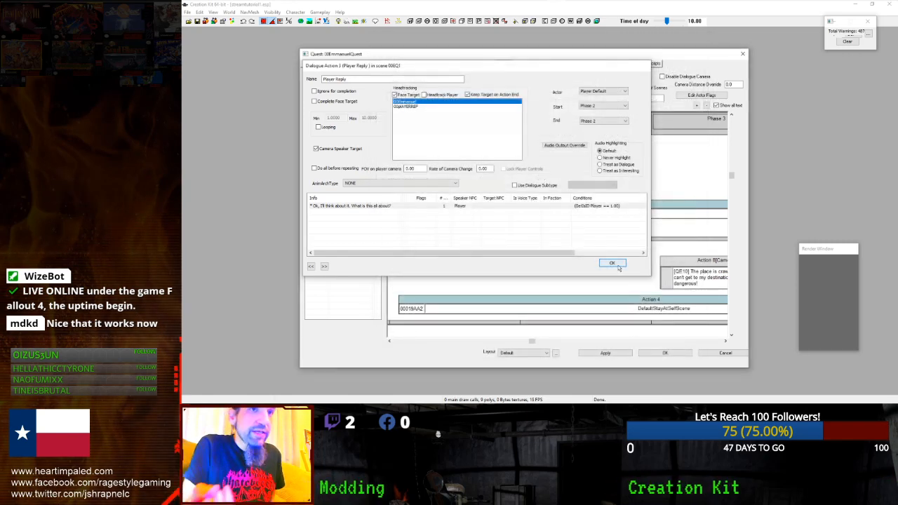
{"action": "left_click", "coordinate": [617, 266]}
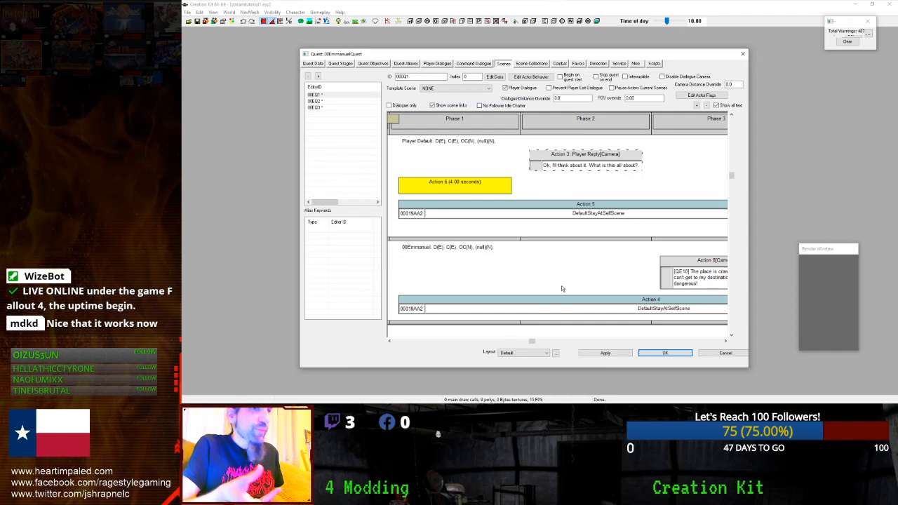
- Open Emmanuel's Action 8 dialogue action and its raiders response line
{"action": "left_click_drag", "start_coordinate": [531, 342], "coordinate": [669, 340]}
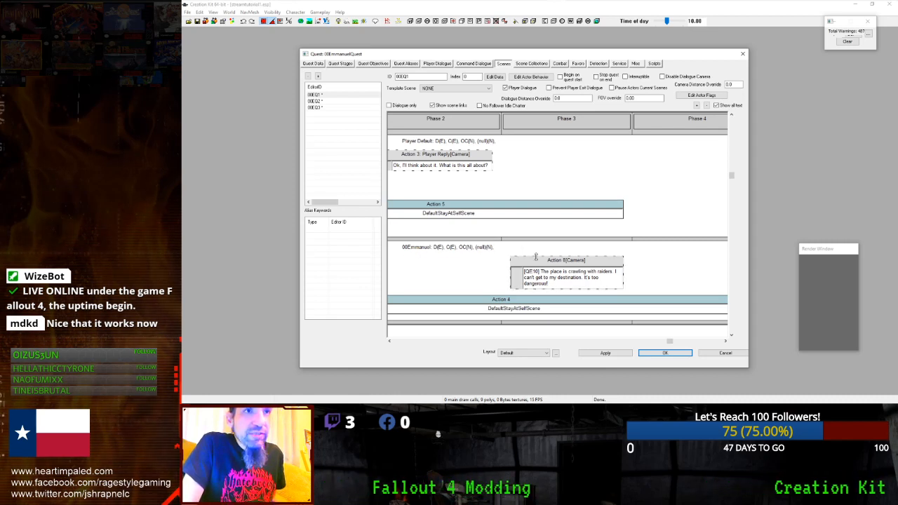
{"action": "left_click_drag", "start_coordinate": [534, 260], "coordinate": [503, 343]}
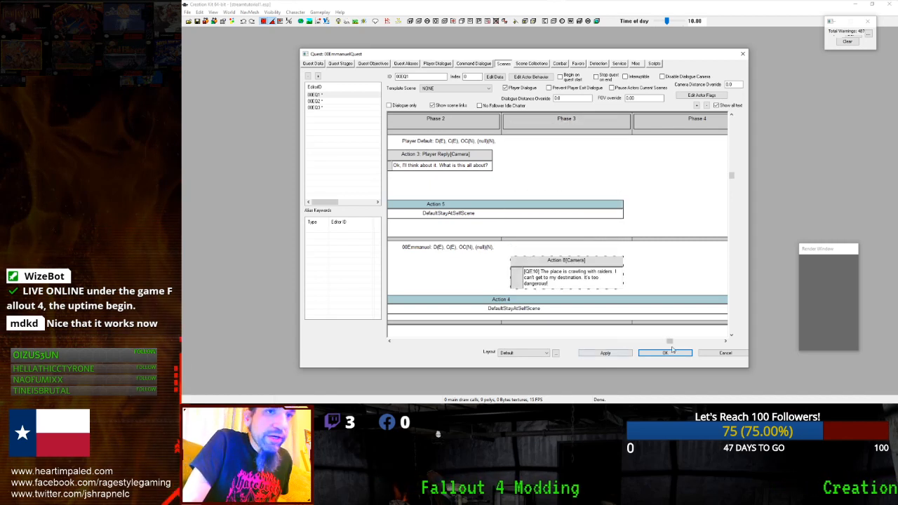
{"action": "left_click_drag", "start_coordinate": [669, 341], "coordinate": [707, 337]}
{"action": "double_click", "coordinate": [536, 260]}
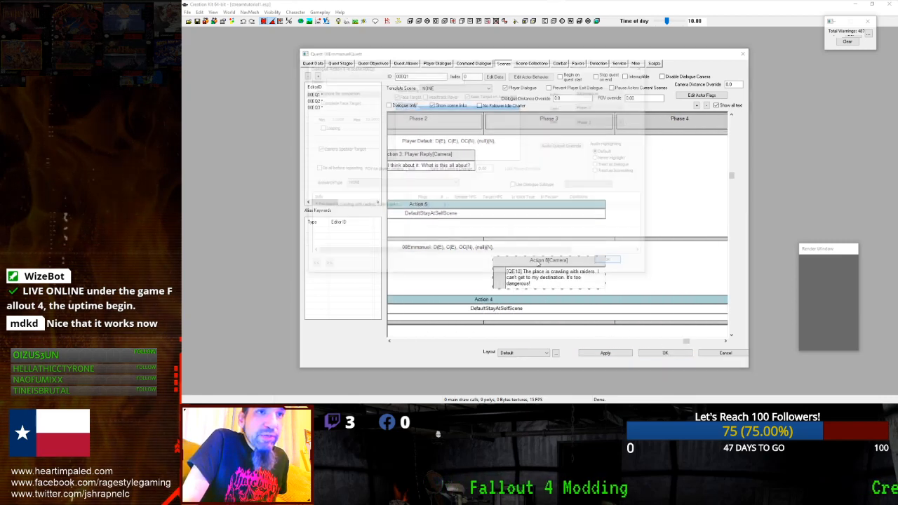
{"action": "double_click", "coordinate": [363, 206]}
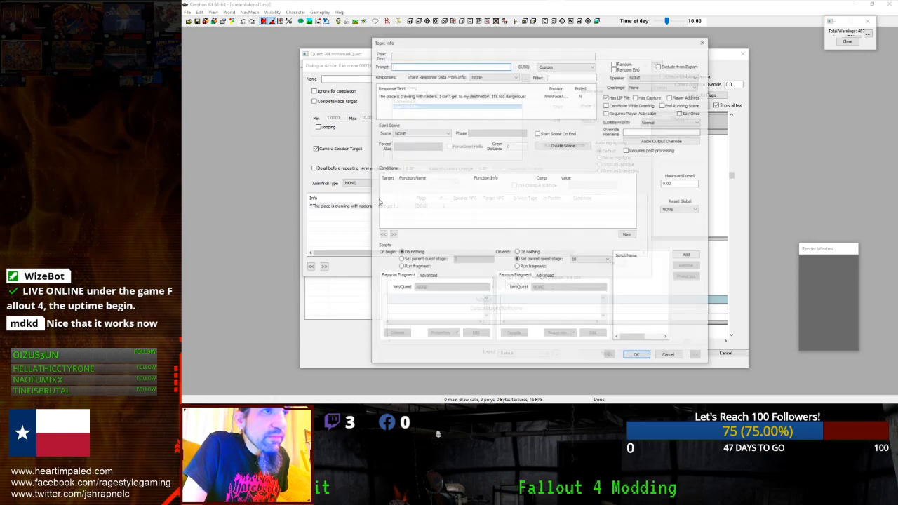
{"action": "double_click", "coordinate": [512, 96]}
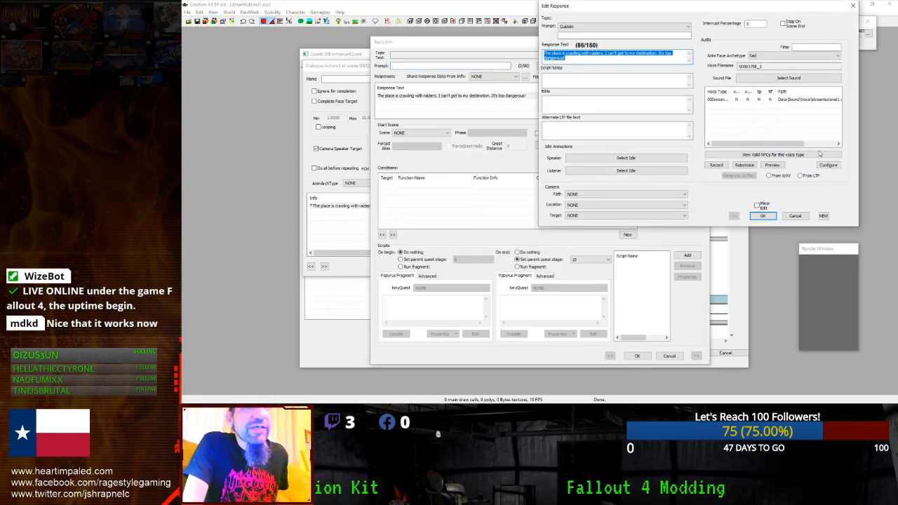
- Close the raiders response and start a new response in the same topic
{"action": "left_click", "coordinate": [764, 216]}
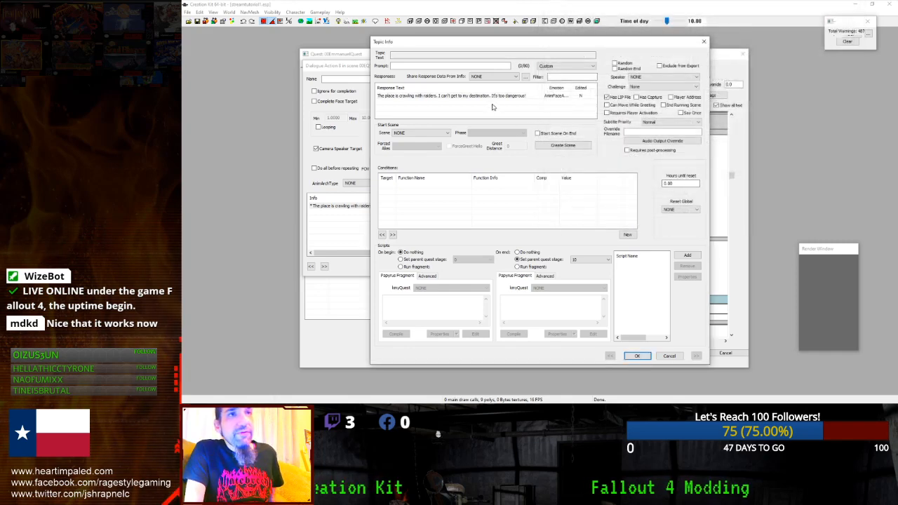
{"action": "right_click", "coordinate": [461, 106]}
{"action": "left_click", "coordinate": [474, 111]}
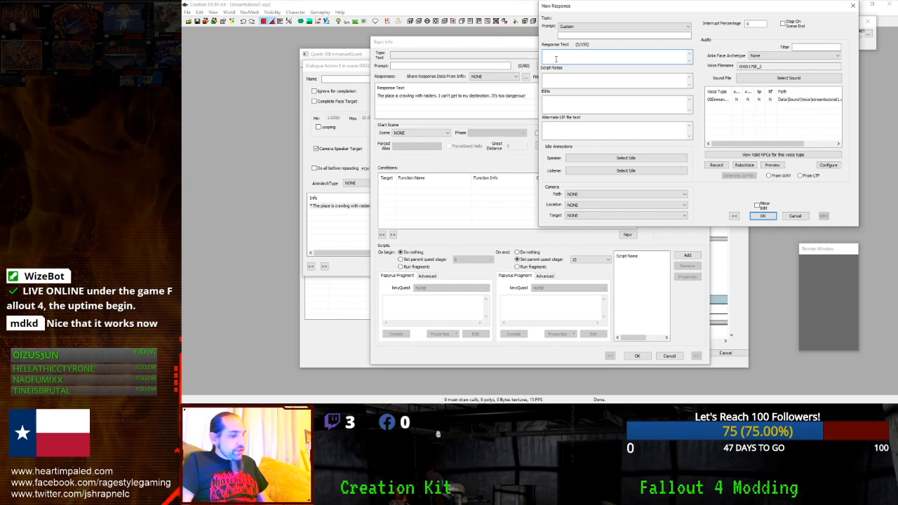
- Add a response asking someone to deliver this package to a woman
{"action": "type", "text": "I'm"}
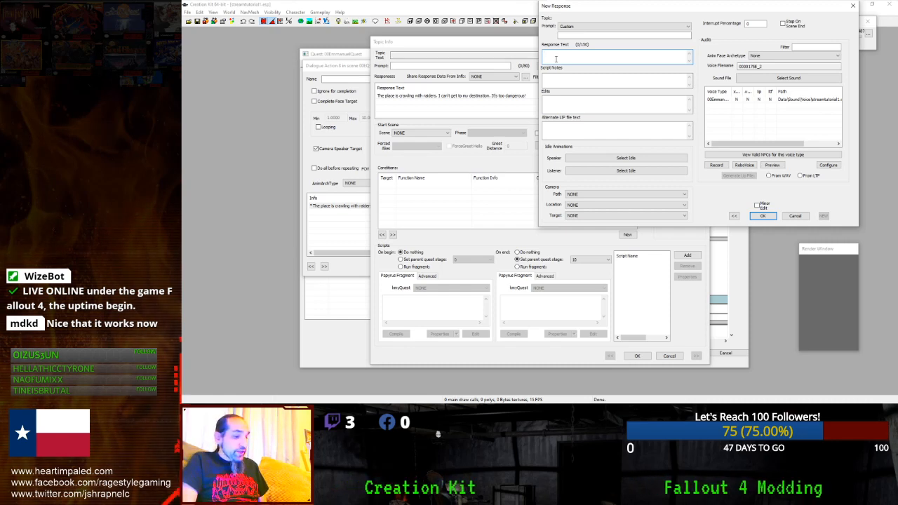
{"action": "type", "text": "eed someone to "}
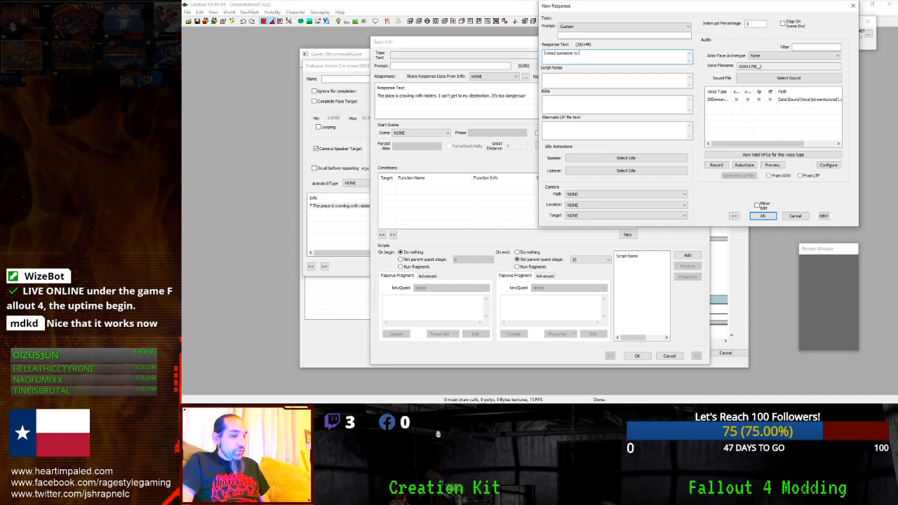
{"action": "type", "text": "deliver this pa"}
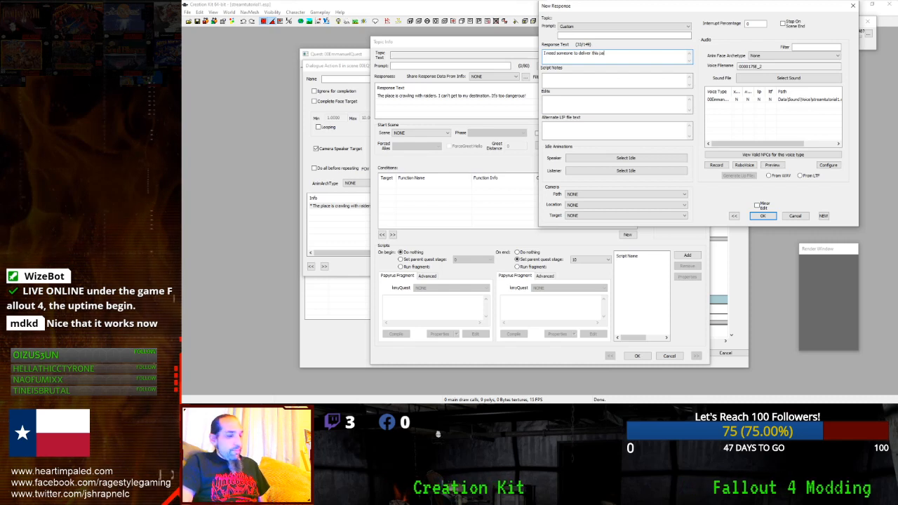
{"action": "type", "text": "ckage t"}
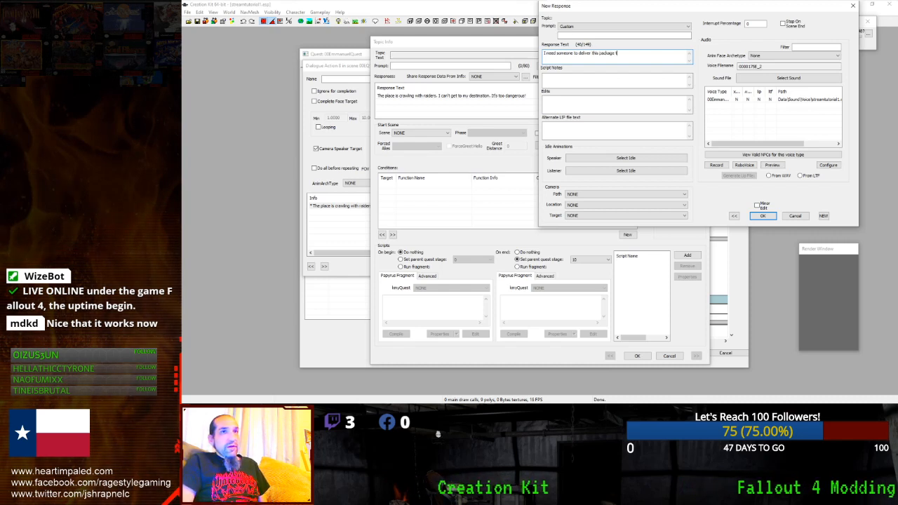
{"action": "type", "text": "o a"}
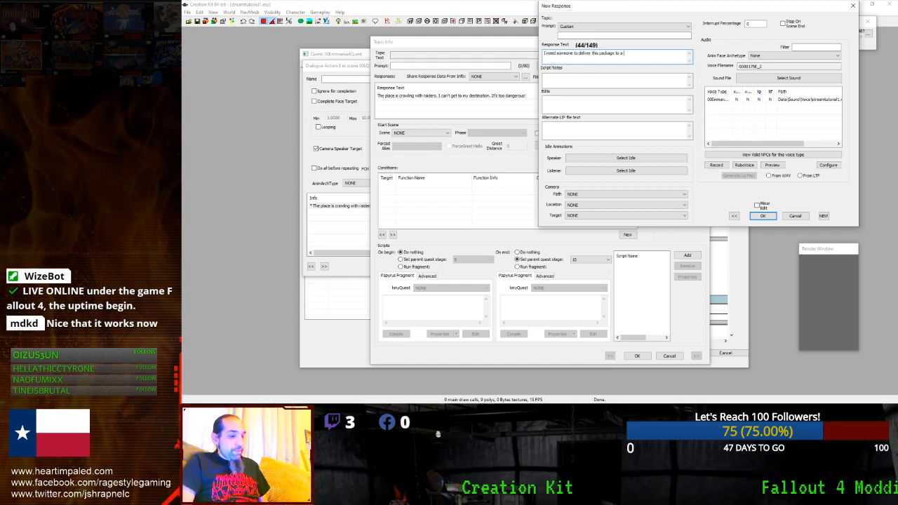
{"action": "type", "text": " woman named Jennifer"}
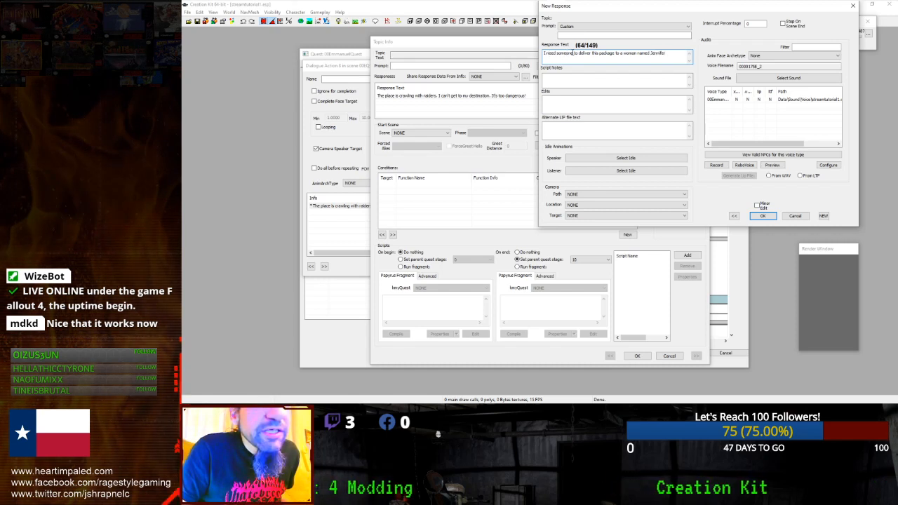
{"action": "type", "text": "."}
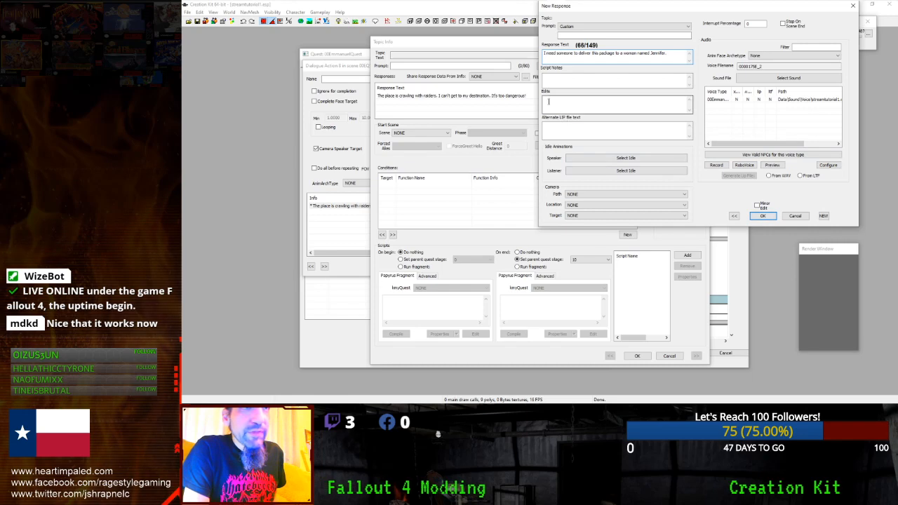
{"action": "left_click", "coordinate": [763, 215]}
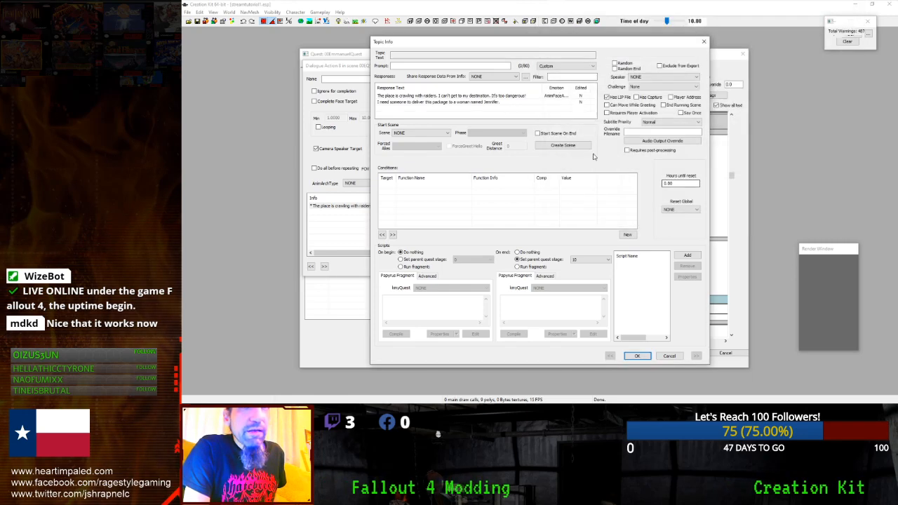
- Add the response 'It is a special clock from her husband.', fixing the 'husand' typo
{"action": "right_click", "coordinate": [538, 110]}
{"action": "left_click", "coordinate": [543, 117]}
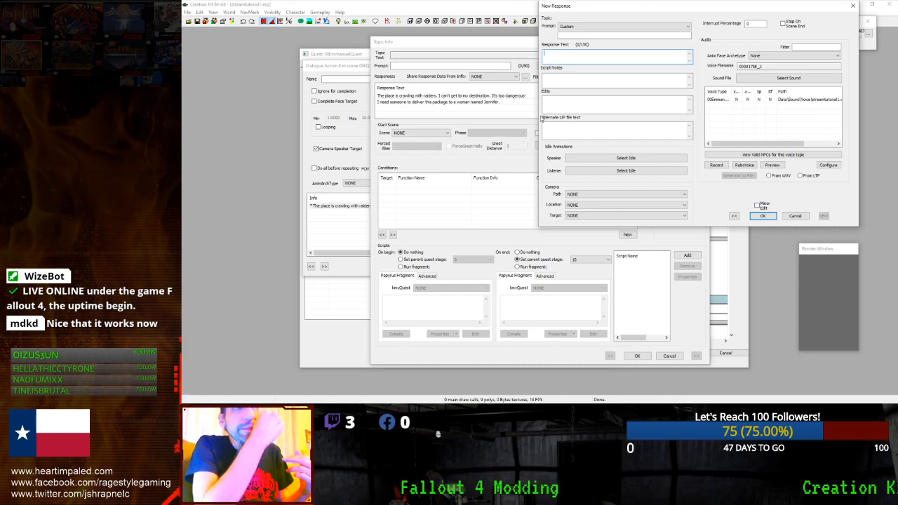
{"action": "type", "text": "It is a special clock from her husband."}
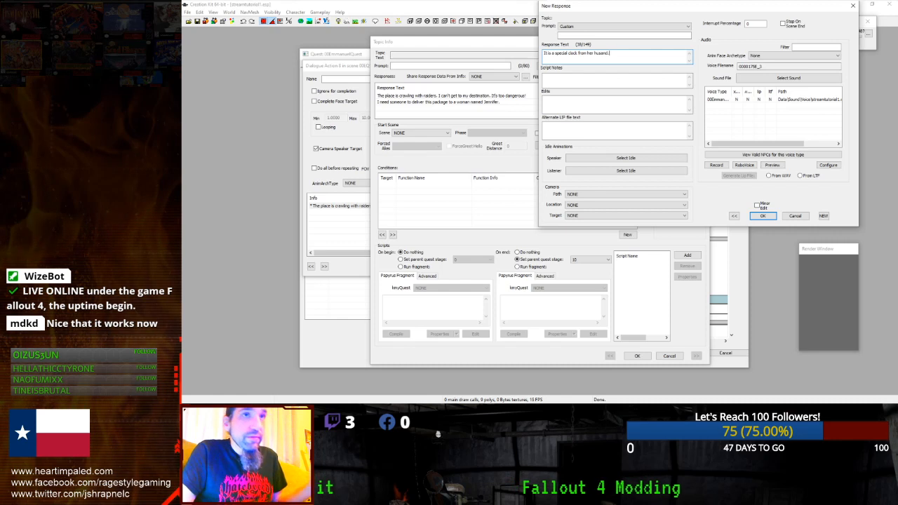
{"action": "left_click", "coordinate": [614, 61]}
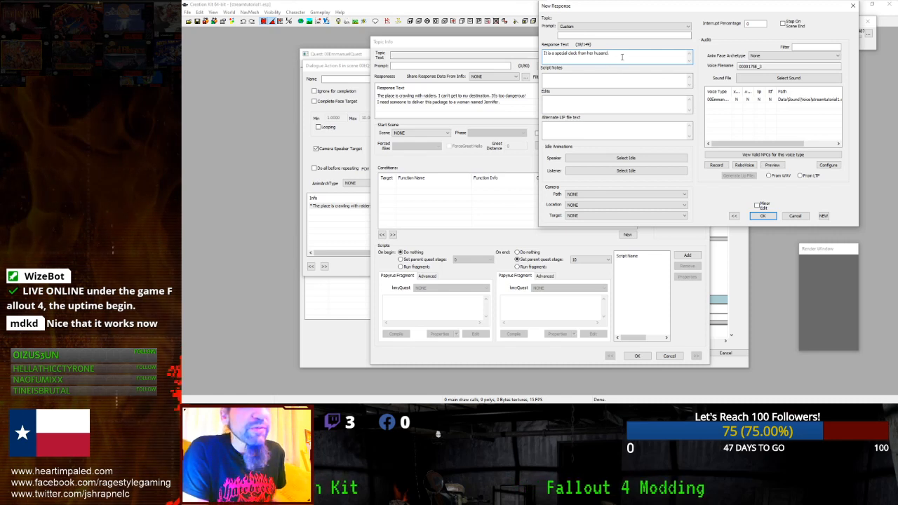
{"action": "left_click", "coordinate": [761, 216]}
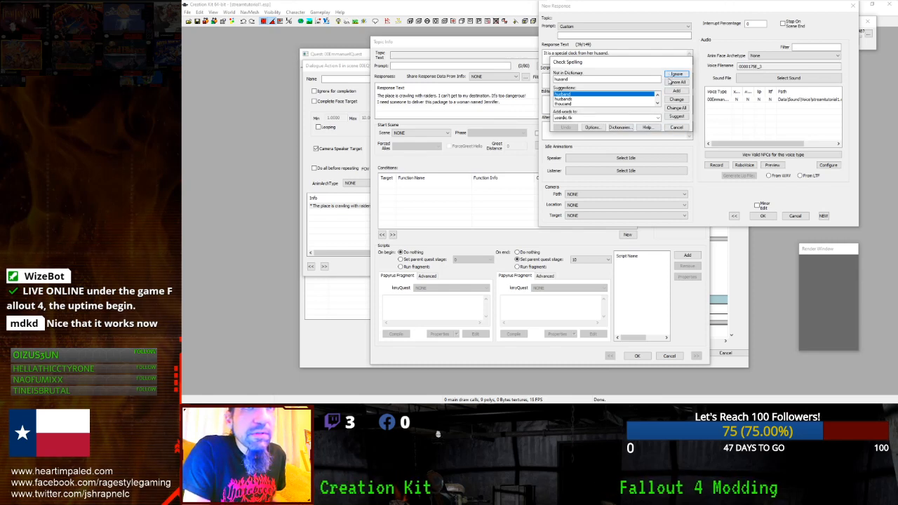
{"action": "double_click", "coordinate": [581, 95]}
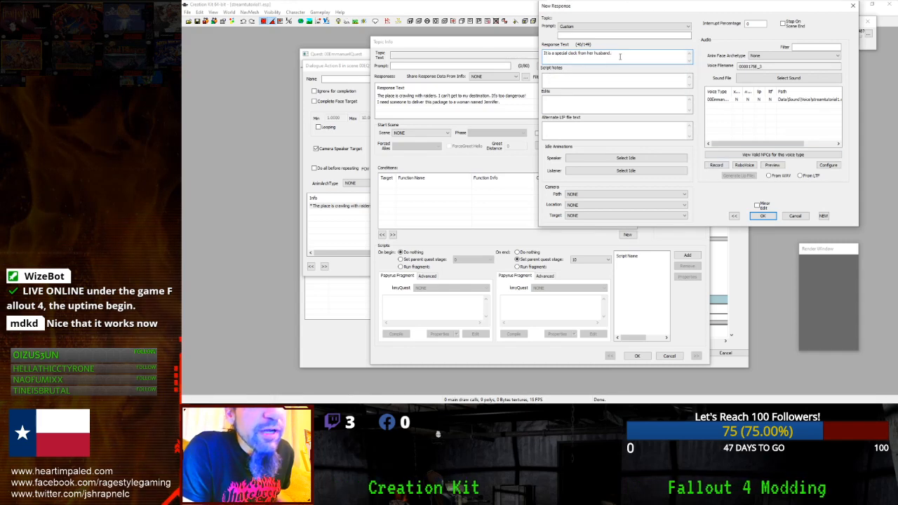
{"action": "left_click", "coordinate": [762, 216]}
{"action": "left_click", "coordinate": [413, 110]}
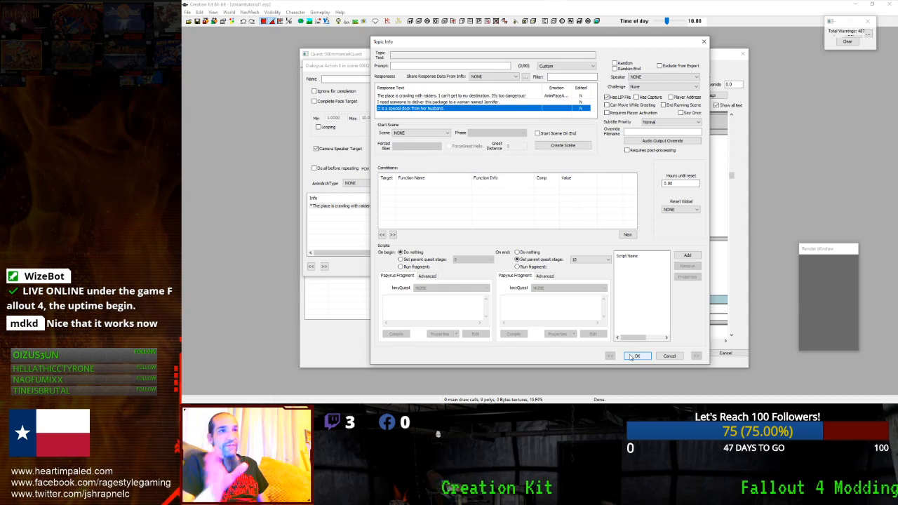
- Add a GetIsID == 1.00 condition run on quest alias 00Emmanuel, then close Topic Info
{"action": "right_click", "coordinate": [448, 222]}
{"action": "left_click", "coordinate": [462, 226]}
{"action": "left_click", "coordinate": [446, 265]}
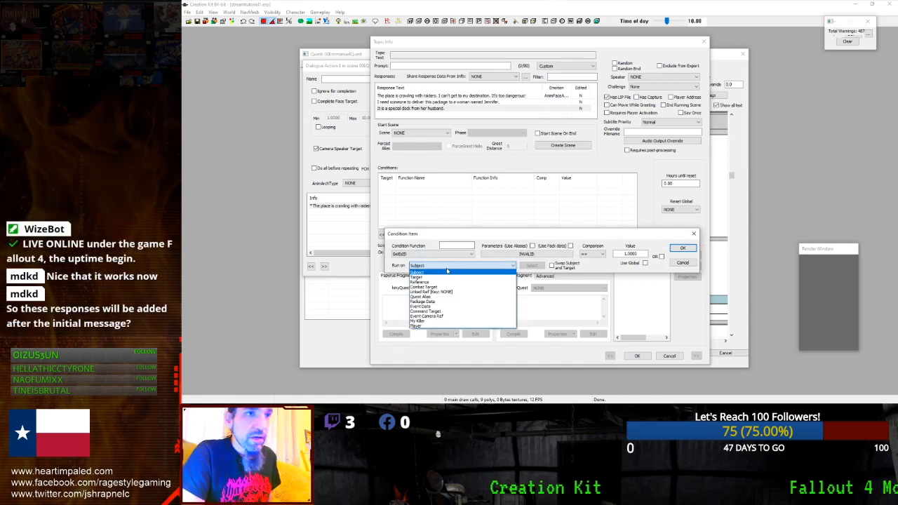
{"action": "left_click", "coordinate": [420, 296]}
{"action": "left_click", "coordinate": [539, 266]}
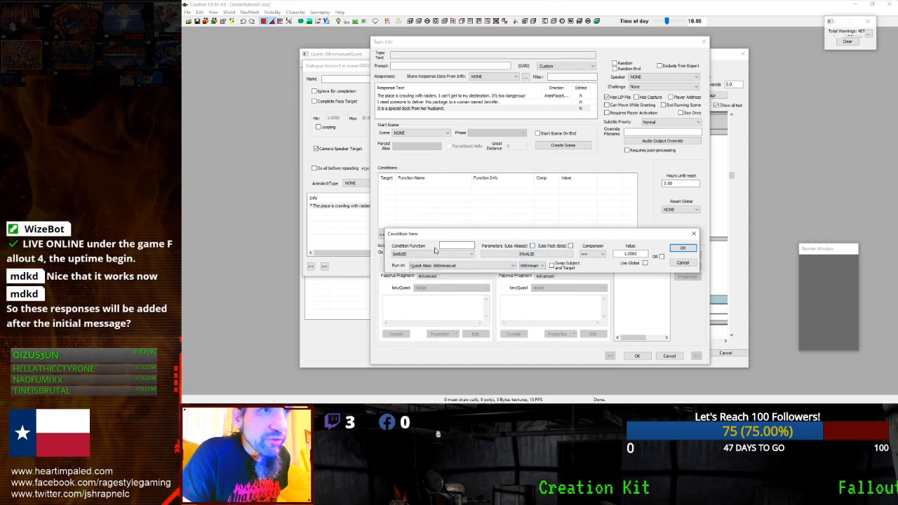
{"action": "left_click", "coordinate": [680, 249]}
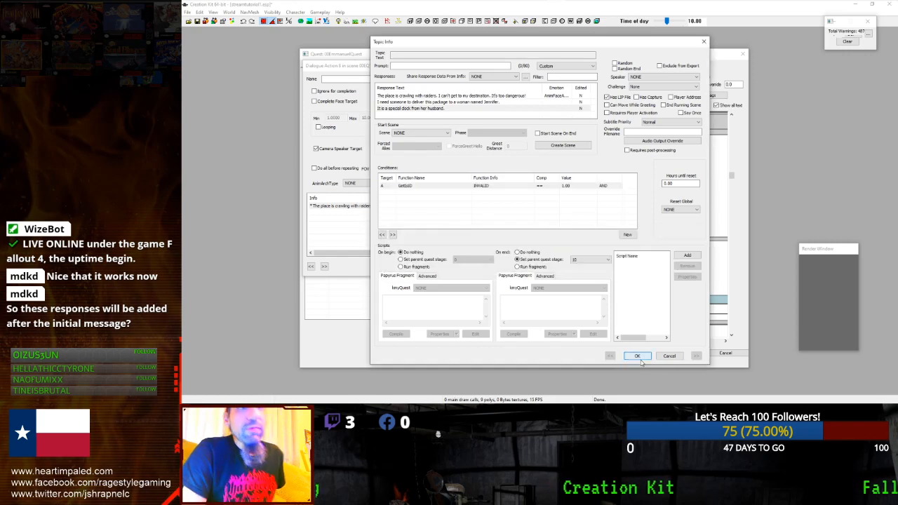
{"action": "left_click", "coordinate": [636, 356]}
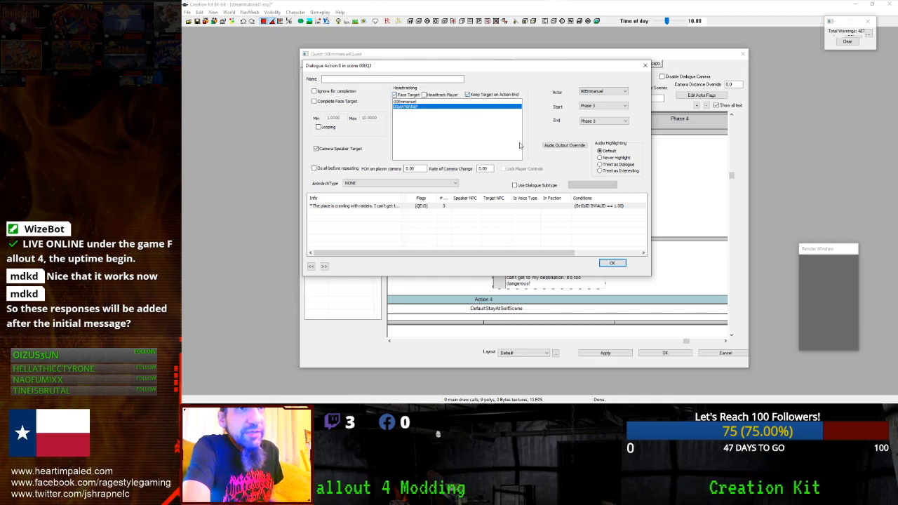
- Close Emmanuel's dialogue action and return to the scene 00EQ1 timeline
{"action": "left_click", "coordinate": [608, 263]}
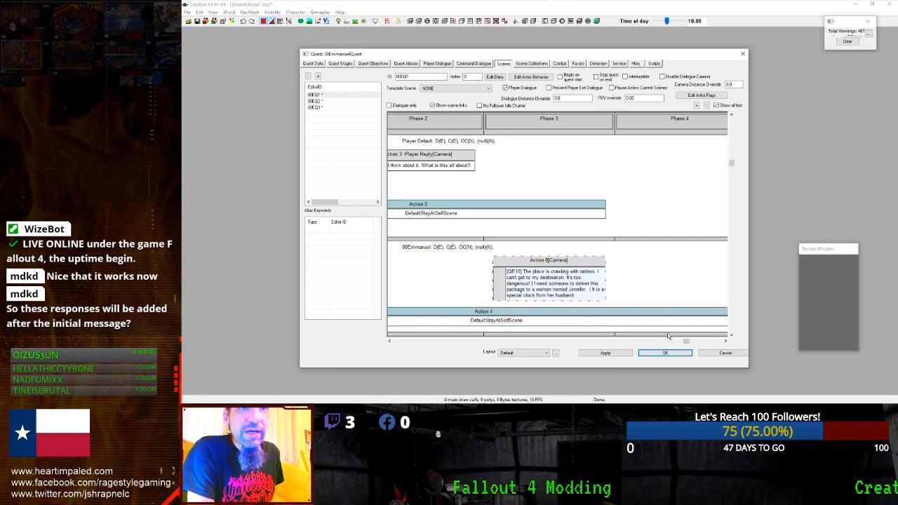
{"action": "left_click_drag", "start_coordinate": [685, 343], "coordinate": [722, 342]}
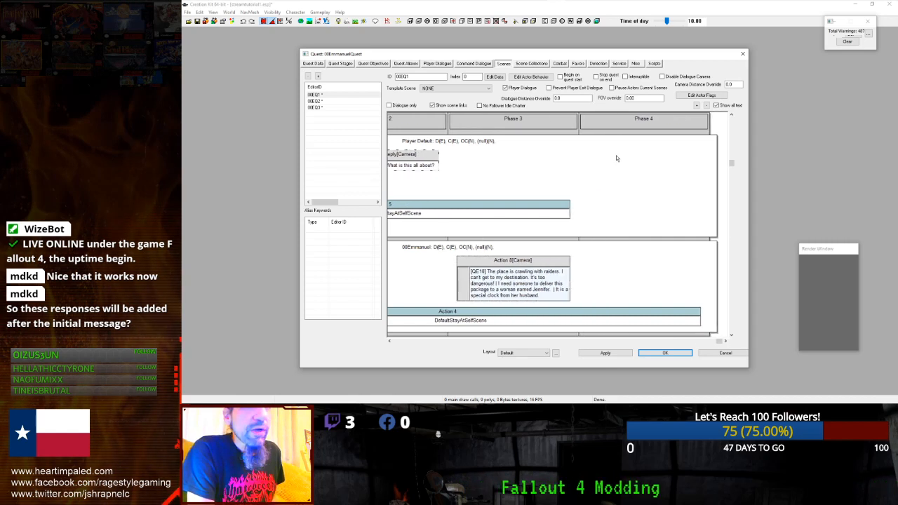
{"action": "left_click_drag", "start_coordinate": [719, 342], "coordinate": [620, 342]}
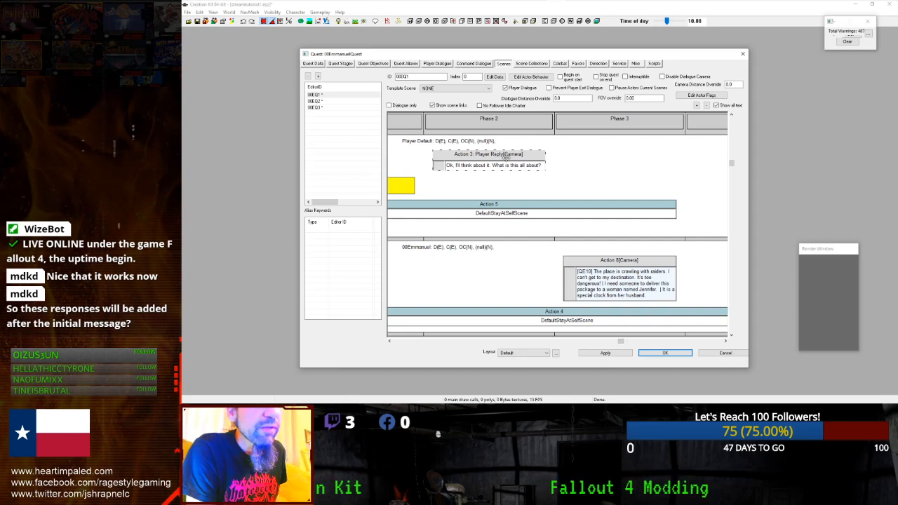
- Copy all conditions from the Action 3 Player Reply response, then close its editors
{"action": "double_click", "coordinate": [506, 157]}
{"action": "left_click", "coordinate": [409, 207]}
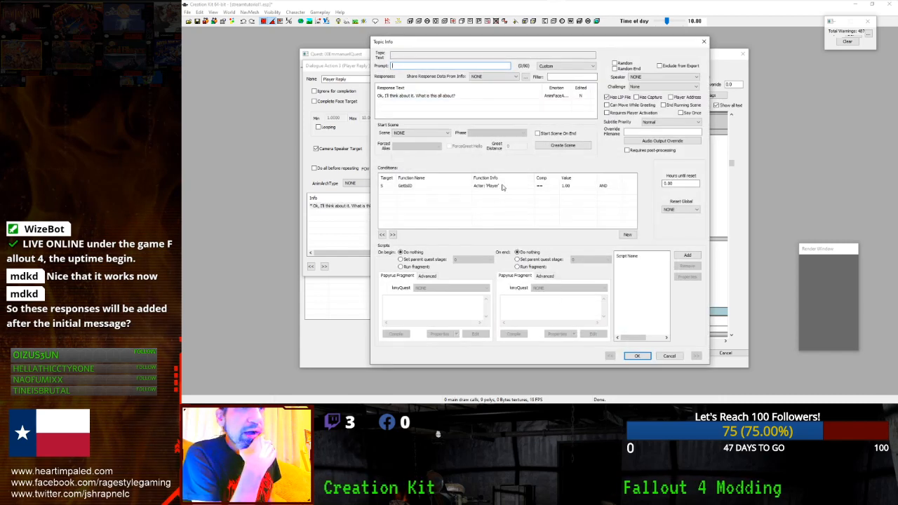
{"action": "left_click", "coordinate": [502, 187]}
{"action": "right_click", "coordinate": [497, 187]}
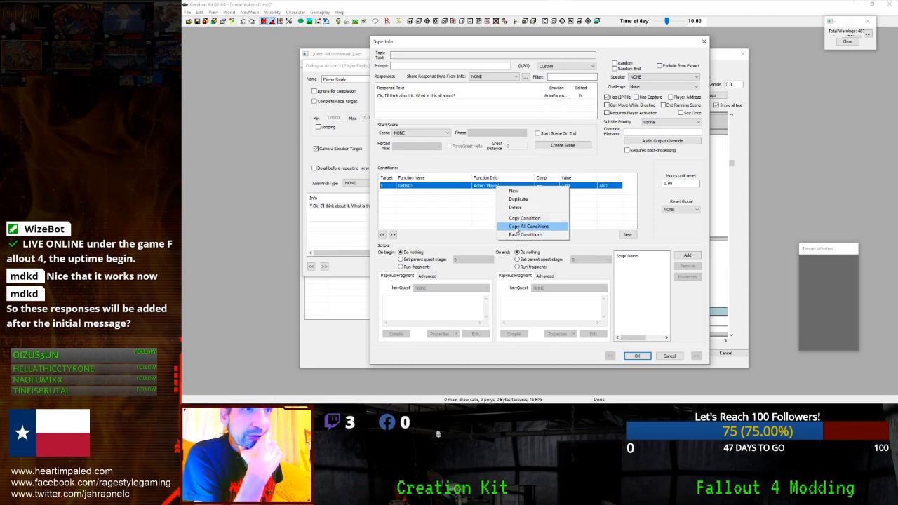
{"action": "left_click", "coordinate": [519, 222]}
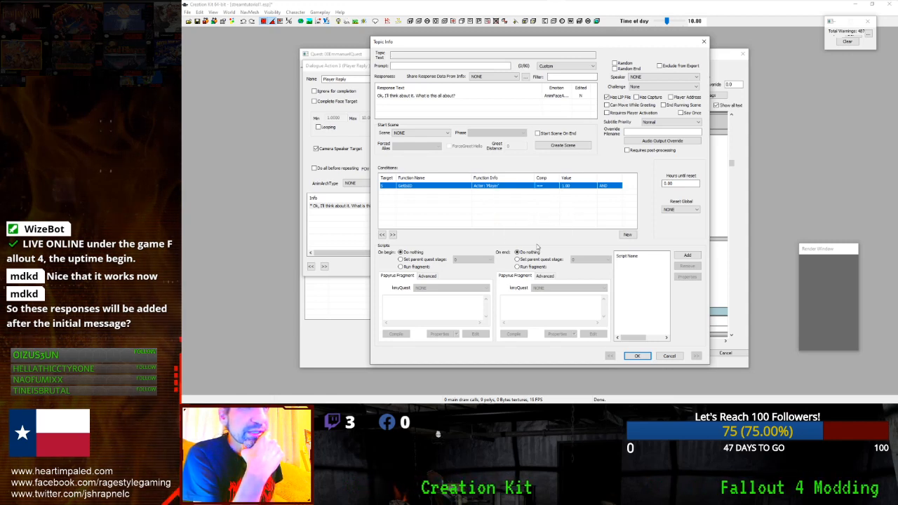
{"action": "left_click", "coordinate": [637, 356]}
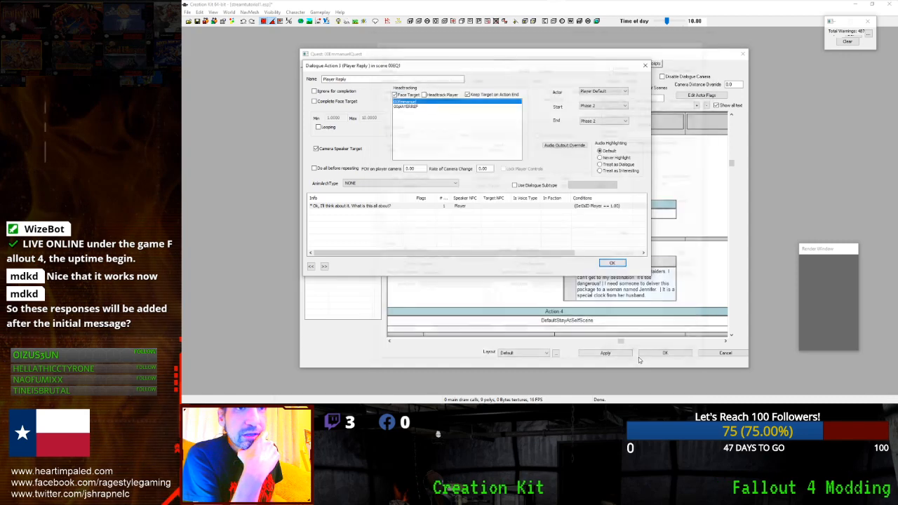
{"action": "left_click", "coordinate": [612, 263]}
{"action": "left_click_drag", "start_coordinate": [620, 344], "coordinate": [635, 344]}
- Create Dialogue Action 9 with 00Emmanuel as face target and add an empty info
{"action": "right_click", "coordinate": [622, 157]}
{"action": "mouse_move", "coordinate": [634, 185]}
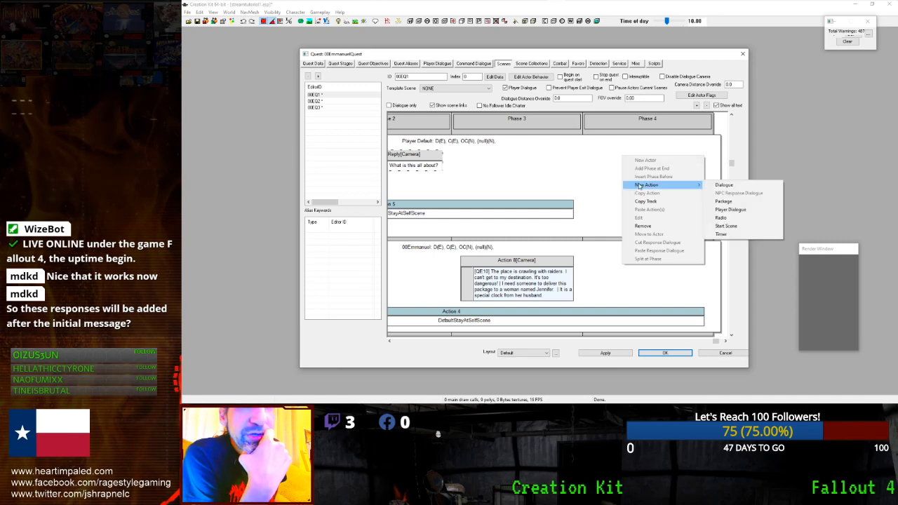
{"action": "left_click", "coordinate": [723, 185]}
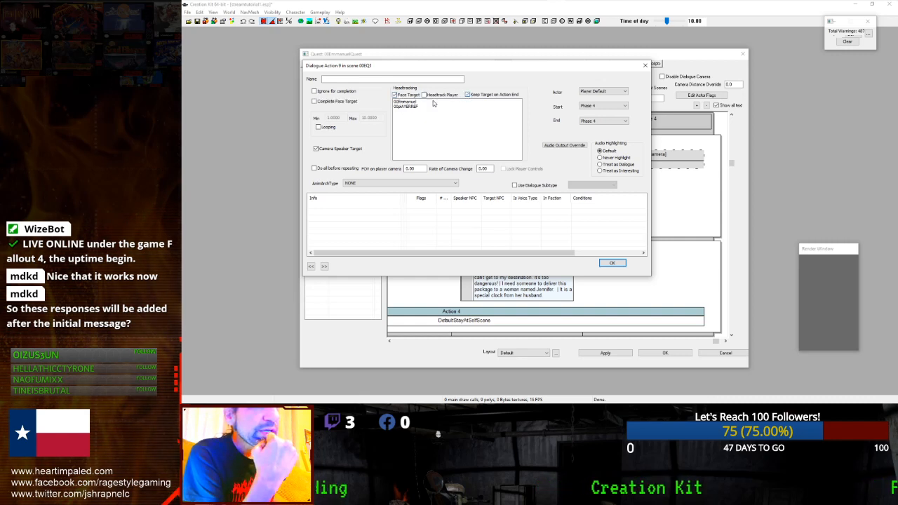
{"action": "left_click", "coordinate": [426, 102]}
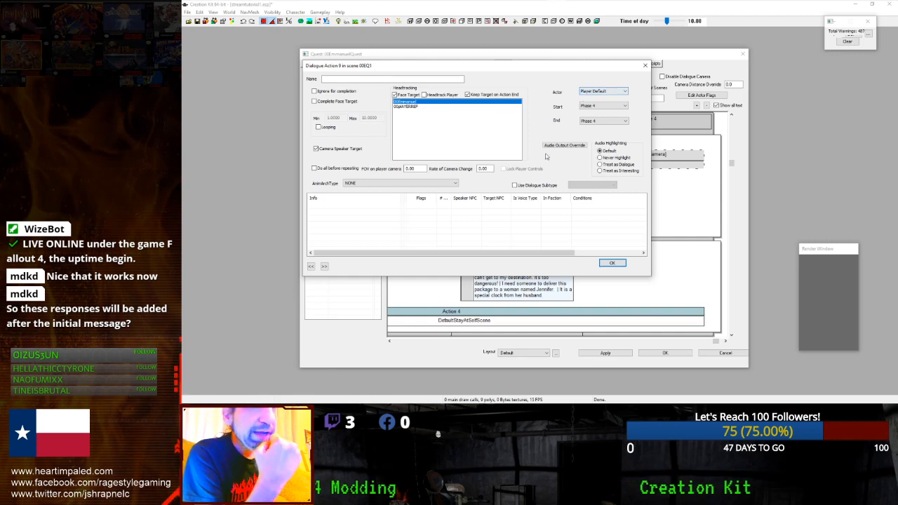
{"action": "right_click", "coordinate": [342, 207]}
{"action": "left_click", "coordinate": [357, 211]}
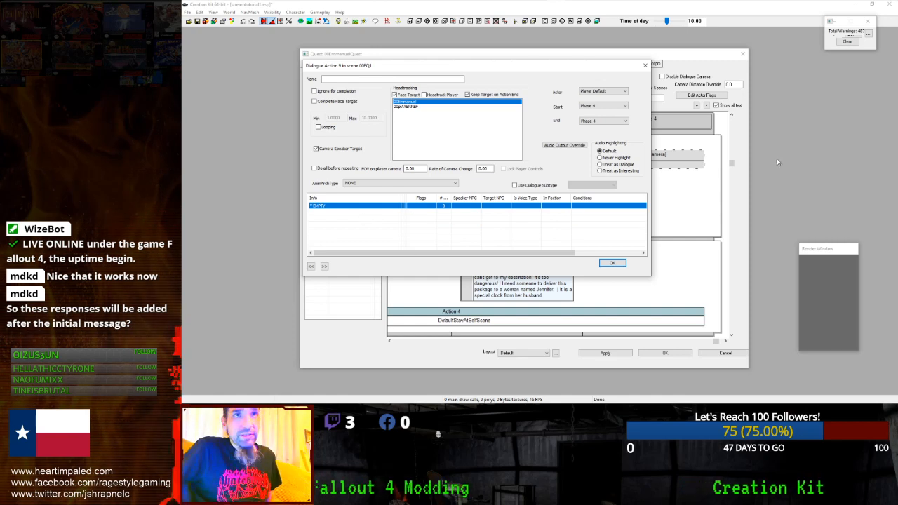
- Enter a response starting 'Well, I'll do it for a price.' that asks for caps
{"action": "double_click", "coordinate": [369, 205]}
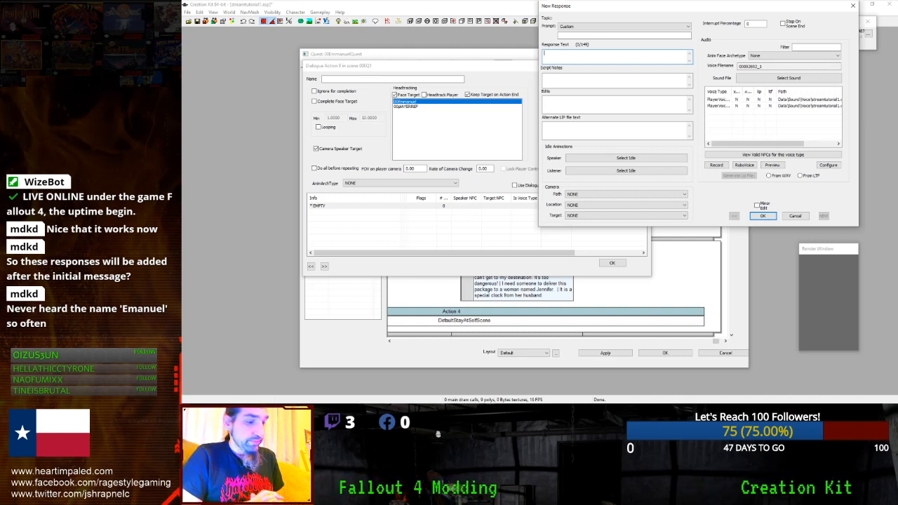
{"action": "type", "text": "Well,"}
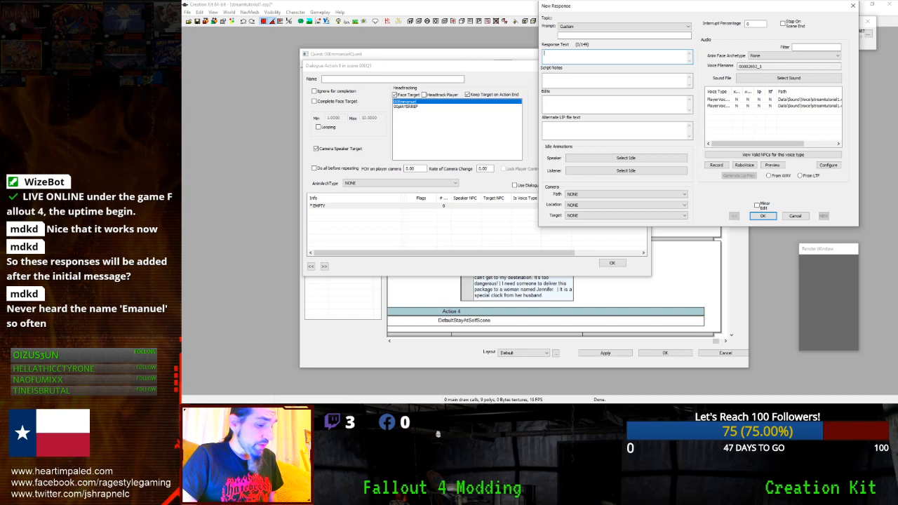
{"action": "type", "text": " I'l"}
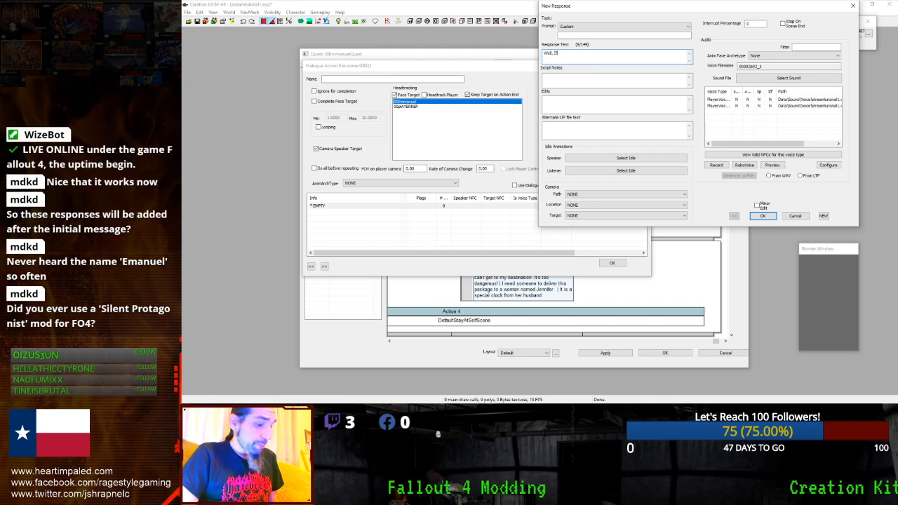
{"action": "type", "text": "l do it for a pr"}
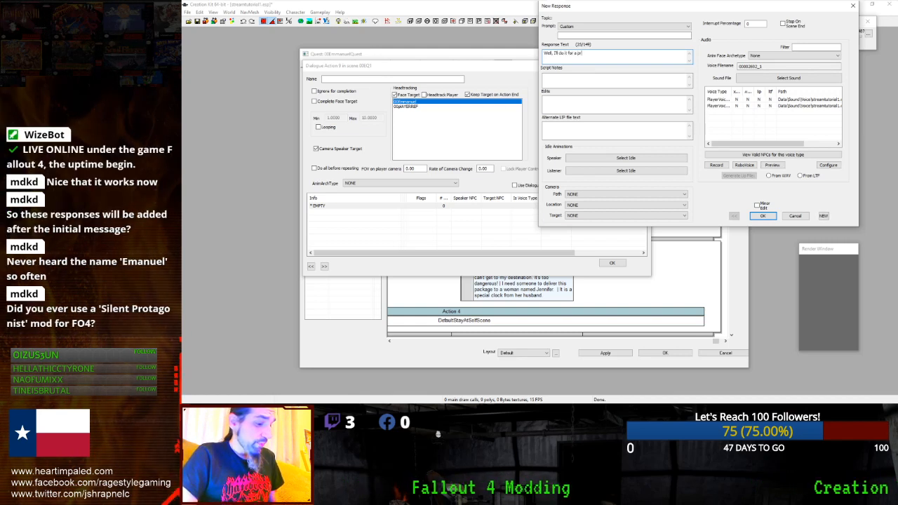
{"action": "type", "text": "ice."}
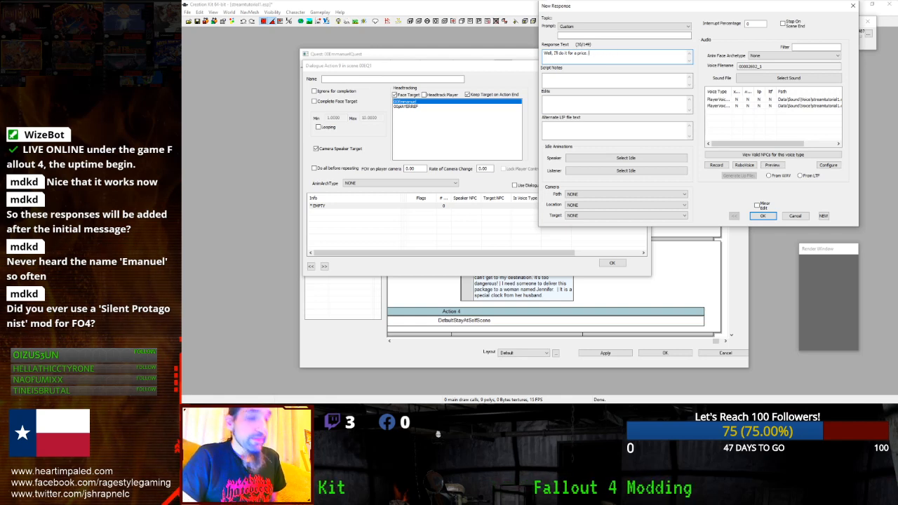
{"action": "type", "text": "o it"}
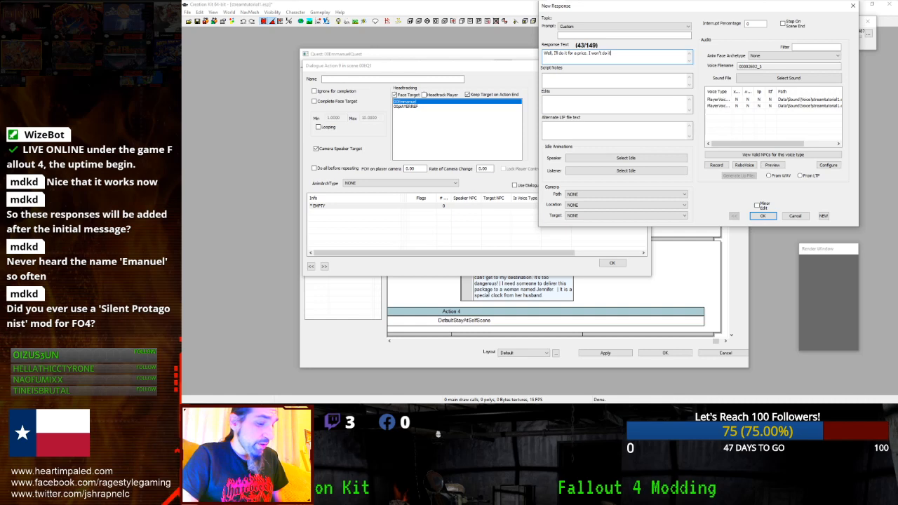
{"action": "type", "text": " for free. If"}
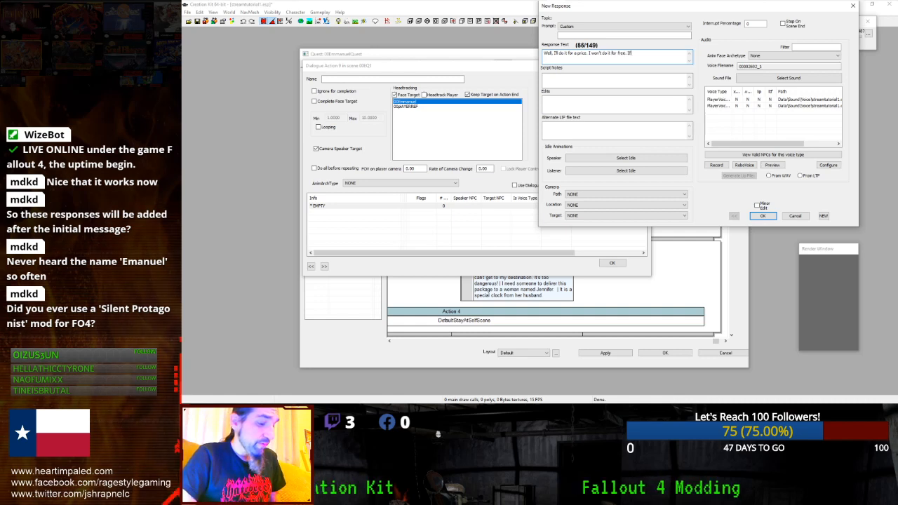
{"action": "type", "text": " you have some caps,"}
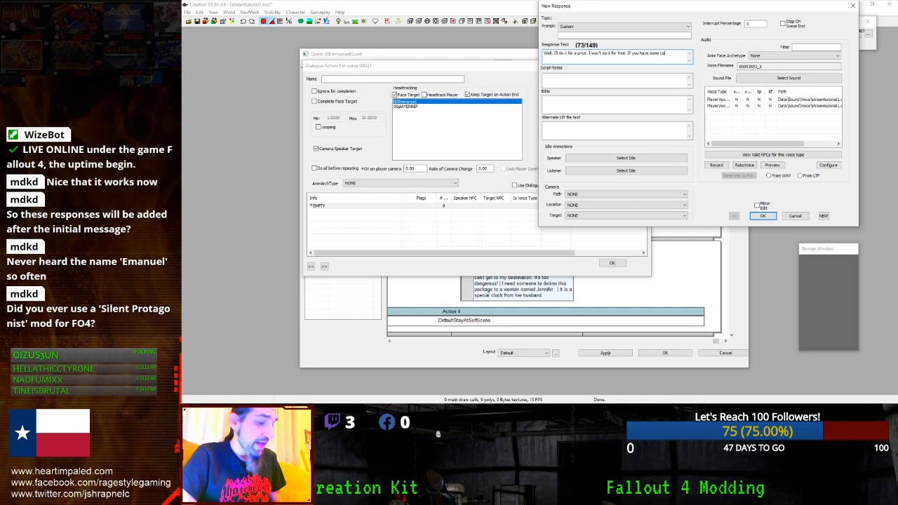
{"action": "key", "text": "BackSpace"}
{"action": "key", "text": "BackSpace"}
{"action": "key", "text": "BackSpace"}
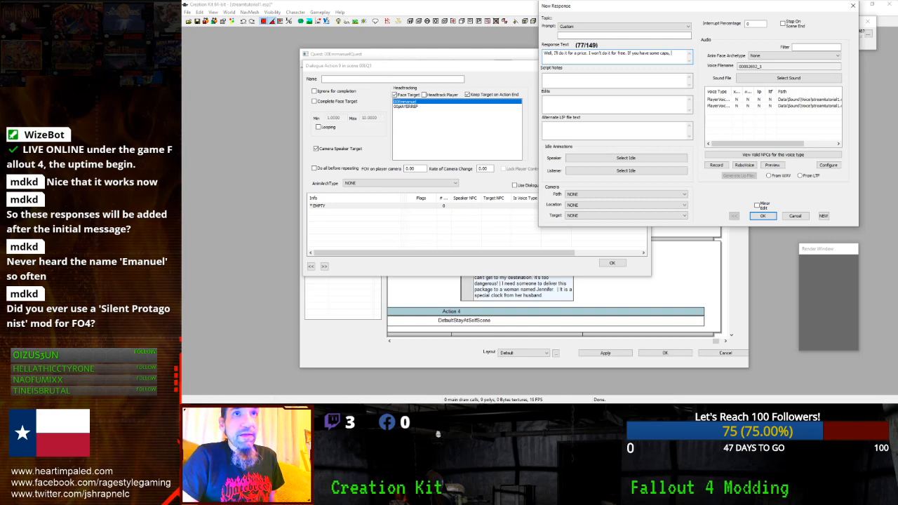
{"action": "type", "text": "s... "}
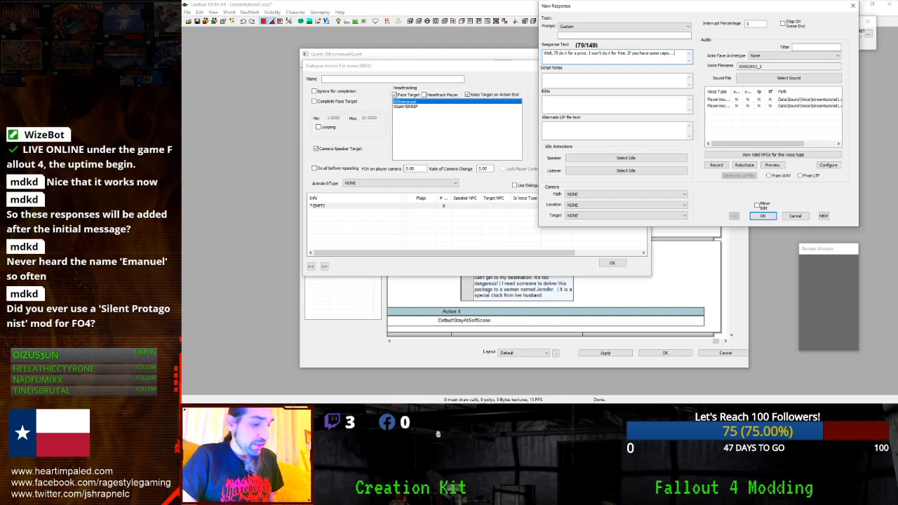
{"action": "type", "text": "I'll consider it."}
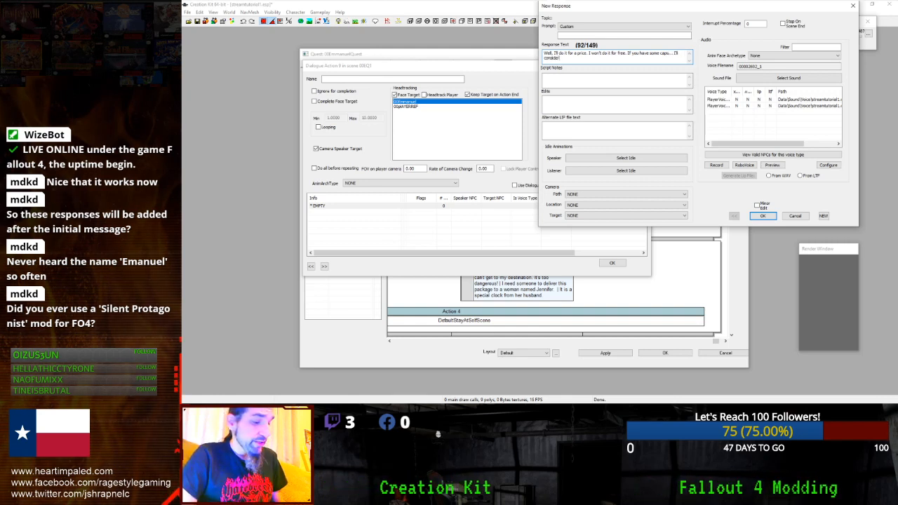
{"action": "left_click", "coordinate": [768, 219]}
{"action": "right_click", "coordinate": [519, 191]}
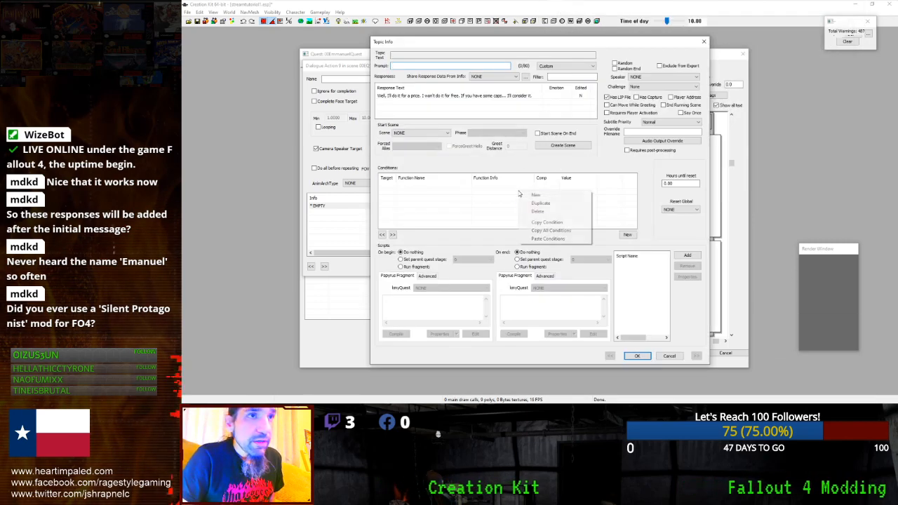
- Paste the GetIsID Player condition and set the response's face archetype to Thinking
{"action": "left_click", "coordinate": [545, 239]}
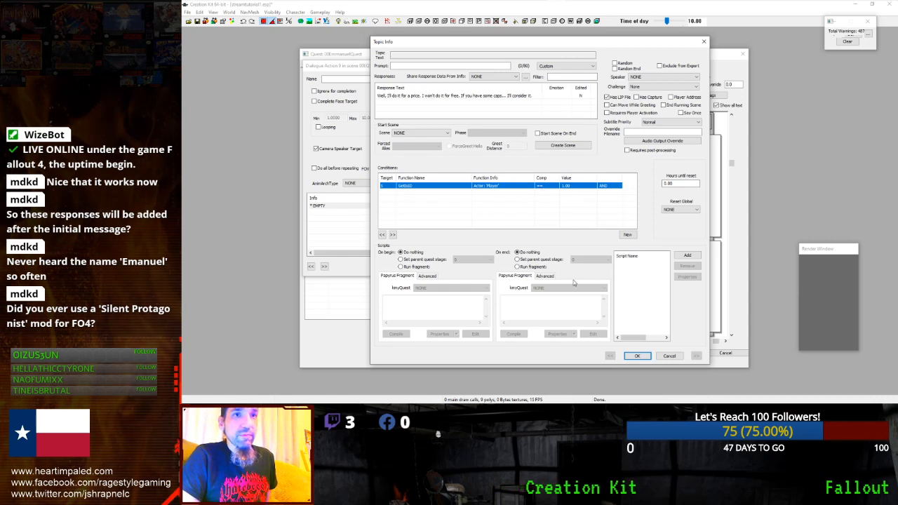
{"action": "left_click", "coordinate": [629, 359]}
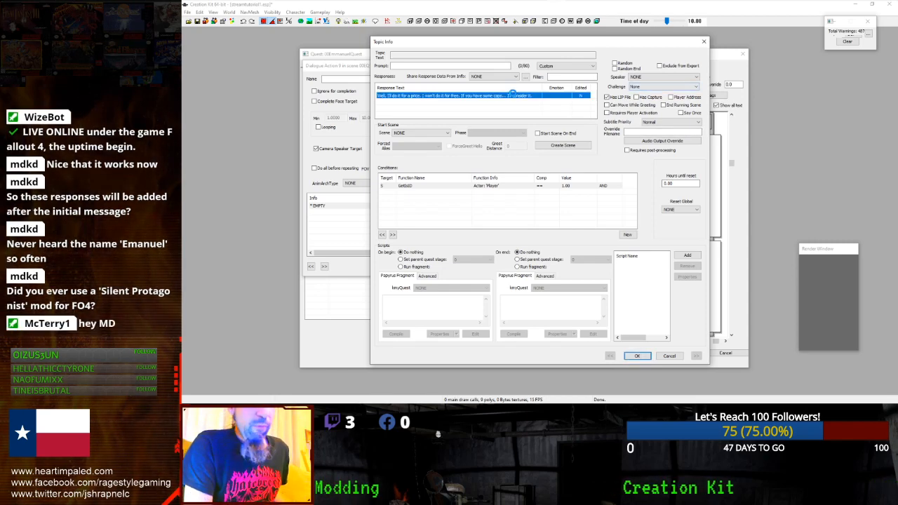
{"action": "double_click", "coordinate": [580, 94]}
{"action": "left_click", "coordinate": [783, 56]}
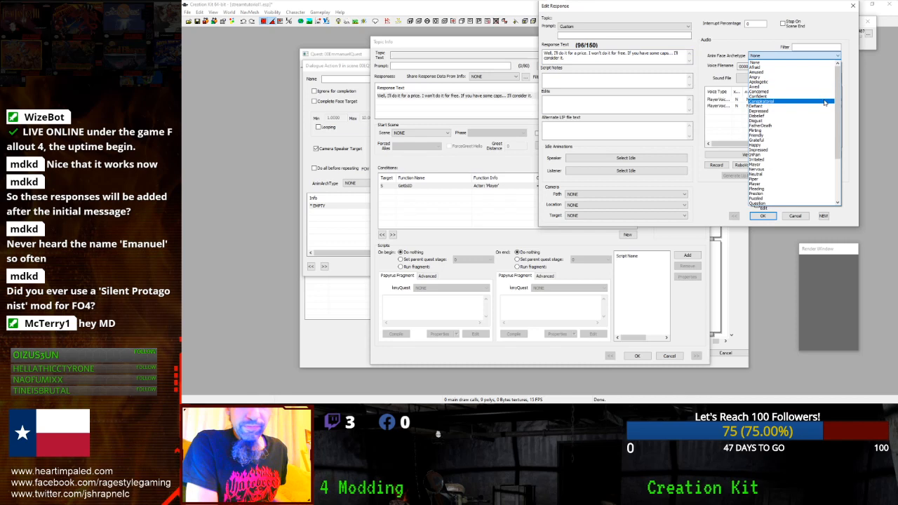
{"action": "left_click", "coordinate": [766, 61]}
{"action": "left_click_drag", "start_coordinate": [545, 54], "coordinate": [565, 57]}
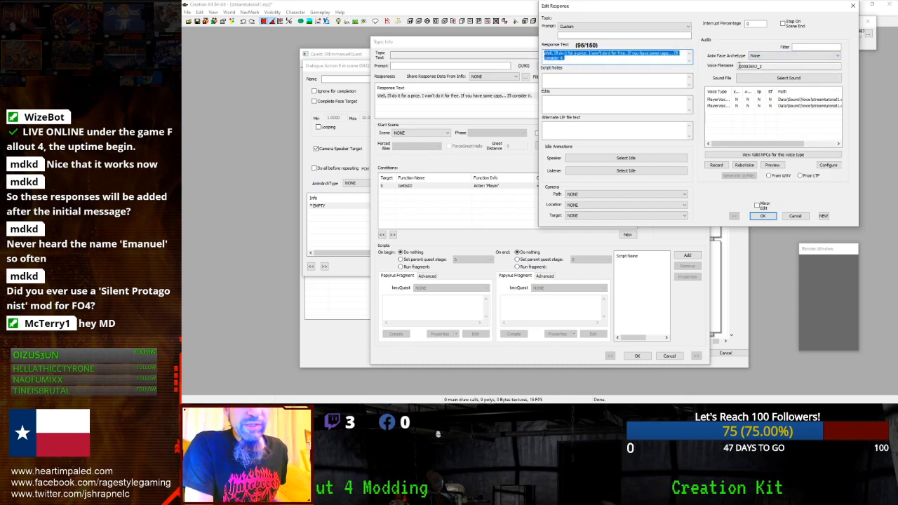
{"action": "left_click", "coordinate": [783, 56]}
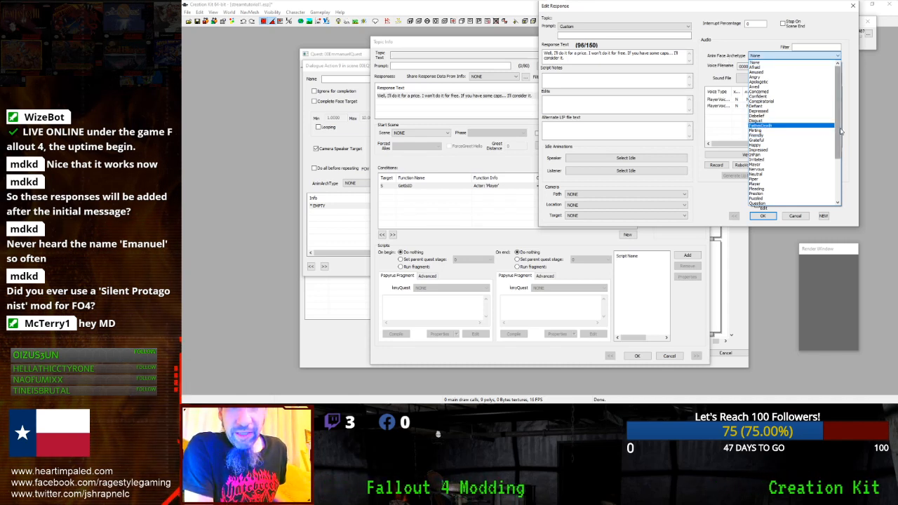
{"action": "scroll", "coordinate": [826, 130], "scroll_direction": "down", "scroll_amount": 4}
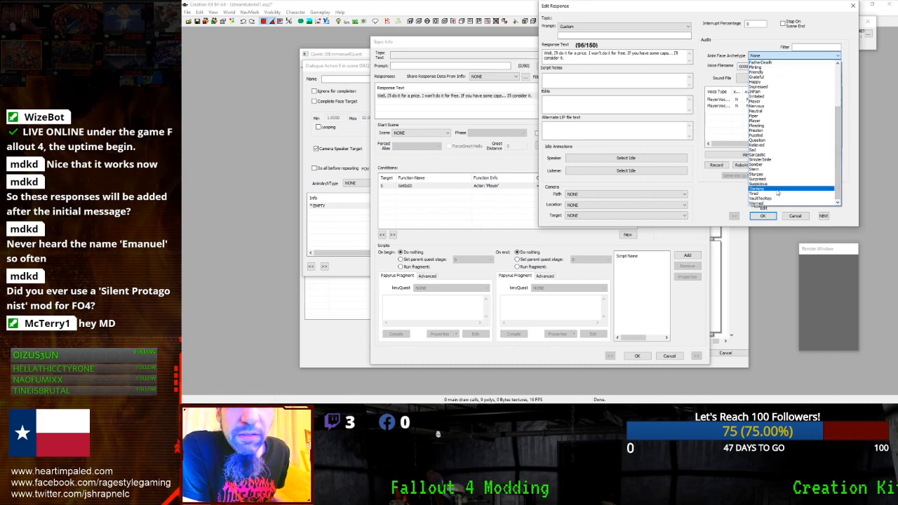
{"action": "left_click", "coordinate": [772, 188]}
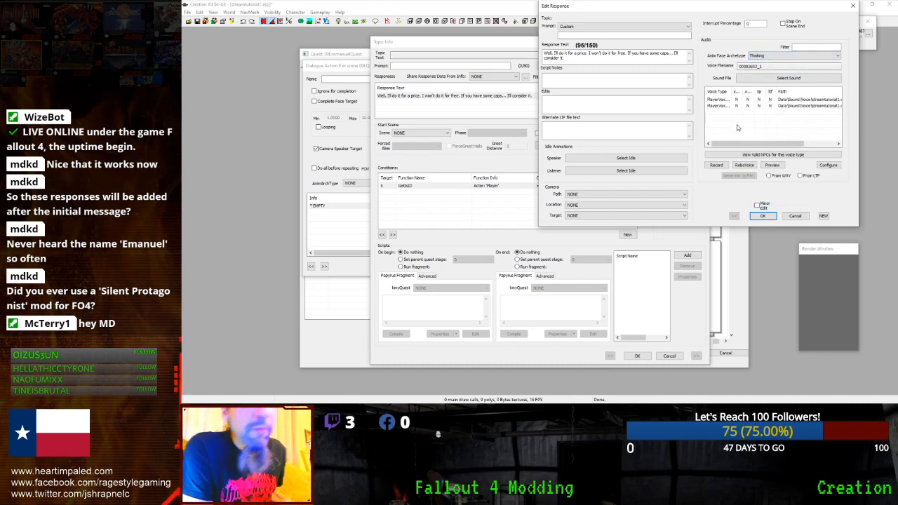
{"action": "left_click", "coordinate": [761, 216]}
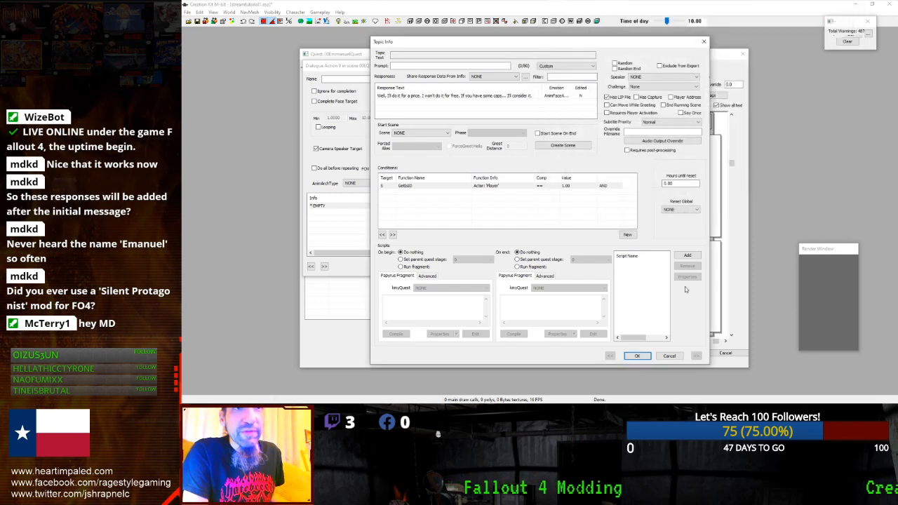
- Confirm Topic Info, Dialogue Action 9 and the quest, then reopen 00EmmanuelQuest
{"action": "left_click", "coordinate": [637, 356]}
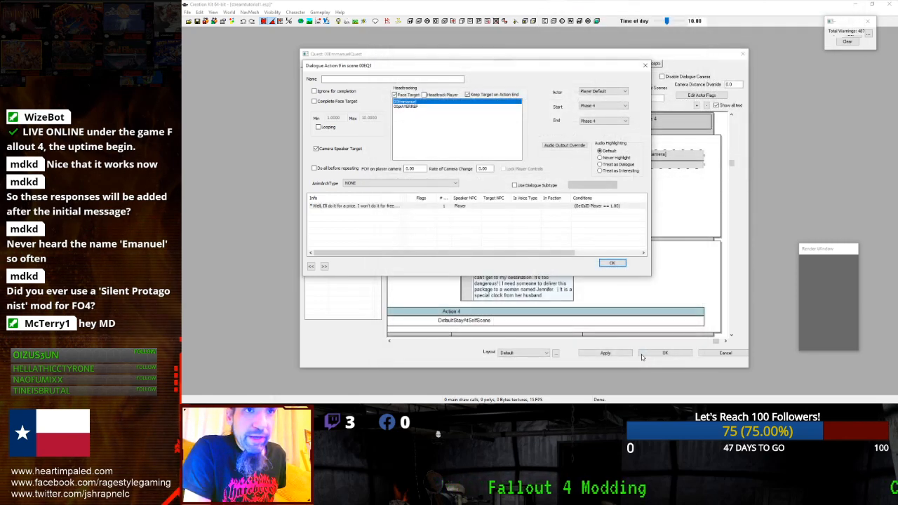
{"action": "left_click", "coordinate": [610, 263]}
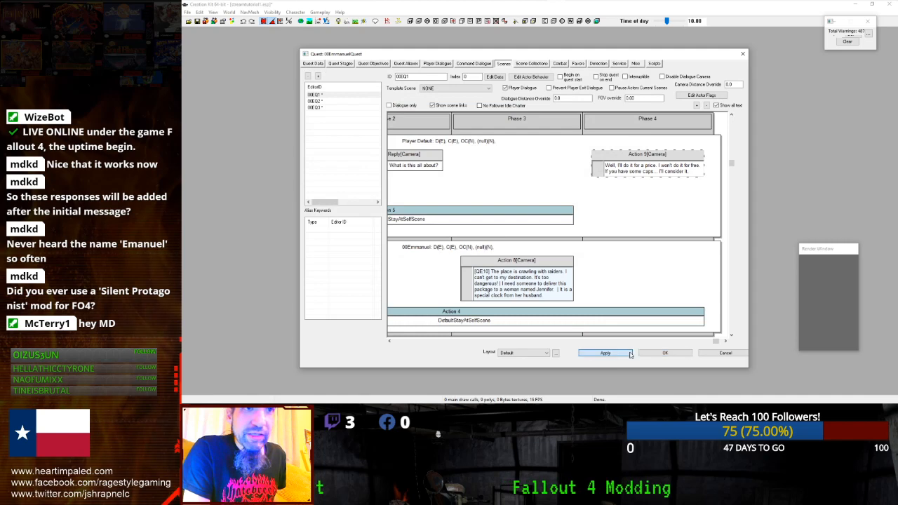
{"action": "left_click", "coordinate": [663, 353]}
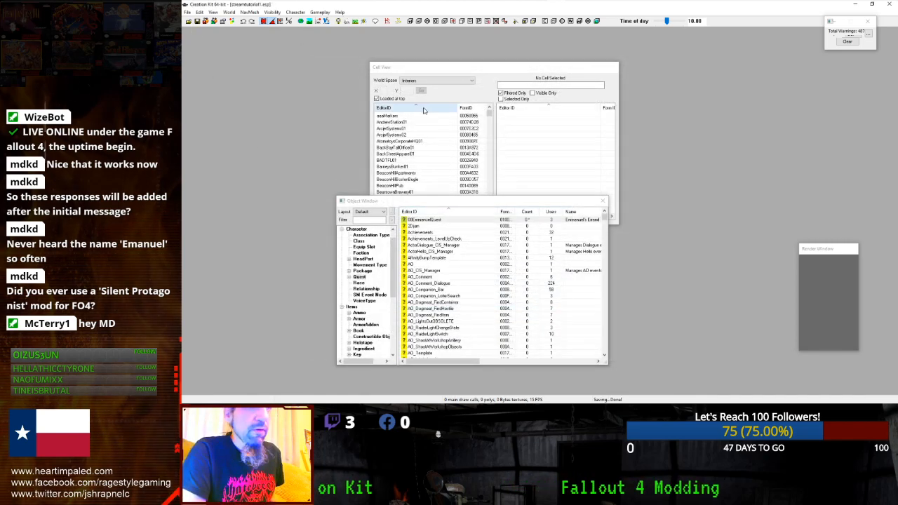
{"action": "left_click", "coordinate": [457, 222]}
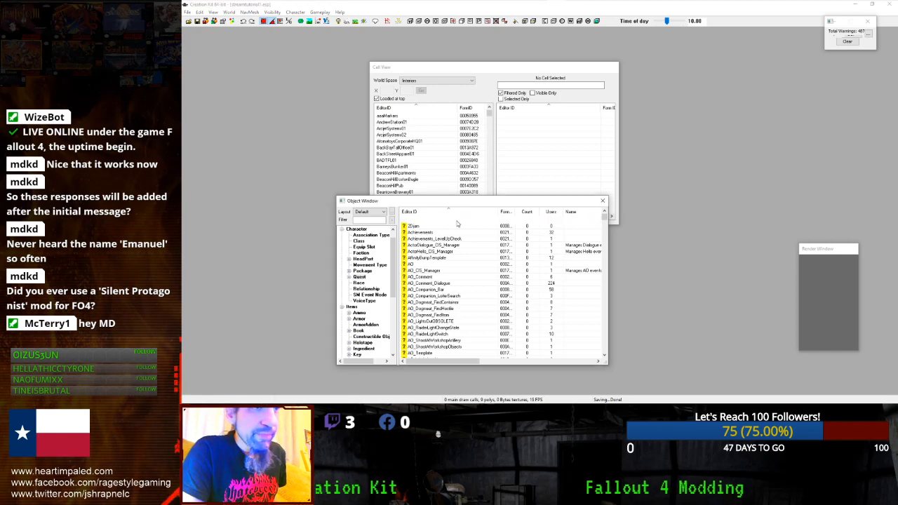
{"action": "double_click", "coordinate": [457, 223]}
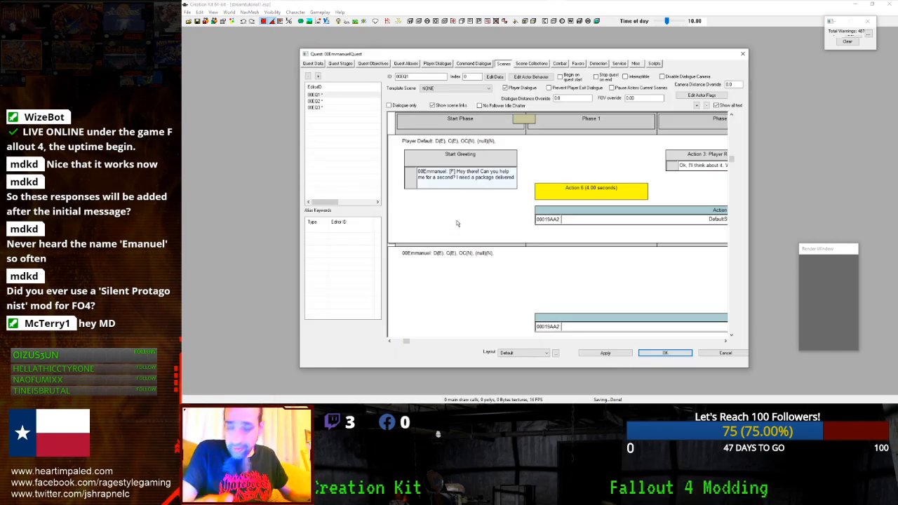
- Scroll the 00EQ1 timeline to Phase 4 and extend Action 5 through Phase 4
{"action": "left_click_drag", "start_coordinate": [406, 340], "coordinate": [712, 323]}
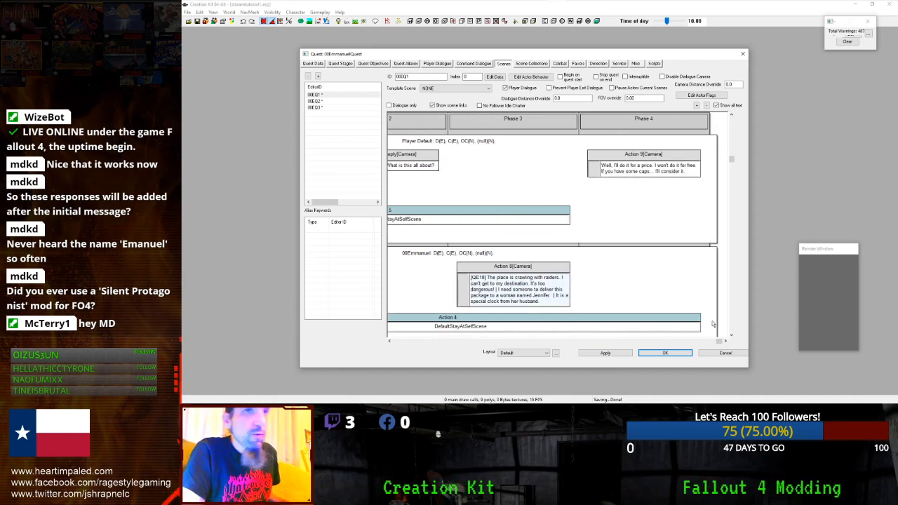
{"action": "left_click", "coordinate": [614, 121]}
{"action": "left_click", "coordinate": [518, 121]}
{"action": "left_click", "coordinate": [581, 223]}
{"action": "left_click_drag", "start_coordinate": [569, 219], "coordinate": [702, 219]}
{"action": "left_click", "coordinate": [504, 341]}
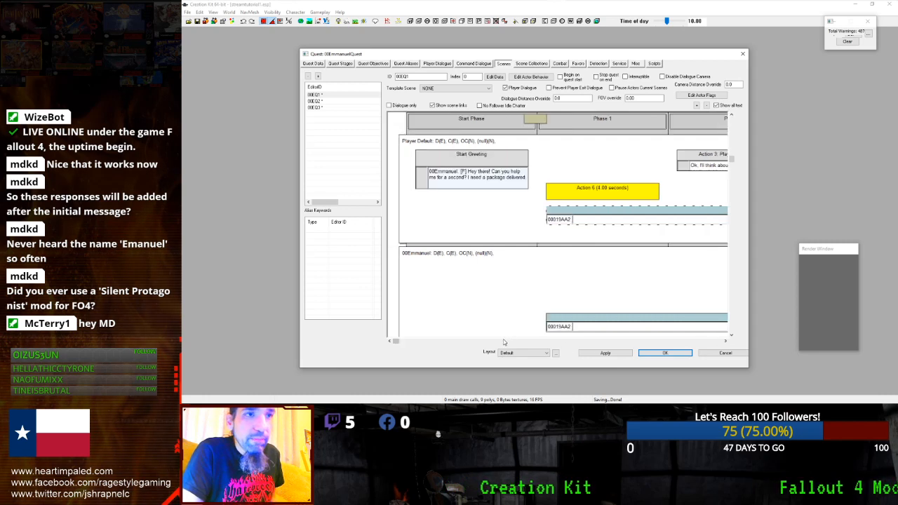
{"action": "left_click", "coordinate": [538, 342]}
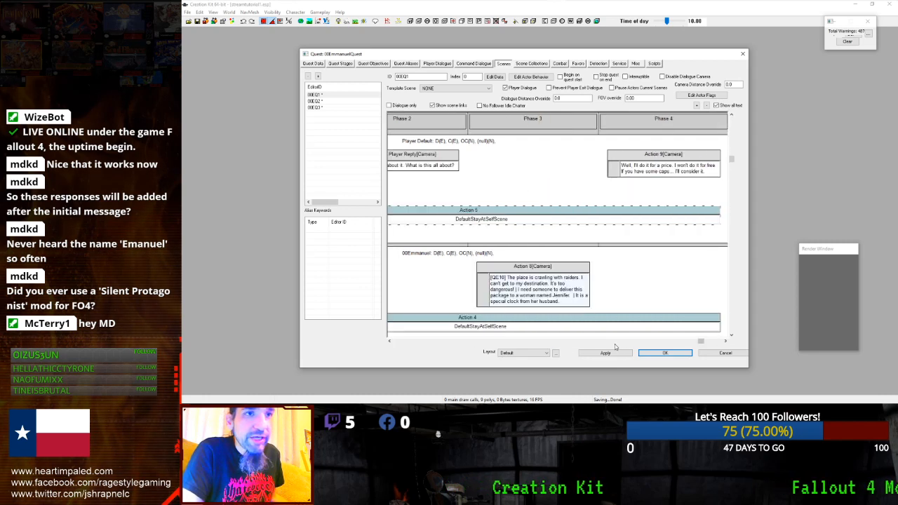
{"action": "left_click_drag", "start_coordinate": [704, 344], "coordinate": [732, 342]}
- Add Phase 5 at the end of scene 00EQ1
{"action": "right_click", "coordinate": [718, 278]}
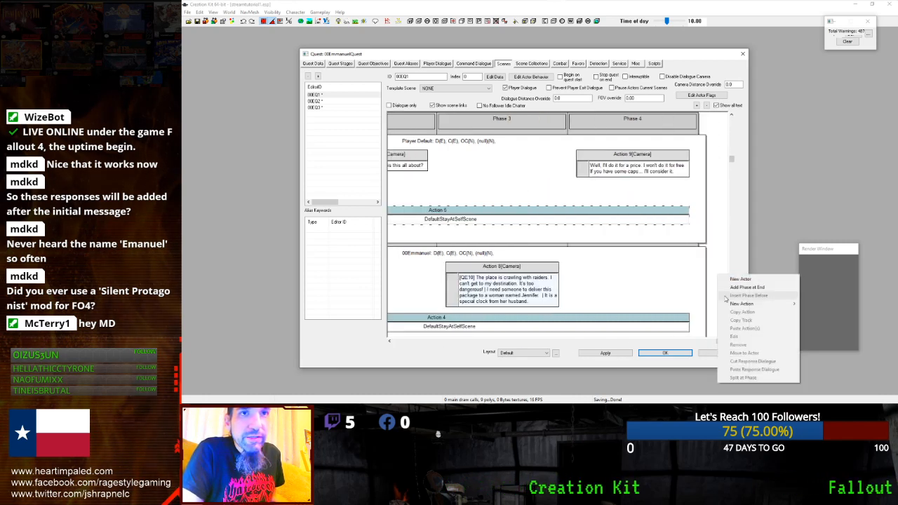
{"action": "left_click", "coordinate": [743, 287]}
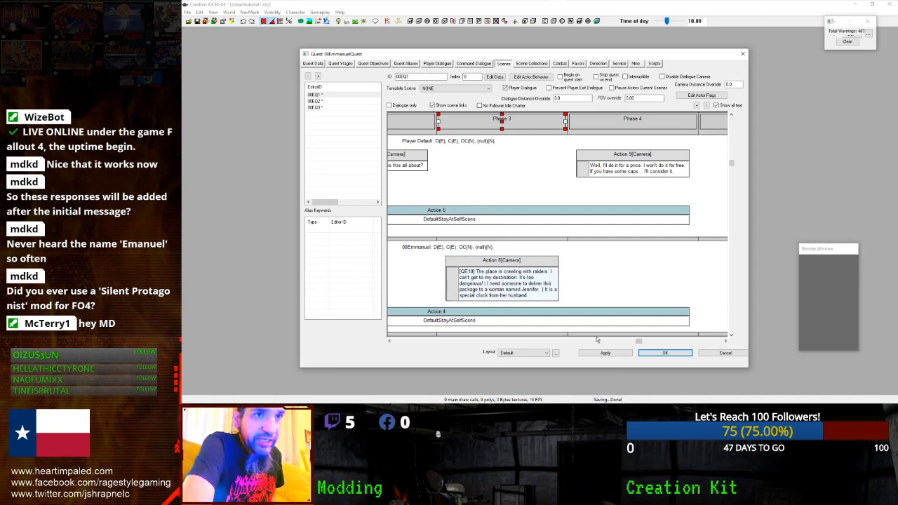
{"action": "left_click_drag", "start_coordinate": [639, 340], "coordinate": [722, 340]}
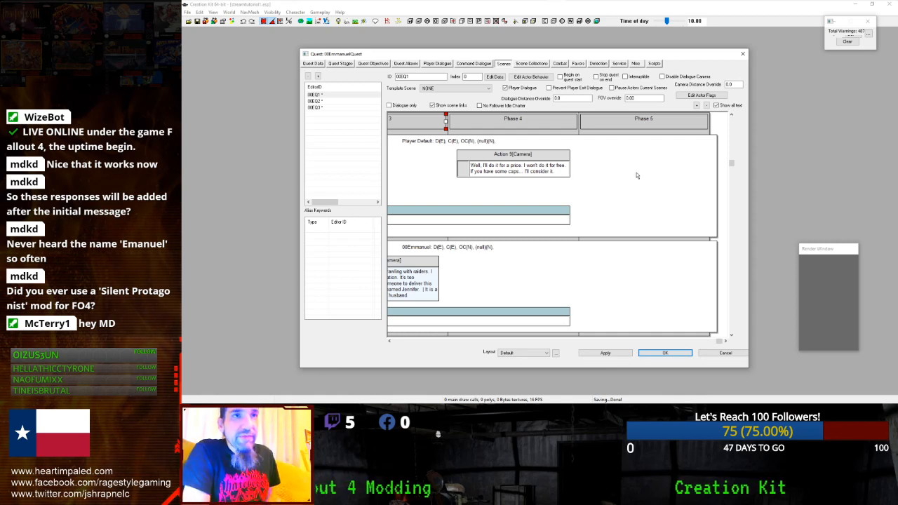
- Stretch the player's and Emmanuel's DefaultStayAtSelfScene actions into Phase 5
{"action": "left_click", "coordinate": [568, 218]}
{"action": "left_click_drag", "start_coordinate": [568, 218], "coordinate": [697, 218]}
{"action": "left_click", "coordinate": [568, 316]}
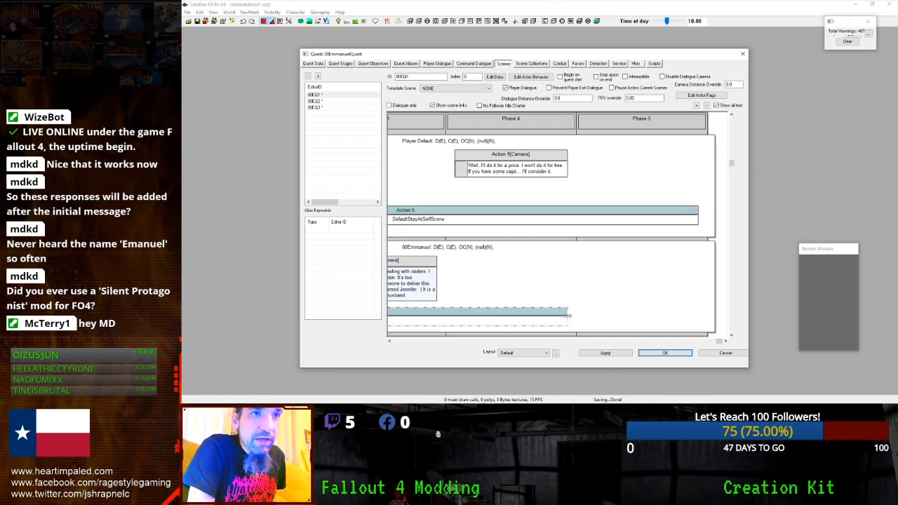
{"action": "left_click_drag", "start_coordinate": [568, 316], "coordinate": [698, 315]}
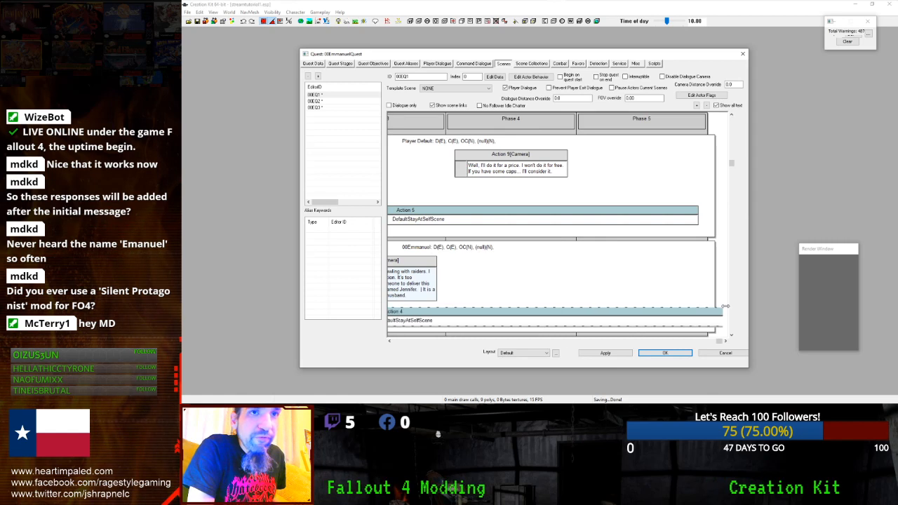
{"action": "right_click", "coordinate": [592, 177]}
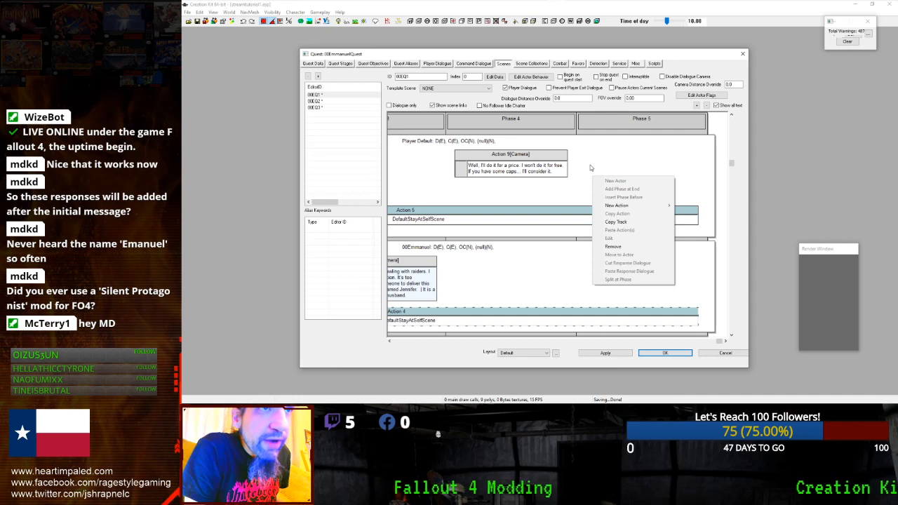
{"action": "right_click", "coordinate": [590, 164]}
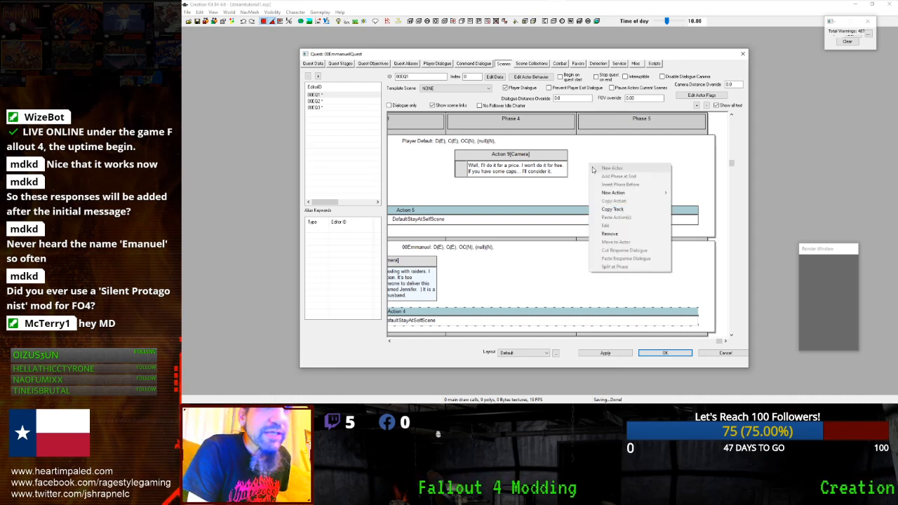
{"action": "mouse_move", "coordinate": [601, 193]}
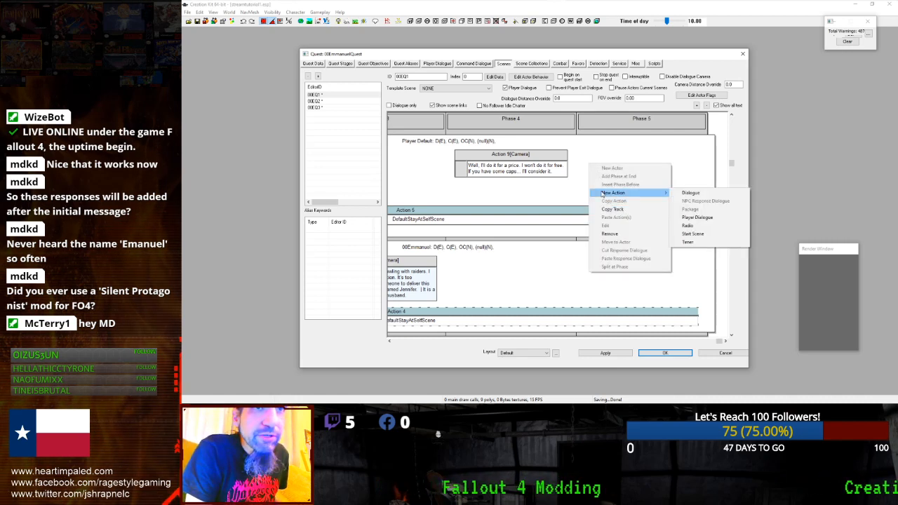
- Add a Player Dialogue action in Phase 5 targeting 00Emmanuel, dismissing the auto-opened Topic Info
{"action": "left_click", "coordinate": [685, 217]}
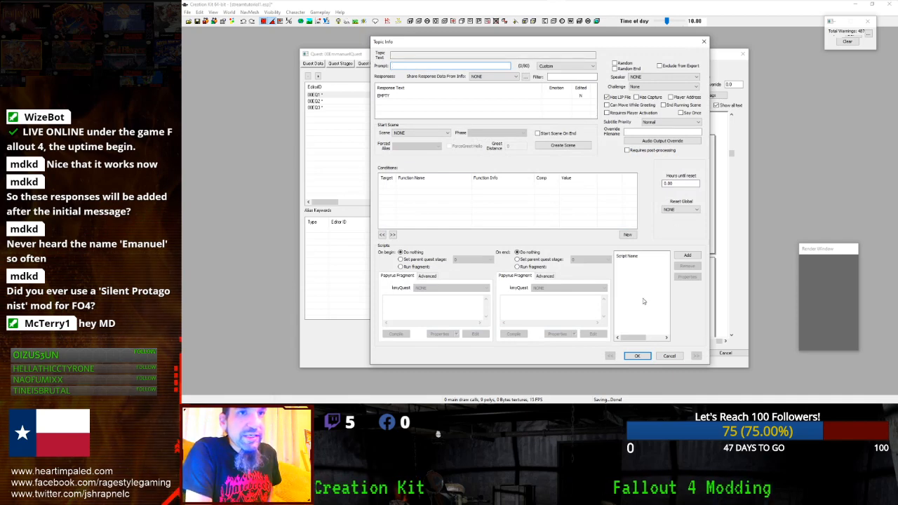
{"action": "left_click", "coordinate": [670, 357]}
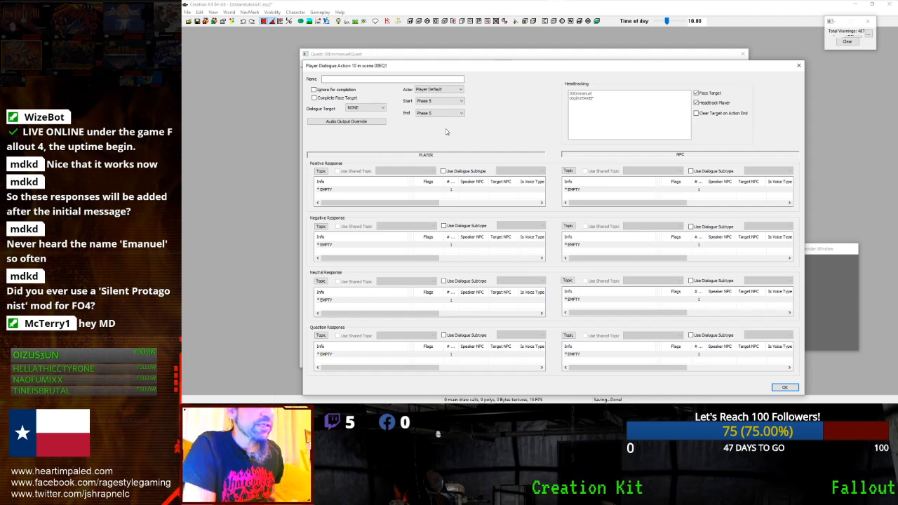
{"action": "left_click", "coordinate": [367, 191]}
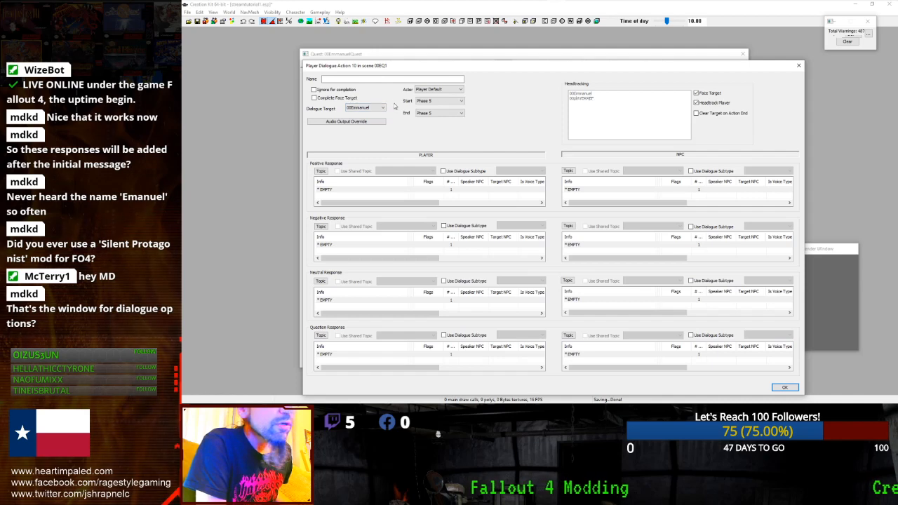
- Leave Audio Output Override unset, name the action DialoguePlayerOptionsEQ, and open the empty positive response
{"action": "left_click", "coordinate": [355, 122]}
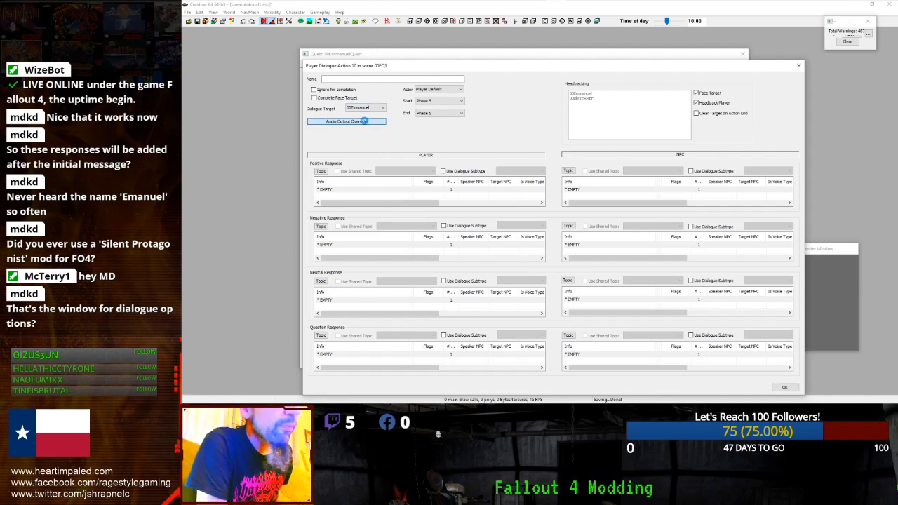
{"action": "left_click_drag", "start_coordinate": [403, 114], "coordinate": [408, 184]}
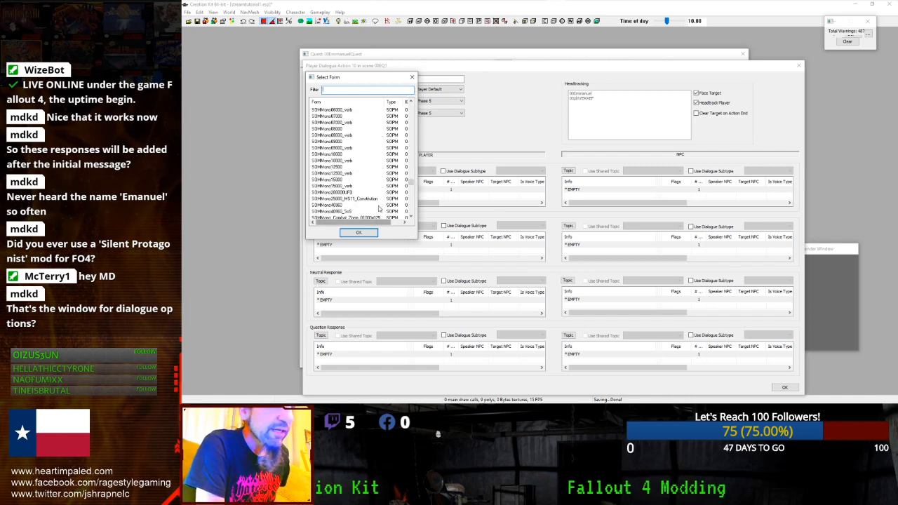
{"action": "left_click", "coordinate": [412, 77]}
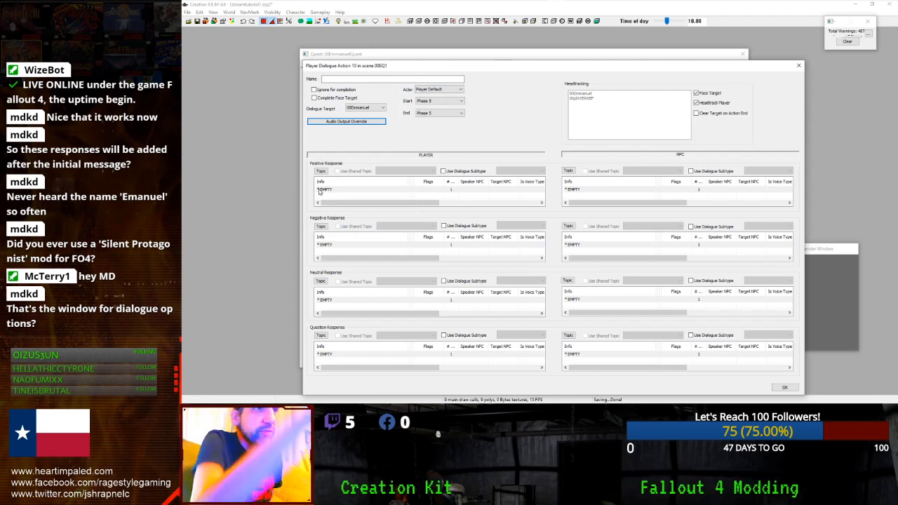
{"action": "left_click", "coordinate": [364, 81]}
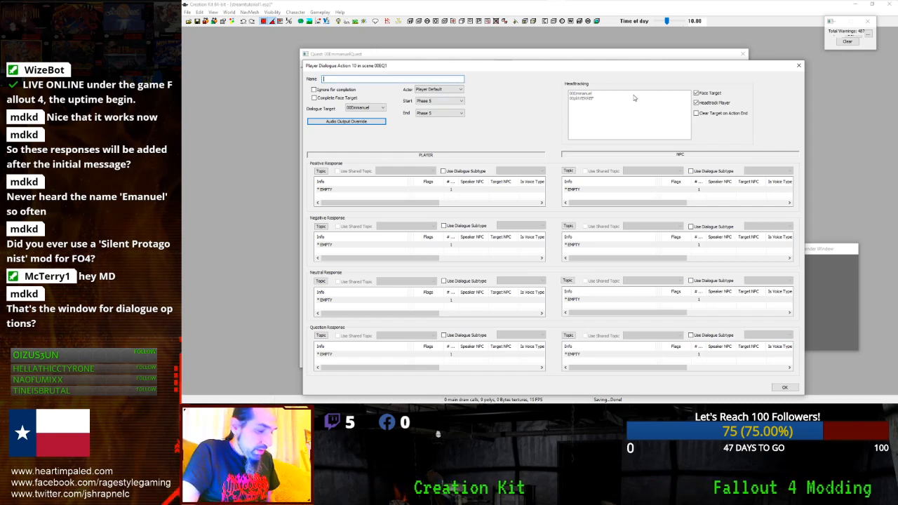
{"action": "type", "text": "Dialogue"}
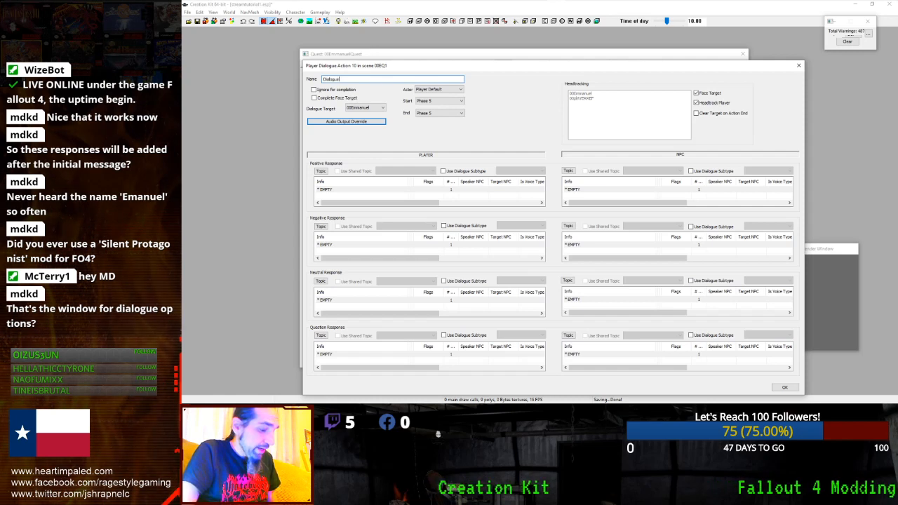
{"action": "type", "text": "PlayerOptionsEQ"}
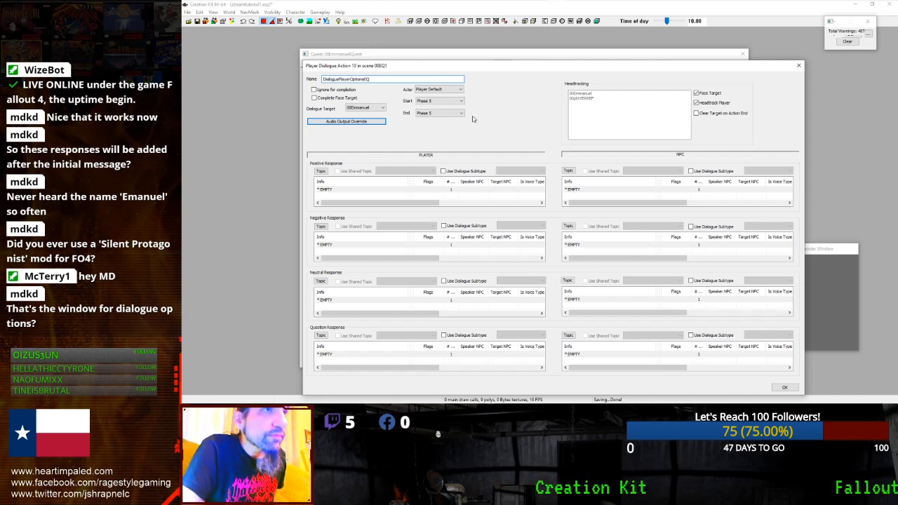
{"action": "left_click", "coordinate": [337, 190]}
{"action": "double_click", "coordinate": [340, 190]}
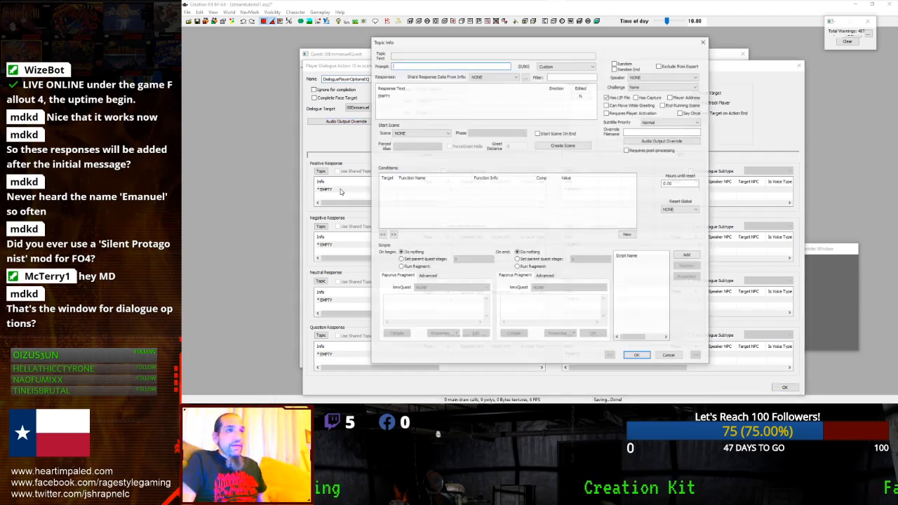
- Enter the response text "Ok, yes, I'll accept your quest."
{"action": "double_click", "coordinate": [399, 97]}
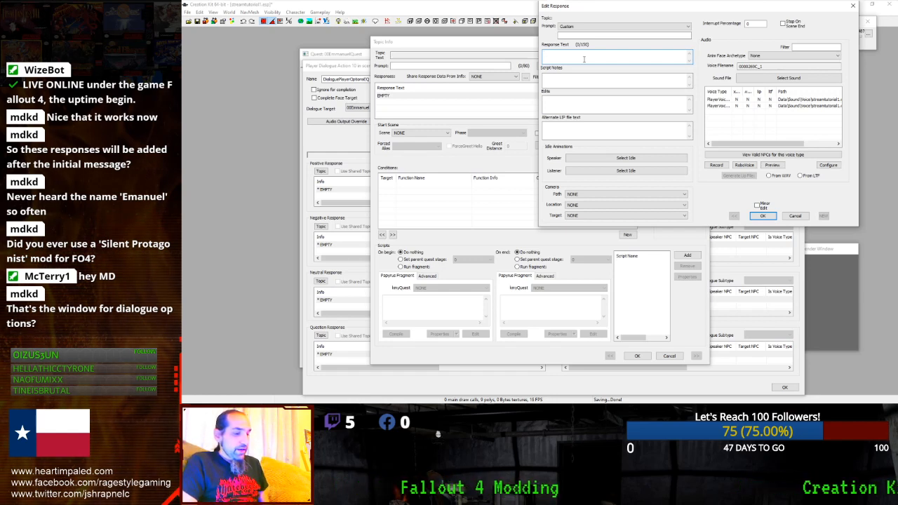
{"action": "type", "text": "Ok, yes, s"}
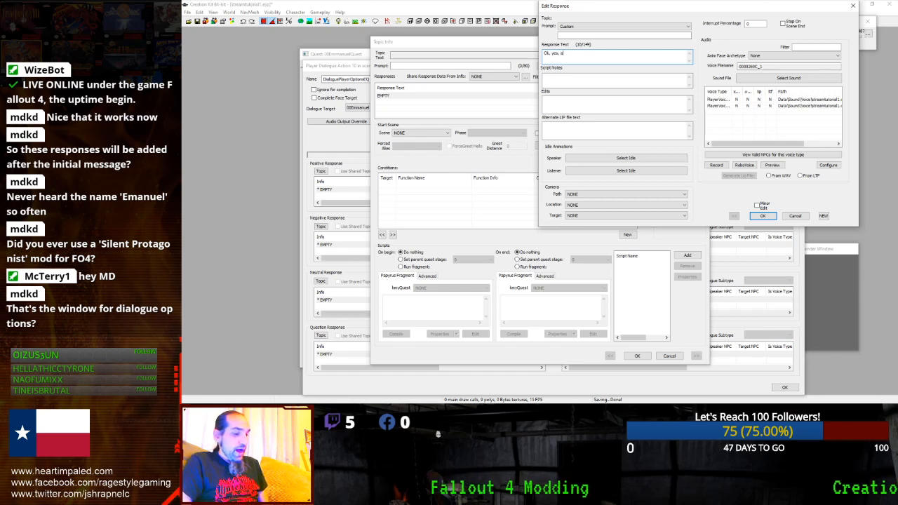
{"action": "key", "text": "BackSpace"}
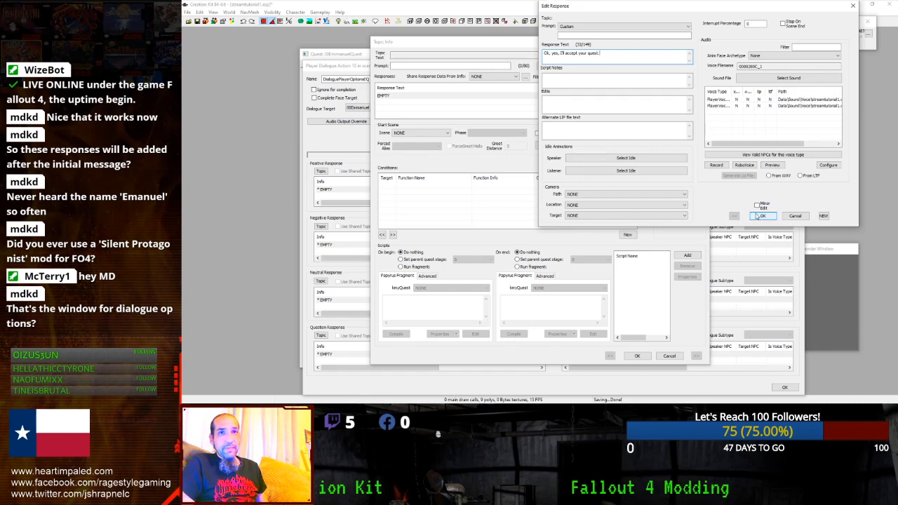
{"action": "left_click", "coordinate": [762, 215]}
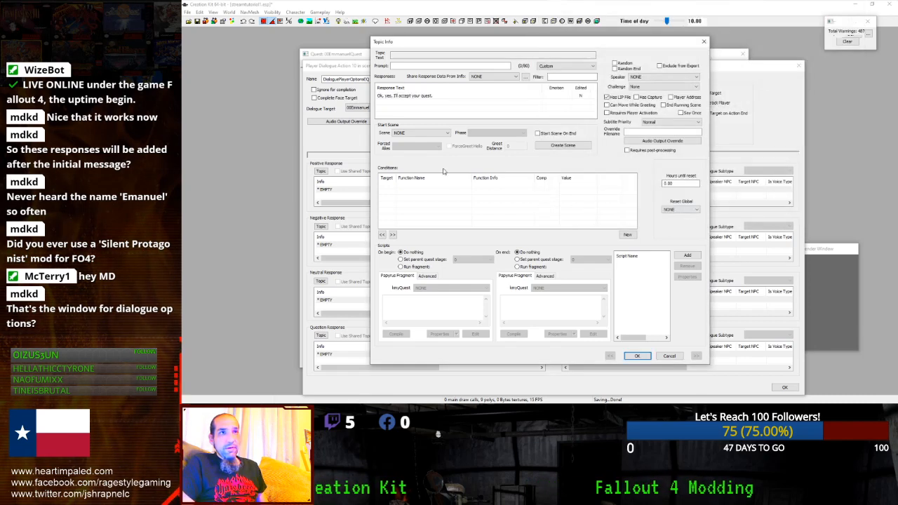
- Add a GetIsID Player condition to the response and confirm the Topic Info
{"action": "right_click", "coordinate": [423, 193]}
{"action": "left_click", "coordinate": [448, 230]}
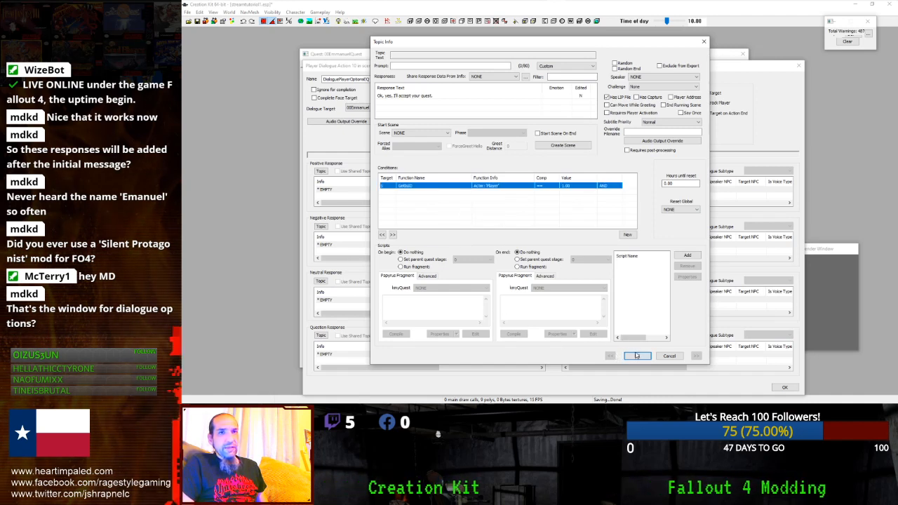
{"action": "left_click", "coordinate": [636, 355]}
{"action": "left_click", "coordinate": [345, 189]}
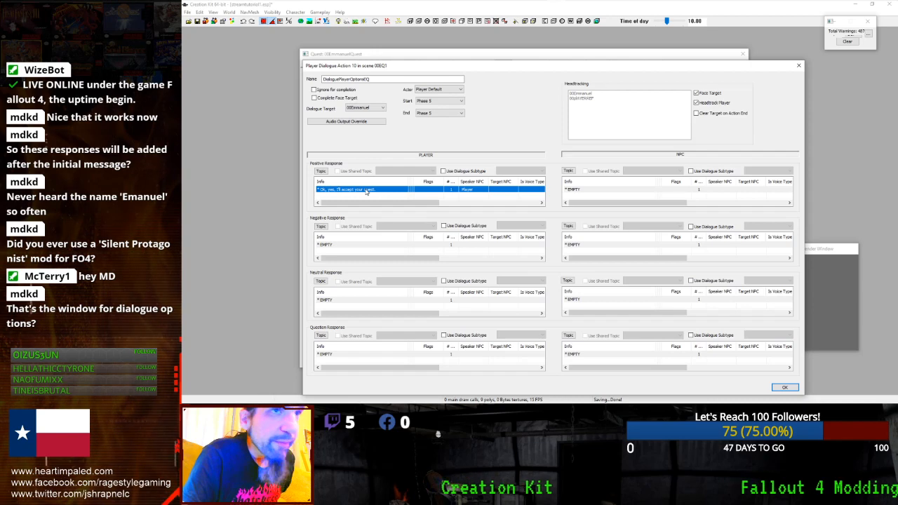
- Set the accepted-quest response's prompt to "Accept" and confirm
{"action": "double_click", "coordinate": [363, 193]}
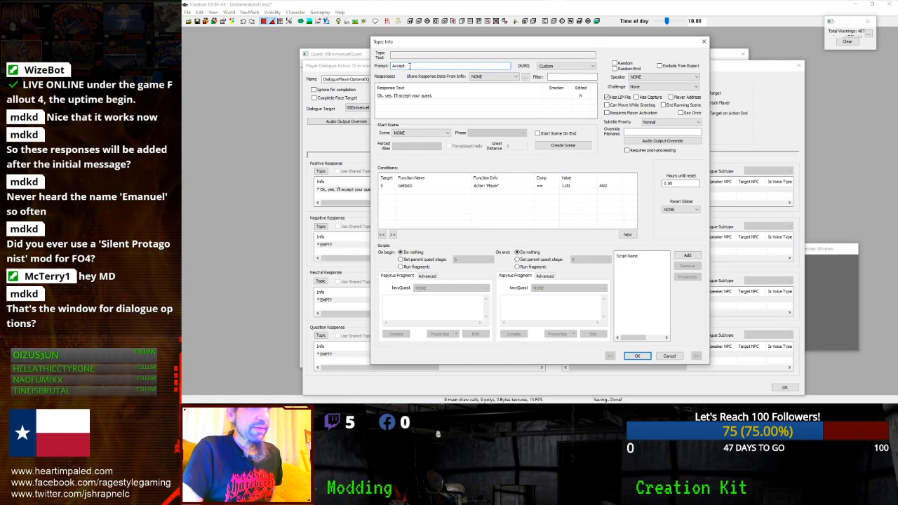
{"action": "left_click", "coordinate": [632, 356]}
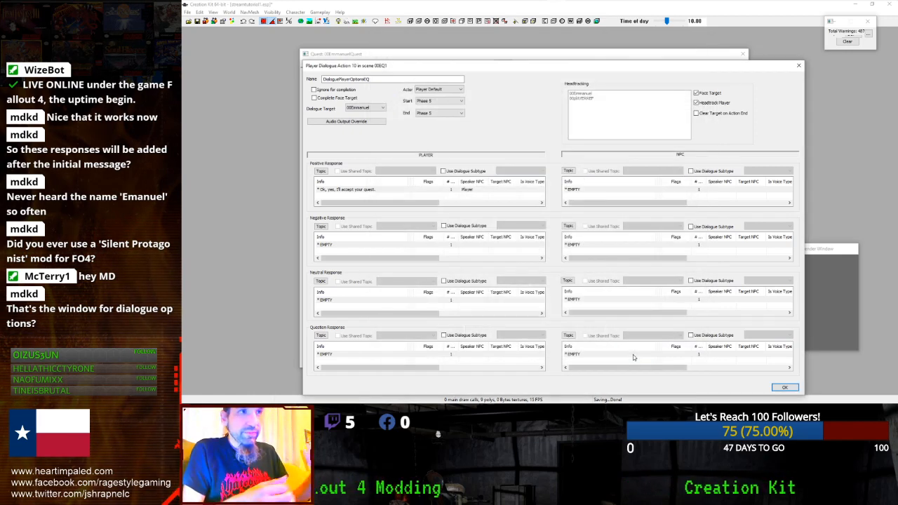
{"action": "left_click", "coordinate": [350, 244]}
- Filter shareable infos by "pla" and share the stock "Not right now." line for the negative response
{"action": "double_click", "coordinate": [349, 244]}
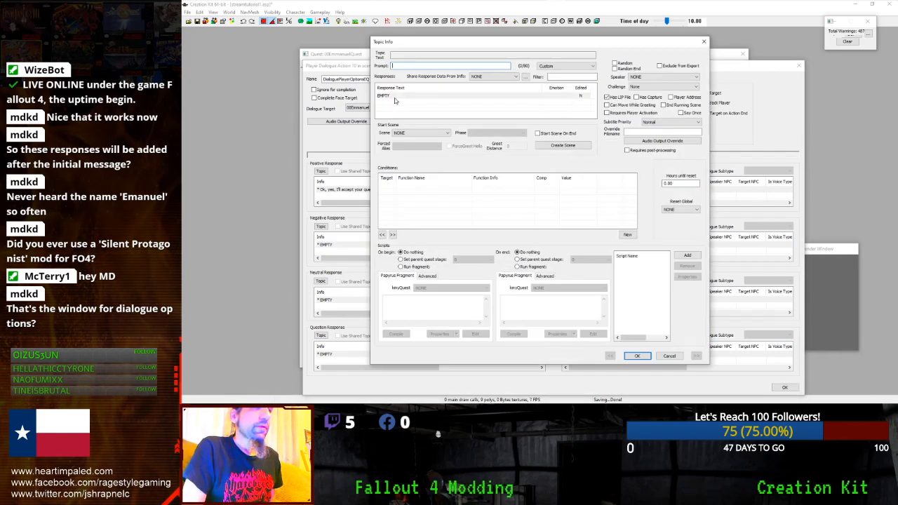
{"action": "left_click", "coordinate": [495, 76]}
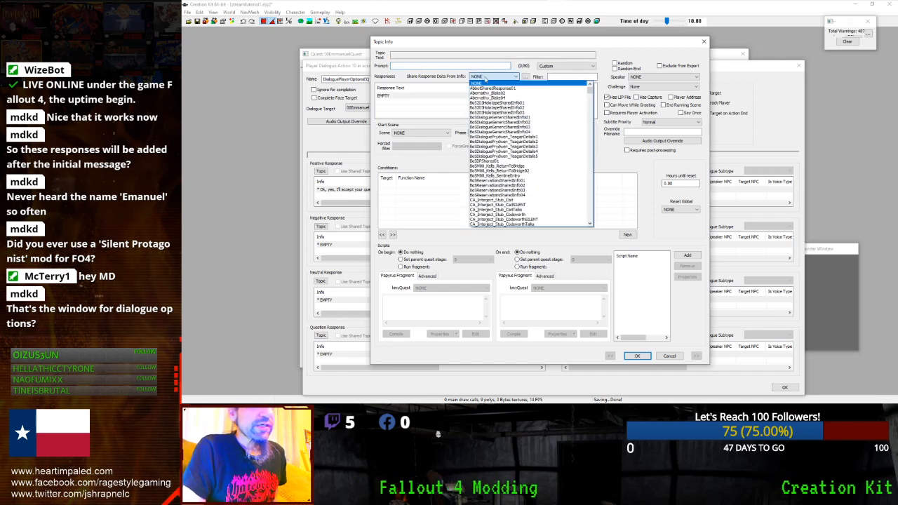
{"action": "left_click", "coordinate": [561, 77]}
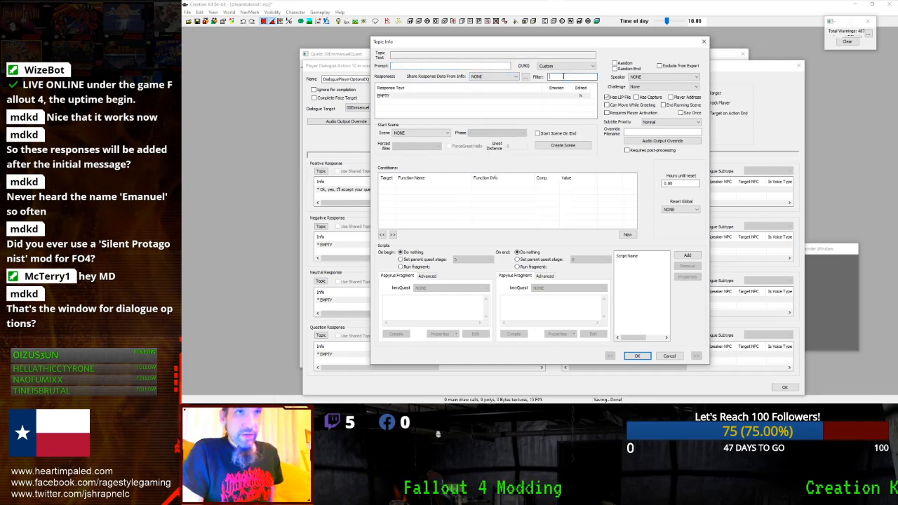
{"action": "type", "text": "player"}
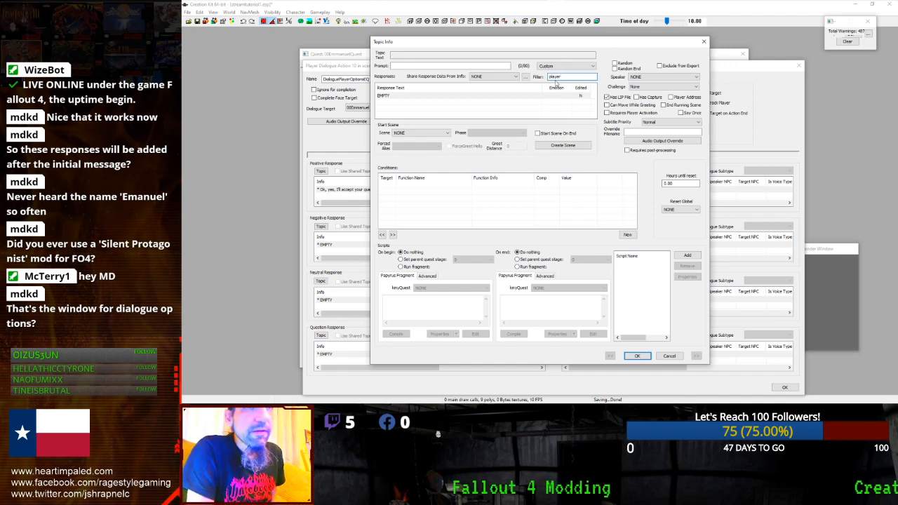
{"action": "left_click", "coordinate": [514, 76]}
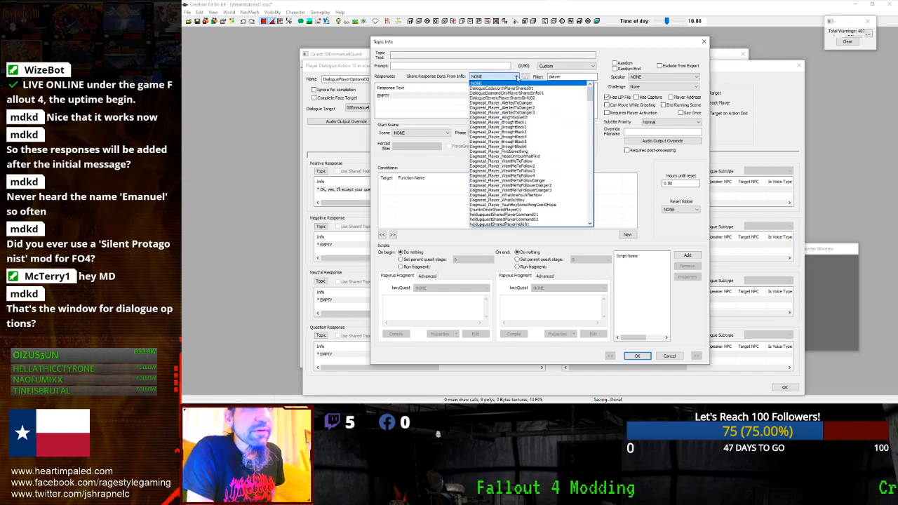
{"action": "left_click", "coordinate": [526, 77]}
{"action": "left_click", "coordinate": [524, 78]}
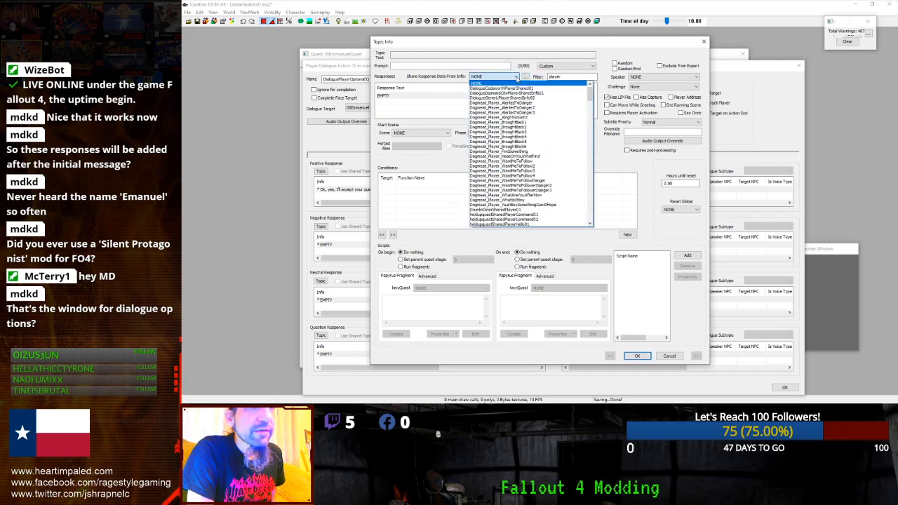
{"action": "left_click_drag", "start_coordinate": [589, 98], "coordinate": [587, 142]}
{"action": "left_click", "coordinate": [505, 136]}
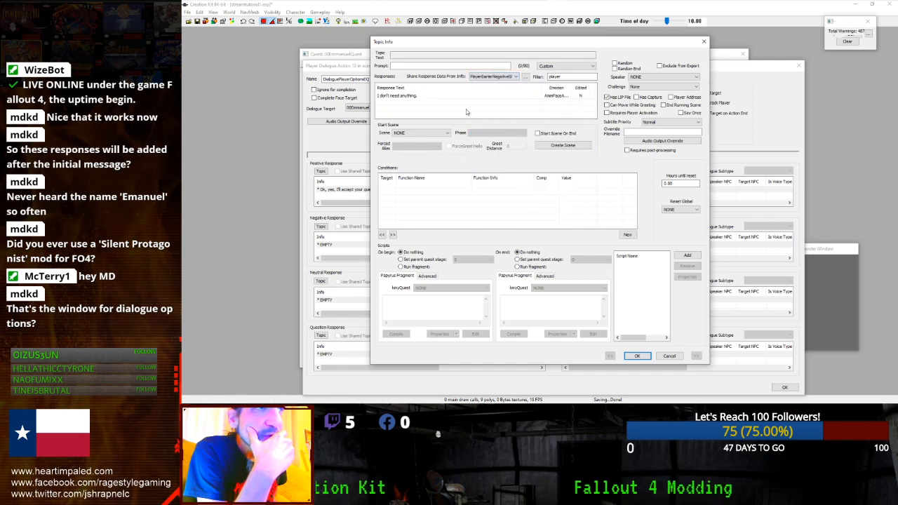
{"action": "left_click", "coordinate": [435, 95]}
{"action": "left_click", "coordinate": [481, 77]}
{"action": "left_click", "coordinate": [481, 82]}
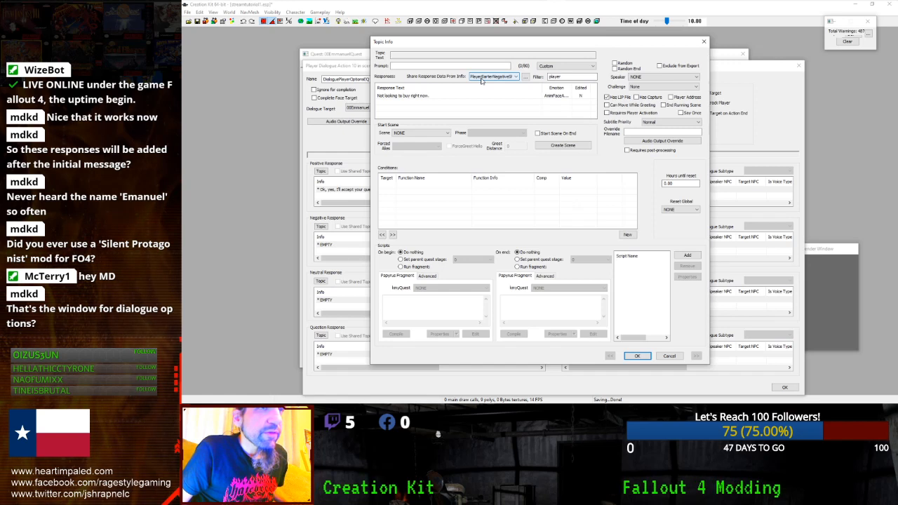
{"action": "scroll", "coordinate": [481, 81], "scroll_direction": "down", "scroll_amount": 2}
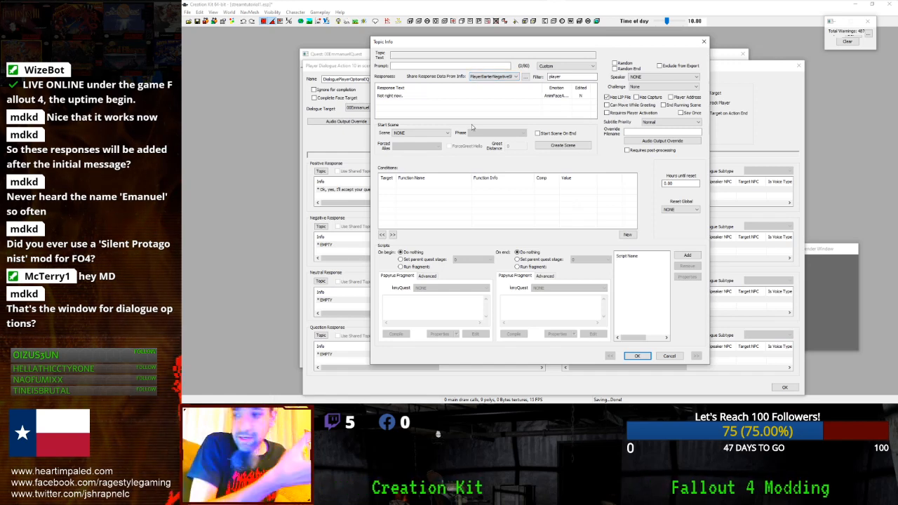
- Paste the GetIsID Player condition, leave the speaker unset, and confirm the negative response
{"action": "right_click", "coordinate": [431, 191]}
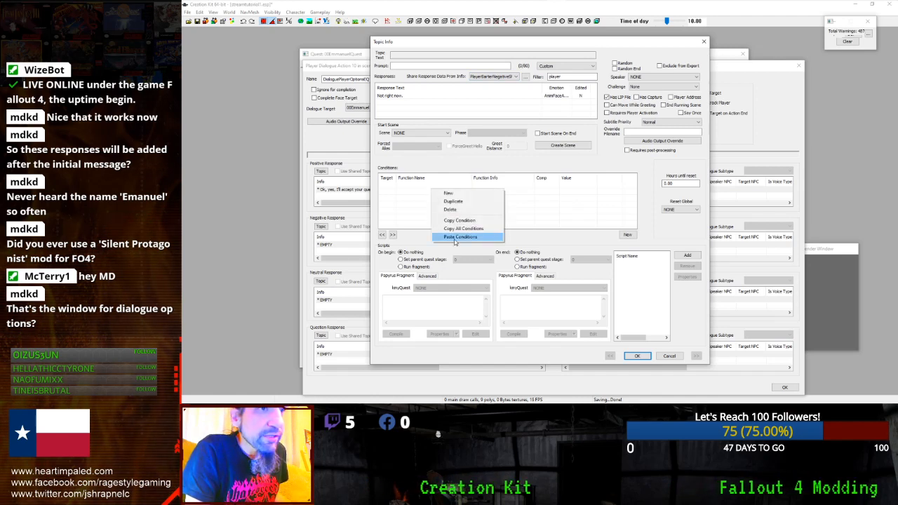
{"action": "left_click", "coordinate": [455, 241]}
{"action": "left_click", "coordinate": [528, 95]}
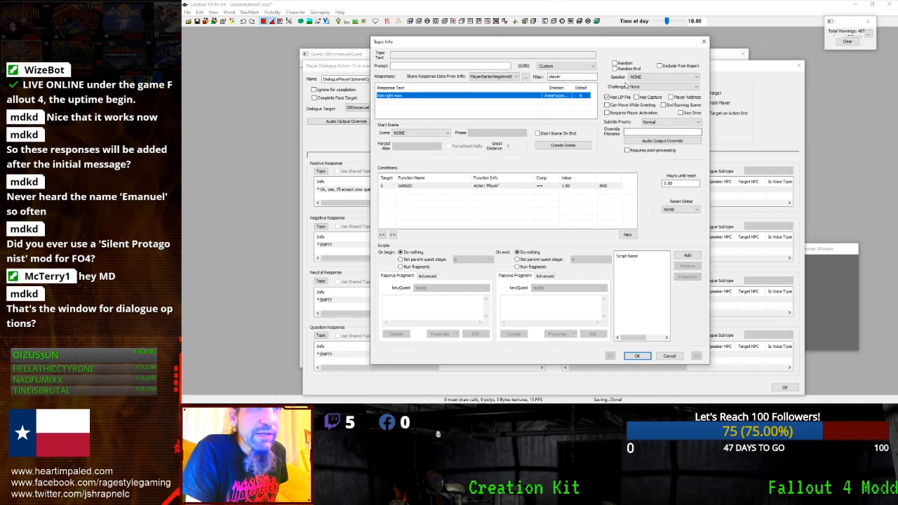
{"action": "left_click", "coordinate": [659, 79]}
{"action": "left_click", "coordinate": [656, 78]}
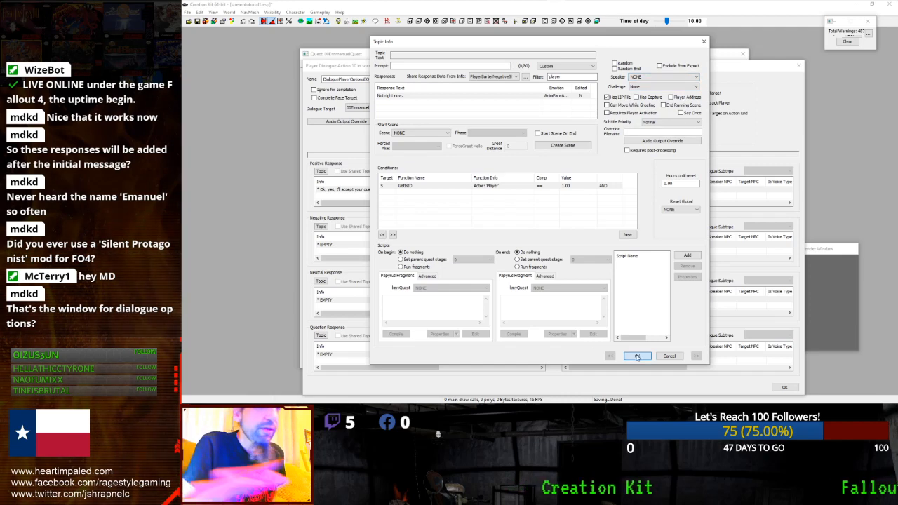
{"action": "left_click", "coordinate": [636, 356]}
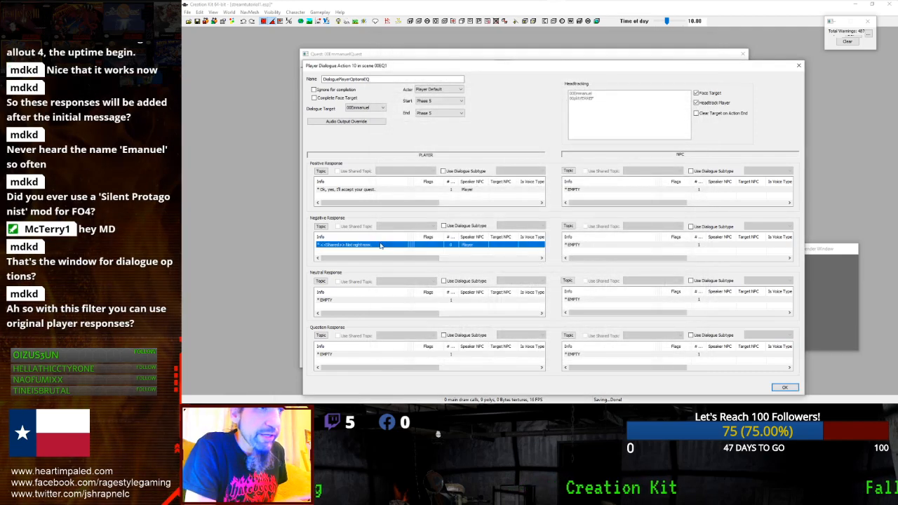
- Tick End Running Scene on the "Not right now." response and confirm it
{"action": "left_click", "coordinate": [584, 245]}
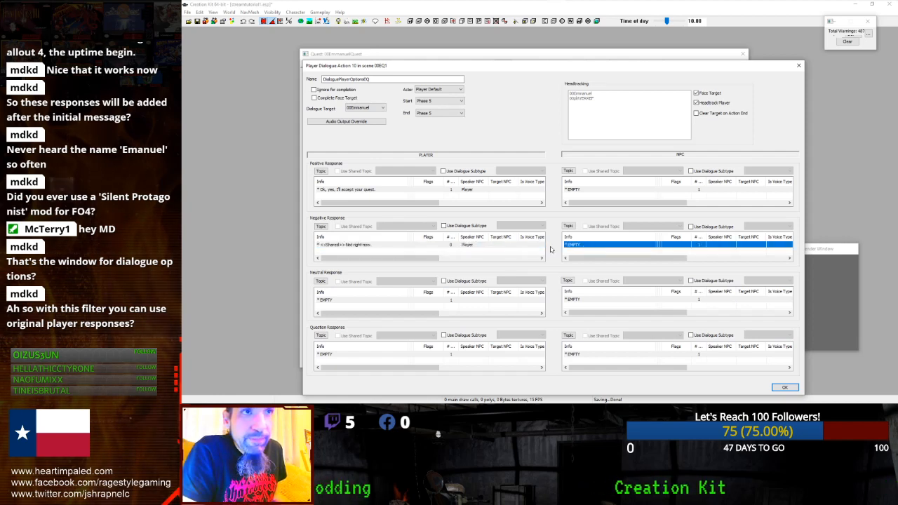
{"action": "left_click", "coordinate": [412, 244]}
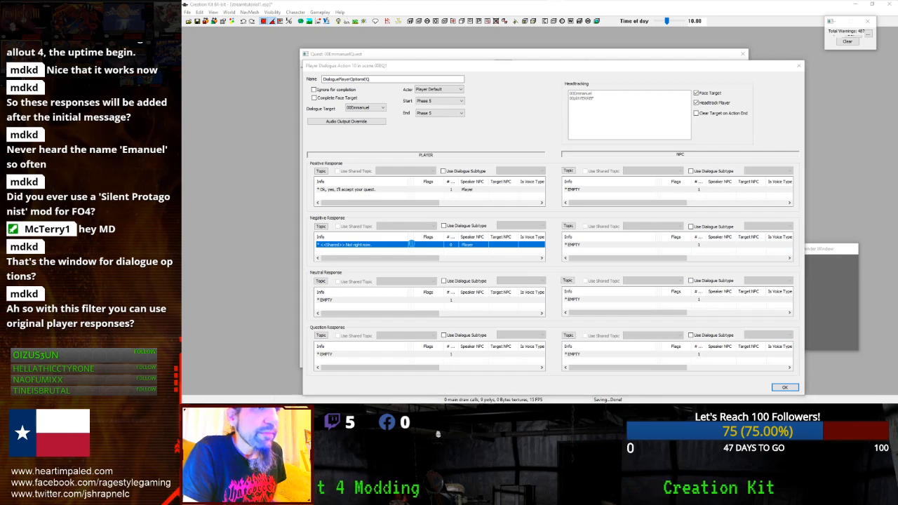
{"action": "double_click", "coordinate": [412, 244]}
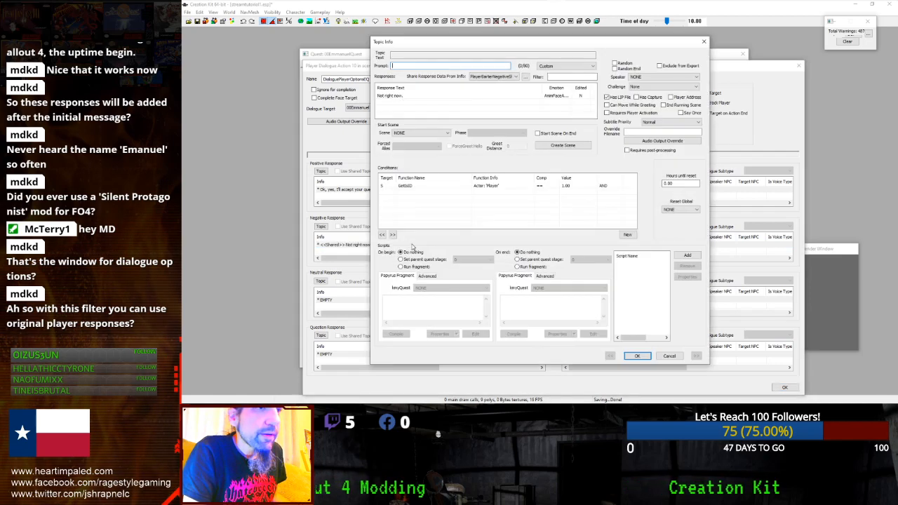
{"action": "left_click", "coordinate": [662, 106]}
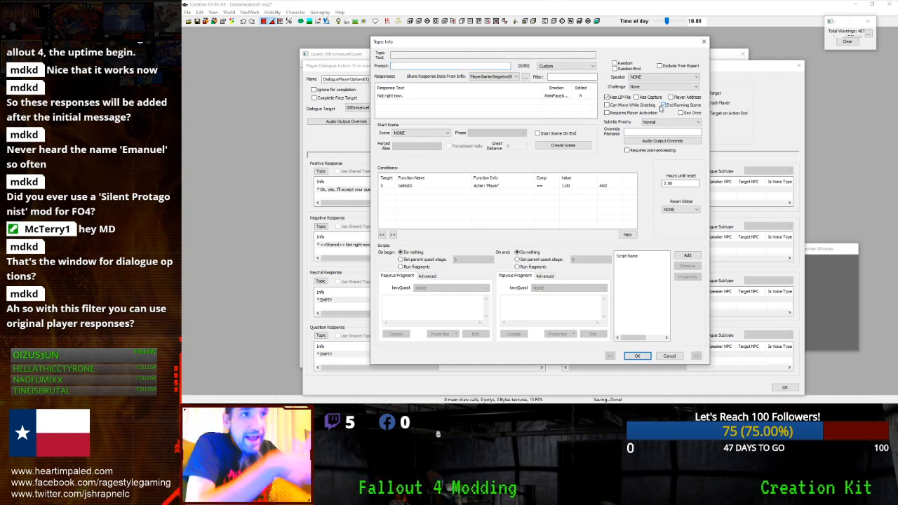
{"action": "left_click", "coordinate": [637, 355]}
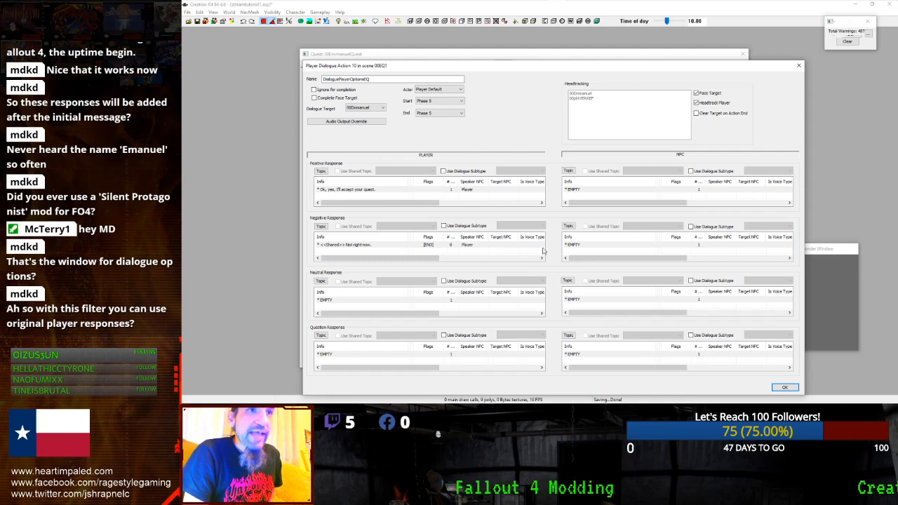
{"action": "double_click", "coordinate": [348, 299]}
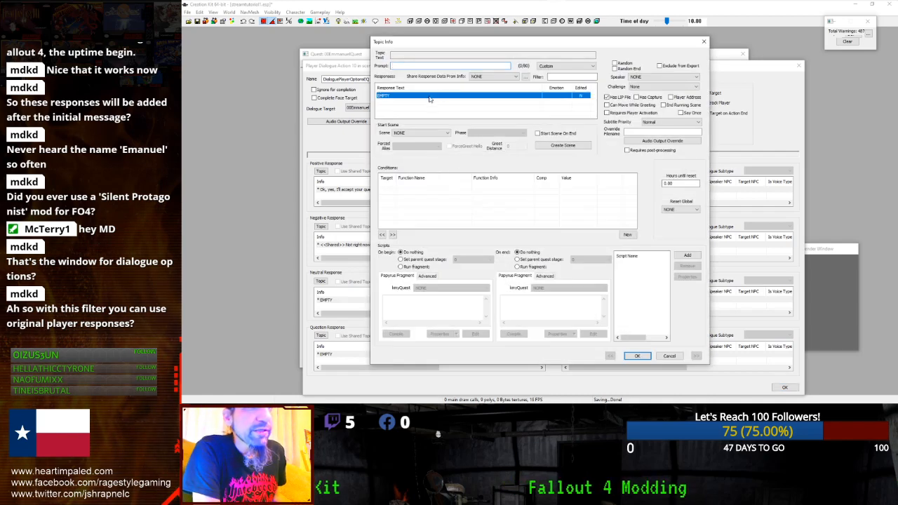
- Share the stock barter-neutral line "I'll think about it." for the neutral response and confirm
{"action": "left_click", "coordinate": [490, 78]}
{"action": "left_click", "coordinate": [569, 77]}
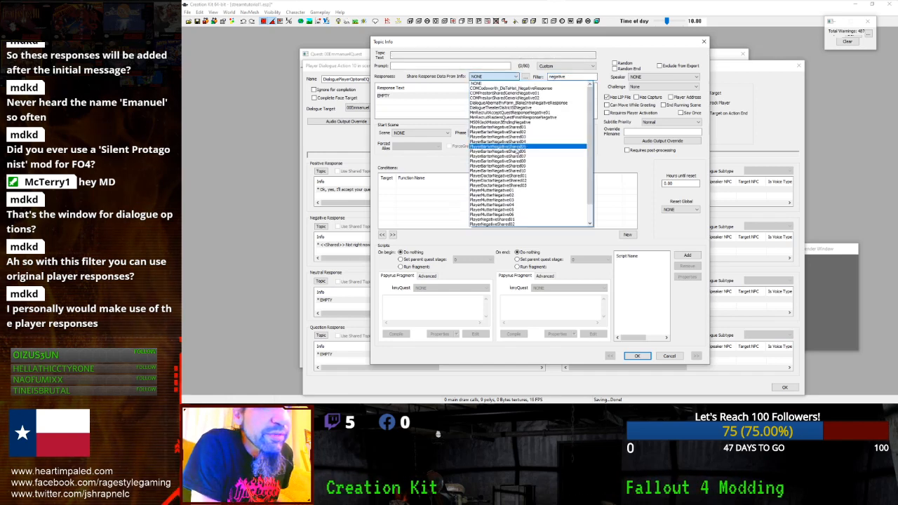
{"action": "scroll", "coordinate": [514, 180], "scroll_direction": "down", "scroll_amount": 1}
{"action": "scroll", "coordinate": [519, 176], "scroll_direction": "down", "scroll_amount": 1}
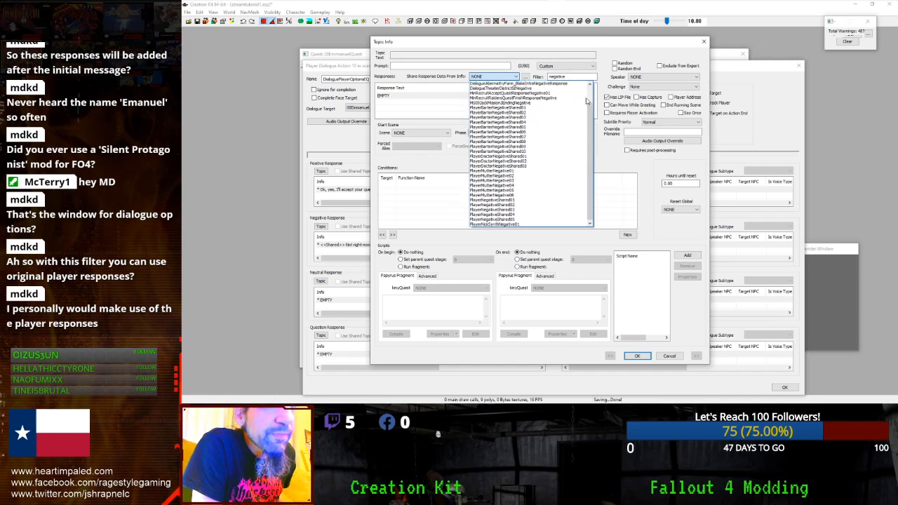
{"action": "left_click", "coordinate": [569, 76]}
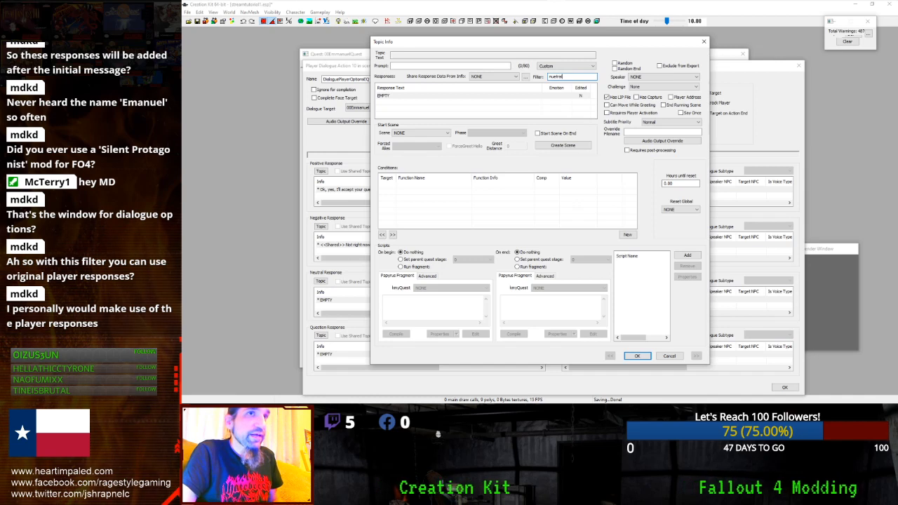
{"action": "left_click", "coordinate": [517, 80]}
{"action": "left_click", "coordinate": [550, 75]}
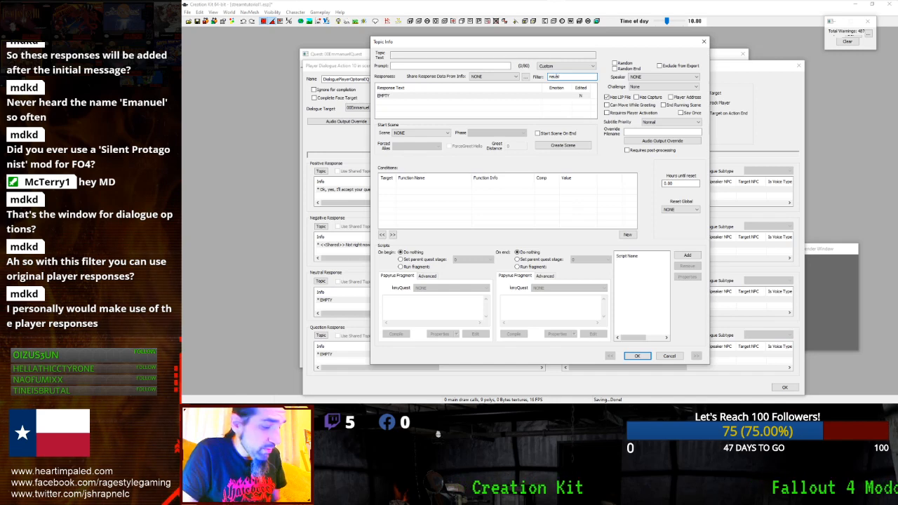
{"action": "left_click", "coordinate": [506, 76]}
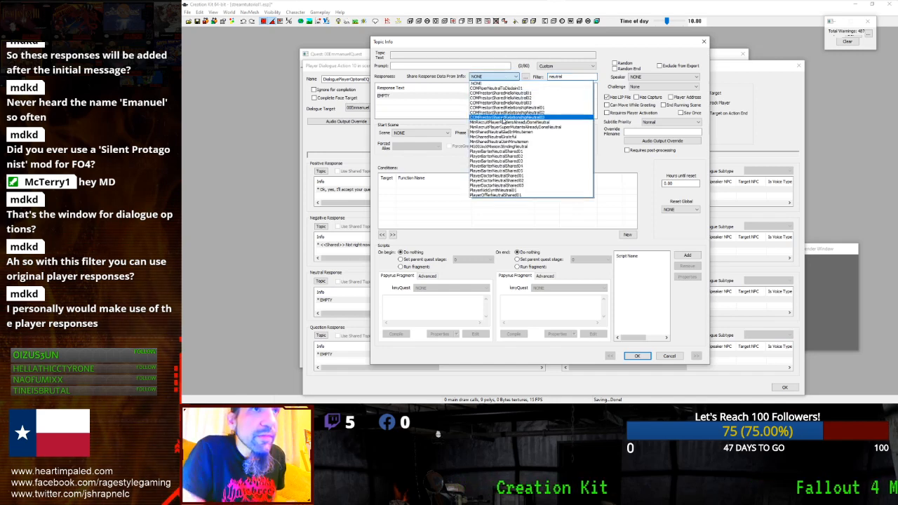
{"action": "left_click", "coordinate": [484, 176]}
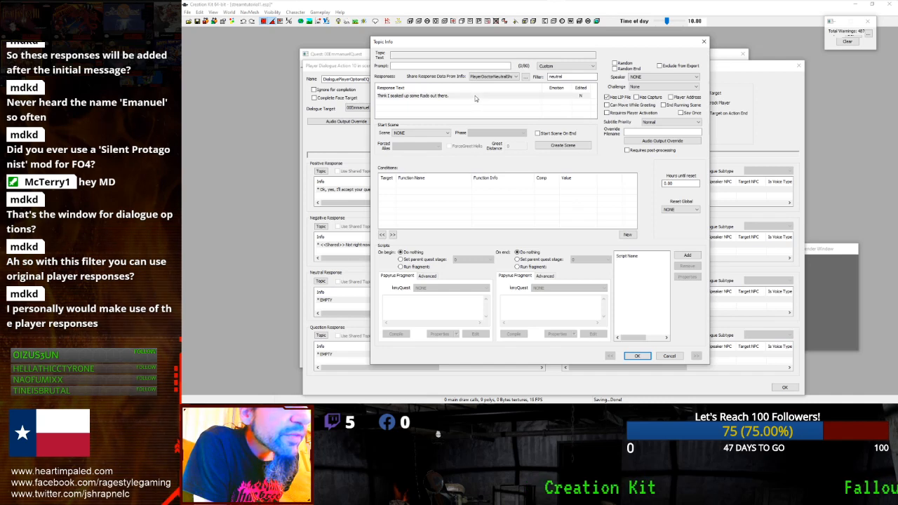
{"action": "left_click", "coordinate": [506, 75]}
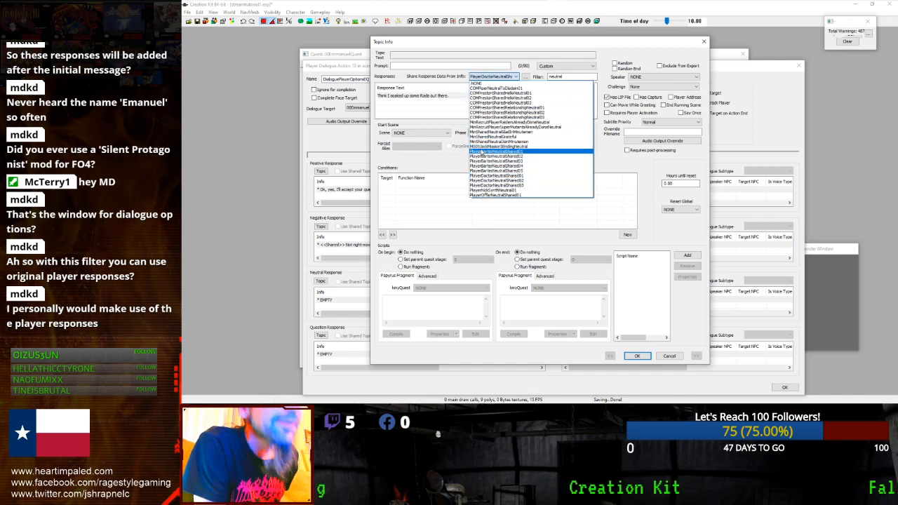
{"action": "left_click", "coordinate": [481, 151]}
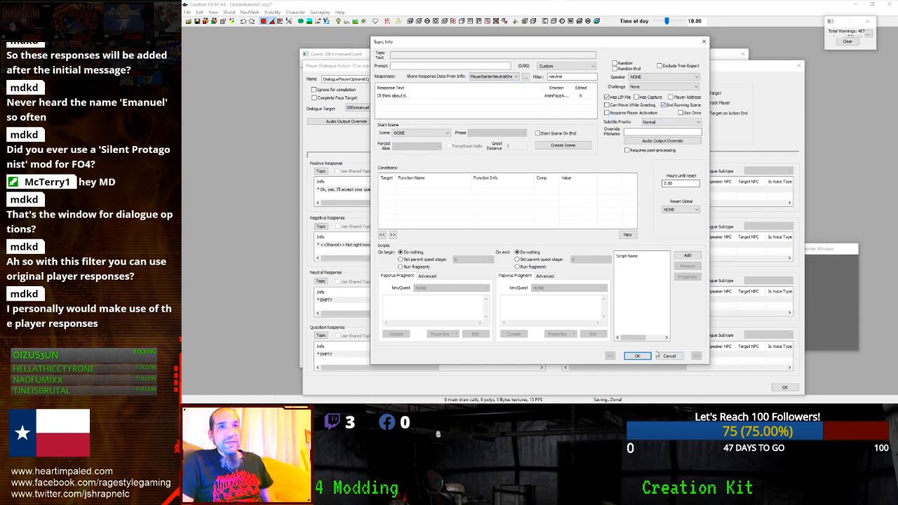
{"action": "left_click", "coordinate": [637, 356]}
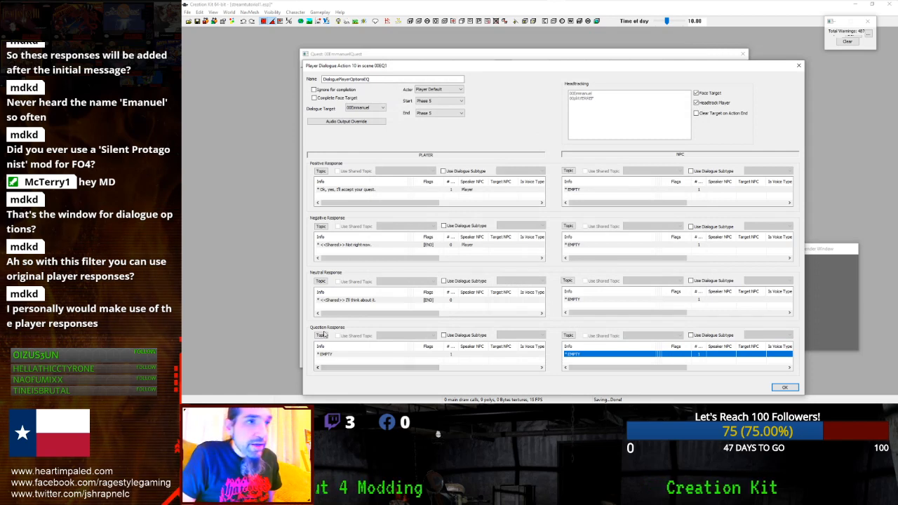
- Delete the empty player Question Response and confirm the DialoguePlayerOptionsEQ action
{"action": "left_click", "coordinate": [322, 354]}
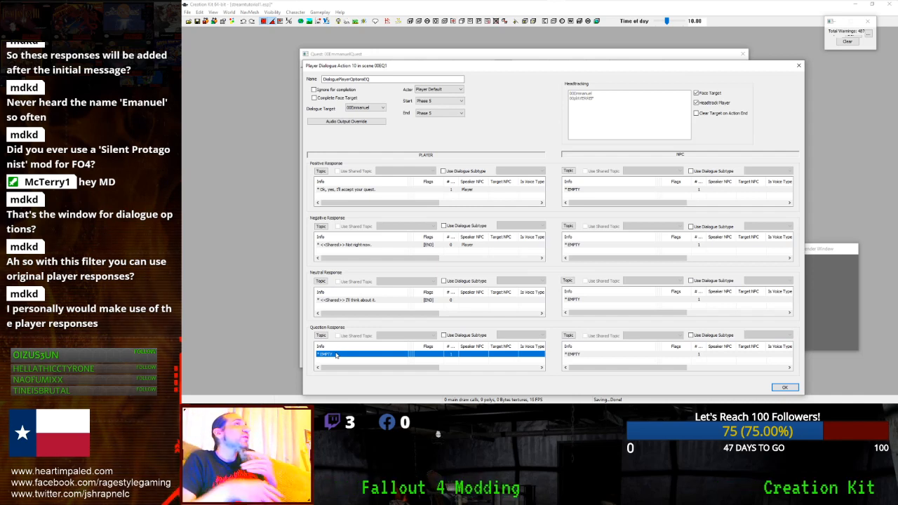
{"action": "key", "text": "Delete"}
{"action": "left_click", "coordinate": [577, 355]}
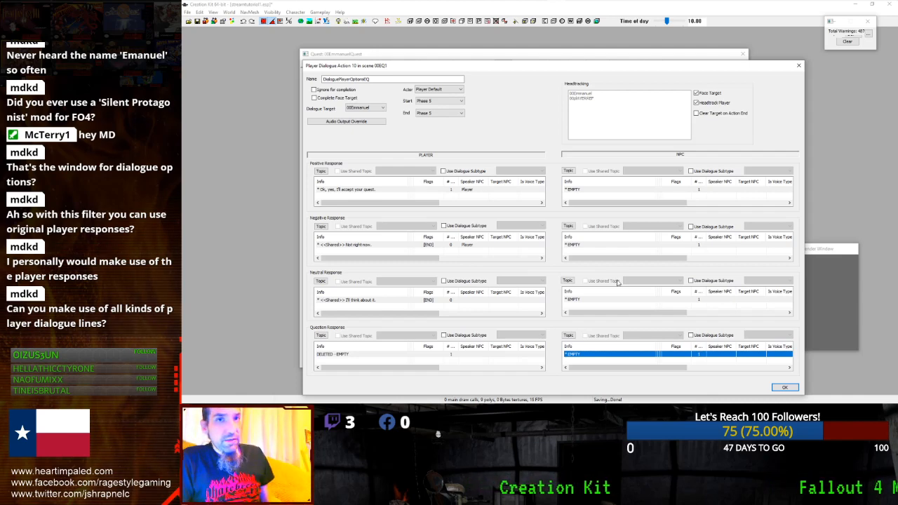
{"action": "left_click", "coordinate": [779, 387]}
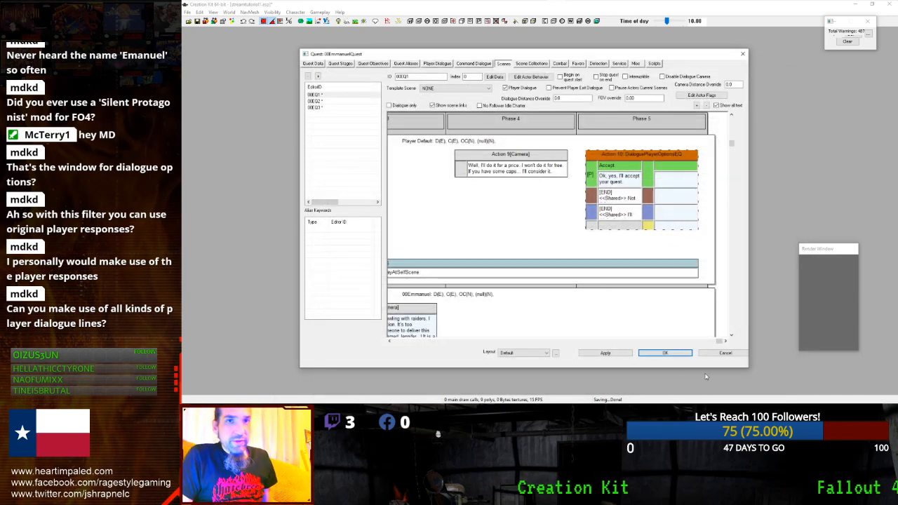
- Reopen 00EmmanuelQuest, scroll its Scenes timeline, and view the empty Player Dialogue tab
{"action": "left_click", "coordinate": [665, 352]}
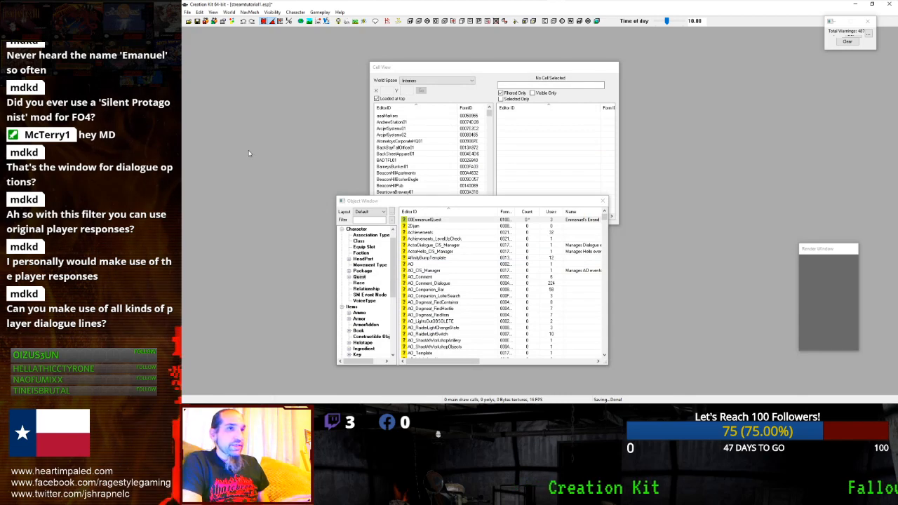
{"action": "double_click", "coordinate": [452, 221]}
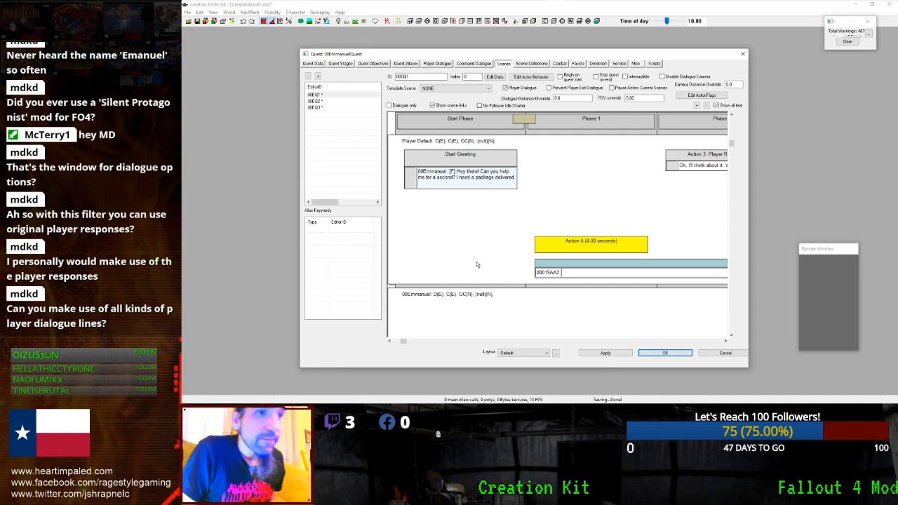
{"action": "left_click_drag", "start_coordinate": [404, 346], "coordinate": [665, 332]}
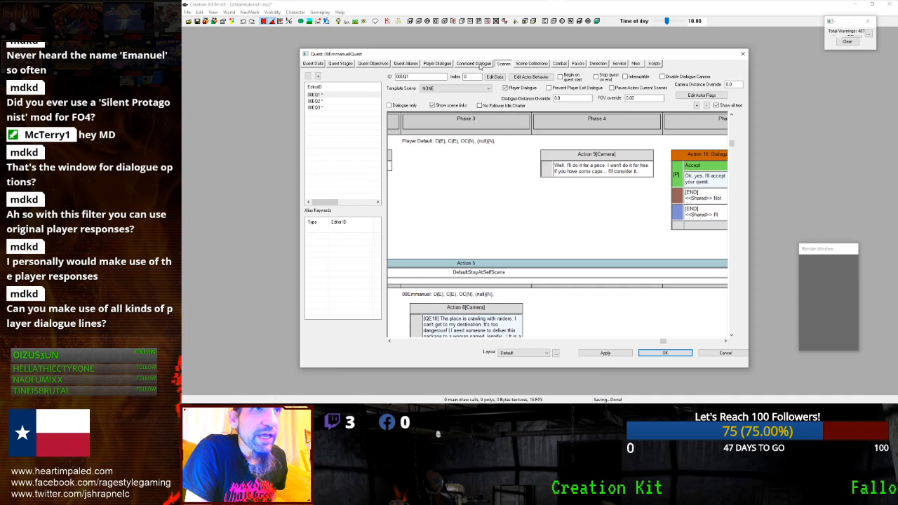
{"action": "left_click", "coordinate": [435, 64]}
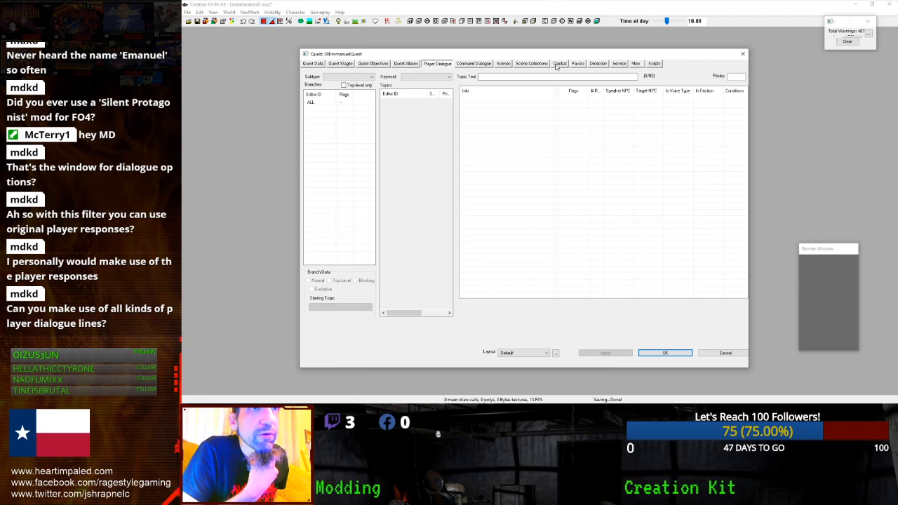
- Inspect the Misc tab's 00EmmanuelGreeting topic, keeping the Greeting subtype unchanged
{"action": "left_click", "coordinate": [636, 64]}
{"action": "left_click", "coordinate": [432, 102]}
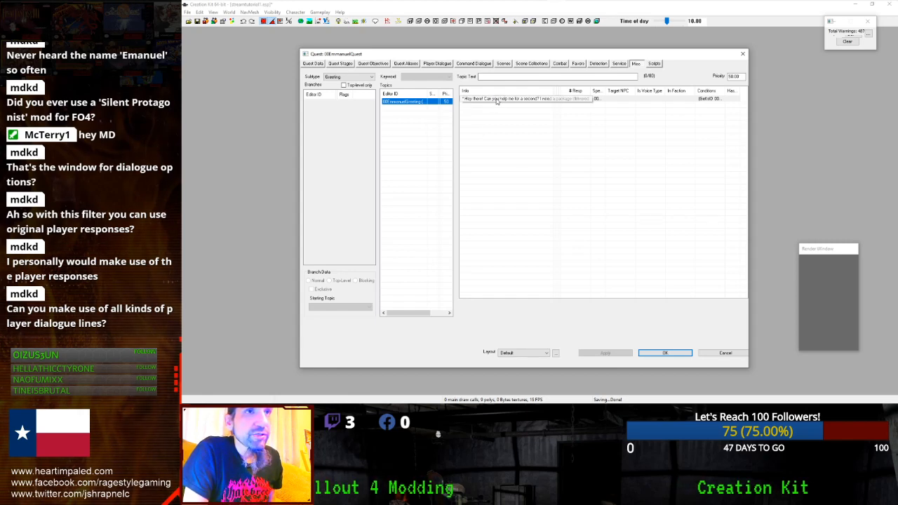
{"action": "left_click", "coordinate": [348, 77]}
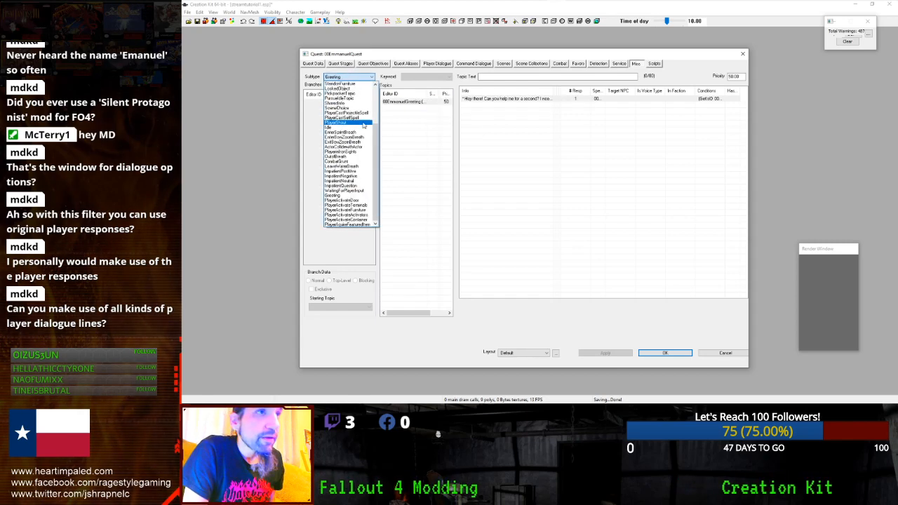
{"action": "scroll", "coordinate": [375, 196], "scroll_direction": "up", "scroll_amount": 4}
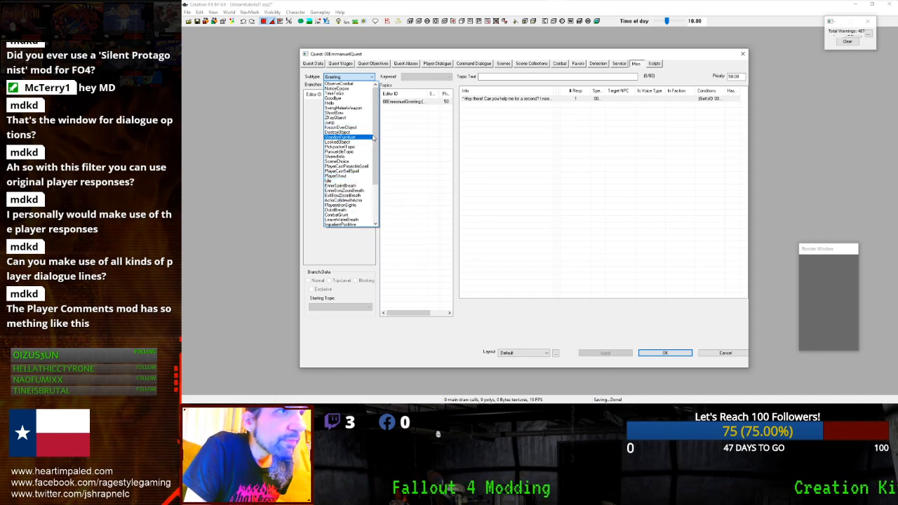
{"action": "scroll", "coordinate": [365, 174], "scroll_direction": "down", "scroll_amount": 4}
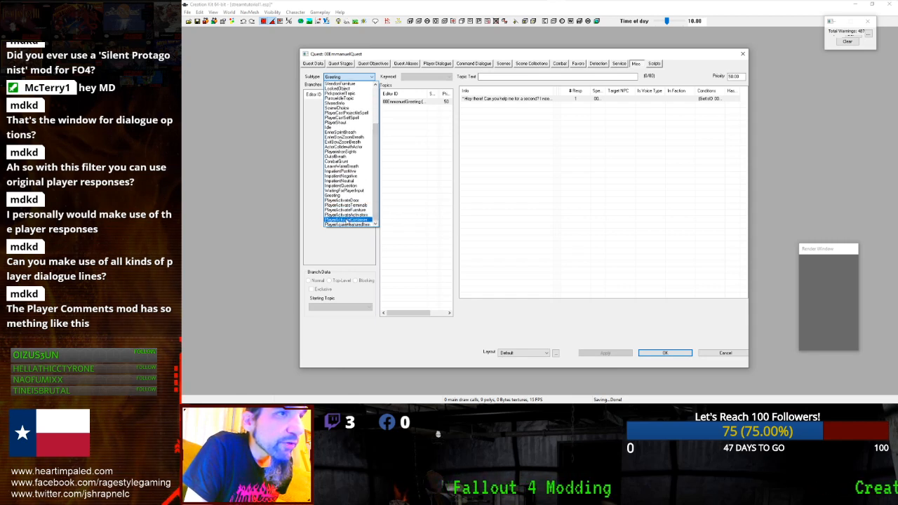
{"action": "left_click", "coordinate": [413, 140]}
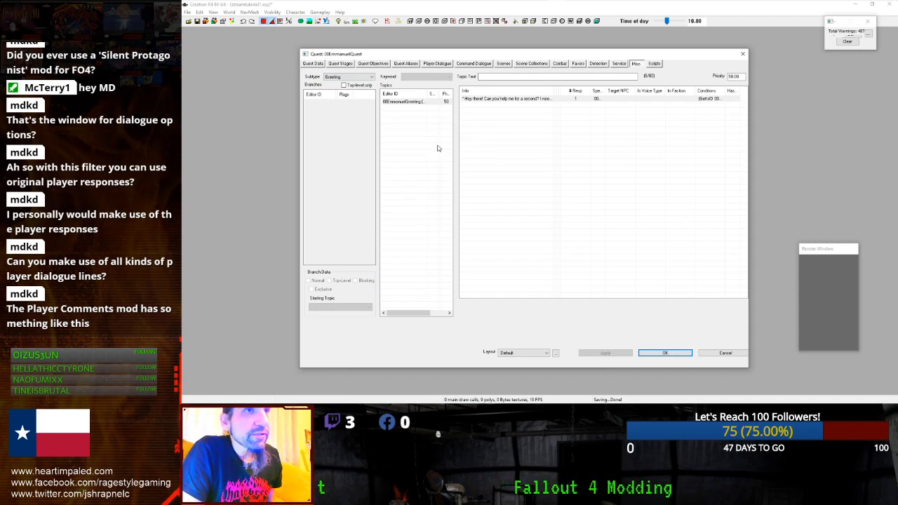
{"action": "right_click", "coordinate": [421, 135]}
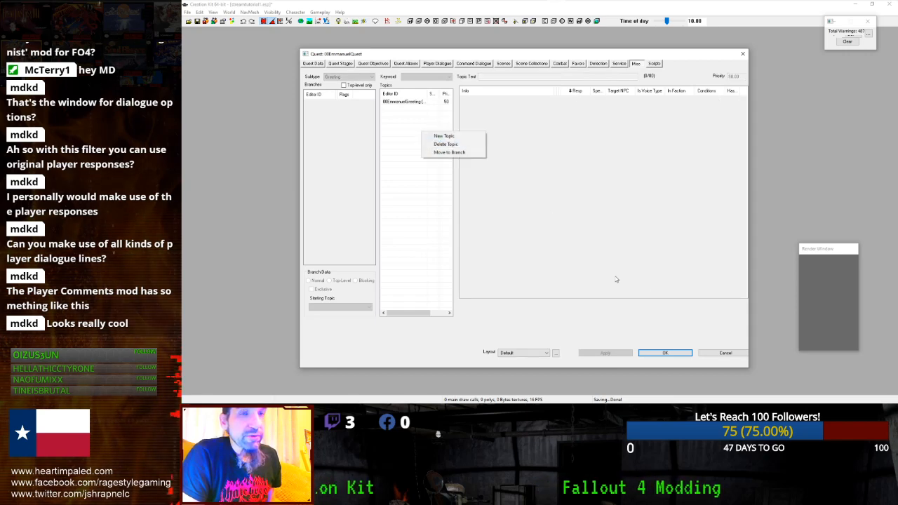
{"action": "left_click", "coordinate": [651, 352]}
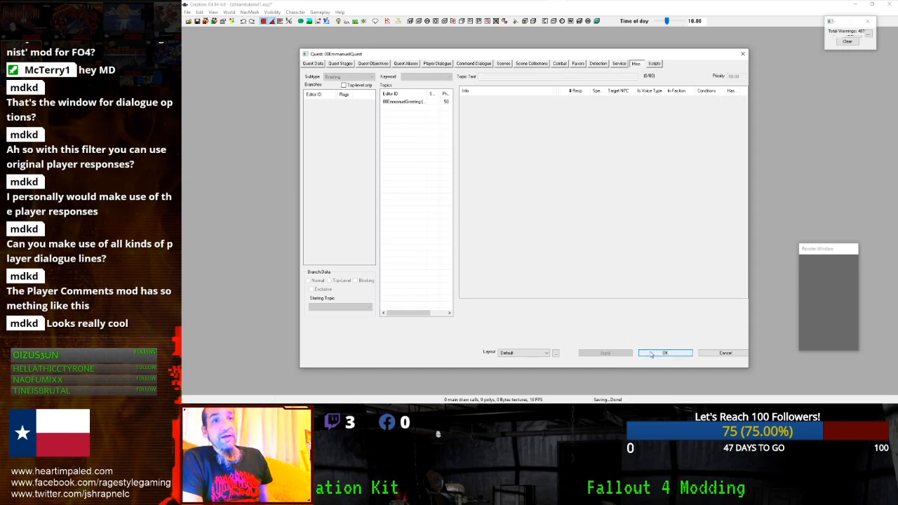
- Reopen 00EmmanuelQuest and open the empty NPC positive response of Phase 5's player dialogue action
{"action": "left_click", "coordinate": [651, 352]}
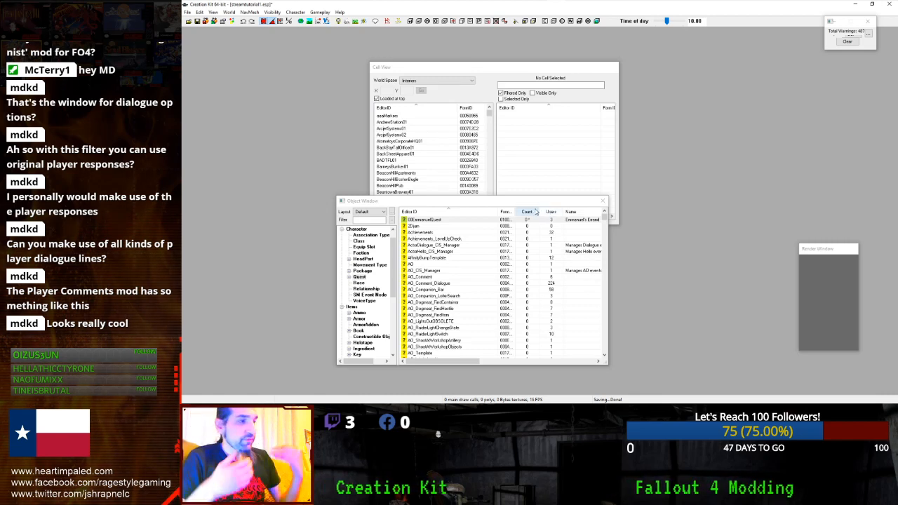
{"action": "left_click", "coordinate": [449, 219]}
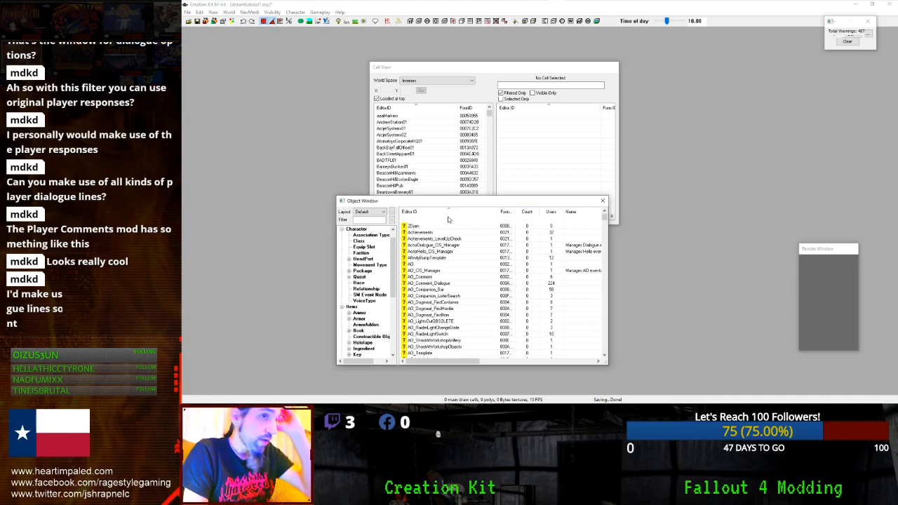
{"action": "double_click", "coordinate": [449, 220]}
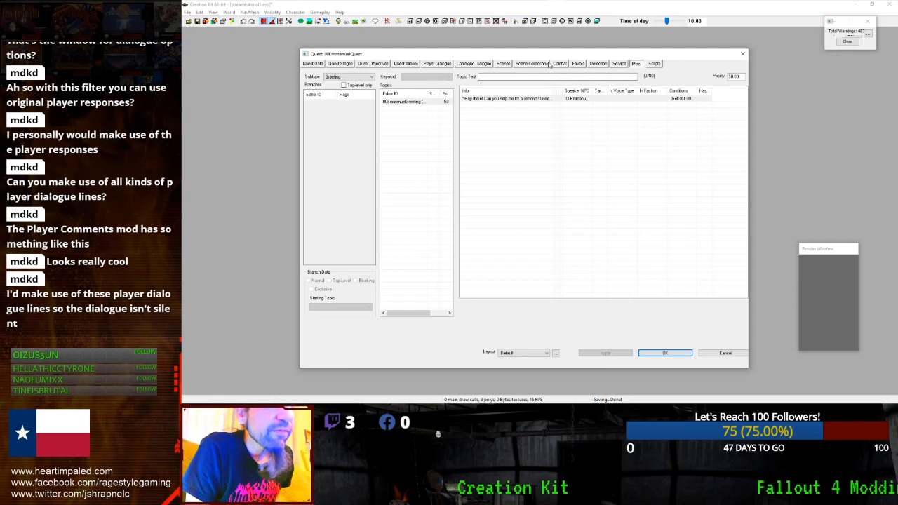
{"action": "left_click", "coordinate": [503, 64]}
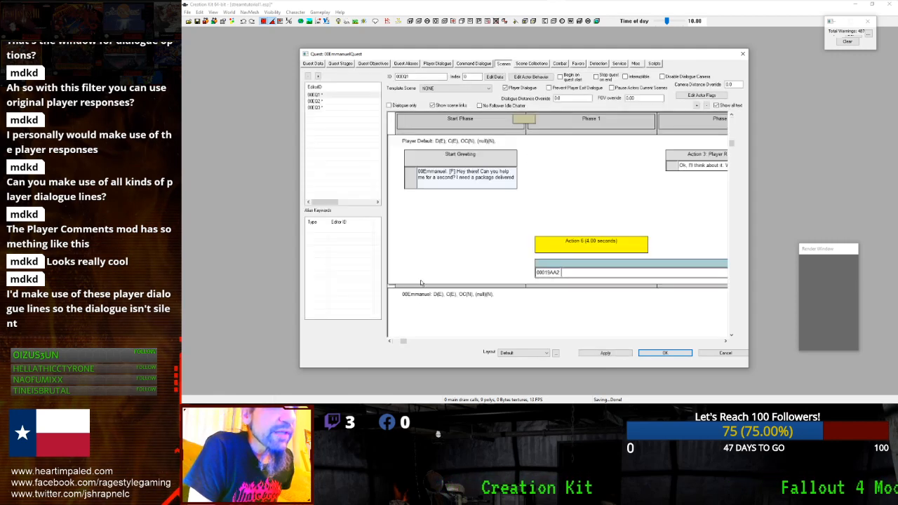
{"action": "left_click_drag", "start_coordinate": [404, 343], "coordinate": [725, 350]}
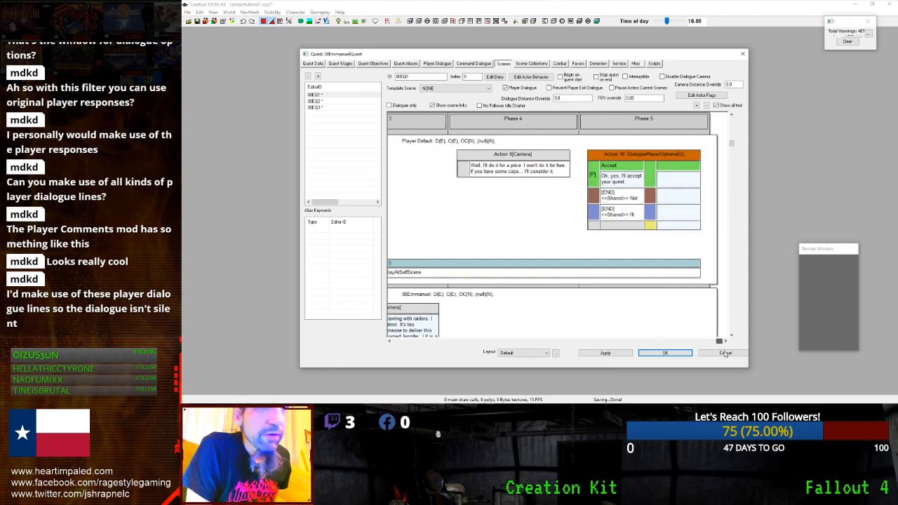
{"action": "double_click", "coordinate": [648, 154]}
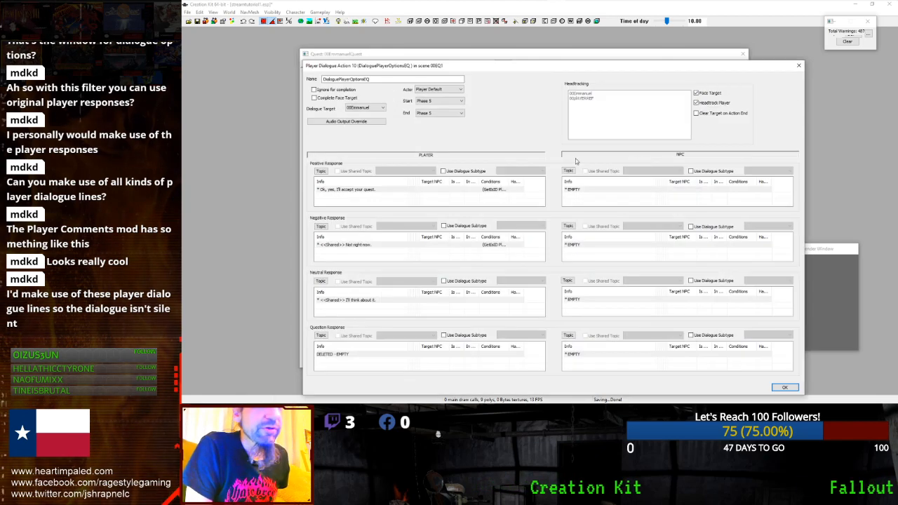
{"action": "left_click", "coordinate": [592, 189]}
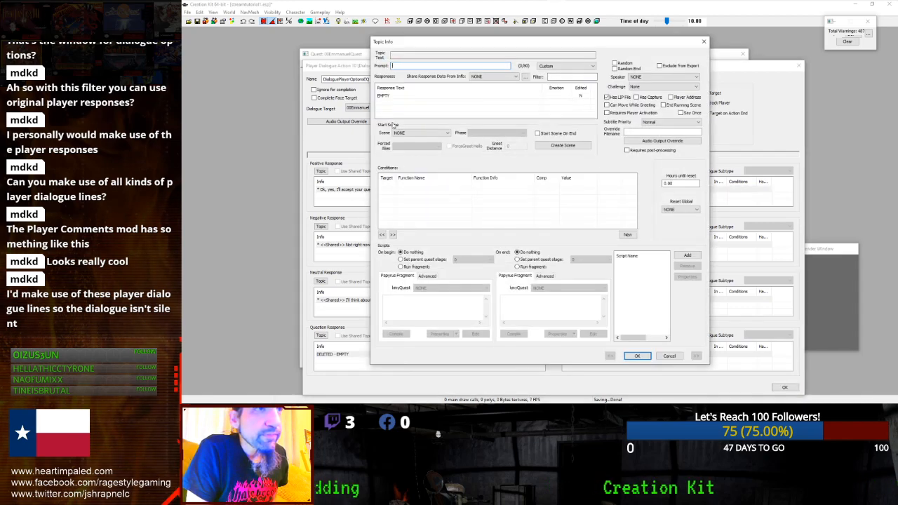
- Add a GetIsVoiceType condition with voice type 00EmmanuelVoiceType to the NPC reply
{"action": "right_click", "coordinate": [414, 194]}
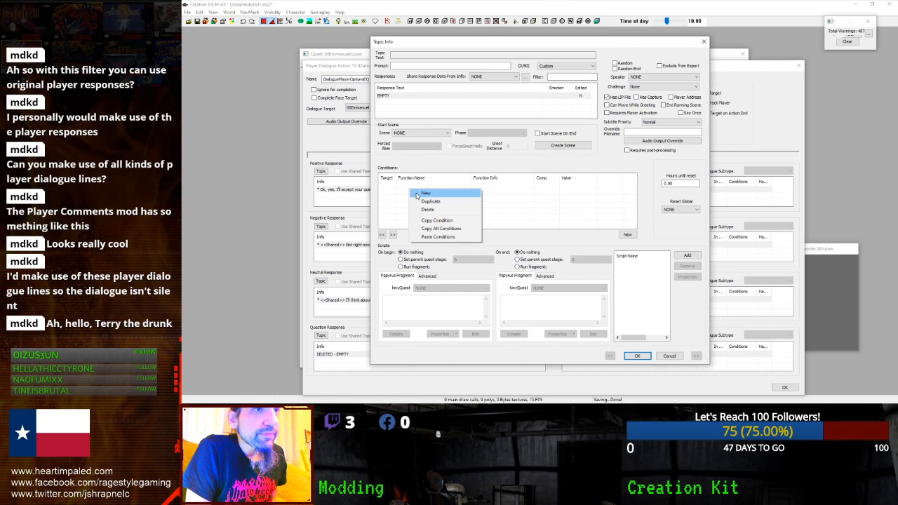
{"action": "left_click", "coordinate": [425, 193]}
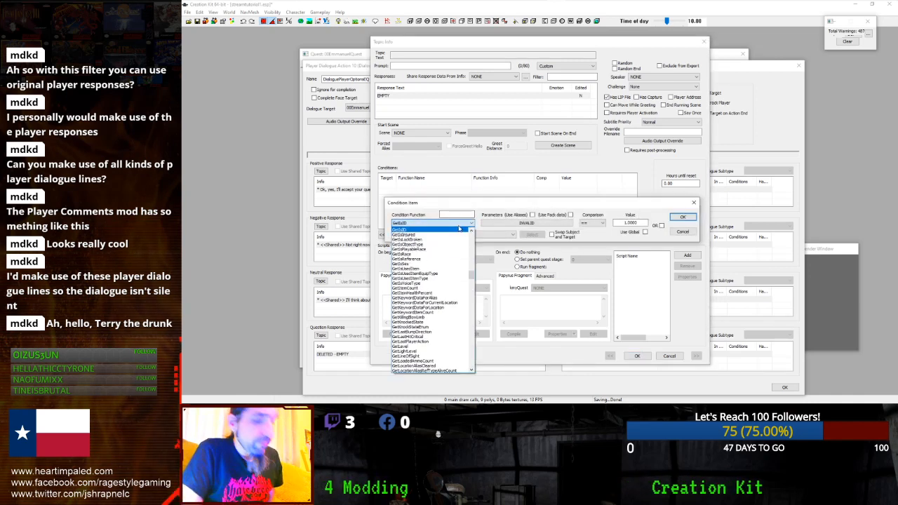
{"action": "key", "text": "o"}
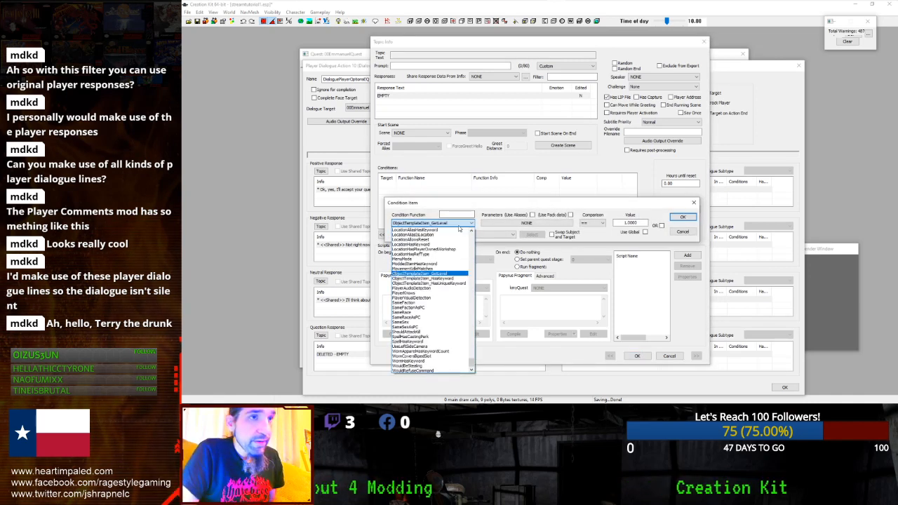
{"action": "left_click", "coordinate": [447, 214]}
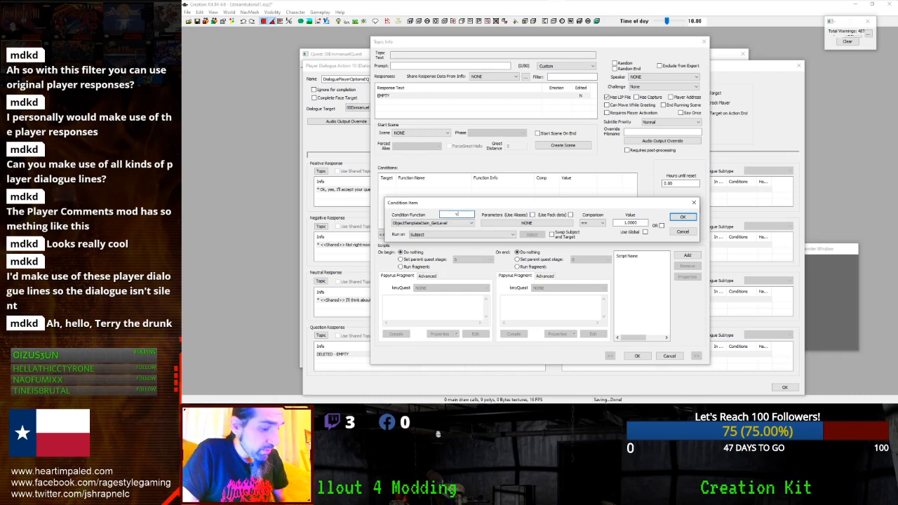
{"action": "left_click", "coordinate": [448, 226]}
{"action": "left_click", "coordinate": [444, 230]}
{"action": "left_click", "coordinate": [512, 223]}
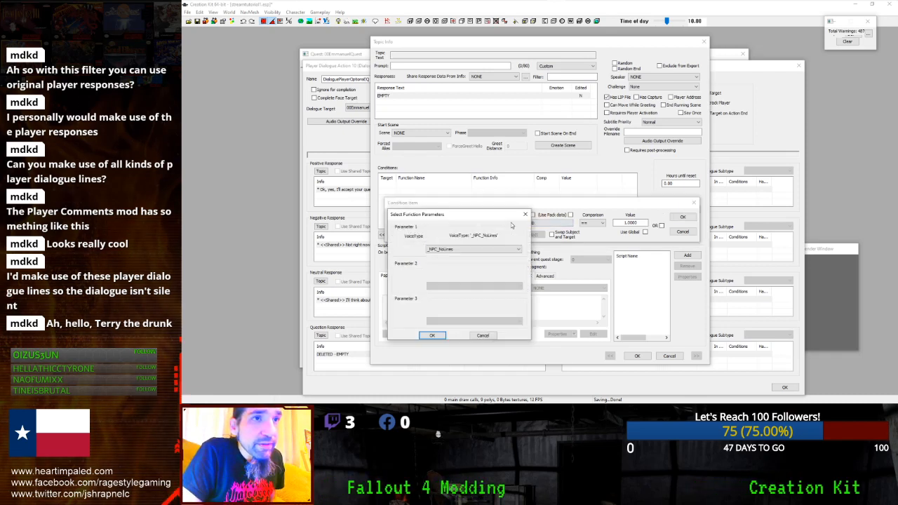
{"action": "left_click", "coordinate": [483, 252]}
{"action": "left_click", "coordinate": [462, 261]}
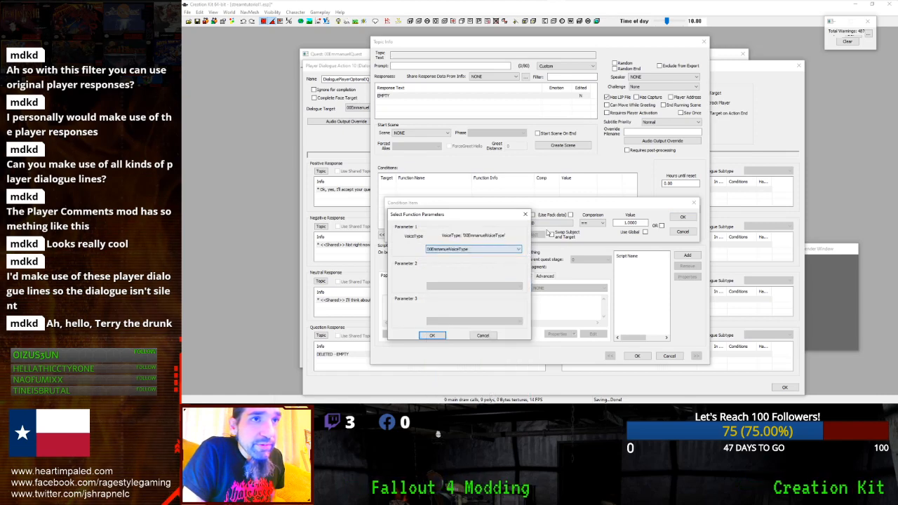
{"action": "left_click", "coordinate": [431, 336]}
{"action": "left_click", "coordinate": [680, 217]}
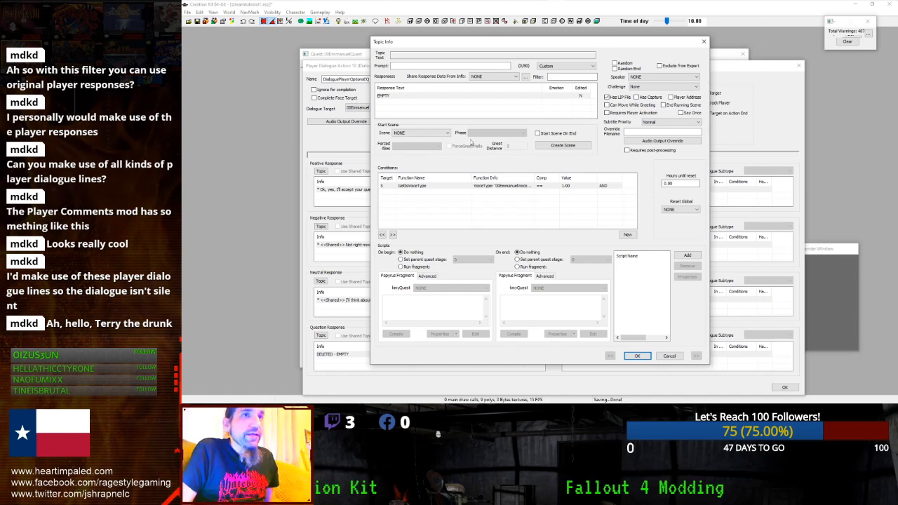
- Write the reply 'Great! I'll pay you 1000 caps. 500 for the job, 500 for hazard pay.' and save it
{"action": "double_click", "coordinate": [436, 101]}
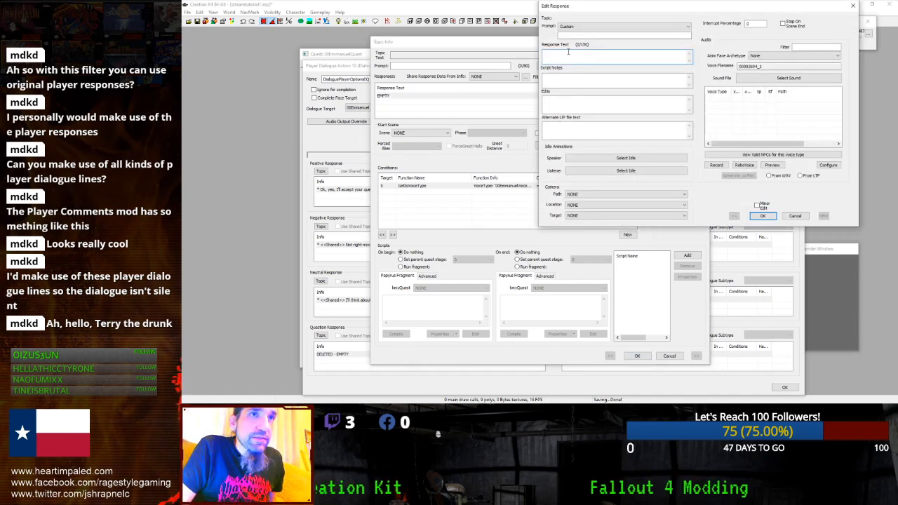
{"action": "type", "text": "Great! I"}
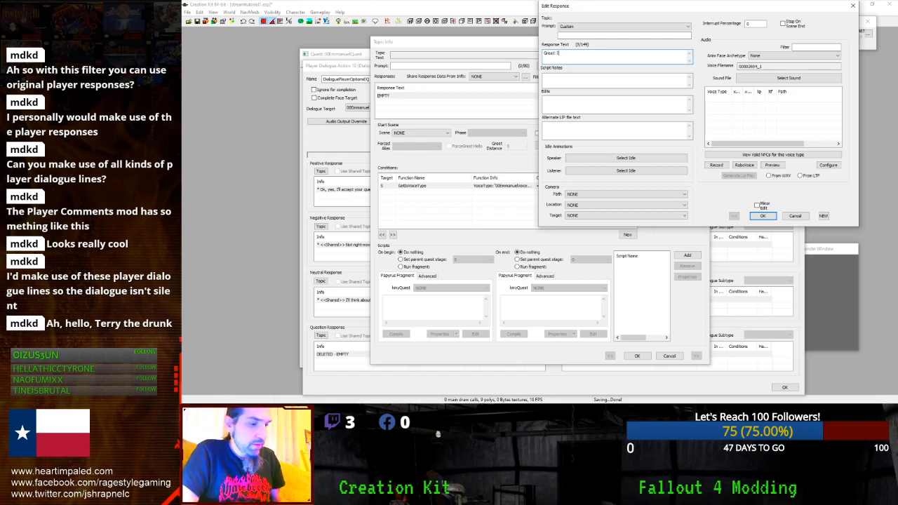
{"action": "type", "text": "'ll pay you"}
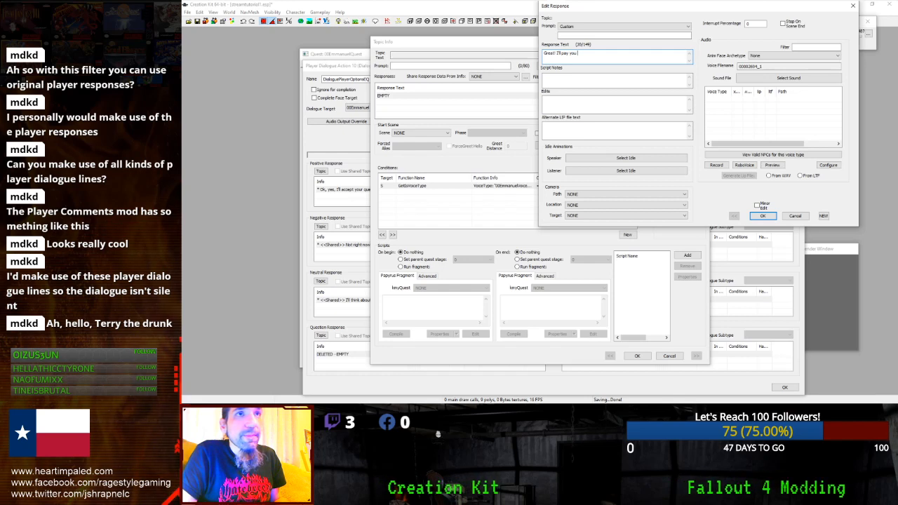
{"action": "type", "text": " 1000 cps"}
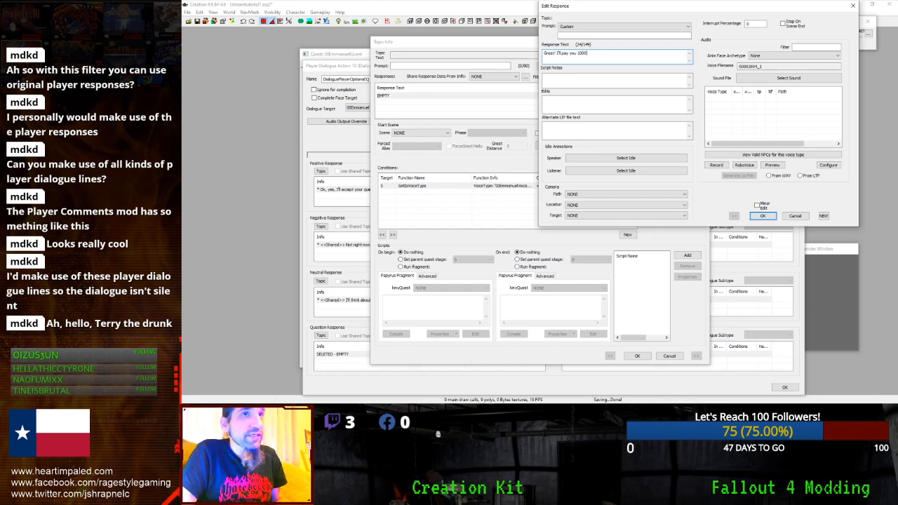
{"action": "key", "text": "BackSpace"}
{"action": "key", "text": "BackSpace"}
{"action": "type", "text": "aps. 500 for the job, 500 for"}
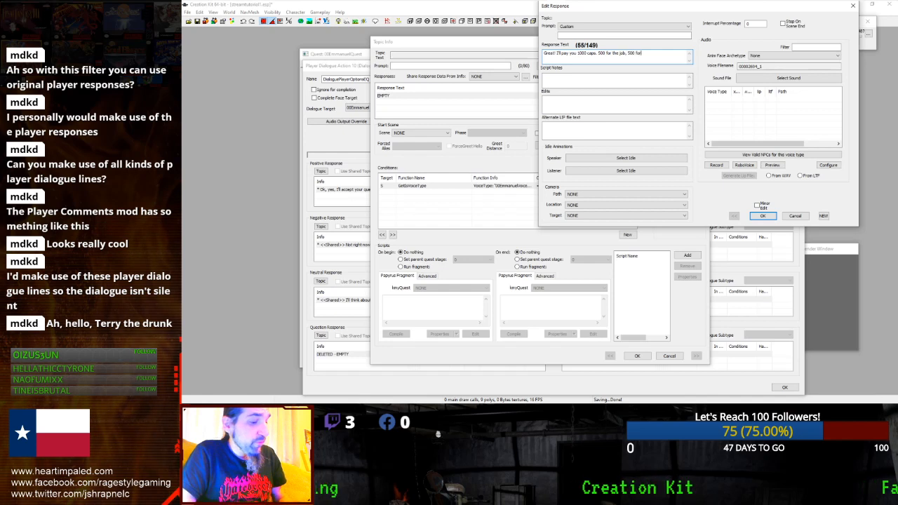
{"action": "type", "text": "hazard pay"}
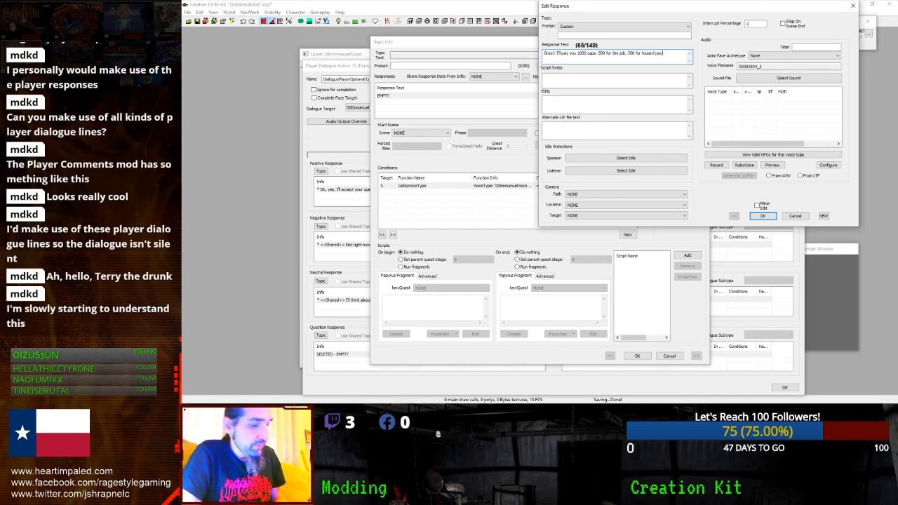
{"action": "key", "text": "BackSpace"}
{"action": "type", "text": "."}
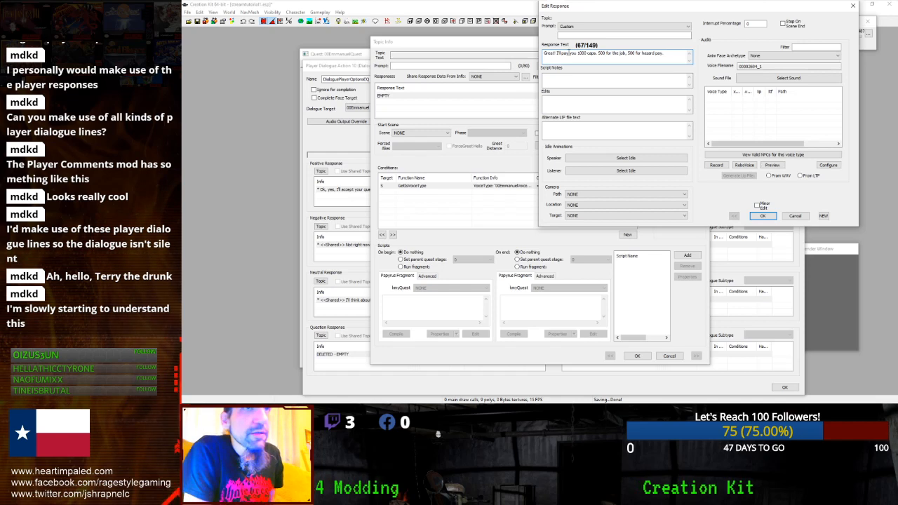
{"action": "left_click", "coordinate": [757, 216]}
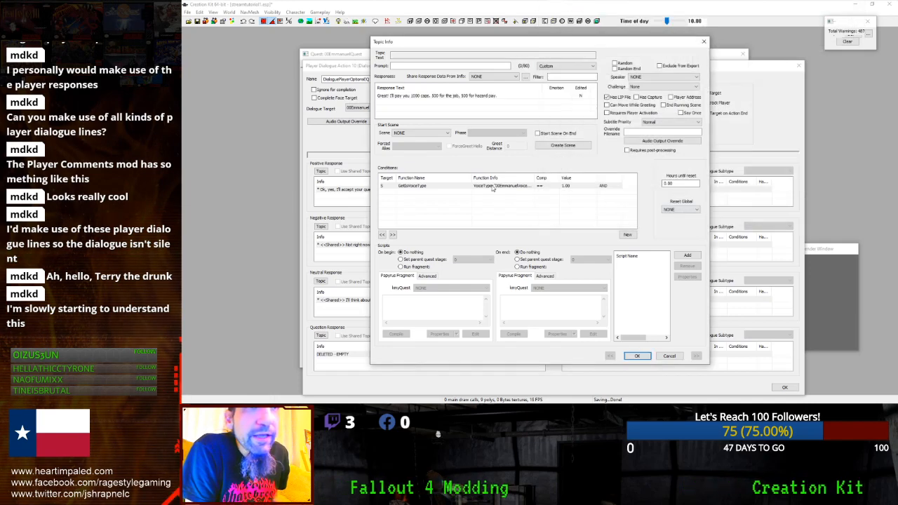
- Reopen the reply line to verify it, then select the GetIsVoiceType condition
{"action": "double_click", "coordinate": [434, 95]}
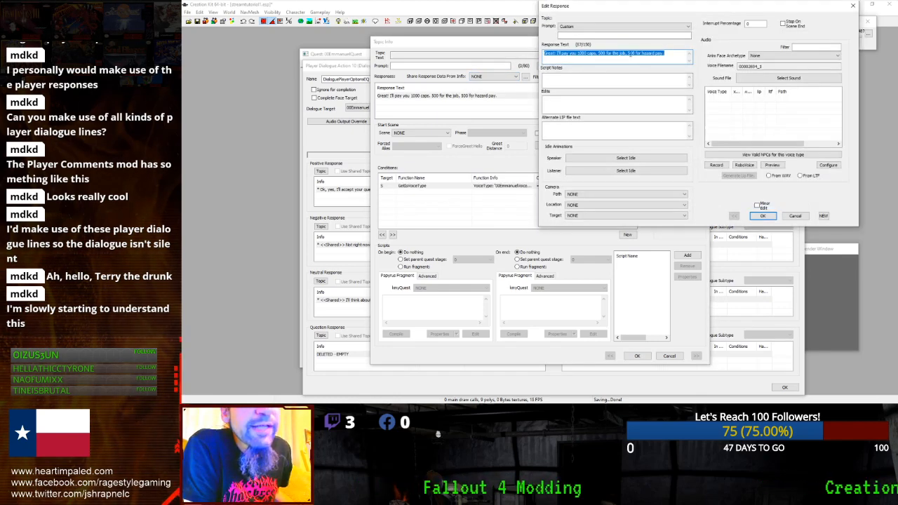
{"action": "left_click", "coordinate": [729, 102]}
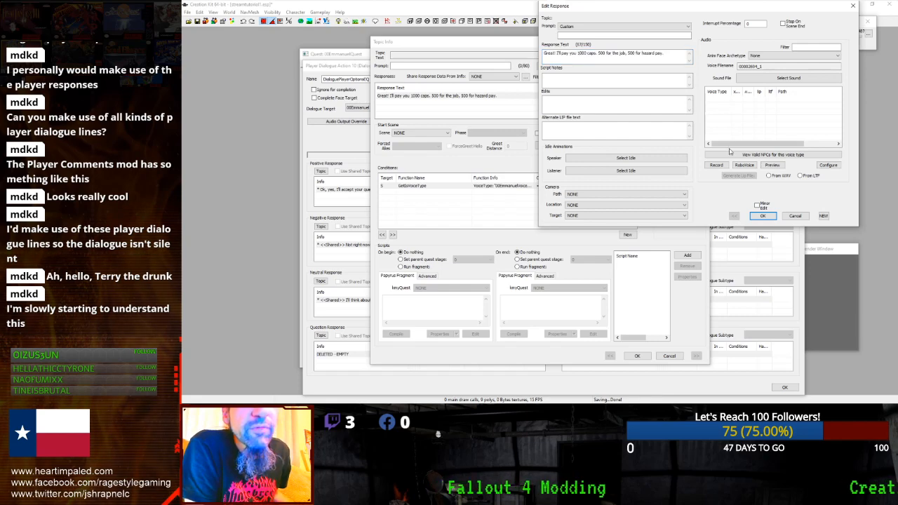
{"action": "left_click", "coordinate": [753, 216]}
{"action": "left_click", "coordinate": [527, 186]}
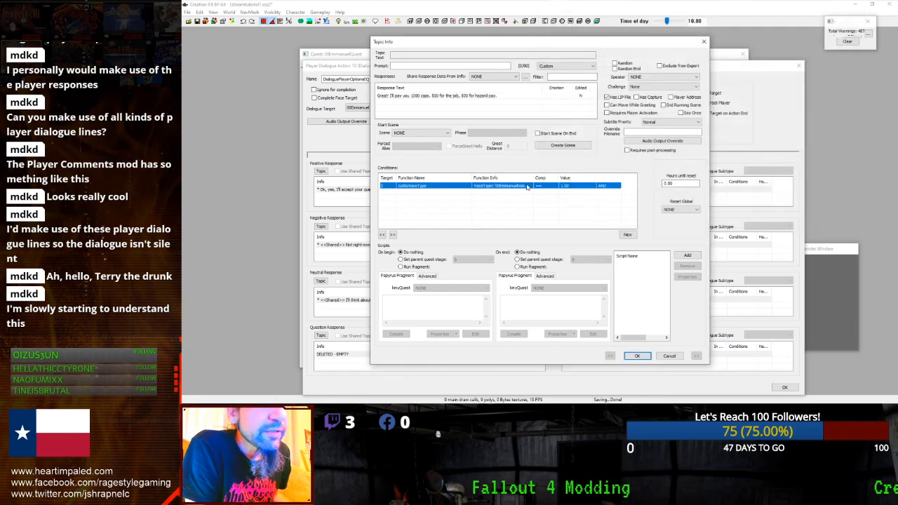
{"action": "left_click", "coordinate": [433, 134]}
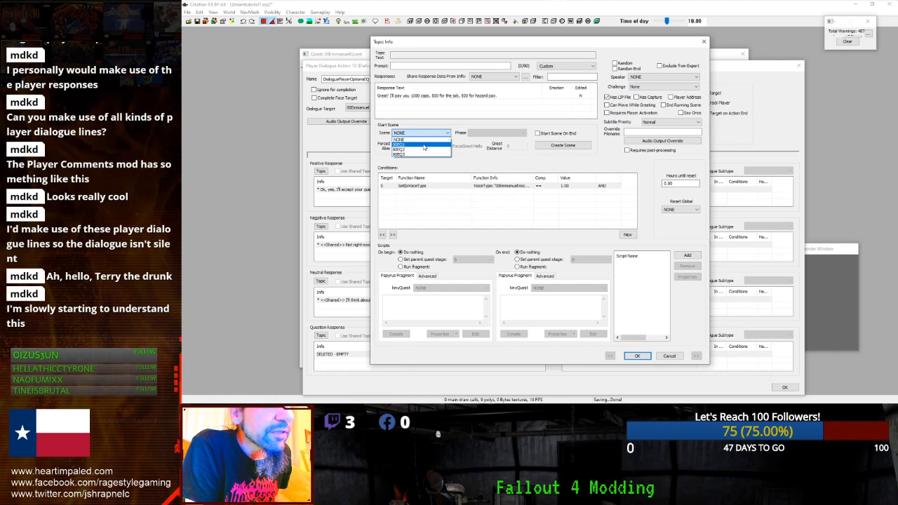
{"action": "left_click", "coordinate": [422, 144]}
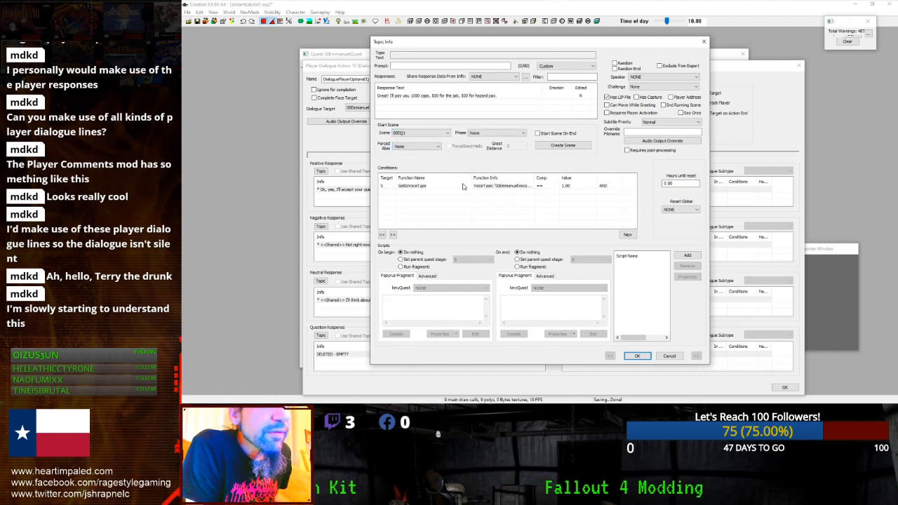
{"action": "left_click", "coordinate": [462, 186]}
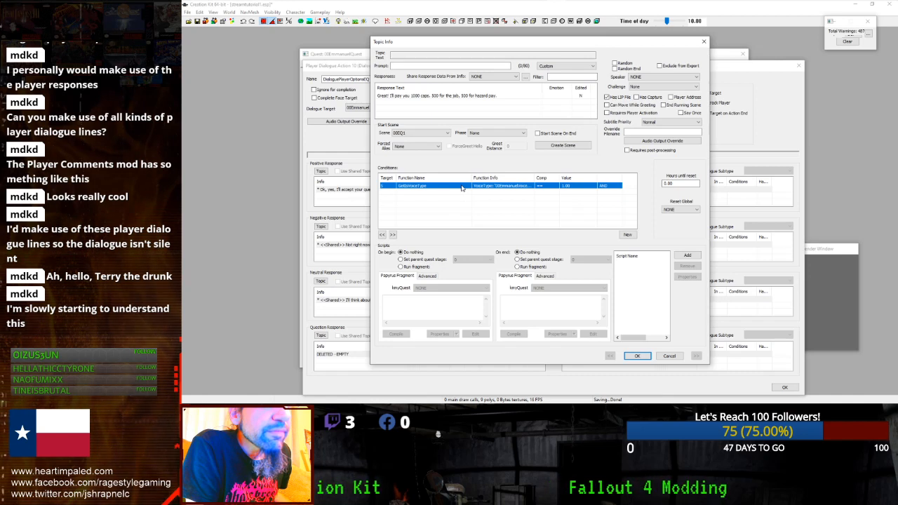
{"action": "left_click", "coordinate": [446, 133]}
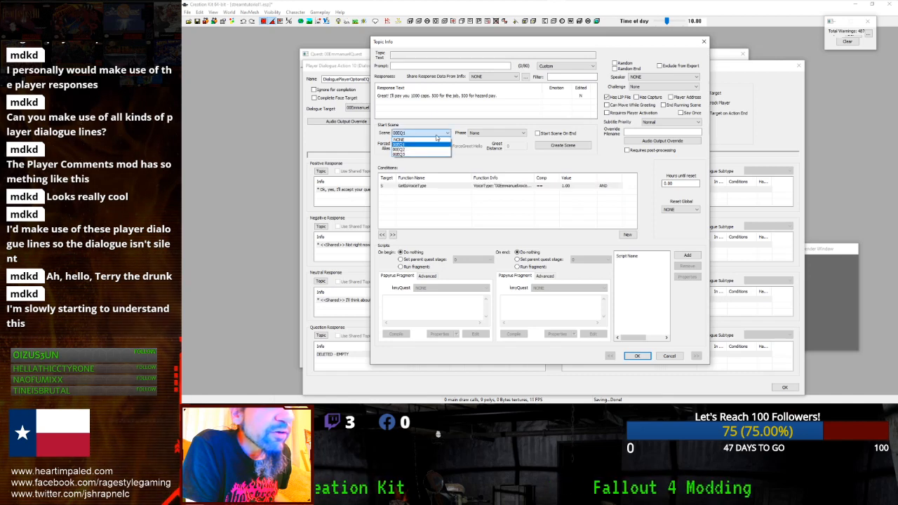
{"action": "left_click", "coordinate": [410, 139]}
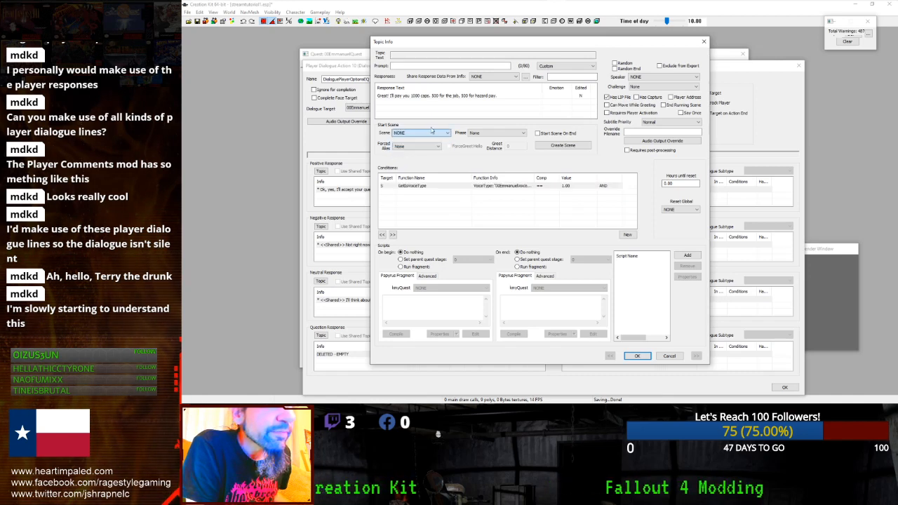
{"action": "double_click", "coordinate": [430, 96]}
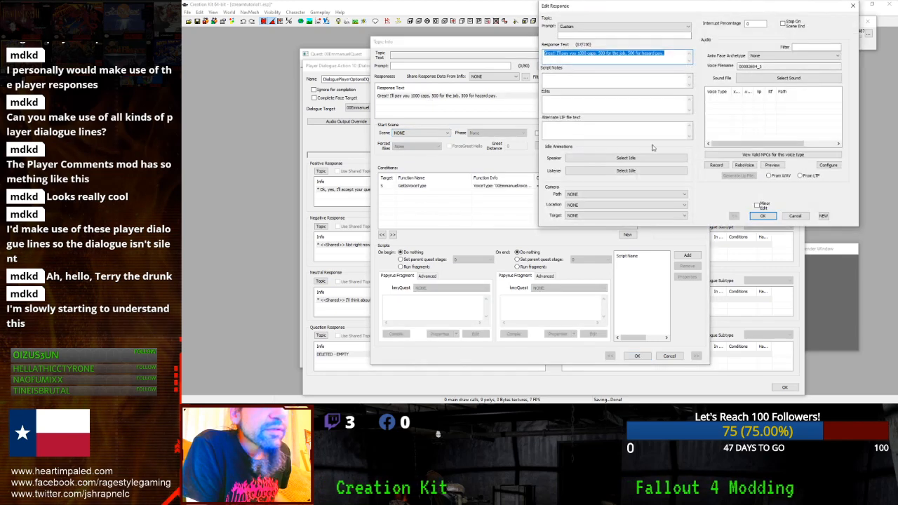
{"action": "left_click", "coordinate": [762, 215]}
{"action": "left_click", "coordinate": [637, 355]}
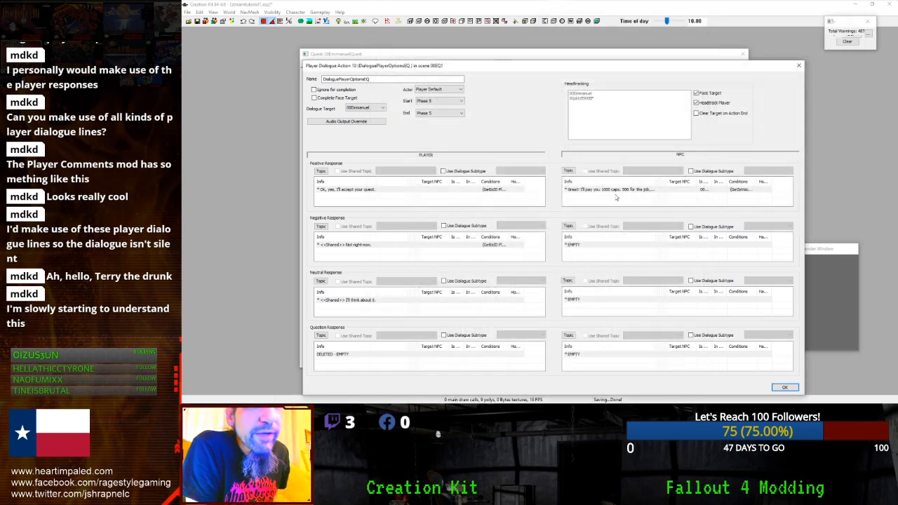
{"action": "double_click", "coordinate": [615, 189]}
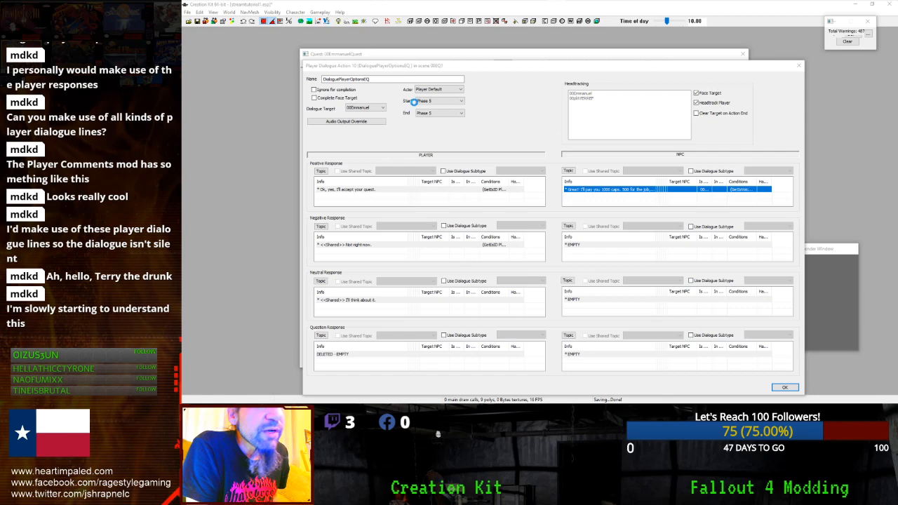
{"action": "double_click", "coordinate": [424, 96]}
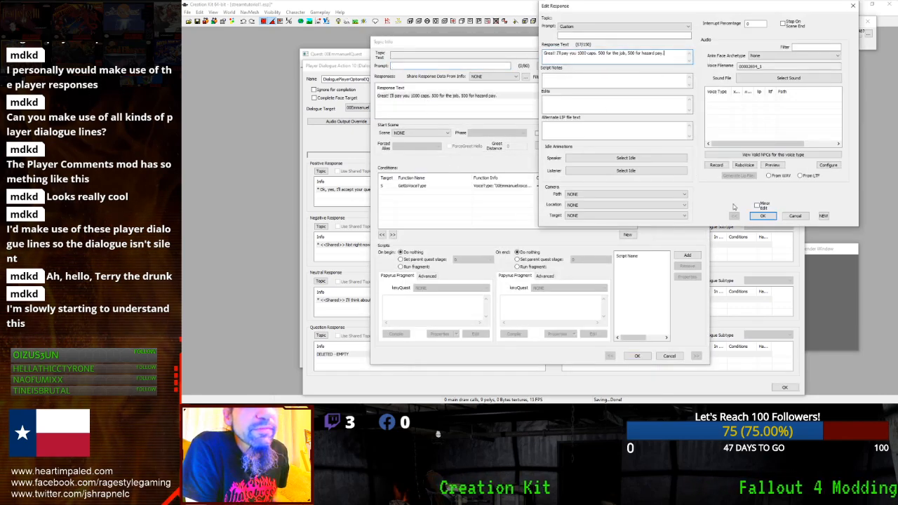
{"action": "left_click", "coordinate": [762, 215]}
{"action": "double_click", "coordinate": [476, 186]}
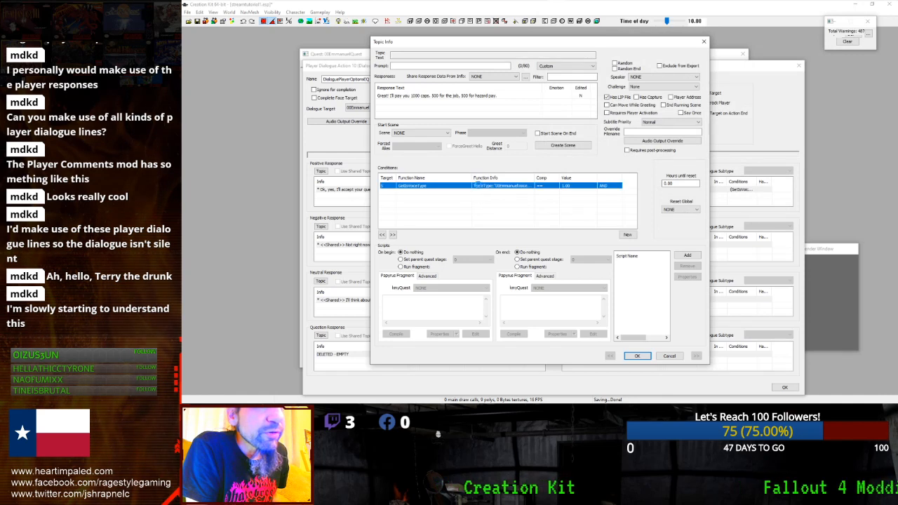
- Set the GetIsVoiceType condition to run on the 00Emmanuel quest alias
{"action": "left_click", "coordinate": [463, 226]}
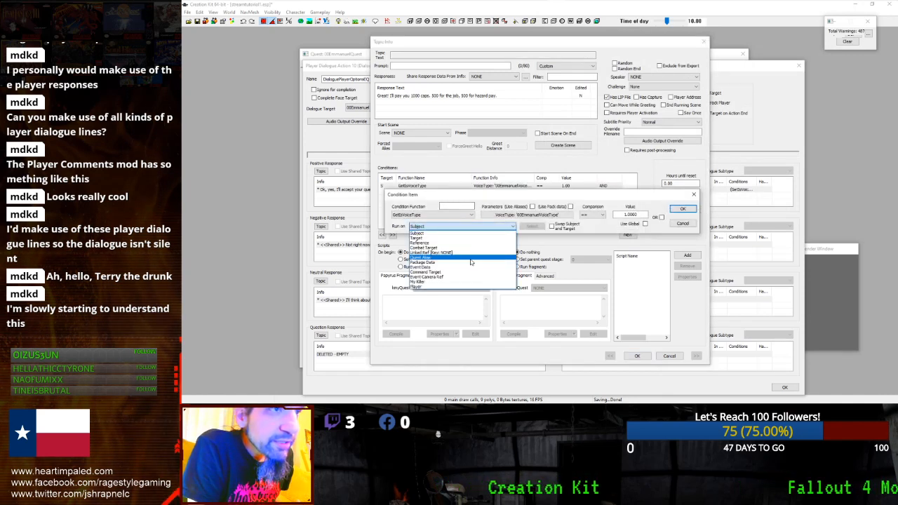
{"action": "left_click", "coordinate": [449, 258]}
{"action": "left_click", "coordinate": [531, 226]}
{"action": "left_click", "coordinate": [530, 238]}
{"action": "left_click", "coordinate": [681, 210]}
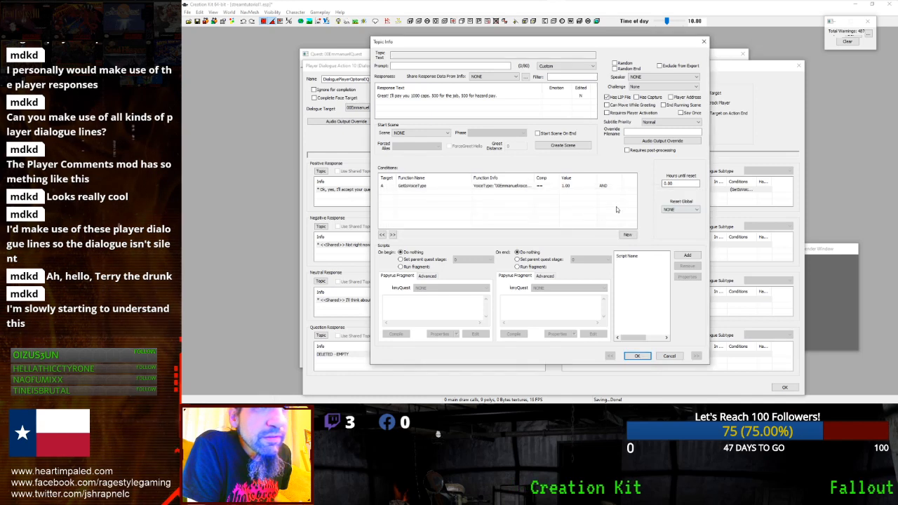
- Review the condition and the reply's voice type entries, then reopen the GetIsVoiceType condition
{"action": "double_click", "coordinate": [413, 187]}
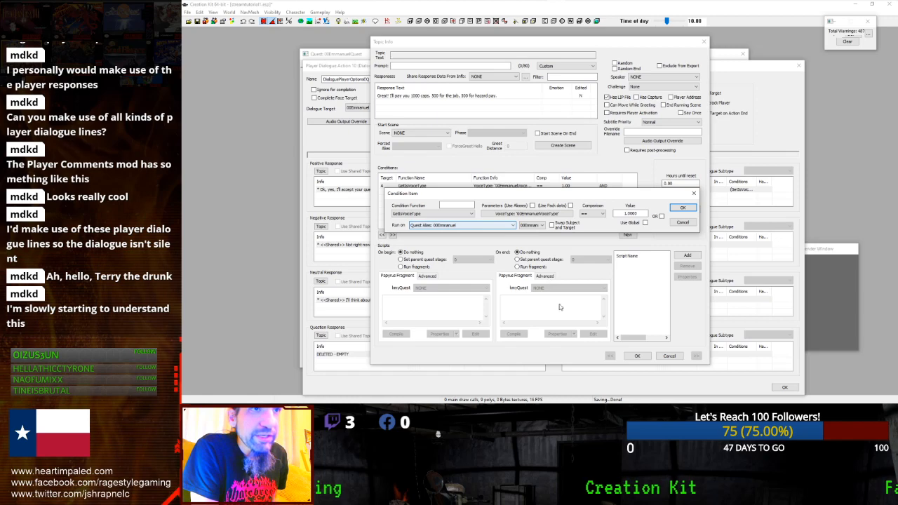
{"action": "left_click", "coordinate": [681, 209]}
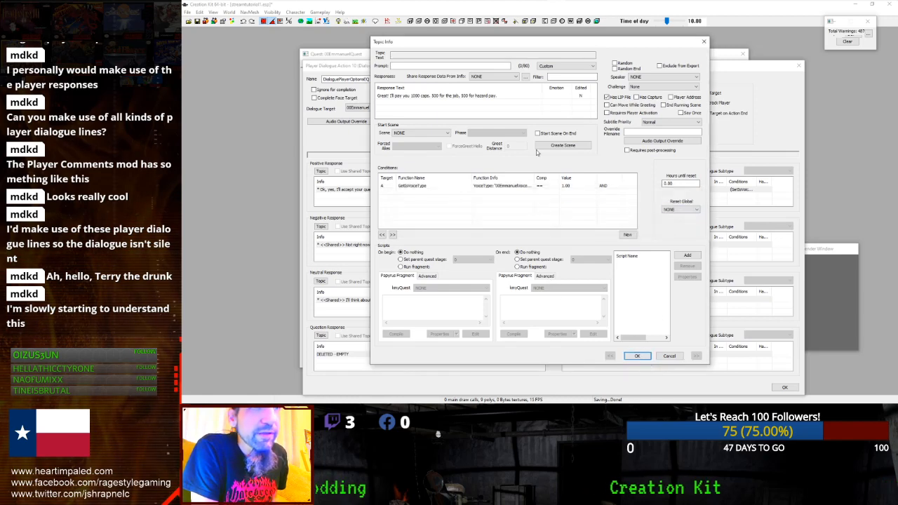
{"action": "double_click", "coordinate": [477, 95]}
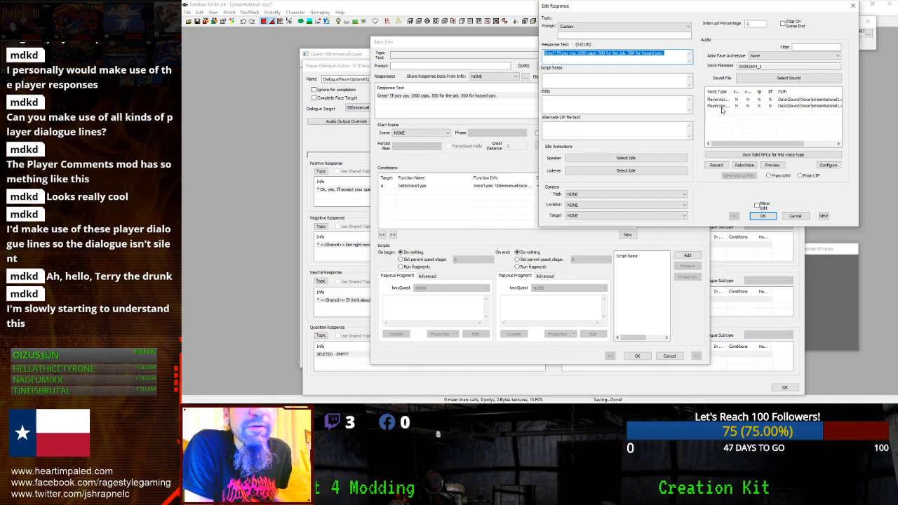
{"action": "left_click", "coordinate": [721, 105]}
{"action": "left_click_drag", "start_coordinate": [718, 144], "coordinate": [753, 145]}
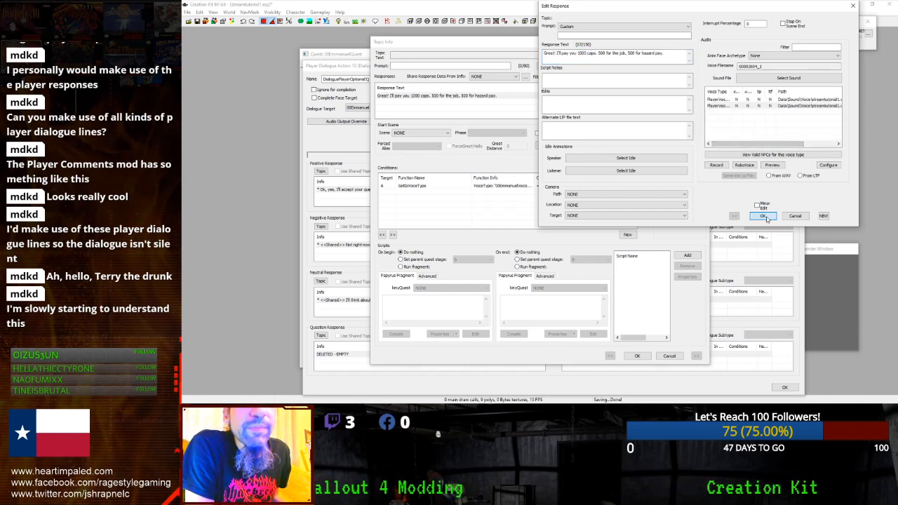
{"action": "left_click", "coordinate": [762, 215]}
{"action": "double_click", "coordinate": [404, 186]}
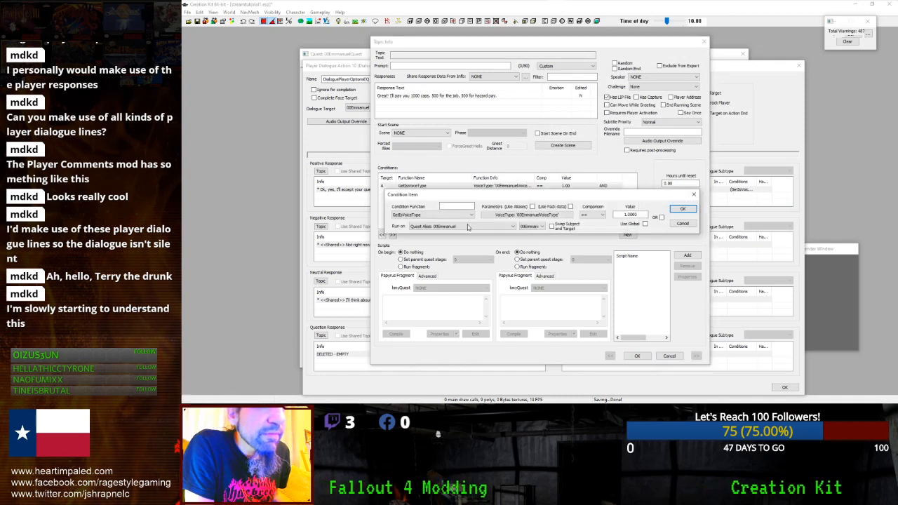
{"action": "left_click", "coordinate": [461, 227]}
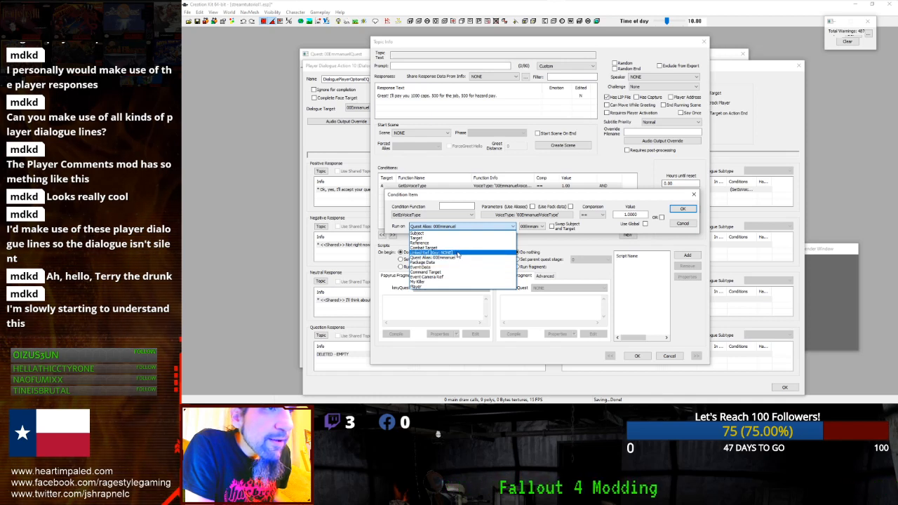
- Keep the GetIsVoiceType condition running on the 00Emmanuel quest alias
{"action": "left_click", "coordinate": [457, 252]}
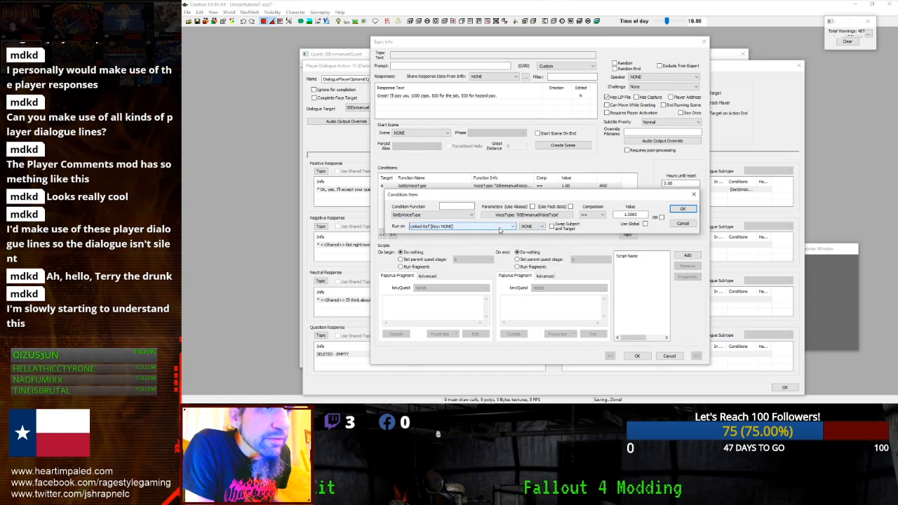
{"action": "left_click", "coordinate": [498, 229]}
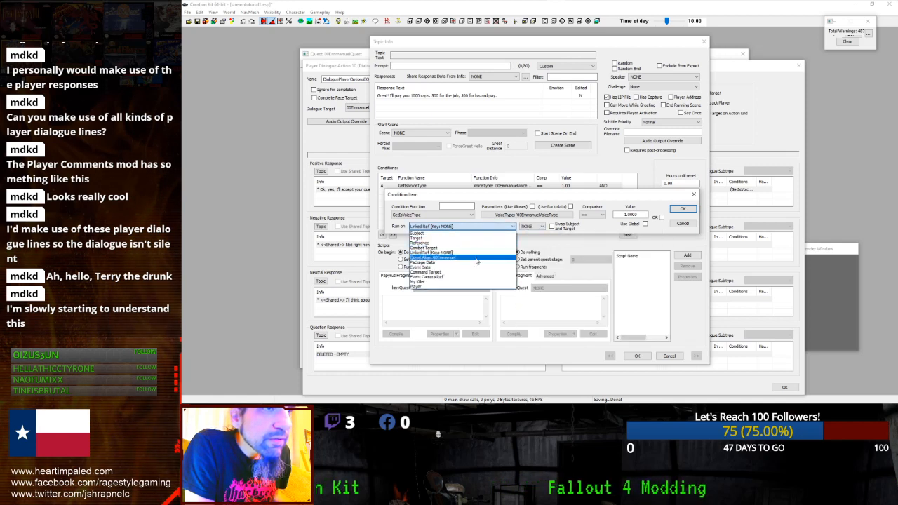
{"action": "left_click", "coordinate": [478, 258]}
{"action": "left_click", "coordinate": [537, 225]}
{"action": "left_click", "coordinate": [523, 238]}
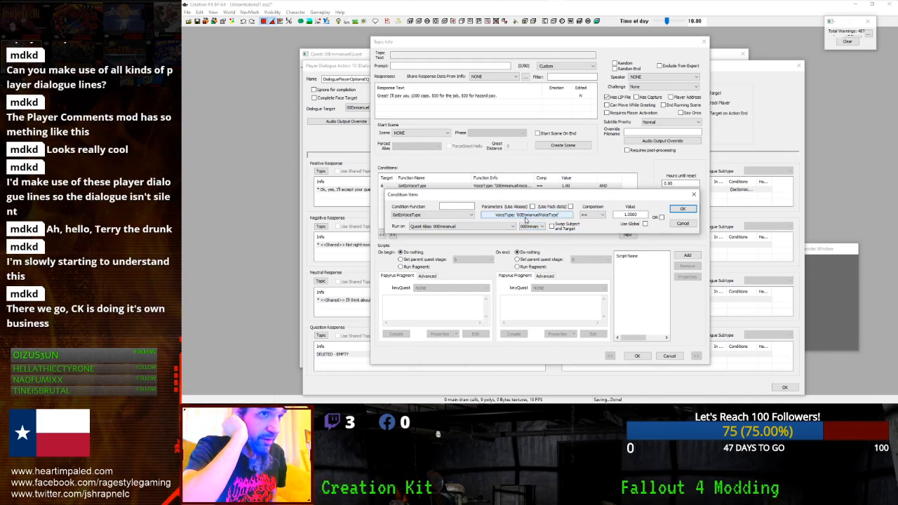
{"action": "left_click", "coordinate": [673, 208]}
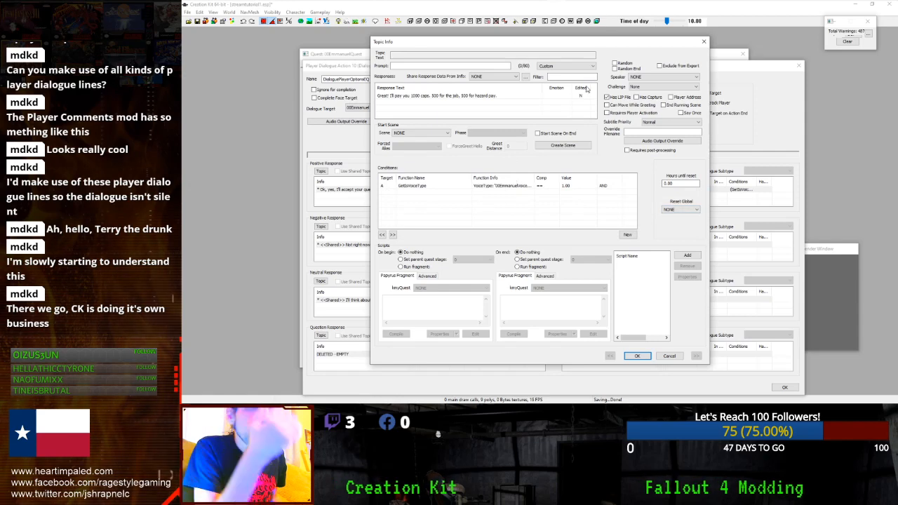
- Set the reply topic's Speaker to 00Emmanuel
{"action": "left_click", "coordinate": [497, 97]}
{"action": "double_click", "coordinate": [497, 97]}
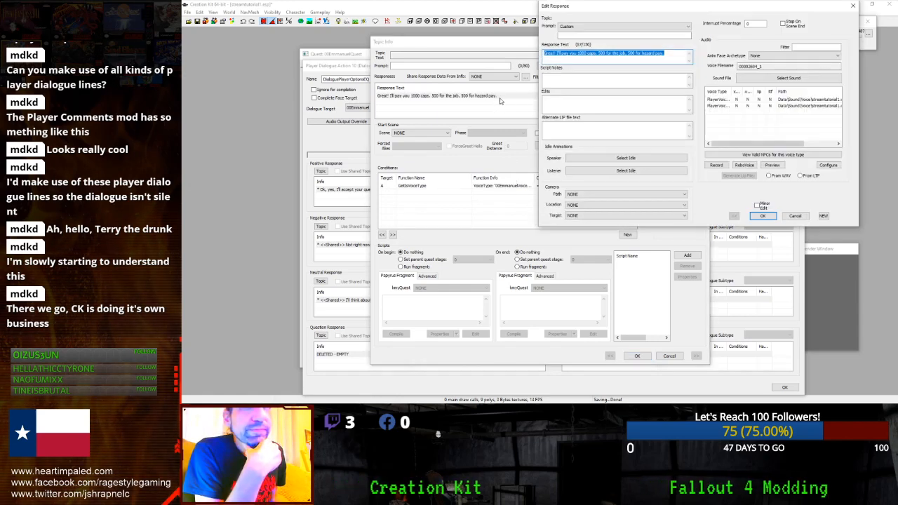
{"action": "left_click", "coordinate": [768, 218]}
{"action": "left_click", "coordinate": [443, 187]}
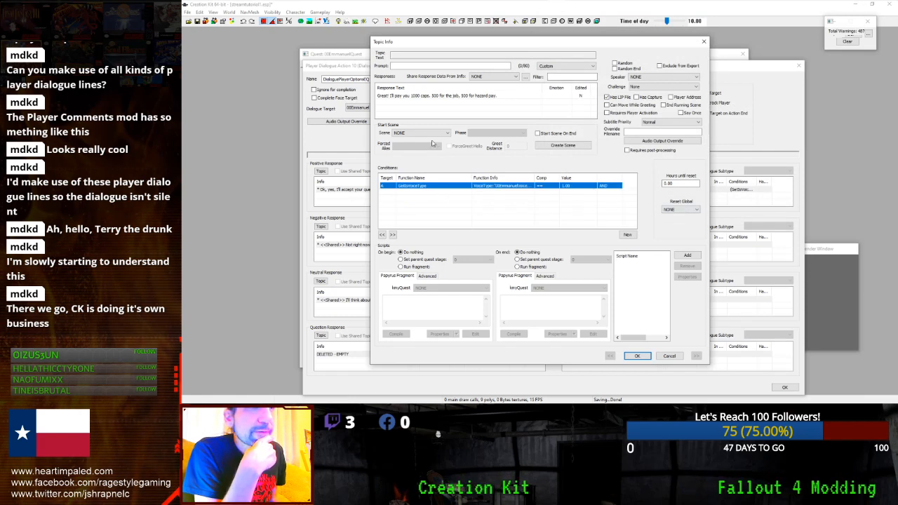
{"action": "left_click", "coordinate": [434, 133]}
{"action": "left_click", "coordinate": [433, 136]}
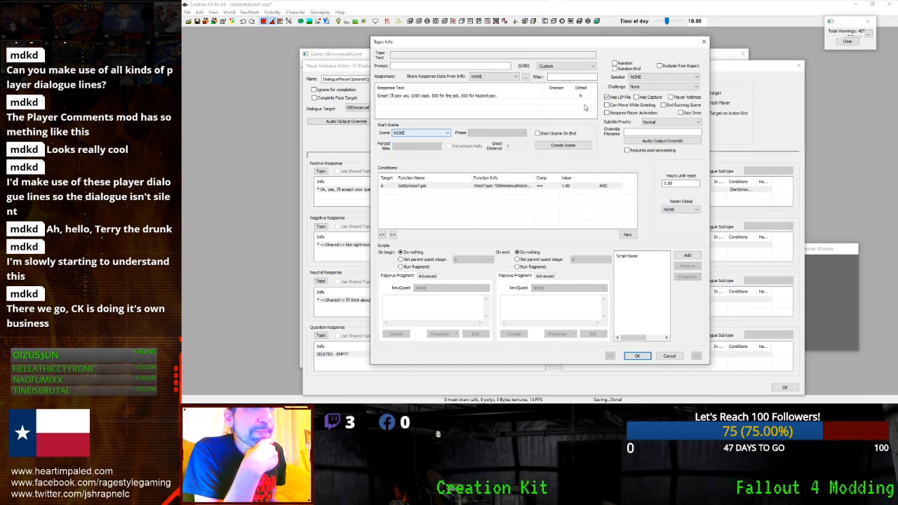
{"action": "left_click", "coordinate": [652, 77]}
{"action": "left_click", "coordinate": [644, 89]}
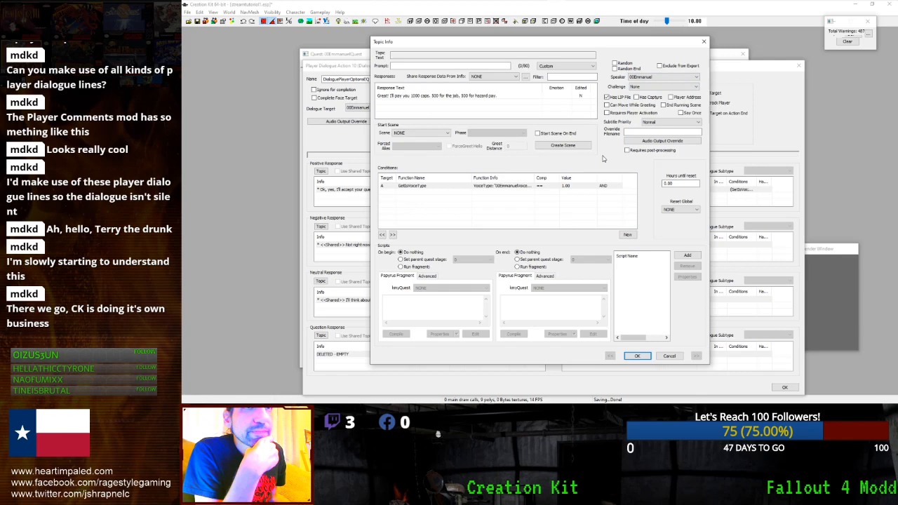
- Review the 1000-caps reply text in the response editor, then select the existing condition
{"action": "left_click", "coordinate": [525, 96]}
{"action": "left_click", "coordinate": [525, 96]}
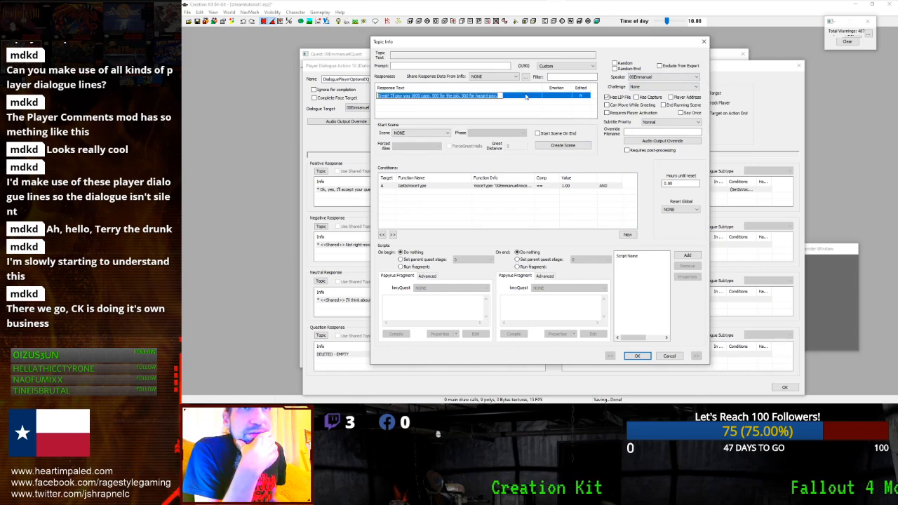
{"action": "double_click", "coordinate": [525, 96]}
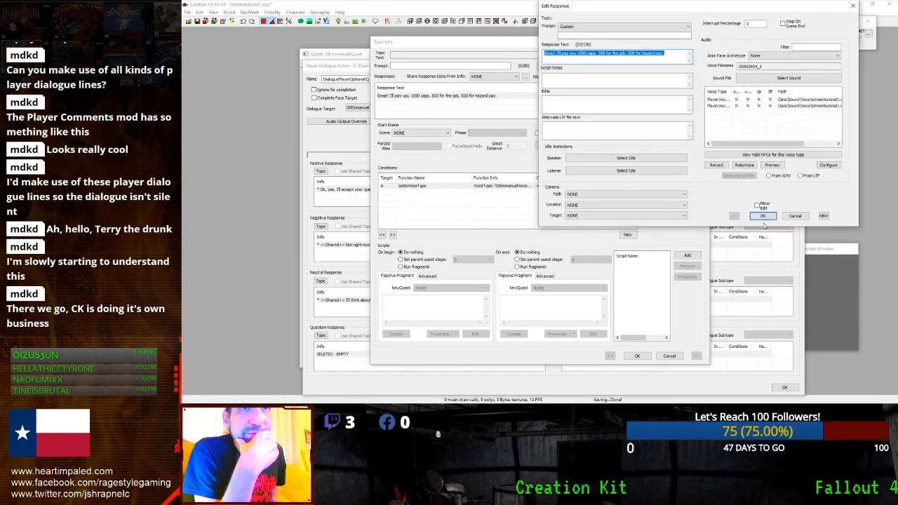
{"action": "left_click", "coordinate": [762, 216]}
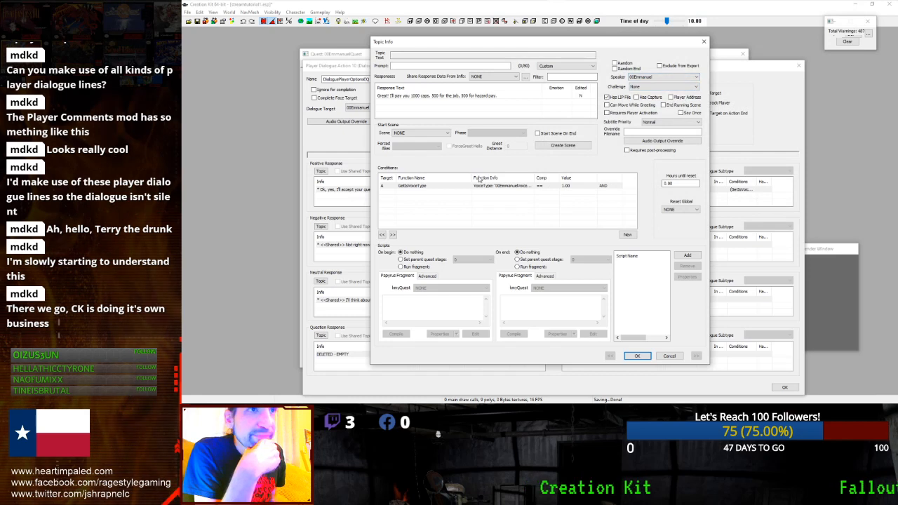
{"action": "left_click", "coordinate": [455, 187]}
- Add a new condition using the alias-filtered function GetIsAliasRef
{"action": "right_click", "coordinate": [455, 188]}
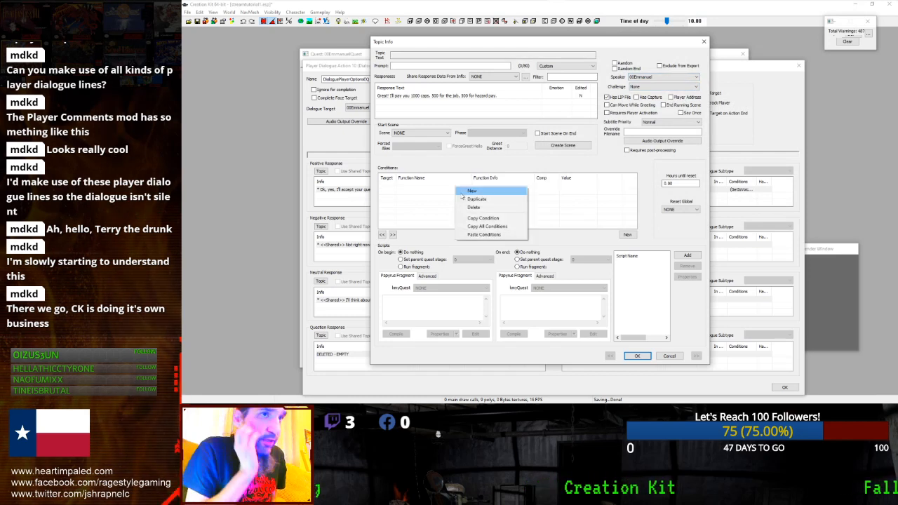
{"action": "left_click", "coordinate": [494, 201]}
{"action": "left_click", "coordinate": [465, 222]}
{"action": "left_click", "coordinate": [465, 222]}
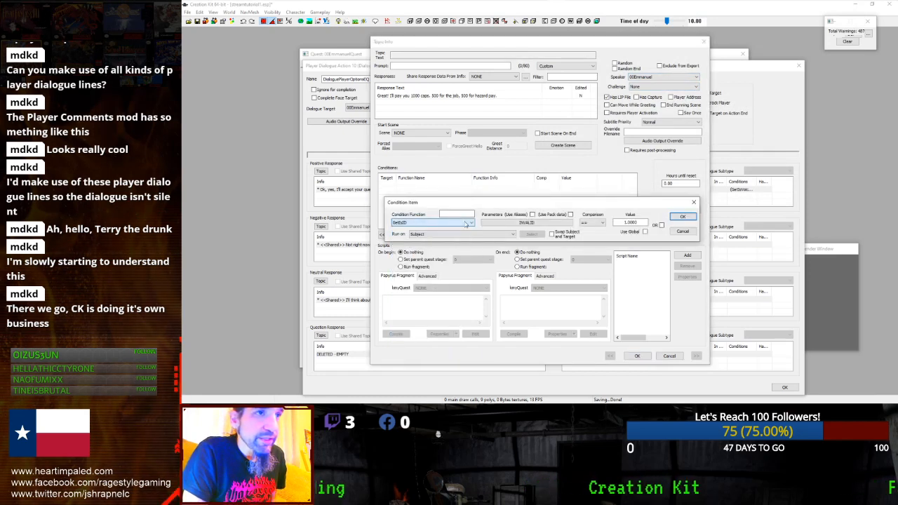
{"action": "left_click", "coordinate": [467, 223]}
{"action": "left_click", "coordinate": [467, 223]}
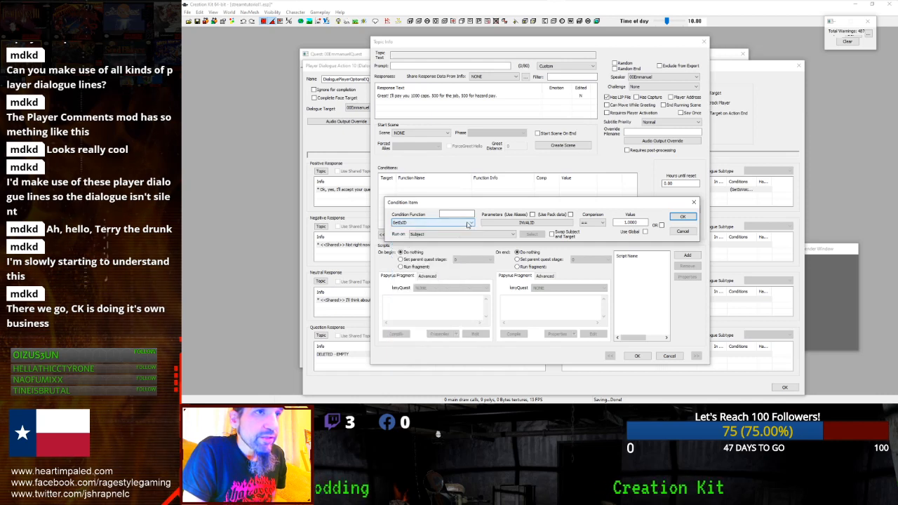
{"action": "left_click", "coordinate": [468, 223]}
{"action": "key", "text": "u"}
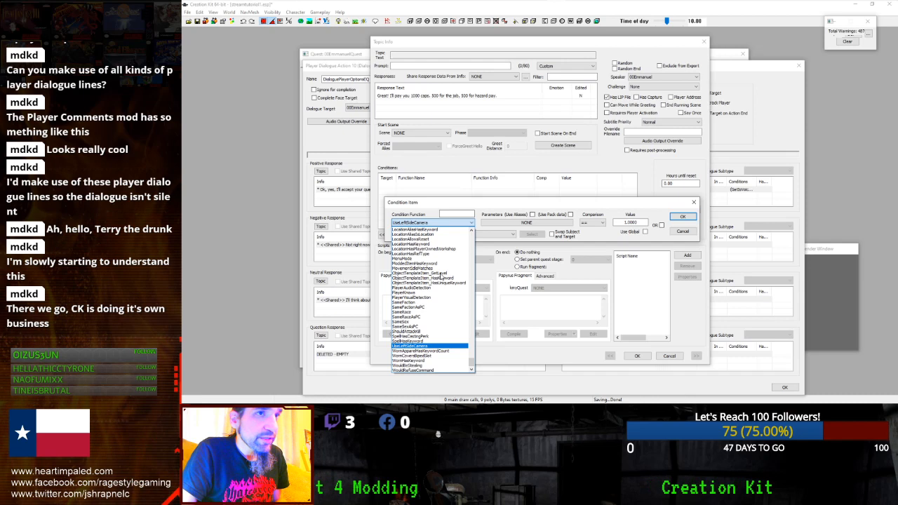
{"action": "left_click", "coordinate": [443, 214]}
{"action": "type", "text": "alias"}
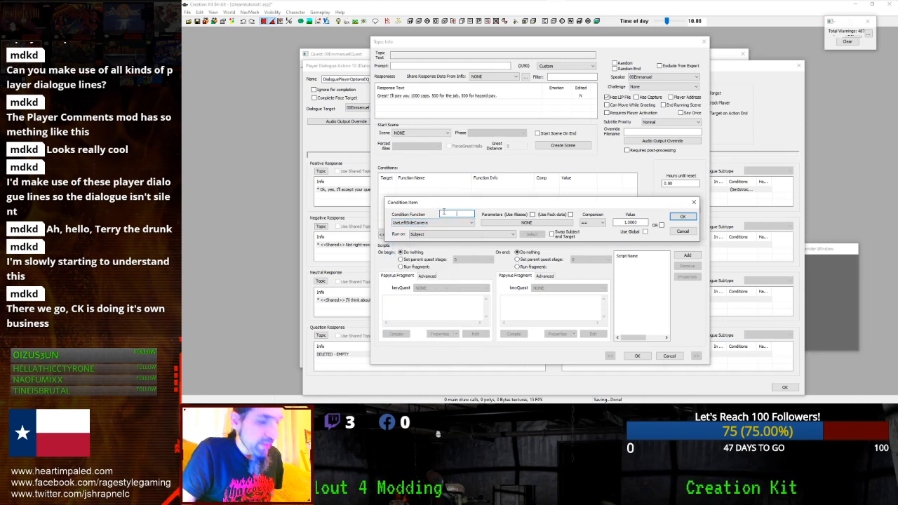
{"action": "left_click", "coordinate": [429, 222]}
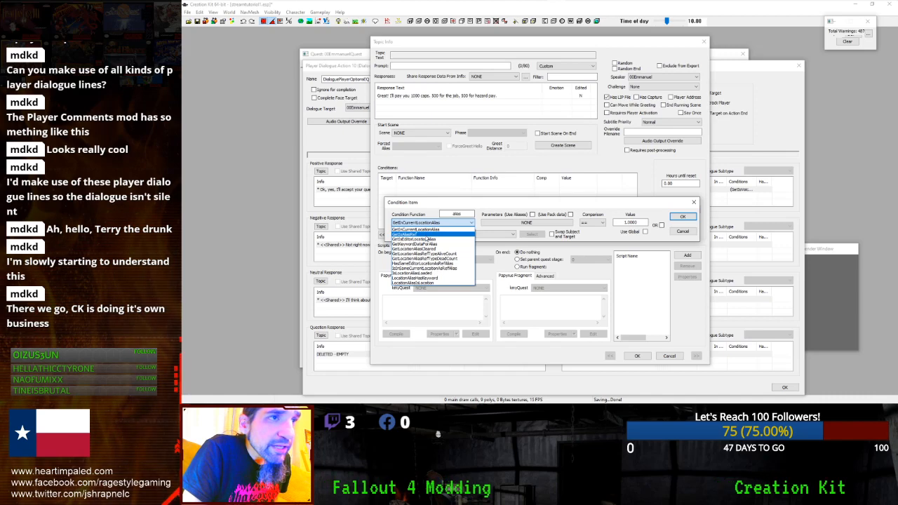
{"action": "left_click", "coordinate": [428, 235]}
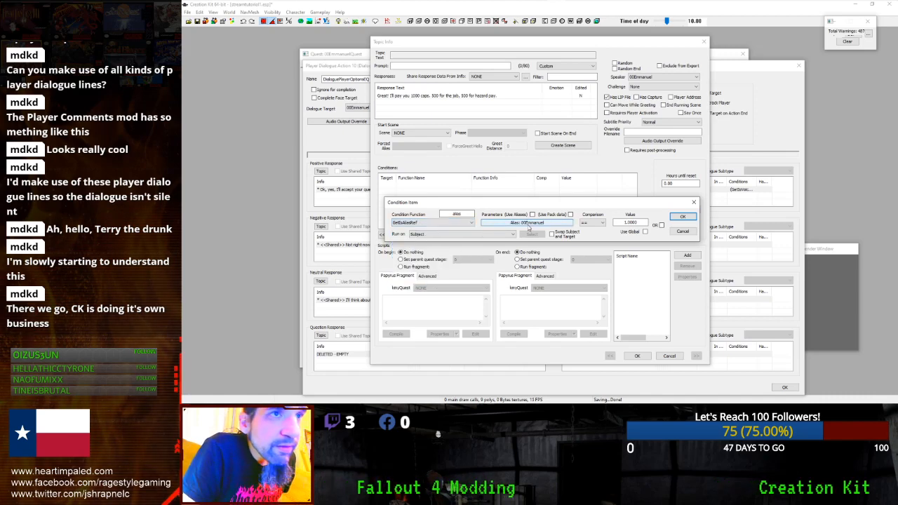
{"action": "left_click", "coordinate": [674, 218]}
- Delete the GetIsAliasRef condition from the reply
{"action": "double_click", "coordinate": [463, 96]}
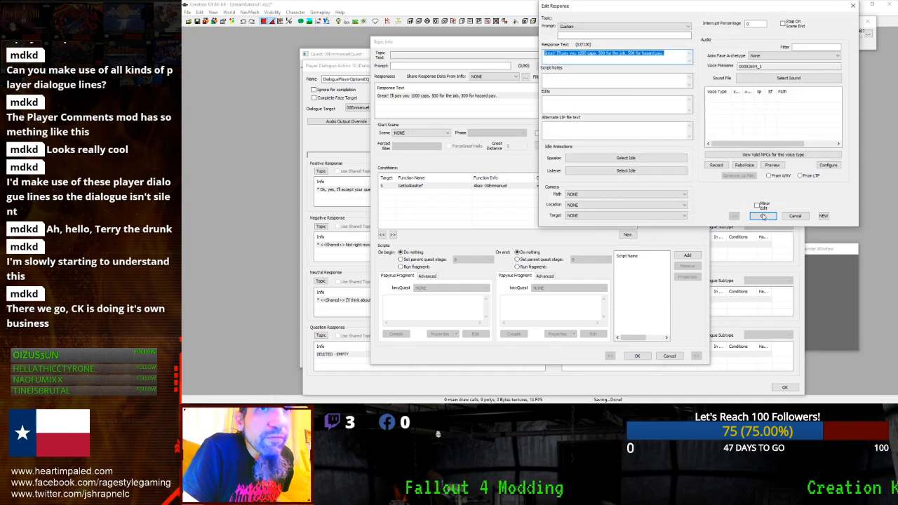
{"action": "left_click", "coordinate": [762, 216]}
{"action": "left_click", "coordinate": [407, 186]}
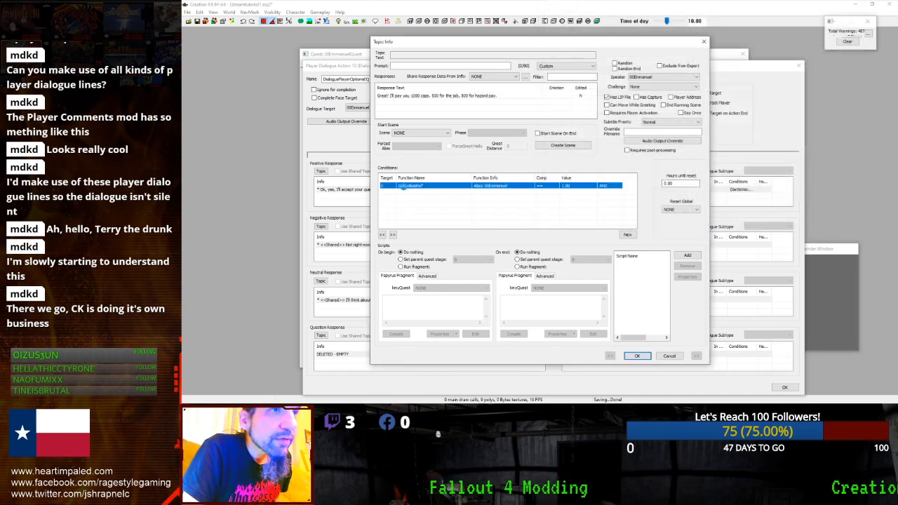
{"action": "double_click", "coordinate": [404, 187]}
{"action": "left_click", "coordinate": [407, 216]}
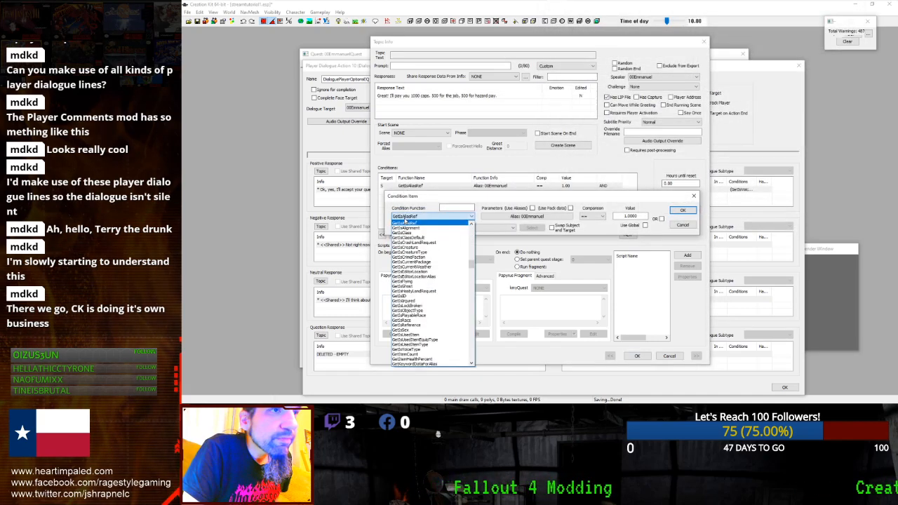
{"action": "left_click", "coordinate": [405, 221]}
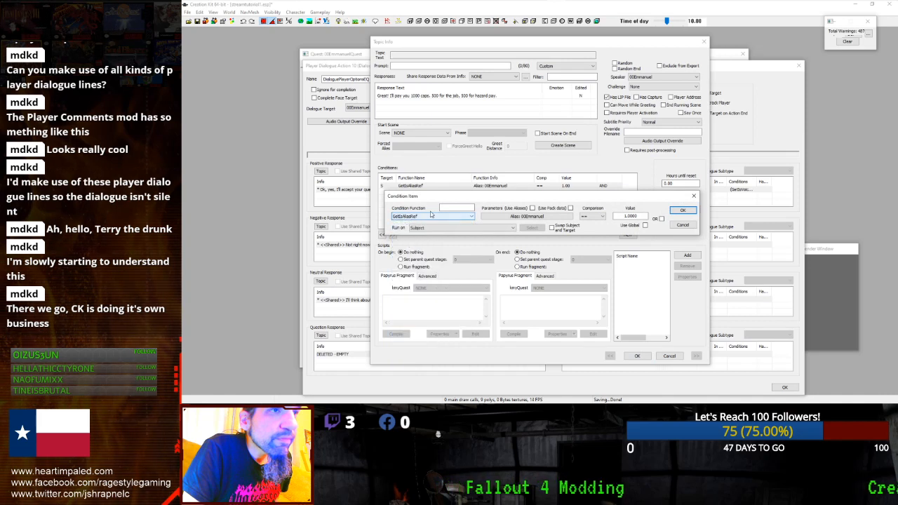
{"action": "left_click", "coordinate": [683, 224]}
{"action": "key", "text": "Delete"}
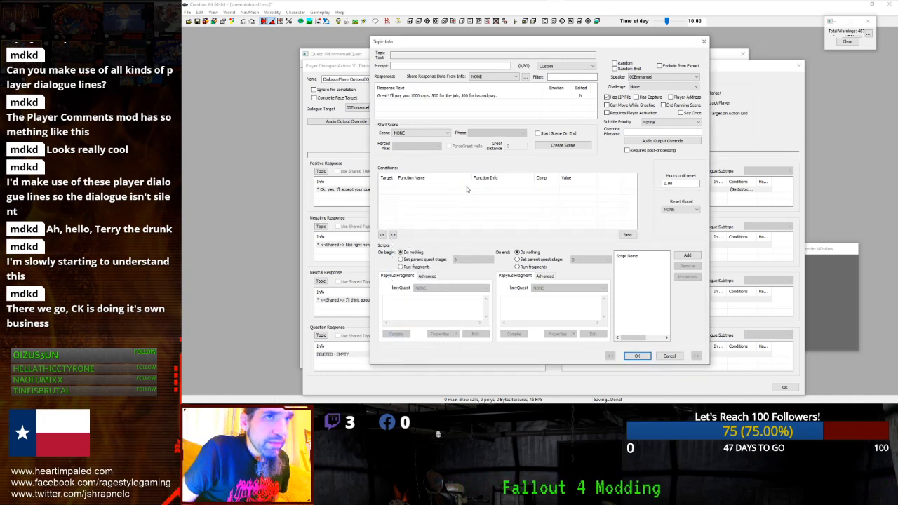
- Add a GetIsID condition with actor 00Emmanuel and close the reply topic, keeping changes
{"action": "double_click", "coordinate": [464, 96]}
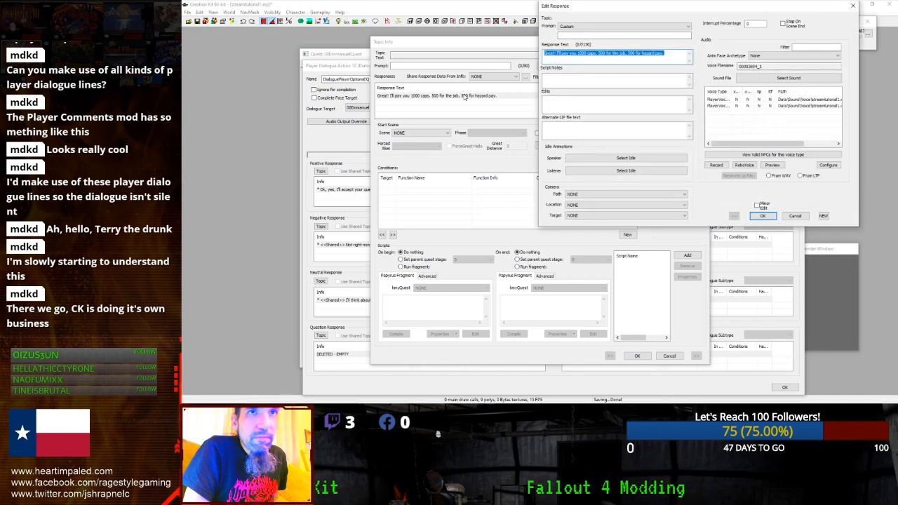
{"action": "left_click", "coordinate": [770, 218]}
{"action": "right_click", "coordinate": [513, 201]}
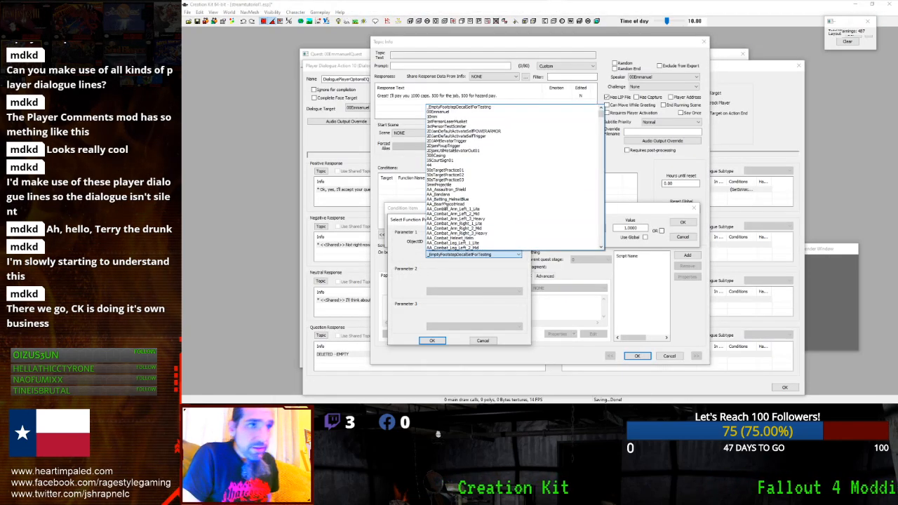
{"action": "left_click", "coordinate": [442, 111]}
{"action": "left_click", "coordinate": [434, 341]}
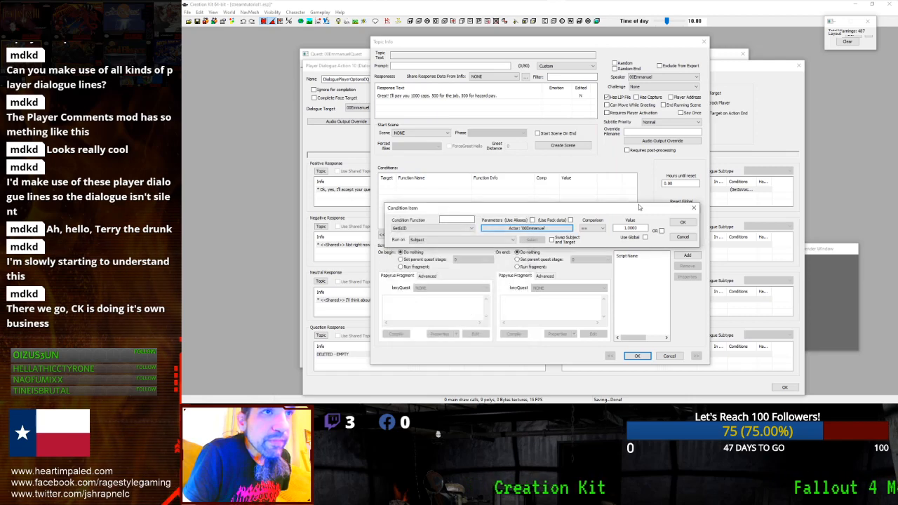
{"action": "left_click", "coordinate": [683, 224]}
{"action": "double_click", "coordinate": [481, 100]}
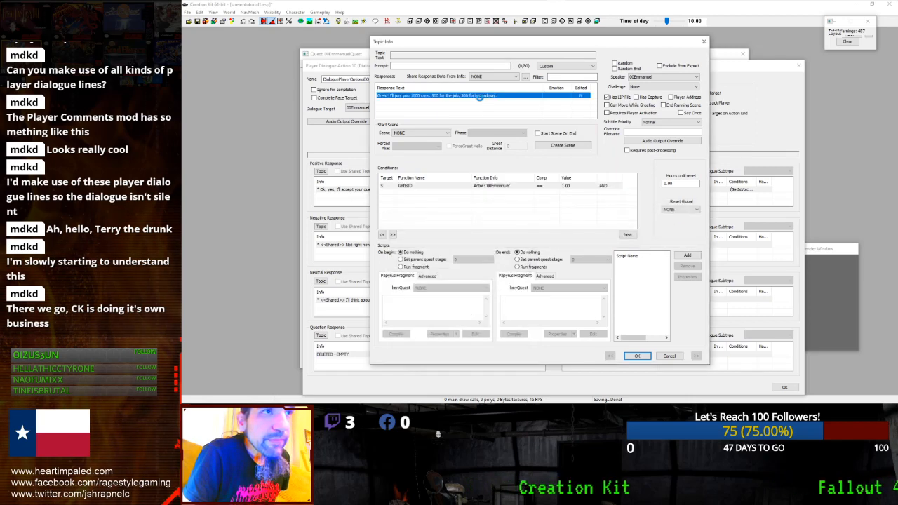
{"action": "left_click", "coordinate": [763, 216]}
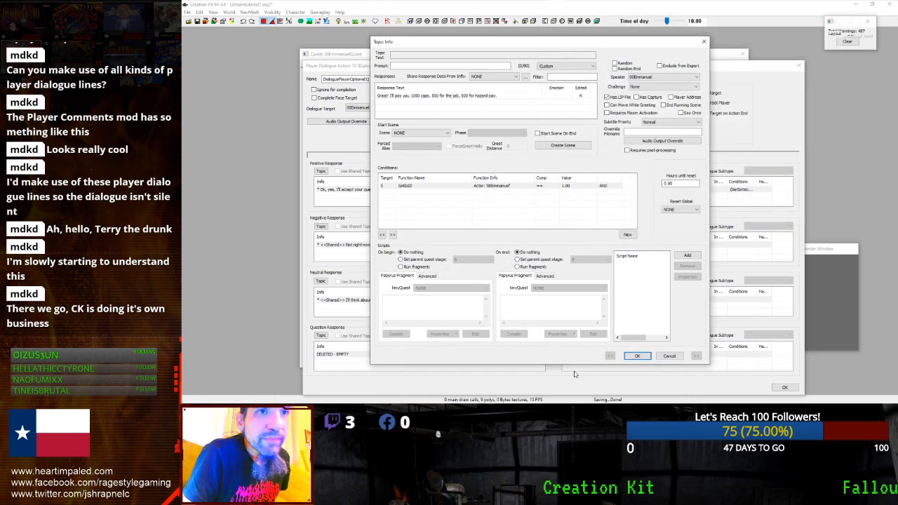
{"action": "left_click", "coordinate": [633, 356]}
{"action": "left_click", "coordinate": [784, 388]}
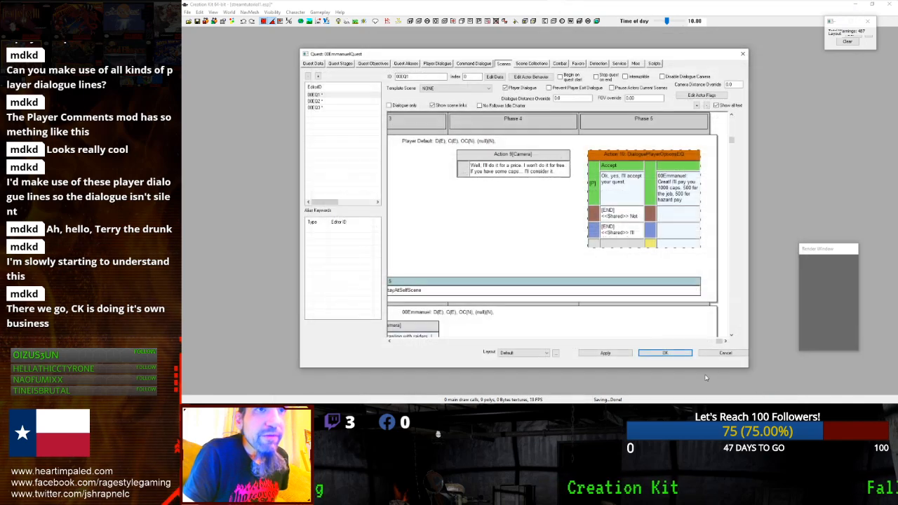
{"action": "scroll", "coordinate": [608, 160], "scroll_direction": "down", "scroll_amount": 1, "text": "ctrl"}
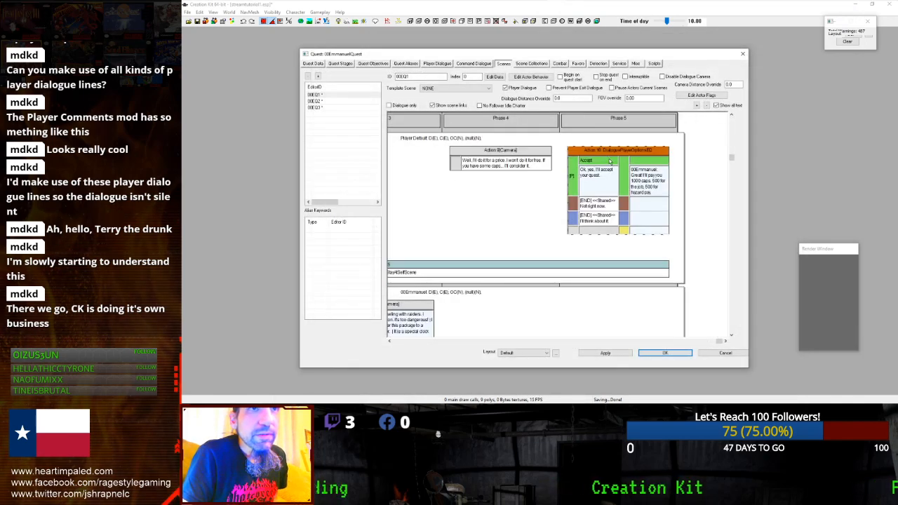
{"action": "scroll", "coordinate": [609, 162], "scroll_direction": "down", "scroll_amount": 1, "text": "ctrl"}
{"action": "left_click_drag", "start_coordinate": [577, 130], "coordinate": [556, 254]}
{"action": "left_click_drag", "start_coordinate": [546, 141], "coordinate": [541, 251]}
{"action": "double_click", "coordinate": [541, 215]}
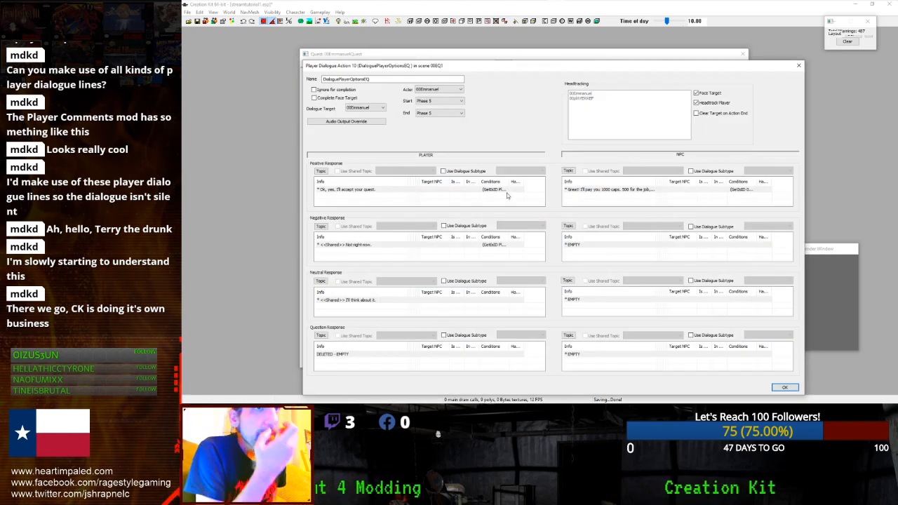
{"action": "double_click", "coordinate": [593, 190]}
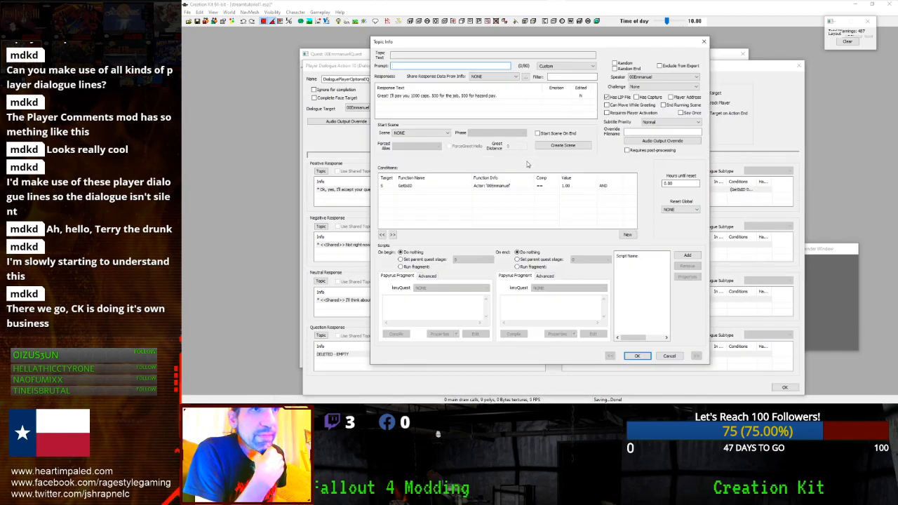
{"action": "double_click", "coordinate": [453, 97]}
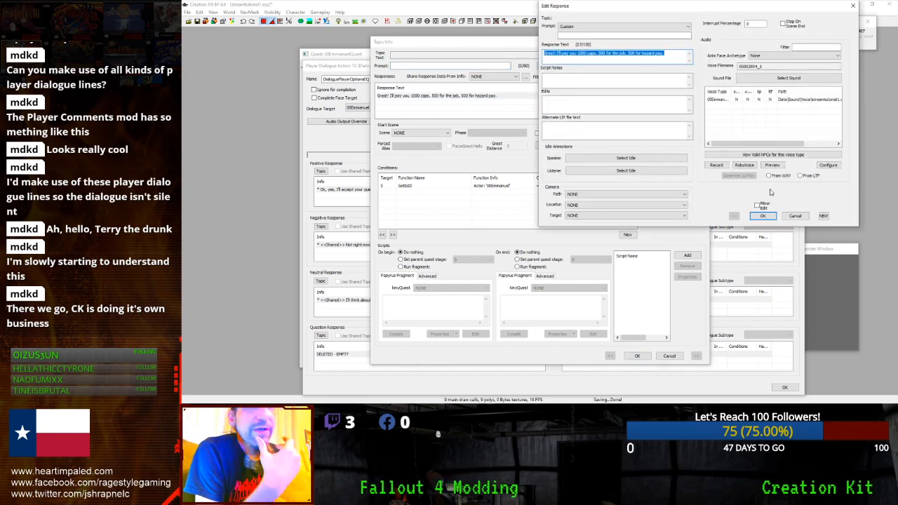
{"action": "key", "text": "Escape"}
{"action": "key", "text": "Escape"}
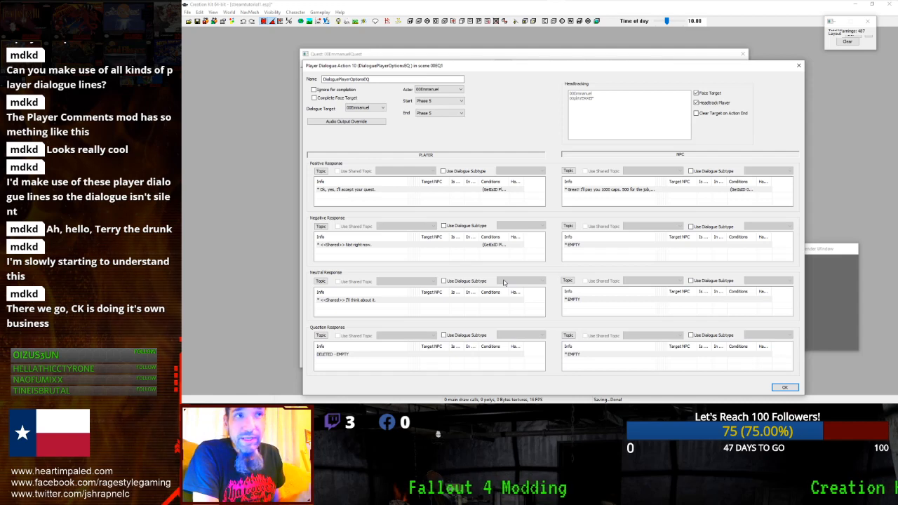
{"action": "double_click", "coordinate": [370, 192]}
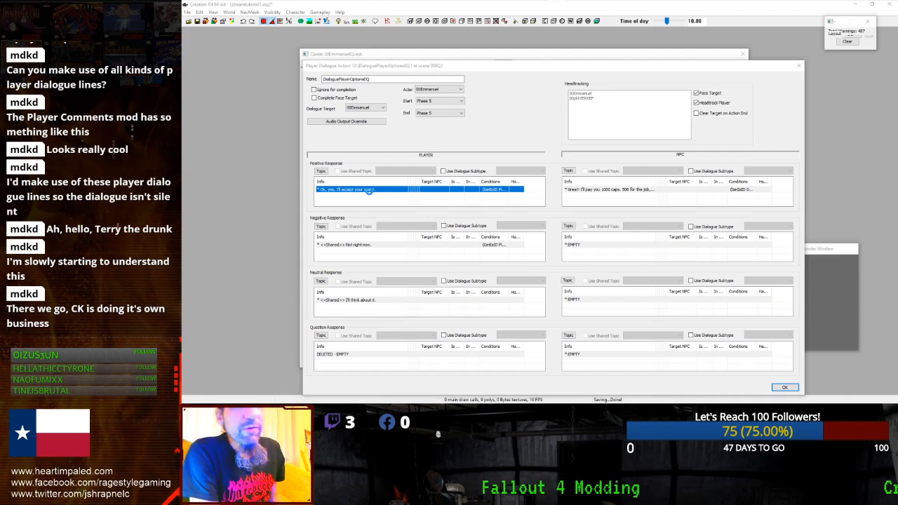
{"action": "double_click", "coordinate": [465, 98]}
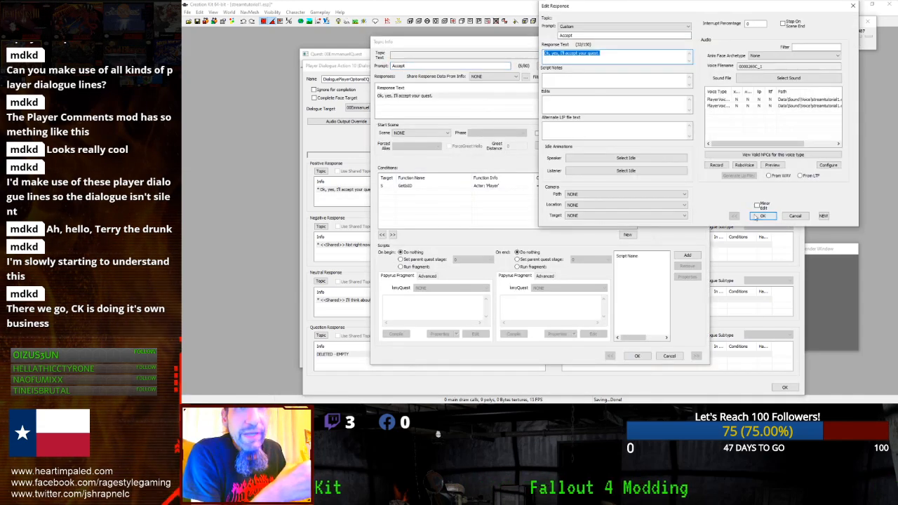
{"action": "left_click", "coordinate": [761, 216]}
{"action": "left_click", "coordinate": [635, 355]}
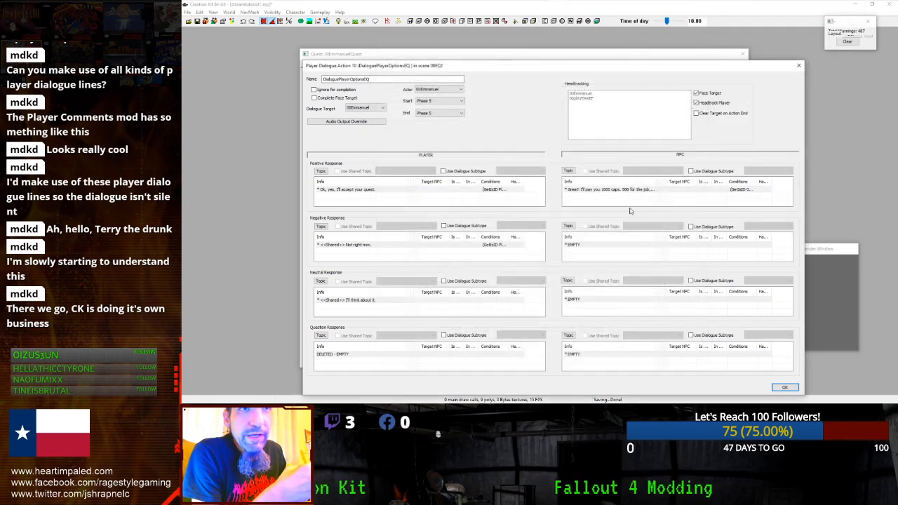
- Open Emmanuel's 1000-caps reply and start a new condition on it
{"action": "double_click", "coordinate": [631, 191]}
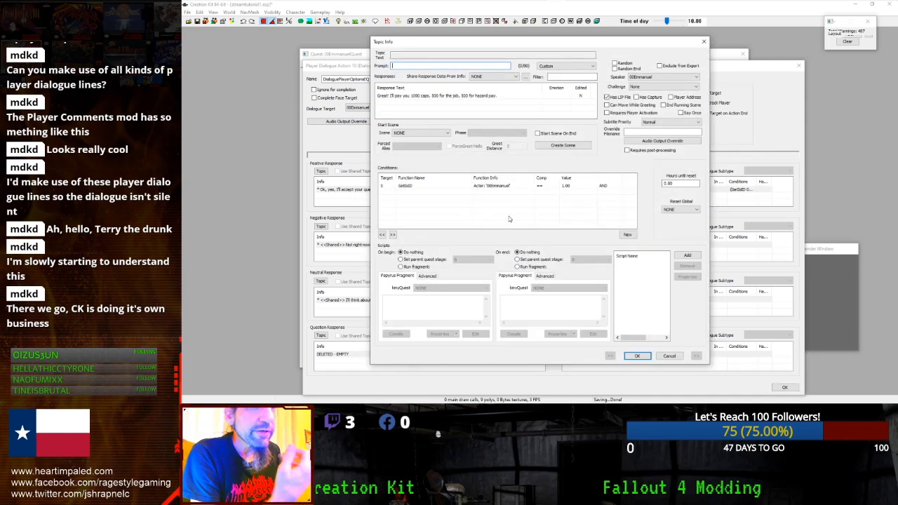
{"action": "right_click", "coordinate": [469, 195]}
{"action": "left_click", "coordinate": [508, 200]}
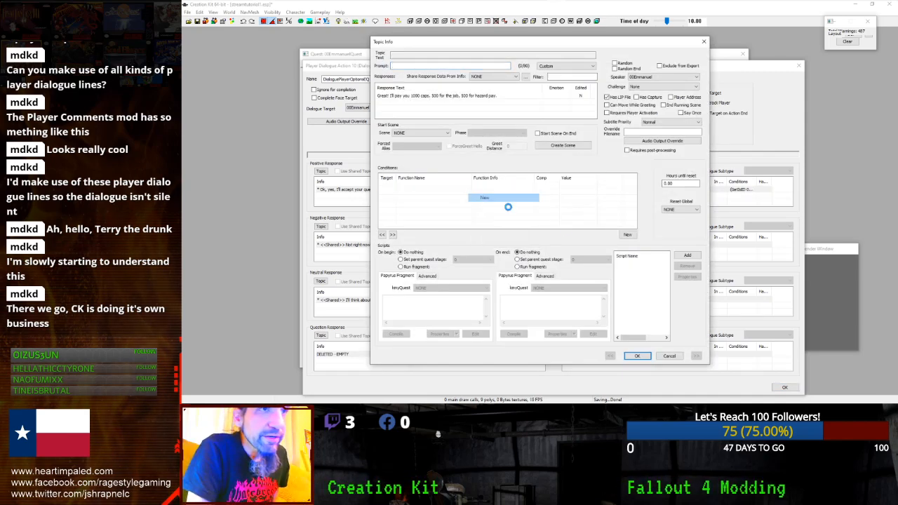
{"action": "left_click", "coordinate": [460, 229]}
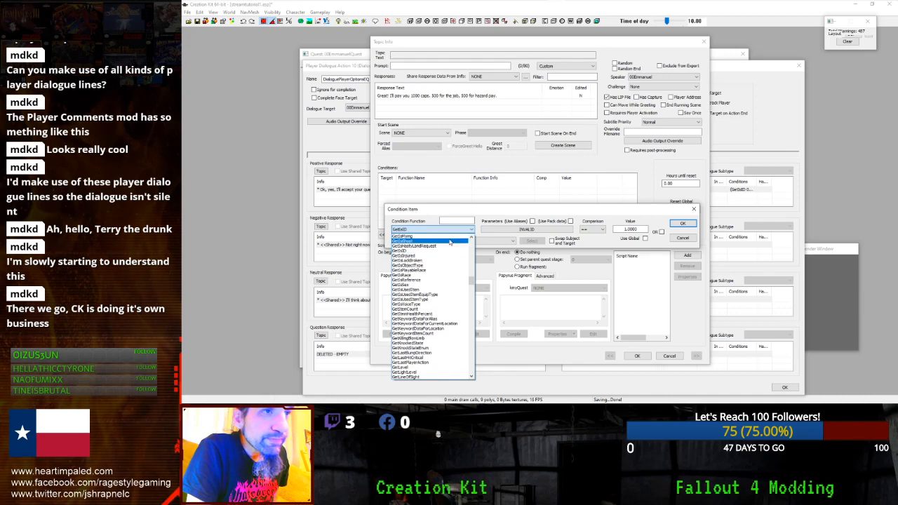
{"action": "left_click", "coordinate": [460, 218]}
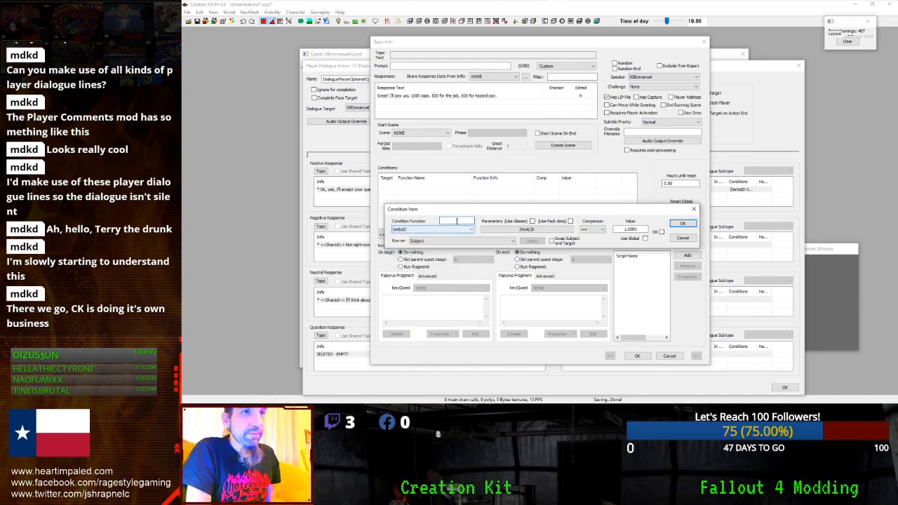
{"action": "left_click", "coordinate": [451, 229]}
- Make the condition GetIsVoiceType with voice type 00EmmanuelVoiceType
{"action": "left_click", "coordinate": [455, 221]}
{"action": "type", "text": "vo"}
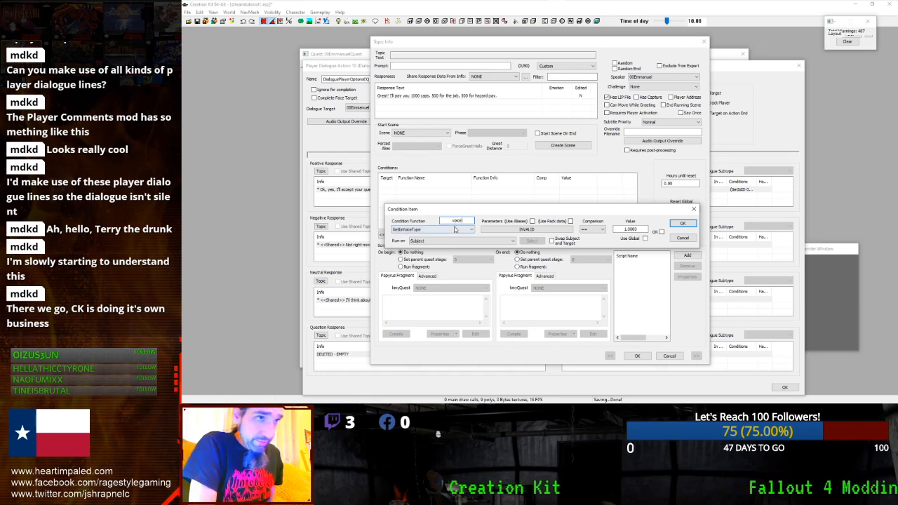
{"action": "type", "text": "ice"}
{"action": "left_click", "coordinate": [421, 236]}
{"action": "left_click", "coordinate": [494, 229]}
{"action": "left_click", "coordinate": [473, 255]}
{"action": "scroll", "coordinate": [449, 175], "scroll_direction": "up", "scroll_amount": 5}
{"action": "left_click", "coordinate": [432, 117]}
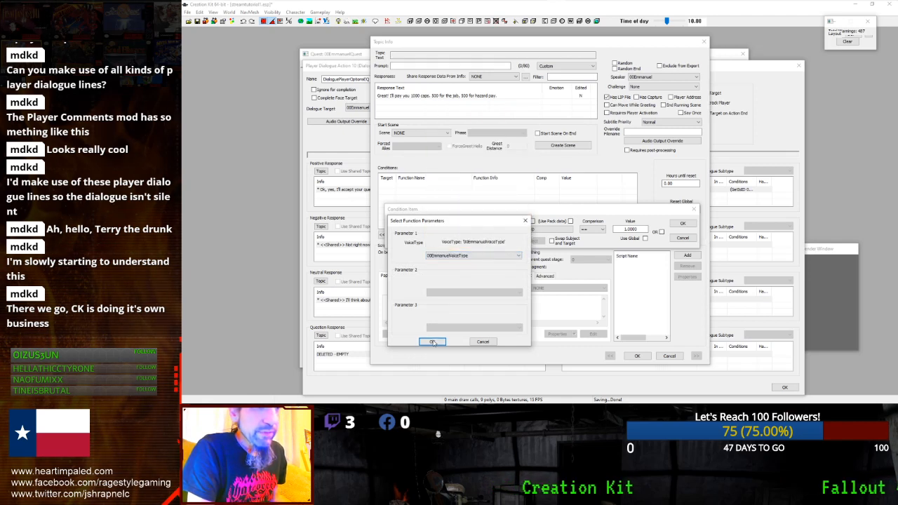
{"action": "left_click", "coordinate": [432, 342]}
{"action": "left_click", "coordinate": [673, 223]}
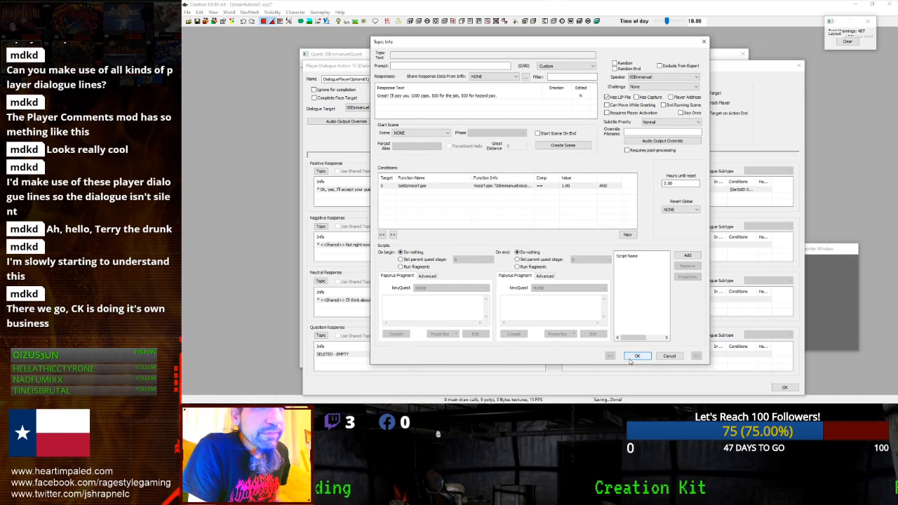
- Set quest stage 10 on reply end and save the topic info
{"action": "double_click", "coordinate": [451, 97]}
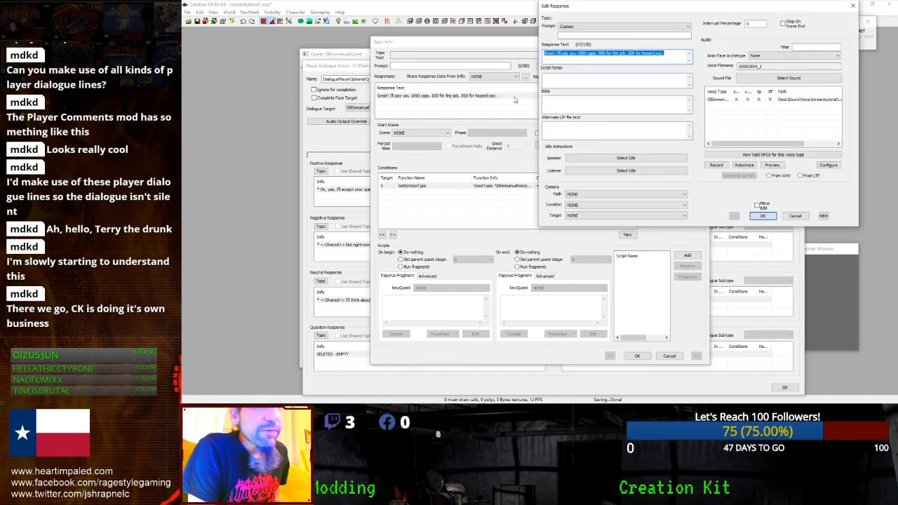
{"action": "left_click", "coordinate": [762, 215]}
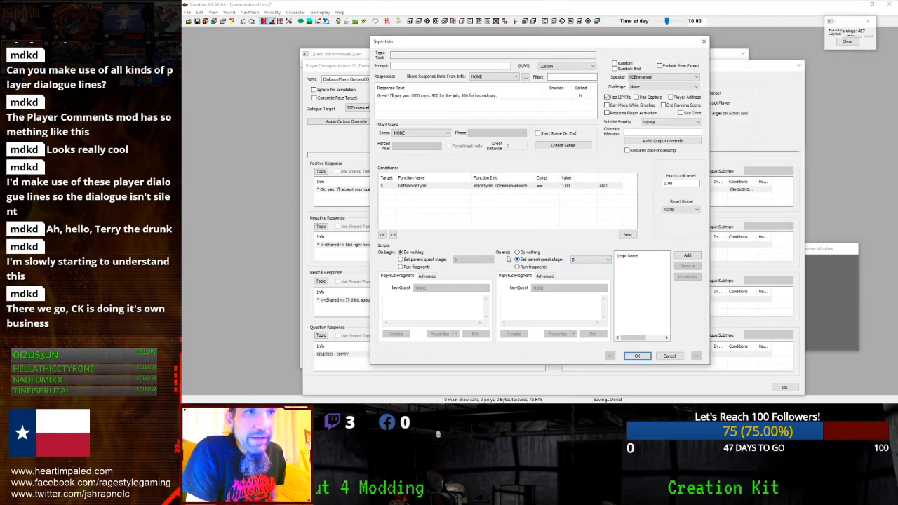
{"action": "left_click", "coordinate": [586, 261]}
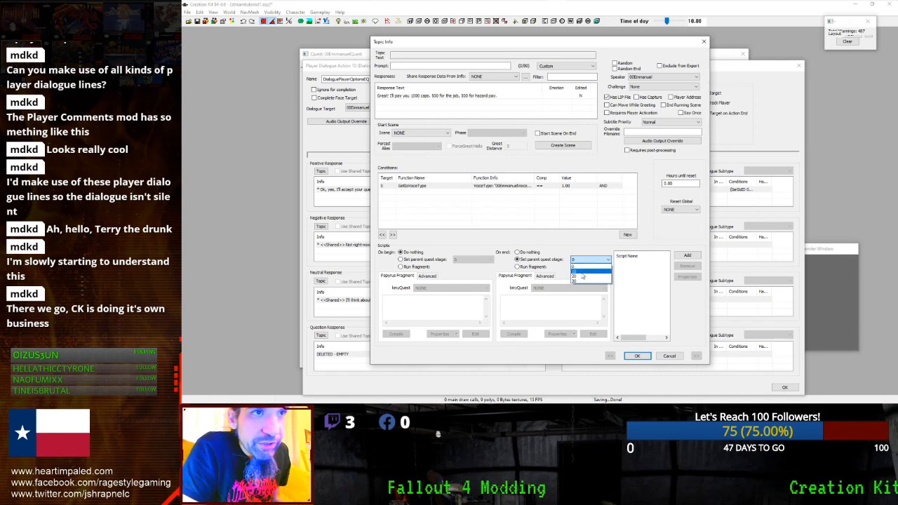
{"action": "left_click", "coordinate": [578, 271]}
{"action": "left_click", "coordinate": [636, 356]}
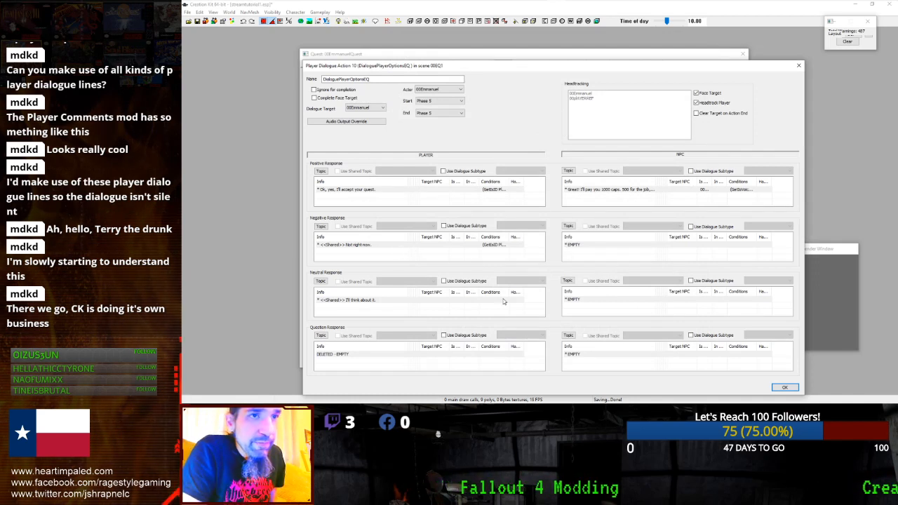
- Check the player's think-about-it line, then duplicate Emmanuel's 1000-caps reply
{"action": "double_click", "coordinate": [365, 300]}
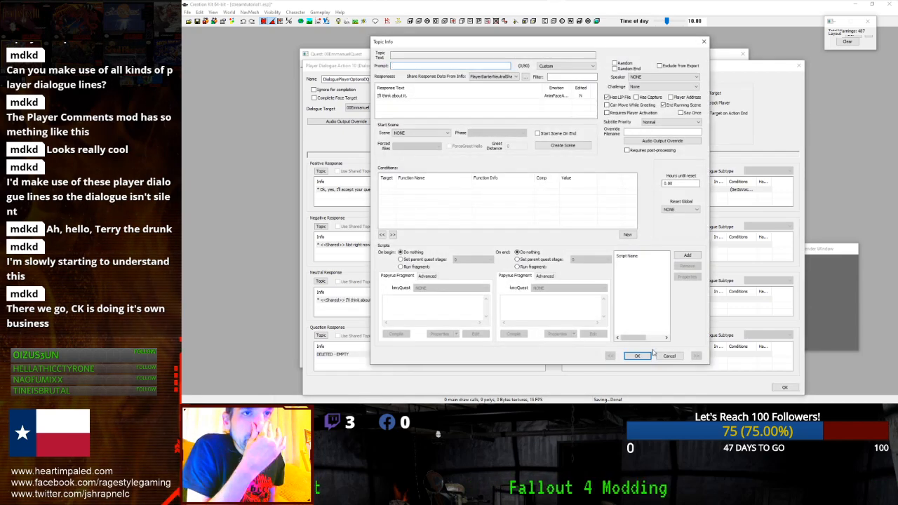
{"action": "left_click", "coordinate": [637, 356]}
{"action": "right_click", "coordinate": [629, 189]}
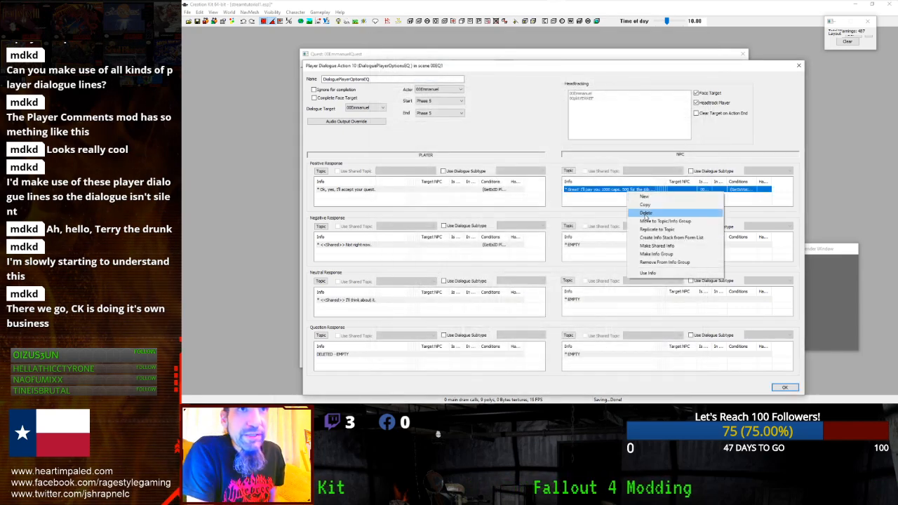
{"action": "left_click", "coordinate": [645, 204]}
- Open the empty NPC neutral reply slot for editing
{"action": "left_click", "coordinate": [607, 300]}
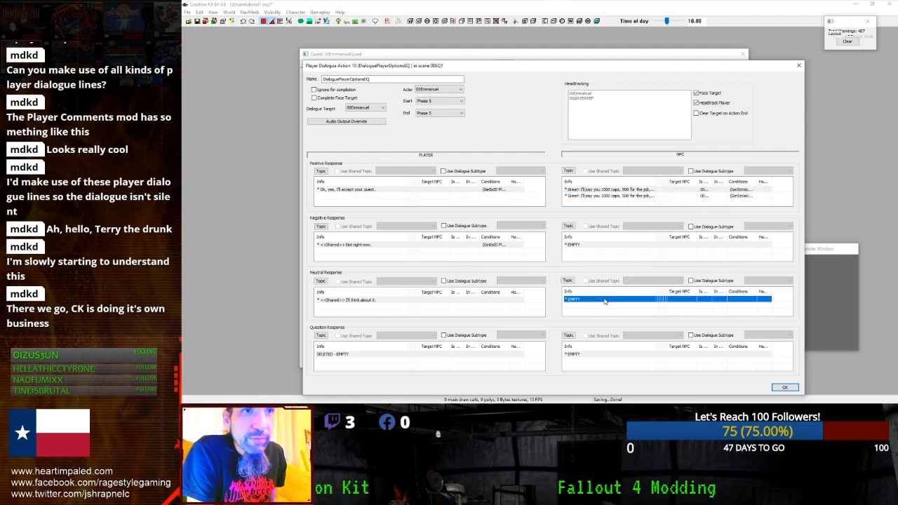
{"action": "right_click", "coordinate": [604, 301]}
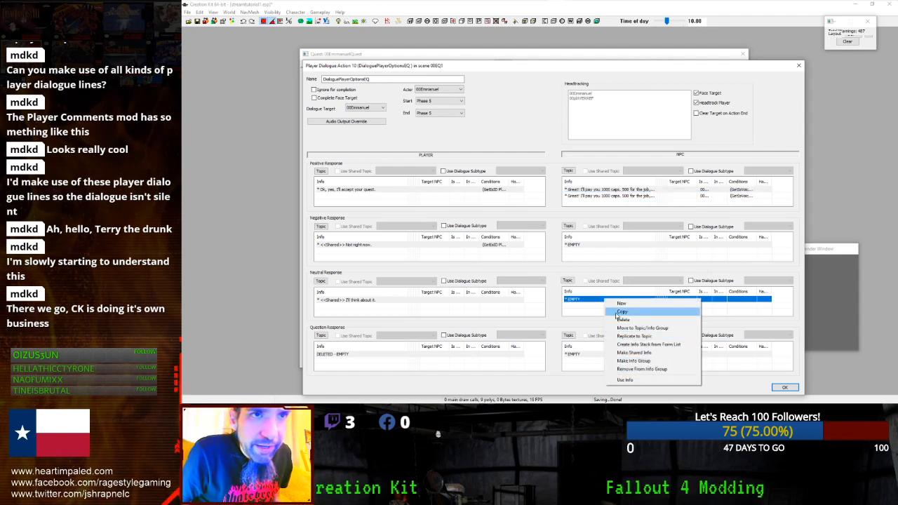
{"action": "left_click", "coordinate": [577, 307]}
{"action": "right_click", "coordinate": [578, 307]}
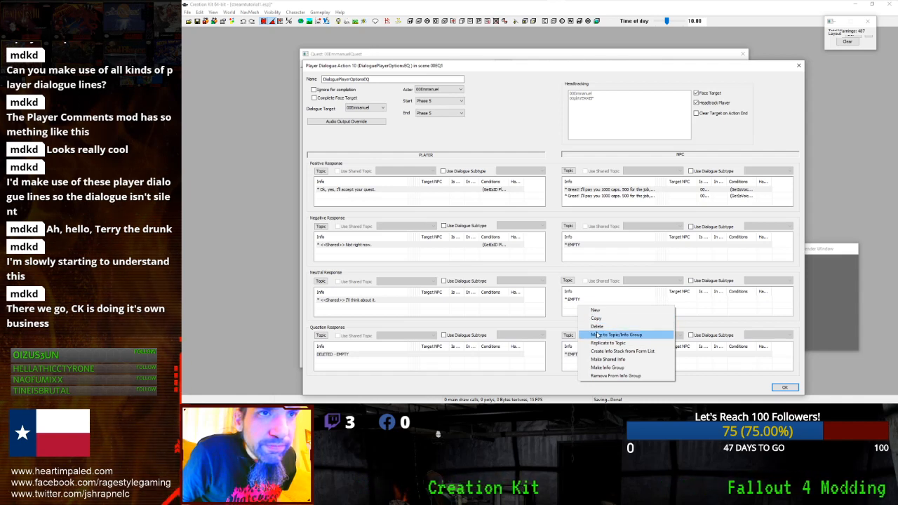
{"action": "double_click", "coordinate": [579, 300]}
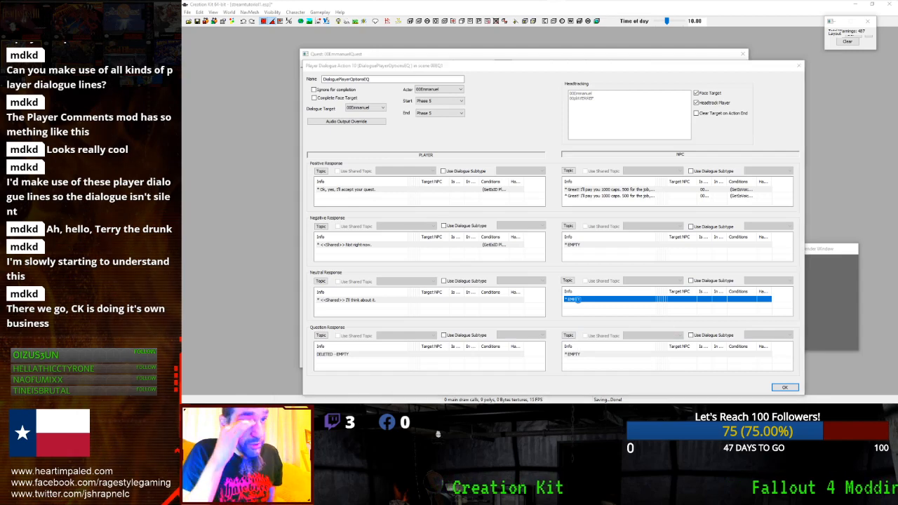
- Paste the copied condition into the neutral reply's conditions
{"action": "right_click", "coordinate": [465, 214]}
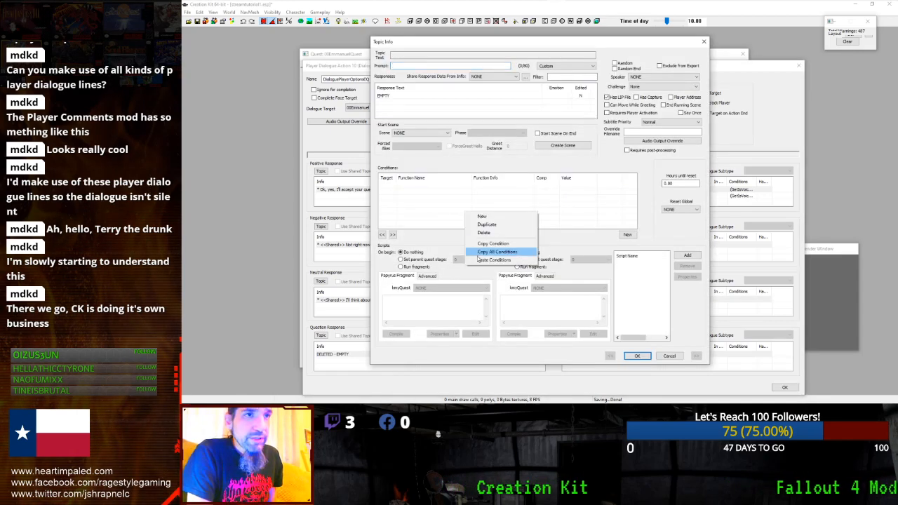
{"action": "left_click", "coordinate": [483, 260]}
{"action": "double_click", "coordinate": [449, 186]}
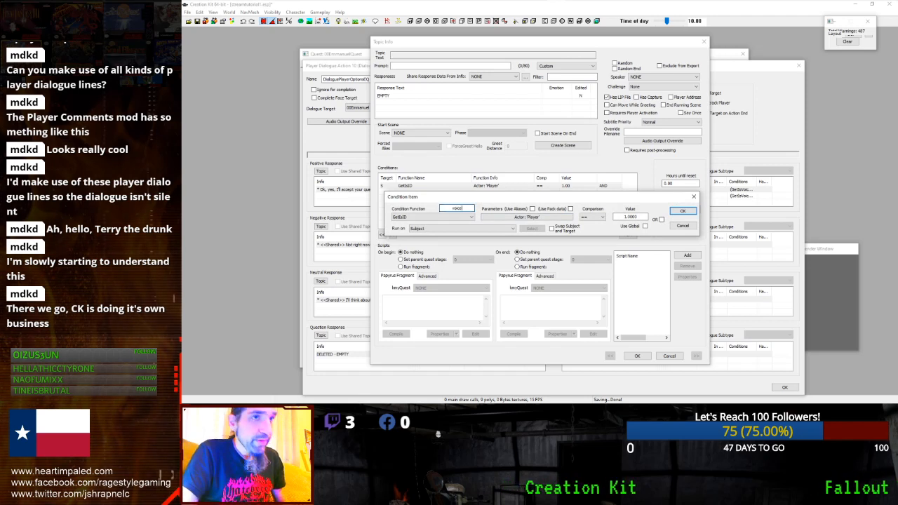
- Change it to GetIsVoiceType 00EmmanuelVoiceType and open the empty response text
{"action": "left_click", "coordinate": [456, 216]}
{"action": "left_click", "coordinate": [451, 223]}
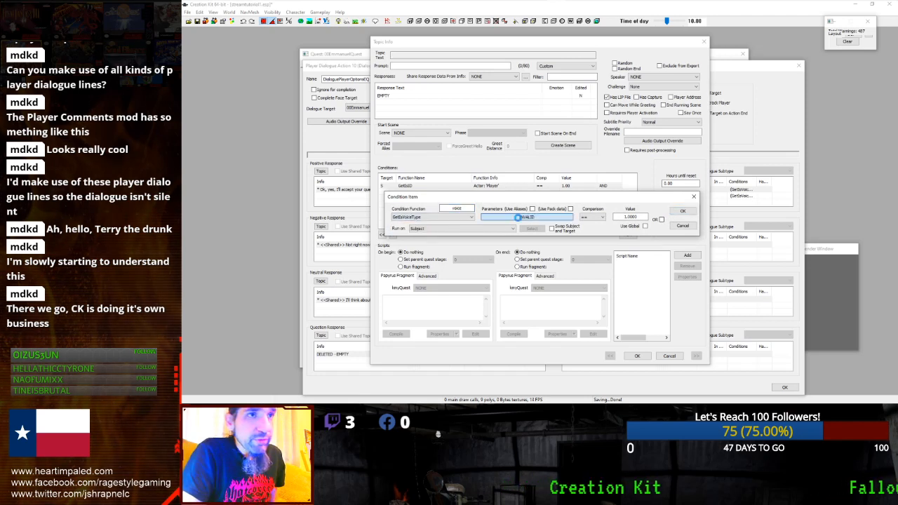
{"action": "left_click", "coordinate": [518, 217]}
{"action": "left_click", "coordinate": [471, 241]}
{"action": "left_click", "coordinate": [446, 259]}
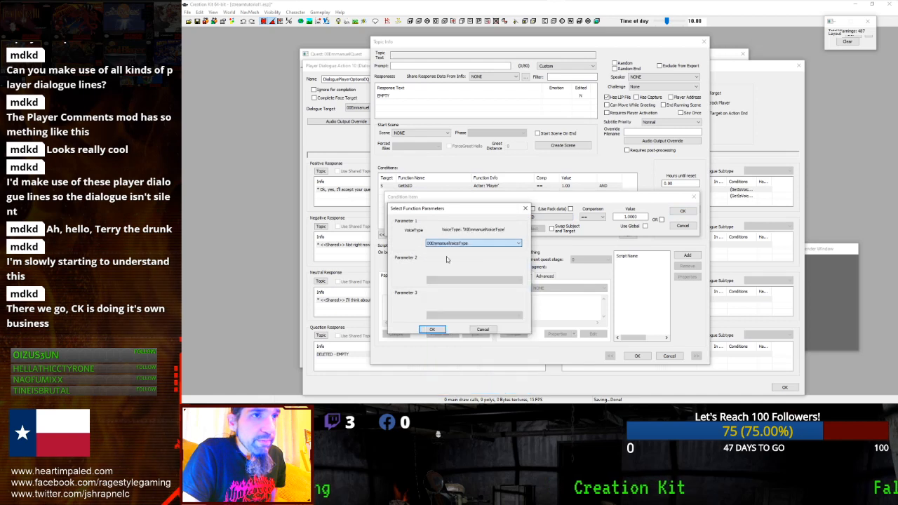
{"action": "left_click", "coordinate": [431, 329]}
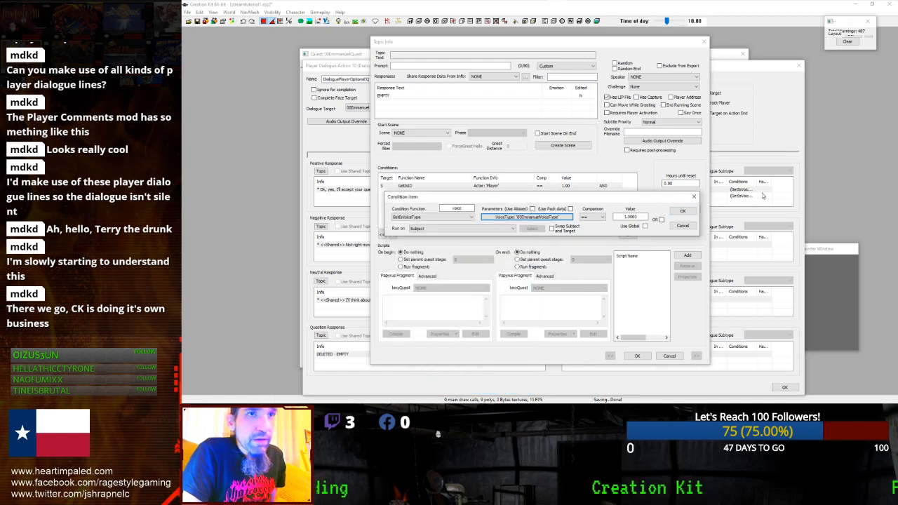
{"action": "left_click", "coordinate": [682, 212]}
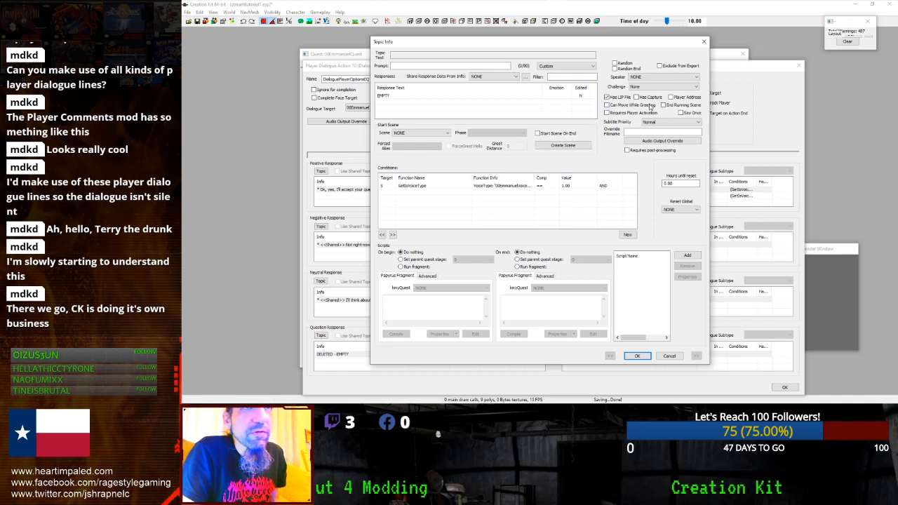
{"action": "double_click", "coordinate": [421, 96]}
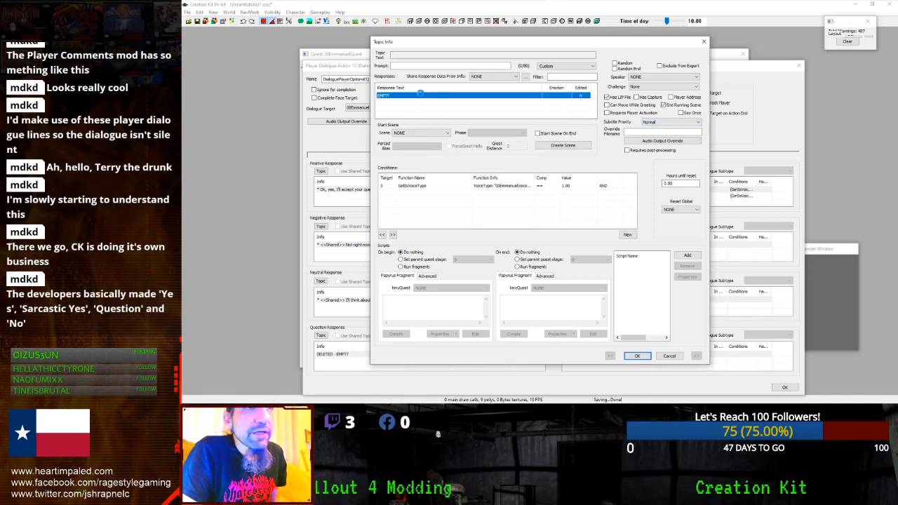
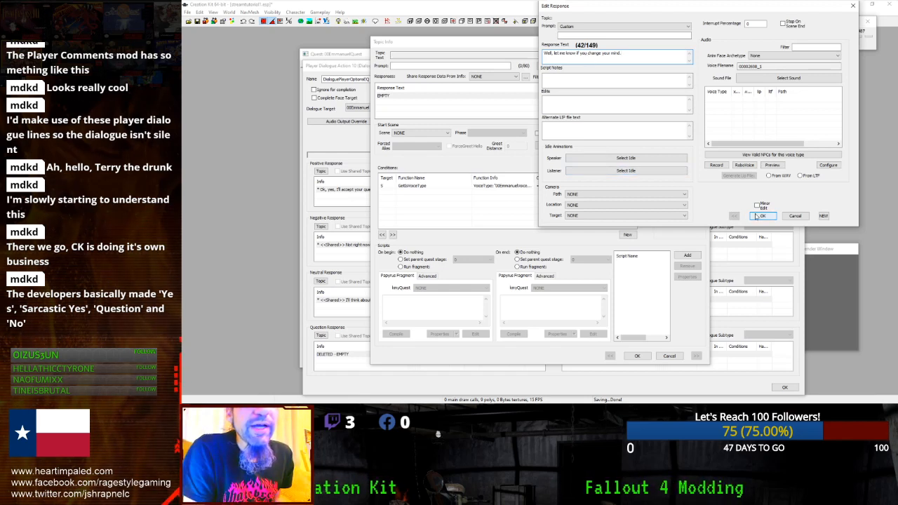
- Complete the neutral reply as 'Well, let me know if you change your mind. I'll be here.' and confirm it past the spell-check
{"action": "type", "text": "'ll be he"}
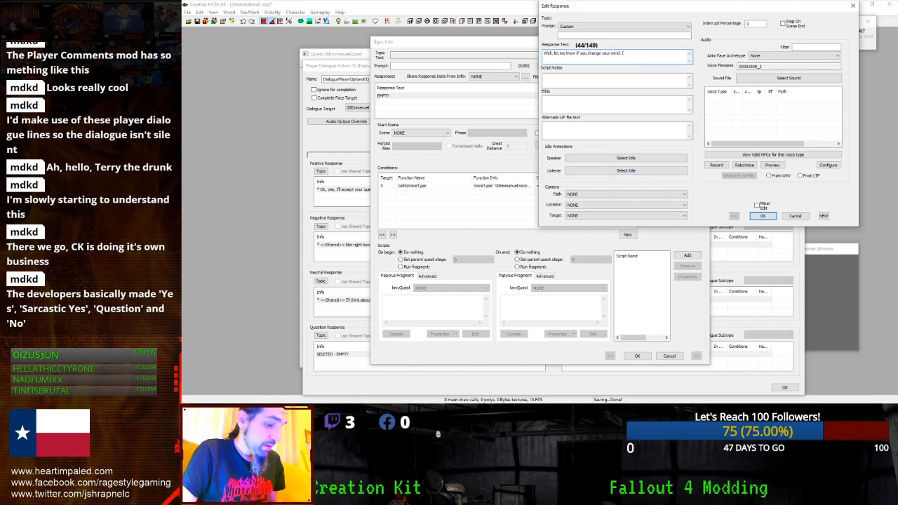
{"action": "type", "text": "re."}
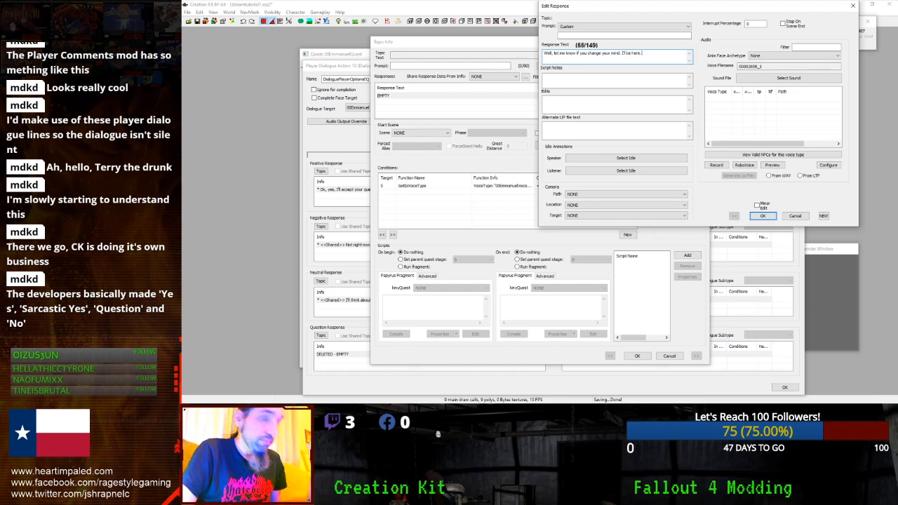
{"action": "left_click", "coordinate": [760, 215]}
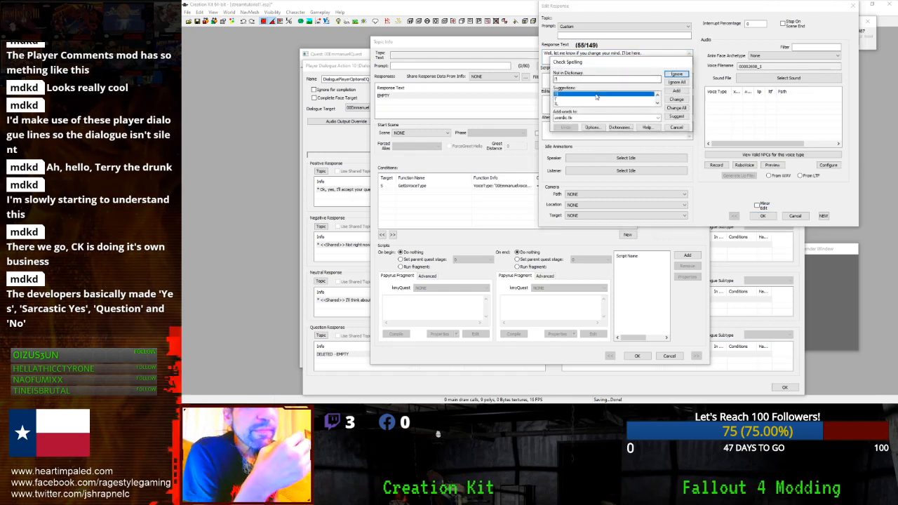
{"action": "left_click", "coordinate": [676, 73]}
{"action": "left_click", "coordinate": [763, 215]}
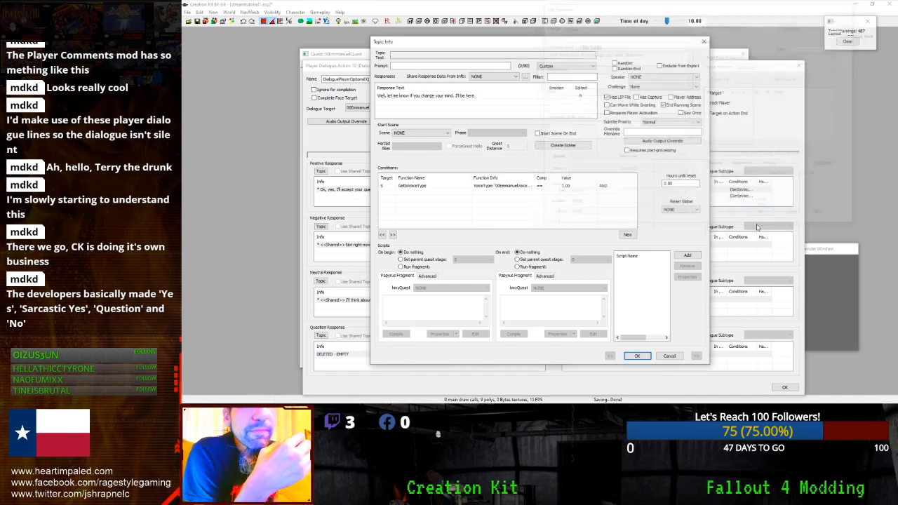
- Delete the duplicate second 'Great! I'll pay you 1000 caps' NPC reply
{"action": "left_click", "coordinate": [637, 355]}
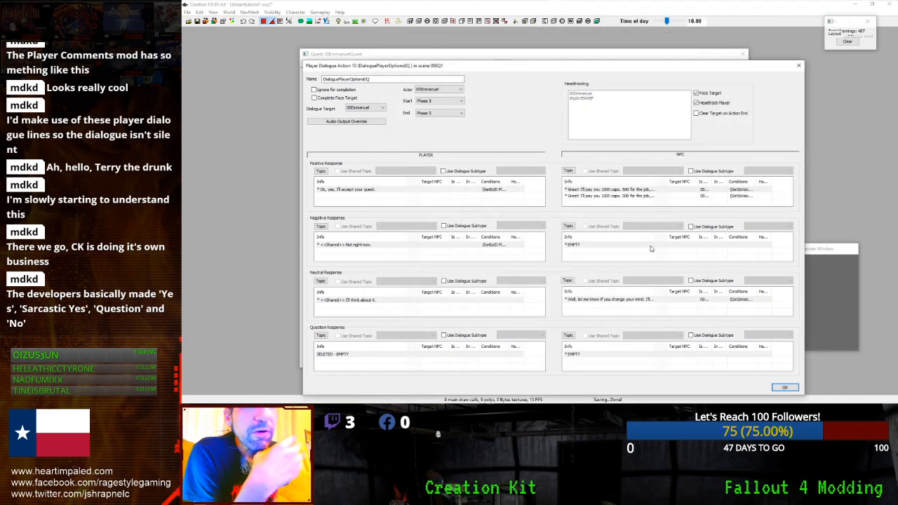
{"action": "left_click", "coordinate": [620, 196]}
{"action": "right_click", "coordinate": [620, 197]}
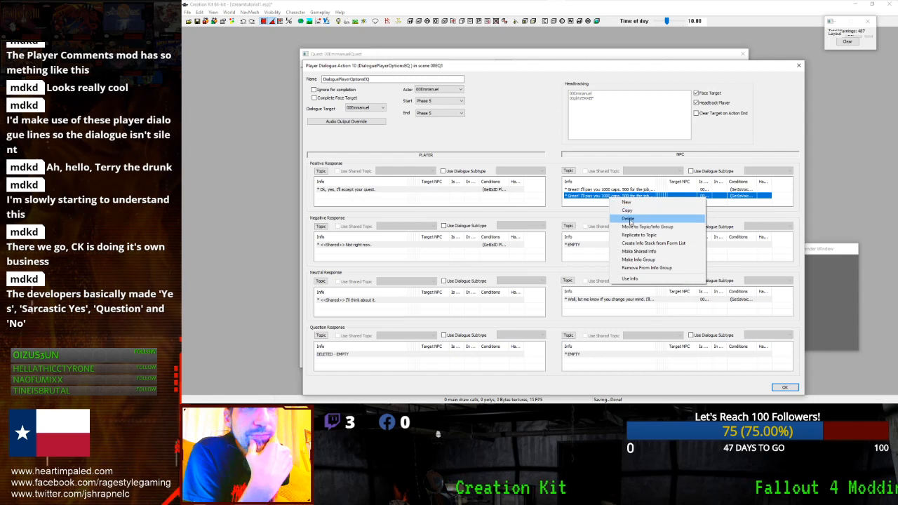
{"action": "left_click", "coordinate": [627, 219]}
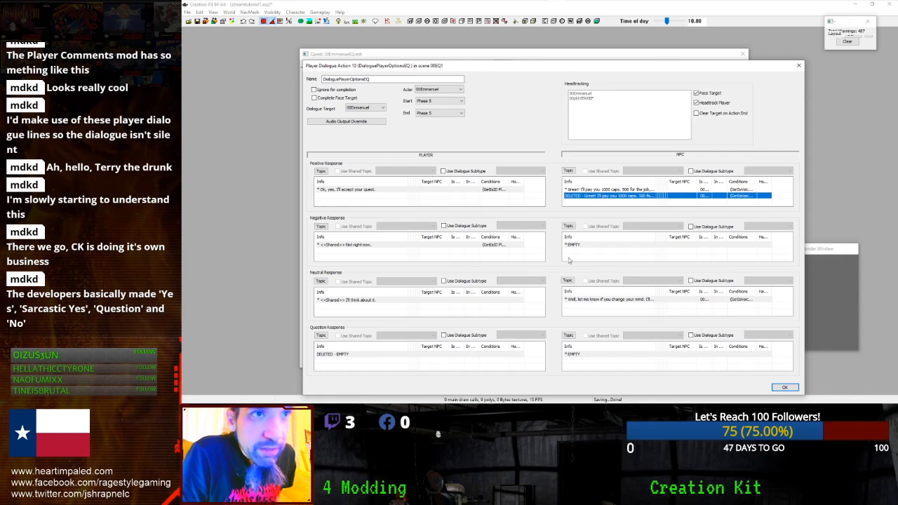
- Review the neutral reply's voice type condition in its Topic Info and close it
{"action": "double_click", "coordinate": [574, 300]}
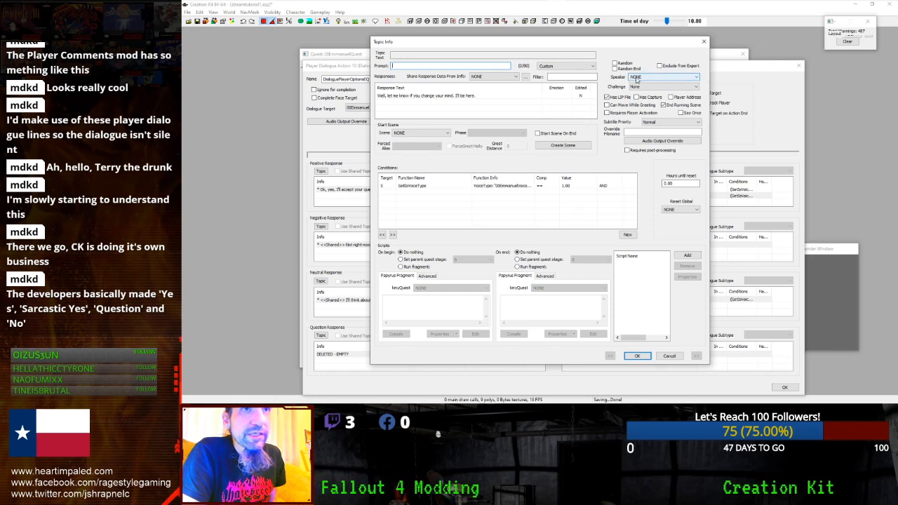
{"action": "left_click", "coordinate": [437, 186]}
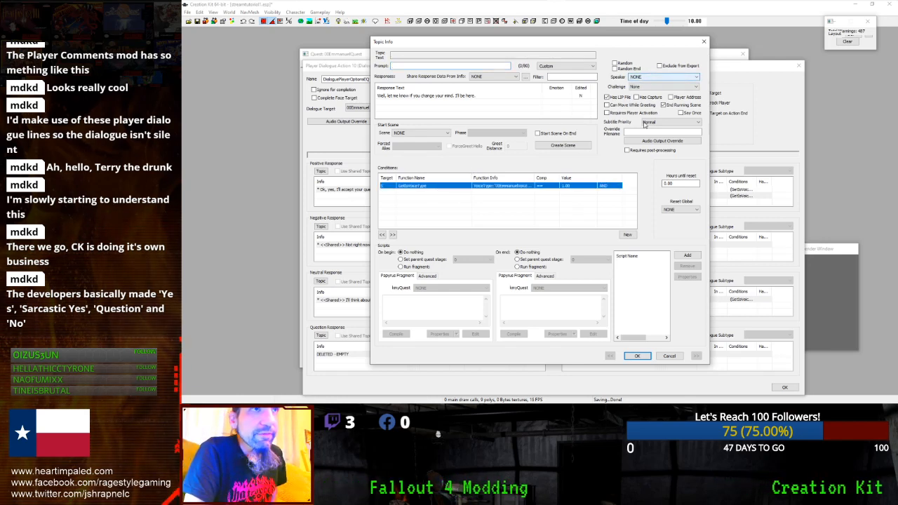
{"action": "left_click", "coordinate": [636, 356]}
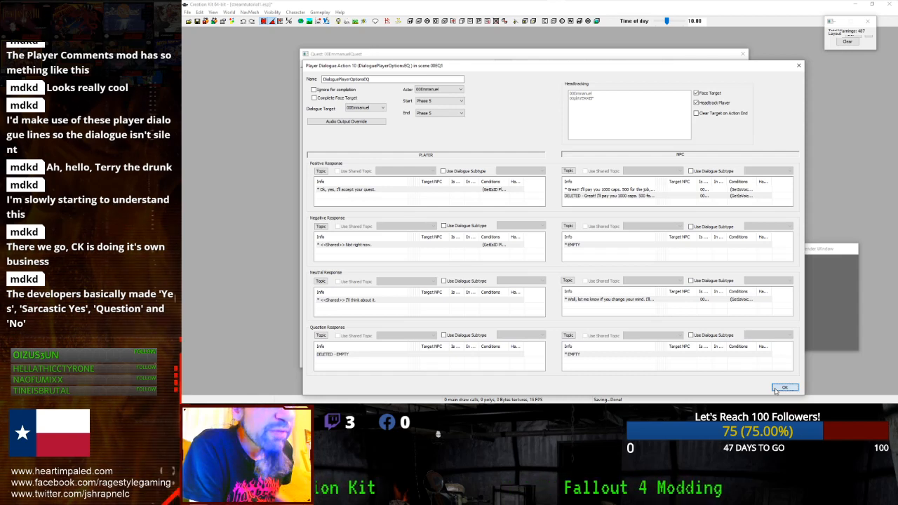
- Review the first 'Great! 1000 caps' reply in scene 00EQ1's Player Dialogue Action 10
{"action": "left_click", "coordinate": [783, 388]}
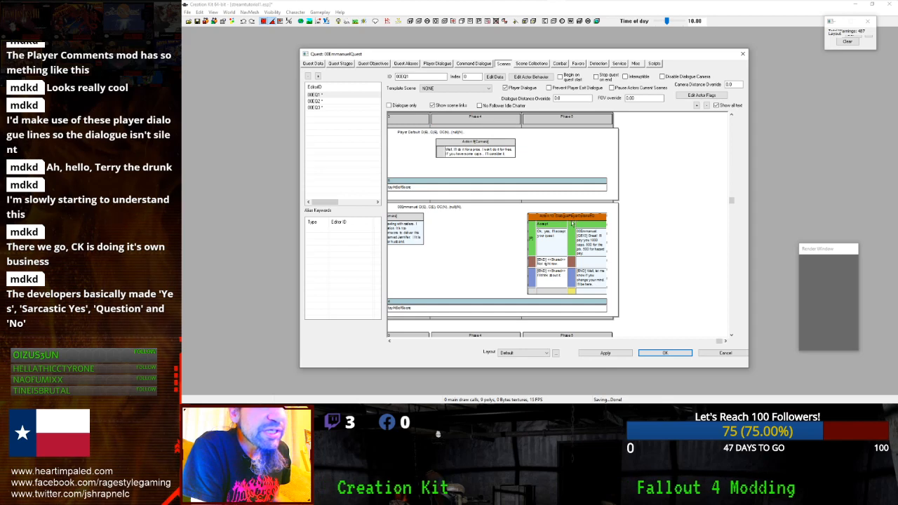
{"action": "left_click", "coordinate": [314, 94]}
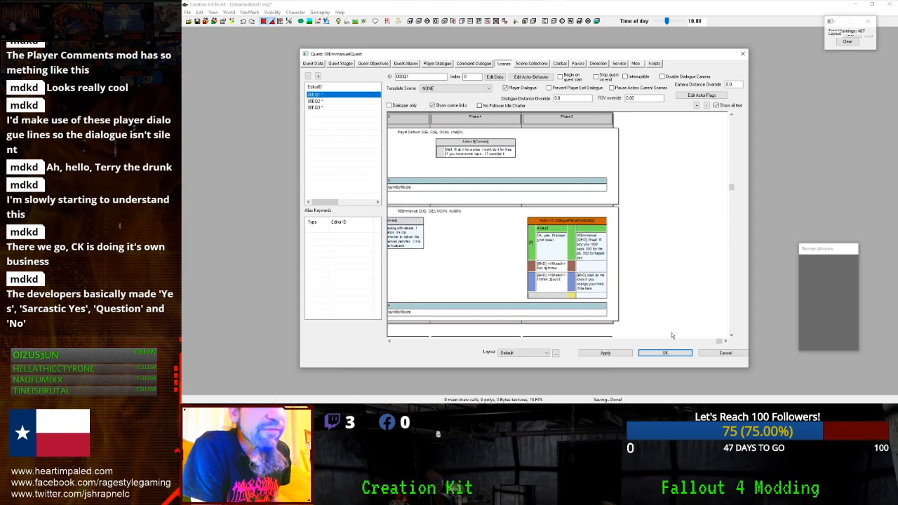
{"action": "left_click_drag", "start_coordinate": [715, 341], "coordinate": [771, 341]}
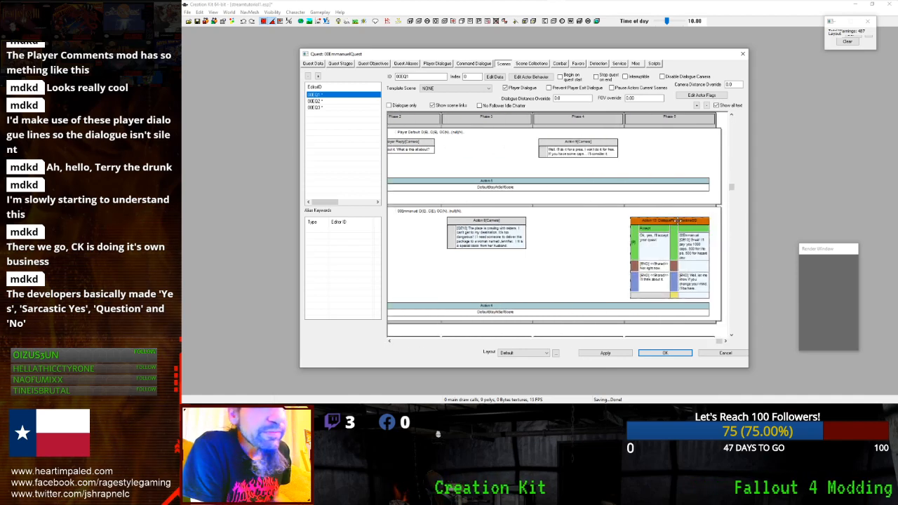
{"action": "double_click", "coordinate": [677, 221]}
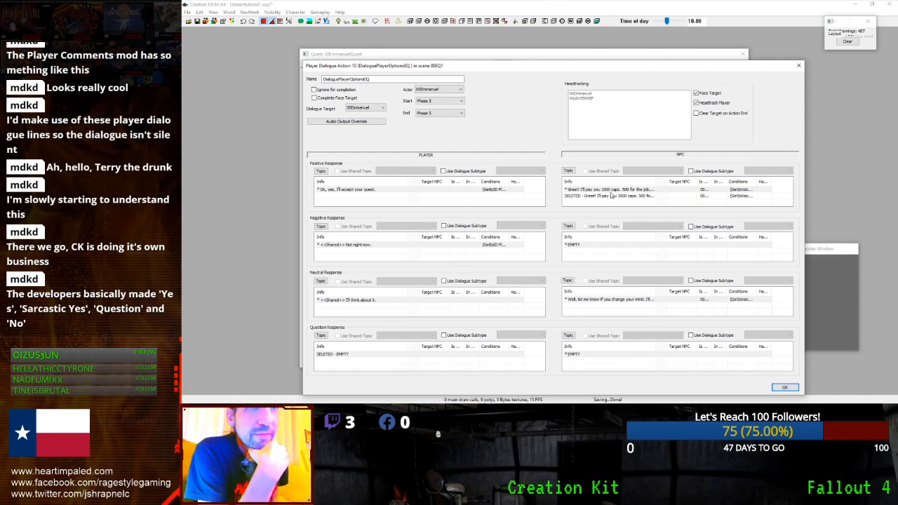
{"action": "left_click", "coordinate": [611, 191]}
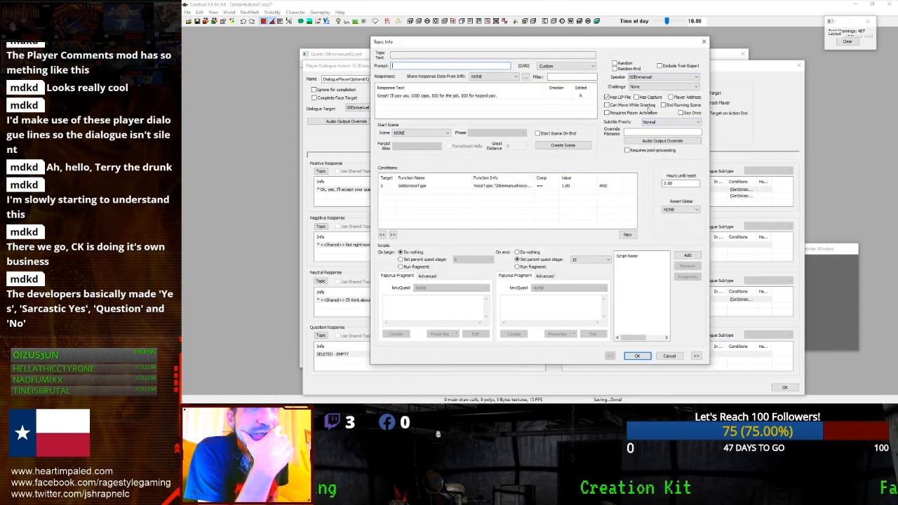
{"action": "left_click", "coordinate": [637, 356]}
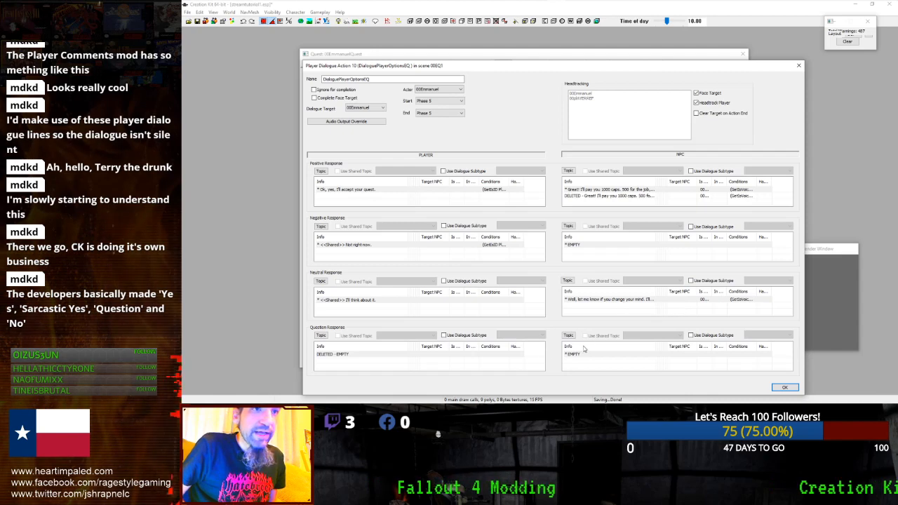
- Apply the changes, close 00EmmanuelQuest, and reopen it from the Object Window
{"action": "left_click", "coordinate": [784, 387]}
{"action": "left_click", "coordinate": [610, 354]}
{"action": "left_click", "coordinate": [654, 354]}
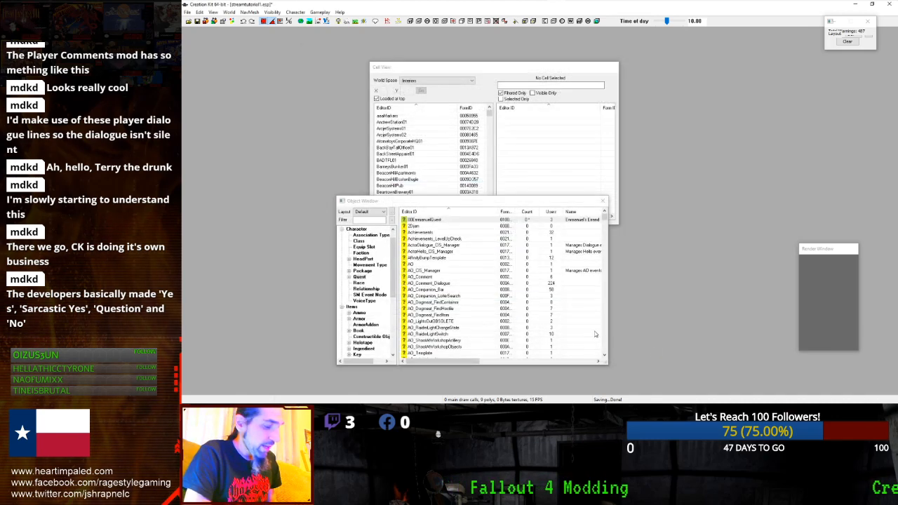
{"action": "double_click", "coordinate": [423, 222]}
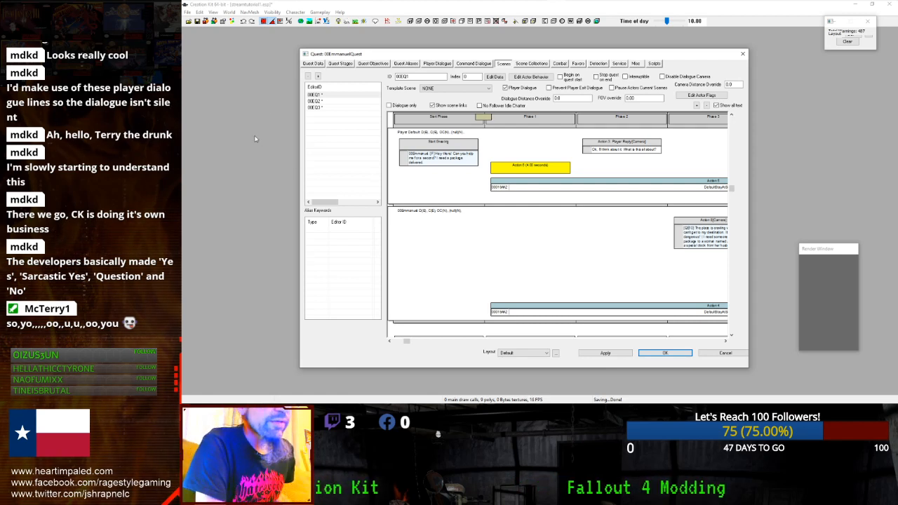
- Open the Start Greeting line's Topic Info in scene 00EQ1 and review its conditions
{"action": "left_click", "coordinate": [330, 94]}
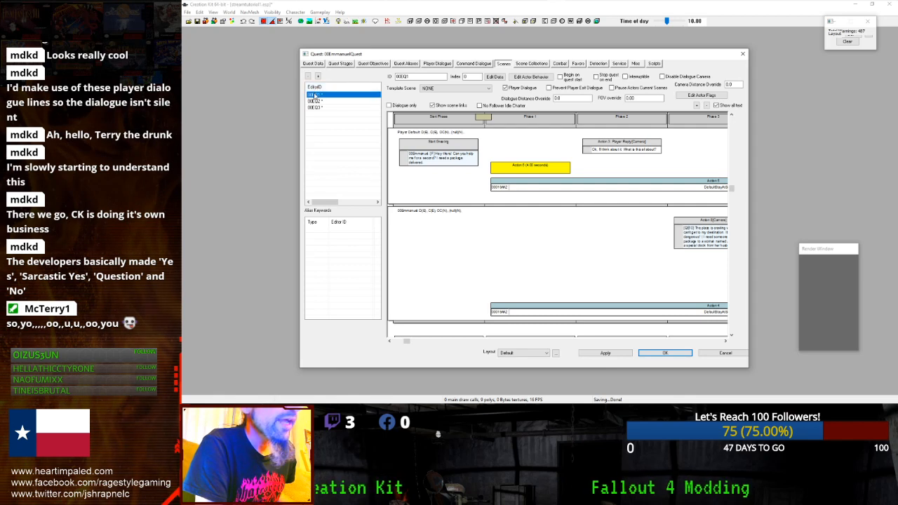
{"action": "left_click", "coordinate": [422, 122]}
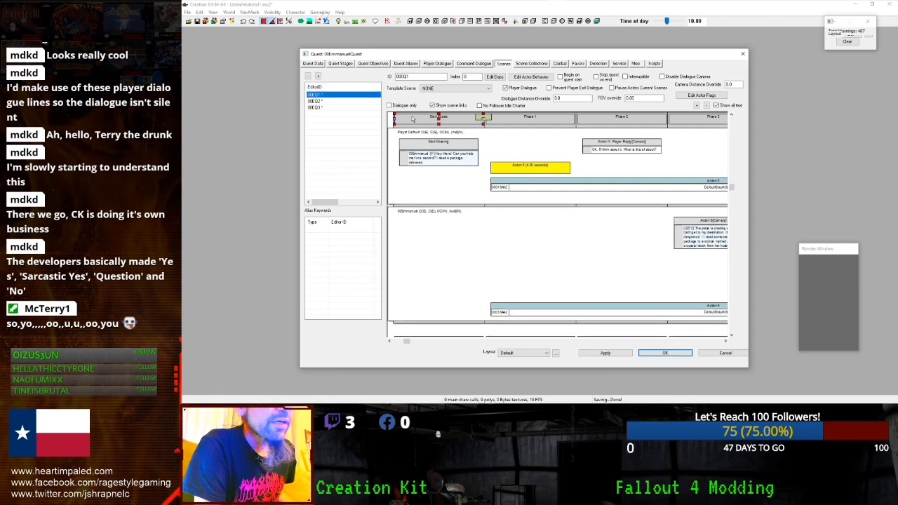
{"action": "double_click", "coordinate": [429, 150]}
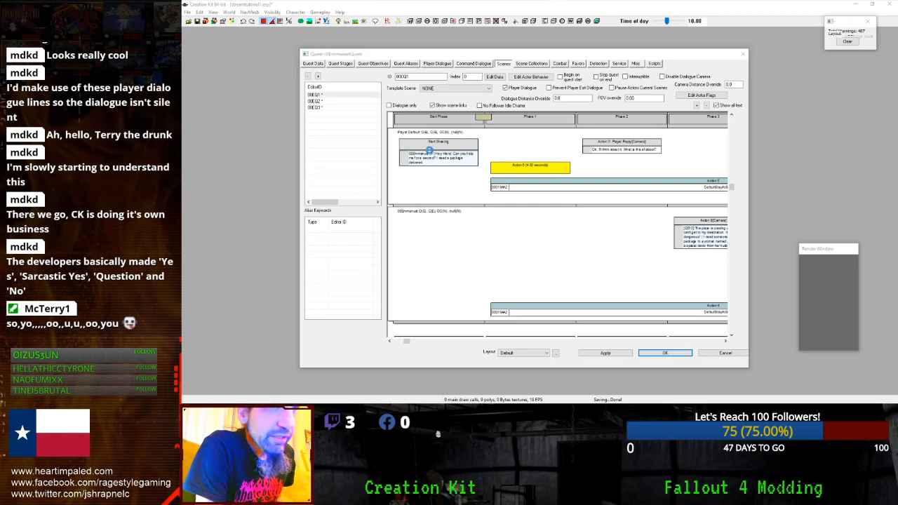
{"action": "left_click", "coordinate": [421, 185]}
{"action": "left_click", "coordinate": [420, 192]}
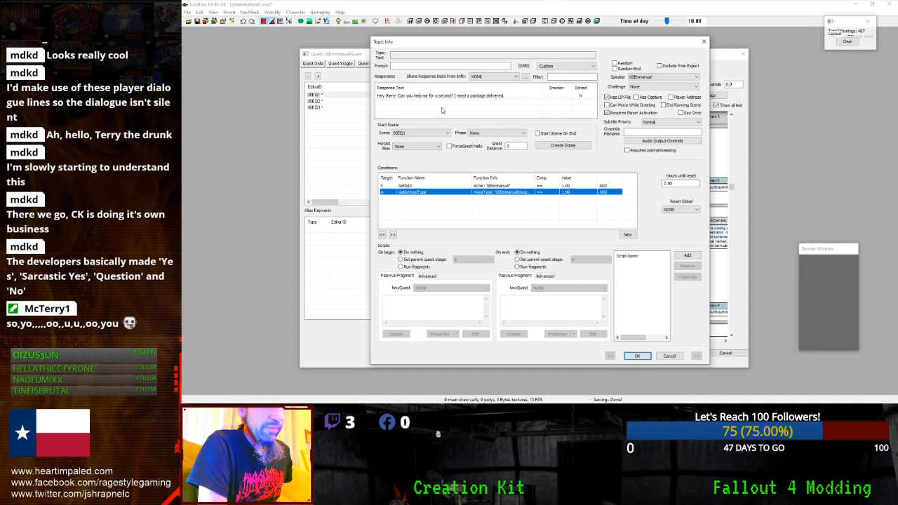
- Add a GetStage condition requiring 00EmmanuelQuest to equal 0
{"action": "right_click", "coordinate": [426, 211]}
{"action": "left_click", "coordinate": [444, 214]}
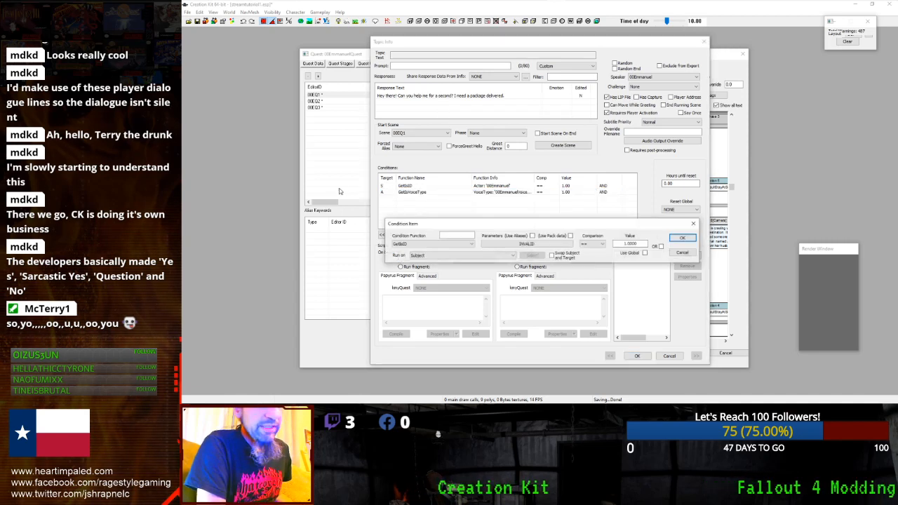
{"action": "left_click", "coordinate": [462, 244]}
{"action": "left_click", "coordinate": [455, 235]}
{"action": "type", "text": "getIs"}
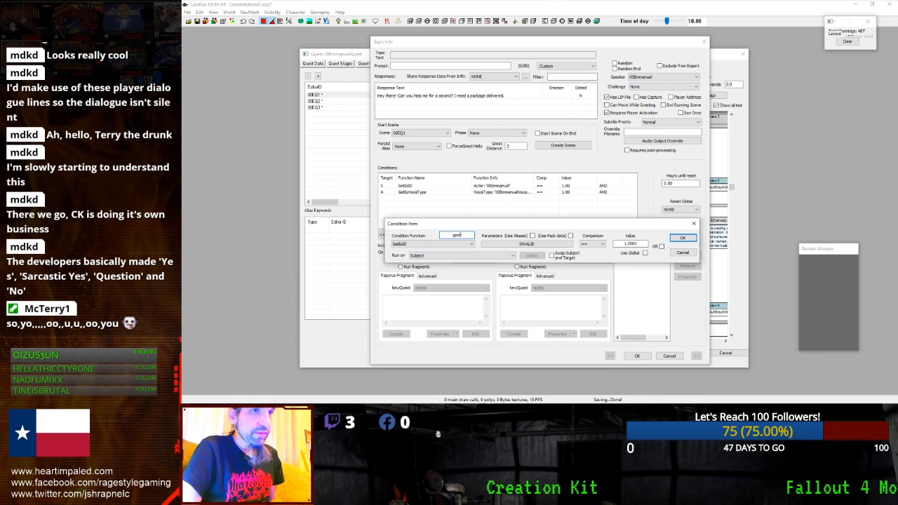
{"action": "key", "text": "BackSpace"}
{"action": "key", "text": "BackSpace"}
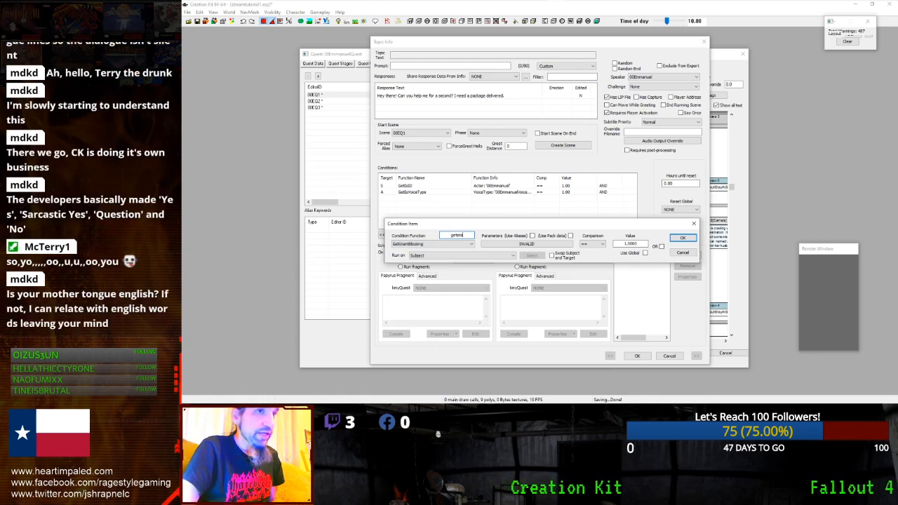
{"action": "left_click", "coordinate": [447, 245]}
{"action": "left_click", "coordinate": [441, 251]}
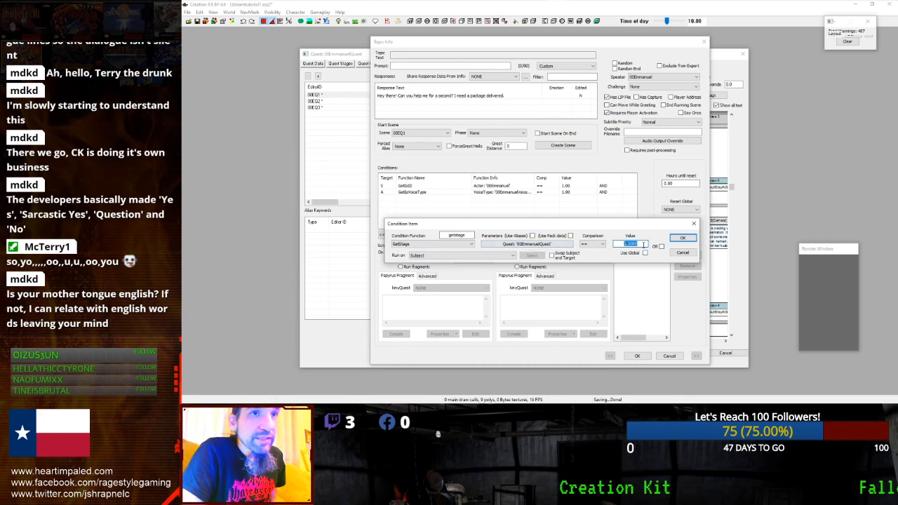
{"action": "left_click", "coordinate": [679, 238]}
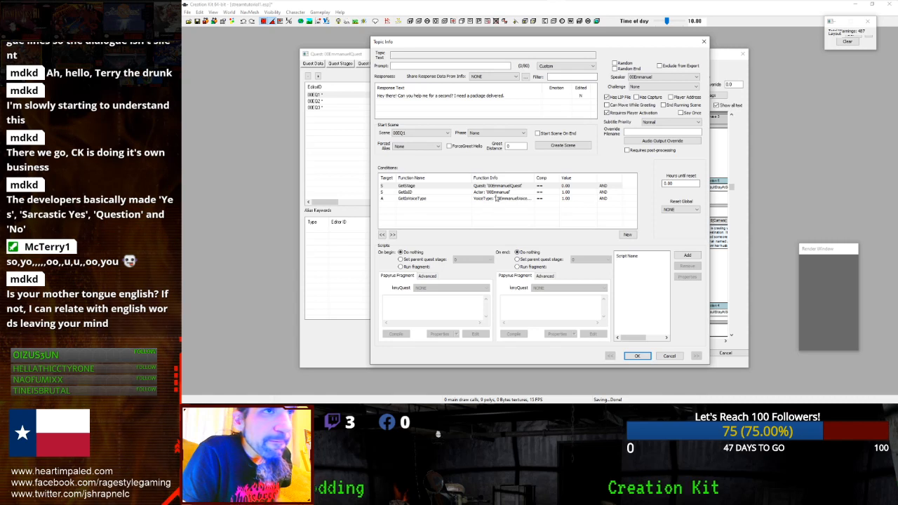
- Check the GetStage, GetIsID and GetIsVoiceType conditions, then close the Topic Info
{"action": "left_click", "coordinate": [493, 187]}
{"action": "left_click", "coordinate": [494, 198]}
{"action": "left_click", "coordinate": [494, 192]}
{"action": "left_click", "coordinate": [494, 187]}
{"action": "left_click", "coordinate": [495, 193]}
{"action": "left_click", "coordinate": [496, 203]}
{"action": "left_click", "coordinate": [496, 195]}
{"action": "left_click", "coordinate": [494, 203]}
{"action": "left_click", "coordinate": [495, 201]}
{"action": "left_click", "coordinate": [494, 187]}
{"action": "left_click", "coordinate": [494, 192]}
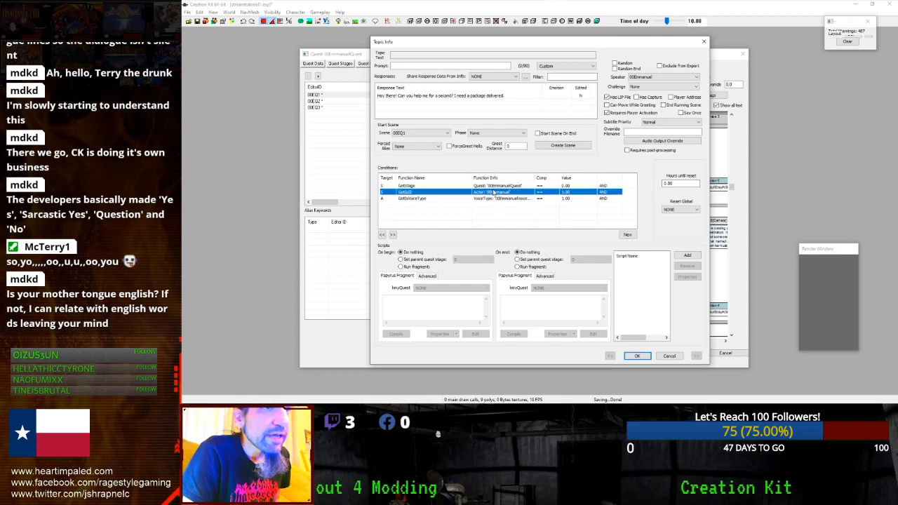
{"action": "left_click", "coordinate": [493, 207]}
{"action": "left_click", "coordinate": [637, 356]}
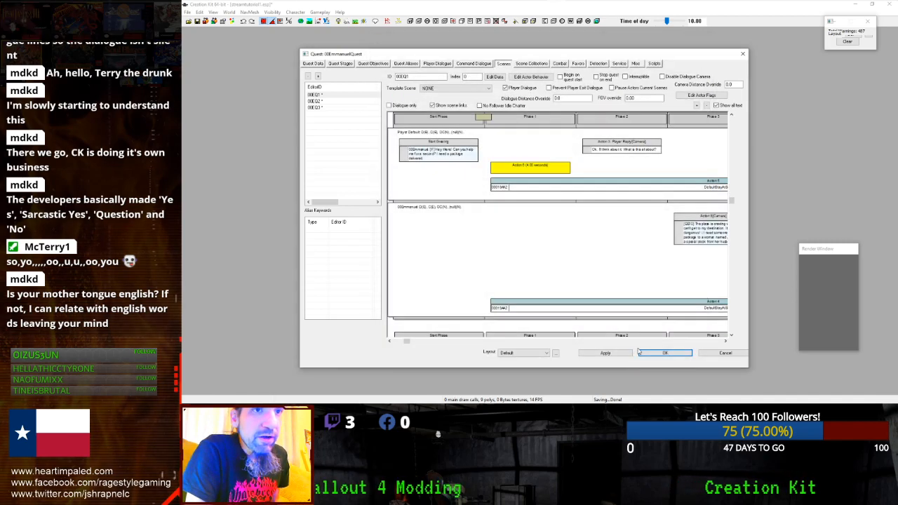
- Apply the quest changes and add Player Default as an actor in scene 00EQ2
{"action": "left_click", "coordinate": [606, 353]}
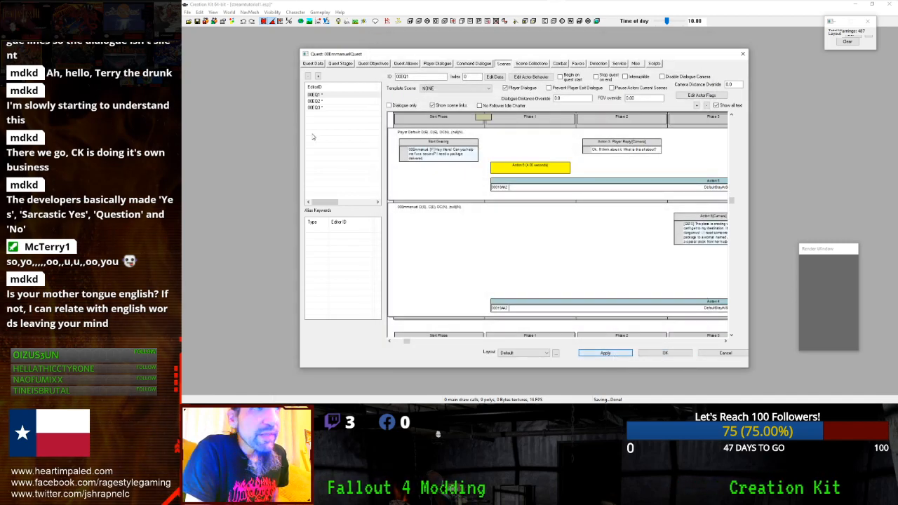
{"action": "left_click", "coordinate": [314, 101]}
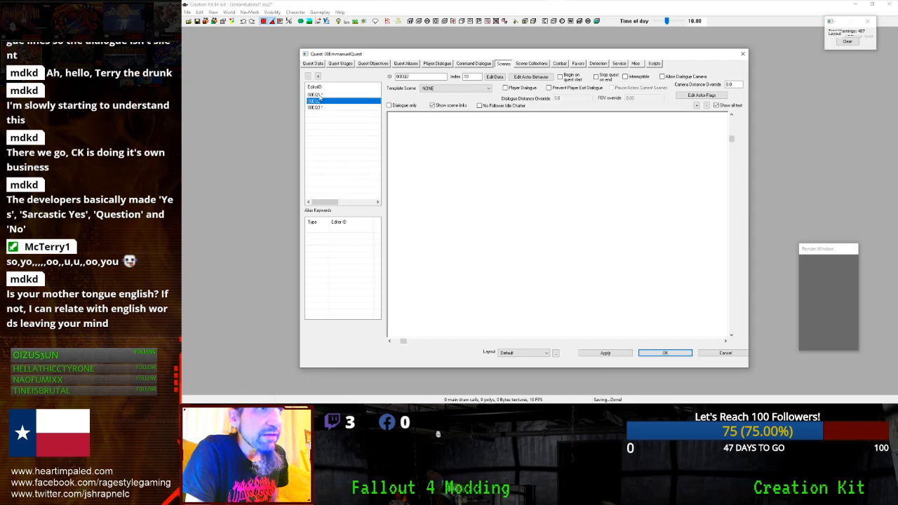
{"action": "left_click", "coordinate": [320, 96]}
{"action": "left_click", "coordinate": [320, 101]}
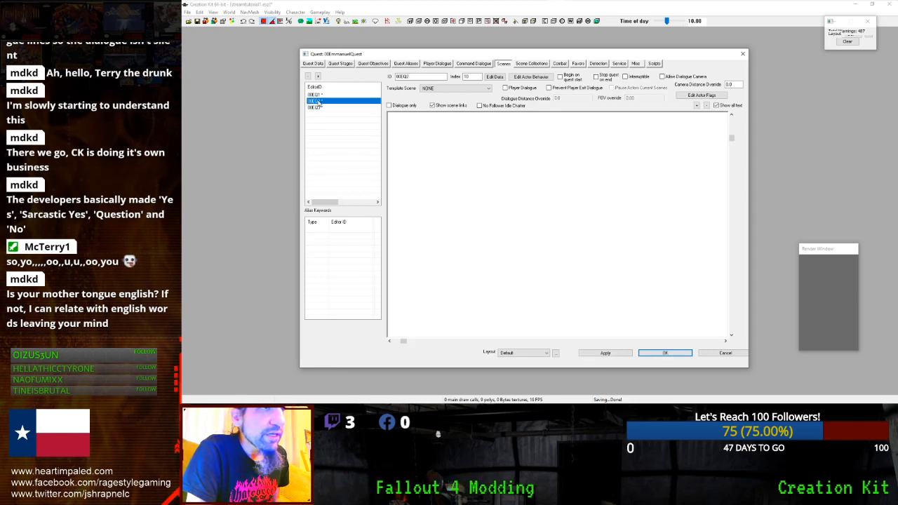
{"action": "right_click", "coordinate": [453, 153]}
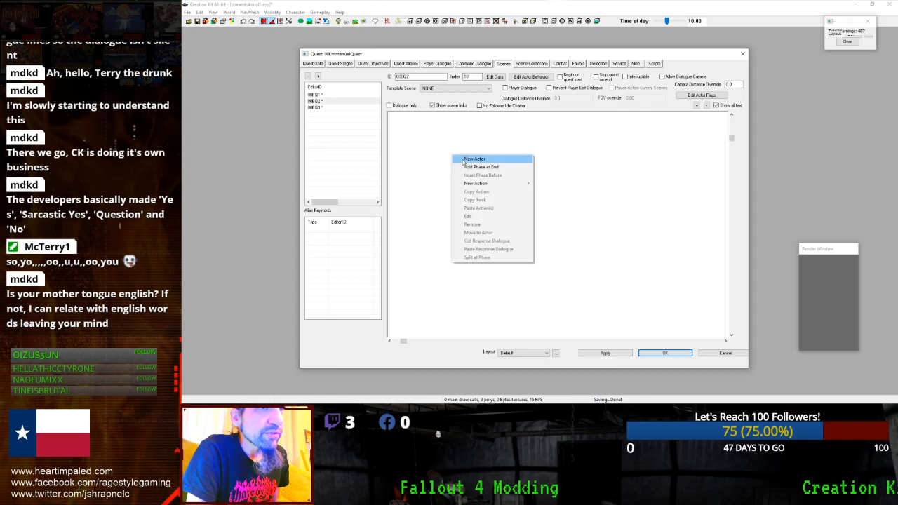
{"action": "left_click", "coordinate": [463, 160]}
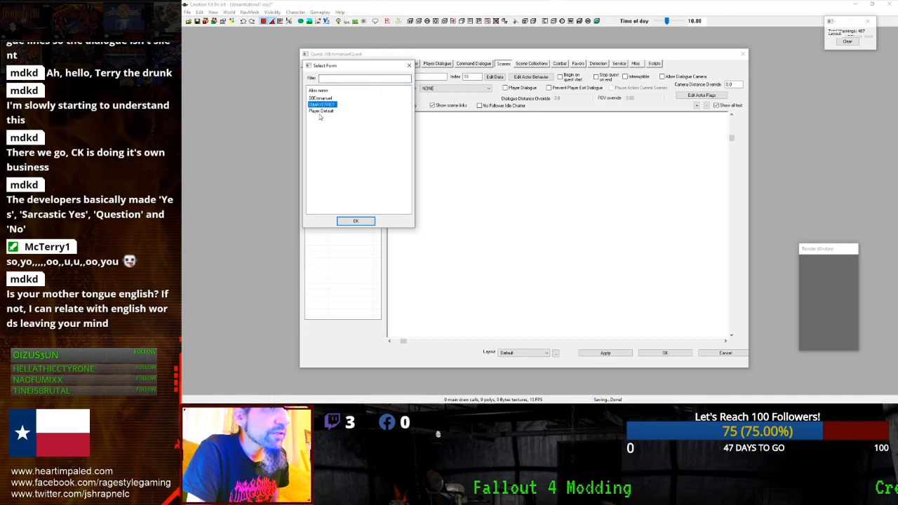
{"action": "double_click", "coordinate": [322, 112]}
- Add 00Emmanuel as the scene's second actor
{"action": "right_click", "coordinate": [418, 165]}
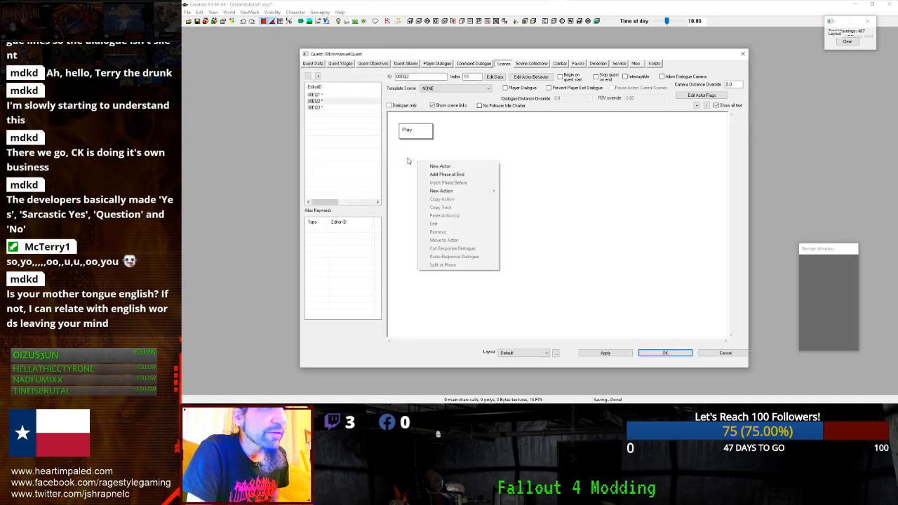
{"action": "left_click", "coordinate": [429, 167]}
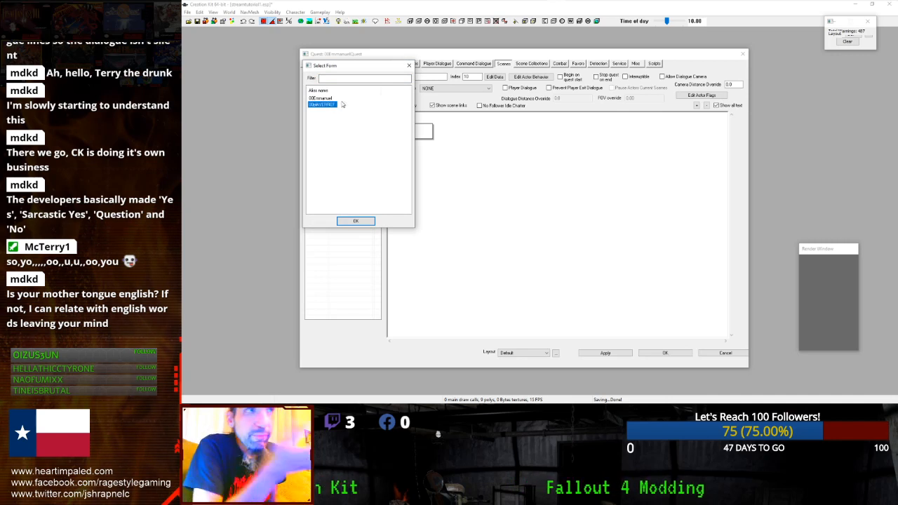
{"action": "left_click", "coordinate": [330, 104]}
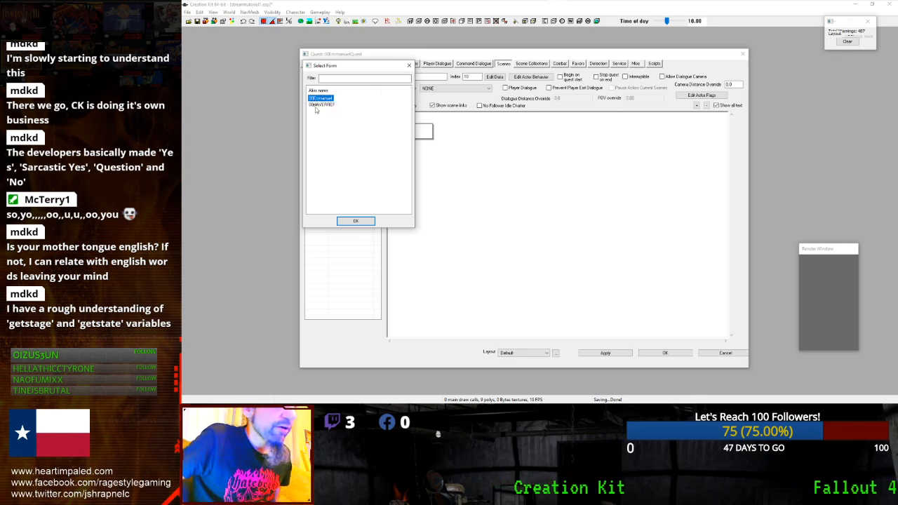
{"action": "left_click_drag", "start_coordinate": [329, 73], "coordinate": [490, 206]}
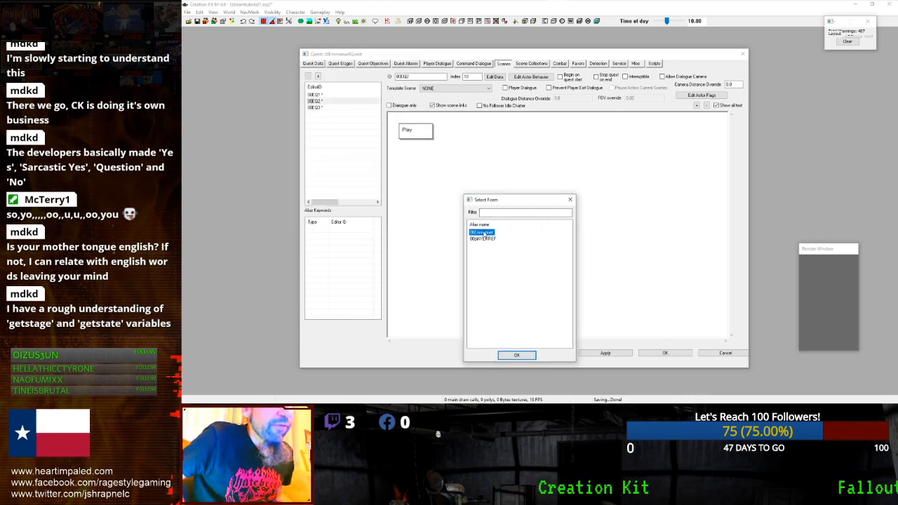
{"action": "double_click", "coordinate": [482, 233]}
- Add three phases at the end of scene 00EQ2
{"action": "right_click", "coordinate": [468, 174]}
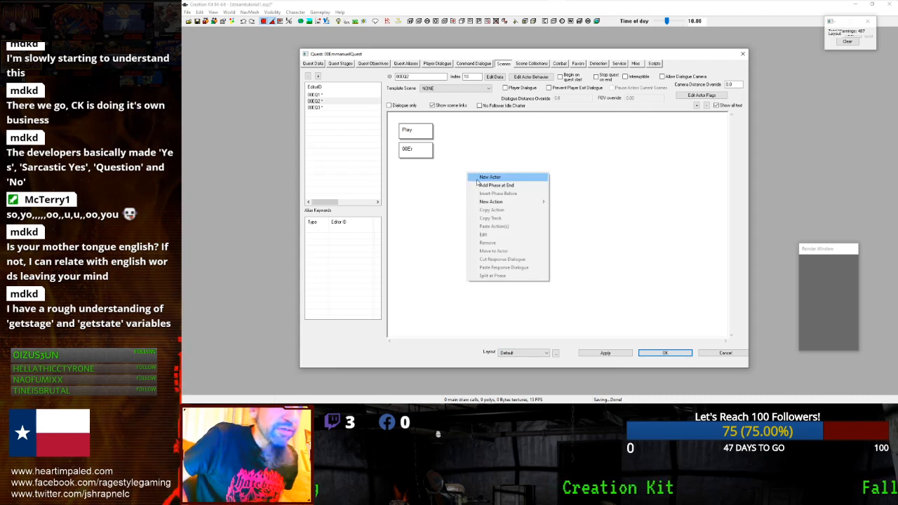
{"action": "left_click", "coordinate": [479, 162]}
{"action": "right_click", "coordinate": [482, 165]}
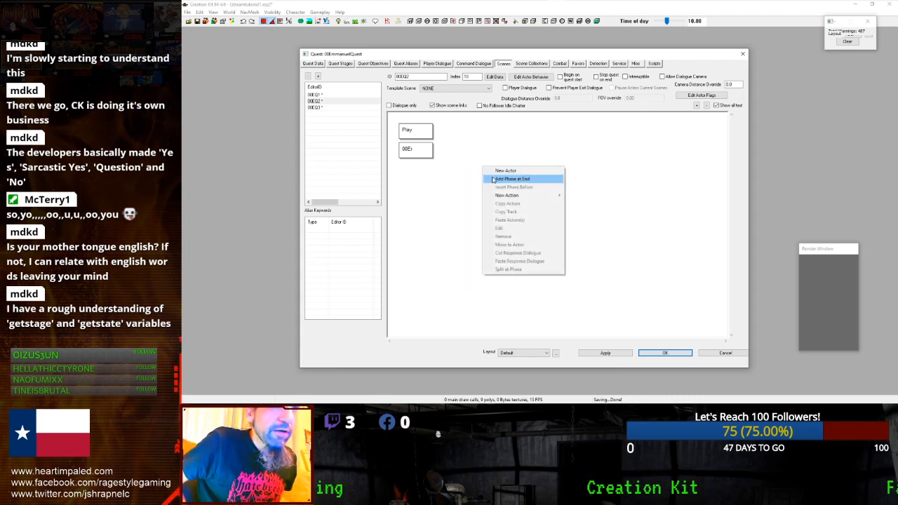
{"action": "left_click", "coordinate": [492, 180]}
{"action": "right_click", "coordinate": [581, 165]}
{"action": "left_click", "coordinate": [603, 176]}
{"action": "right_click", "coordinate": [685, 267]}
{"action": "left_click", "coordinate": [704, 279]}
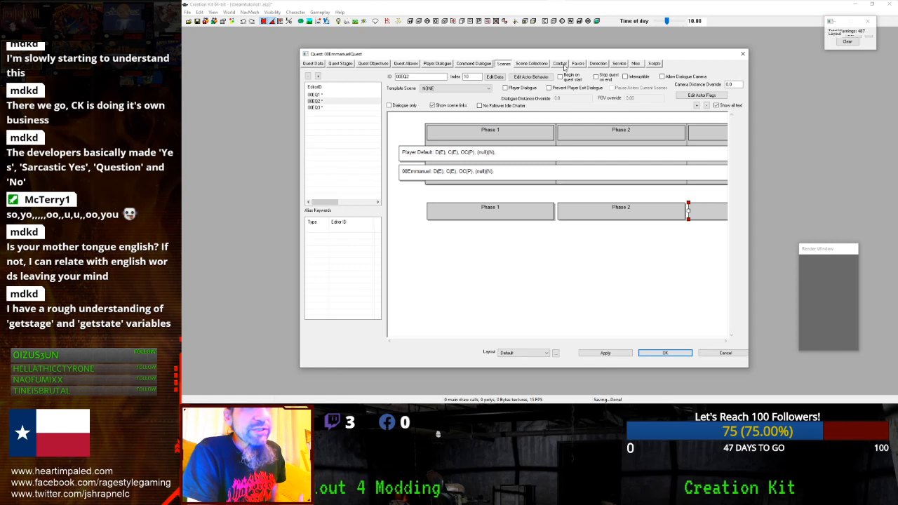
{"action": "left_click", "coordinate": [634, 64]}
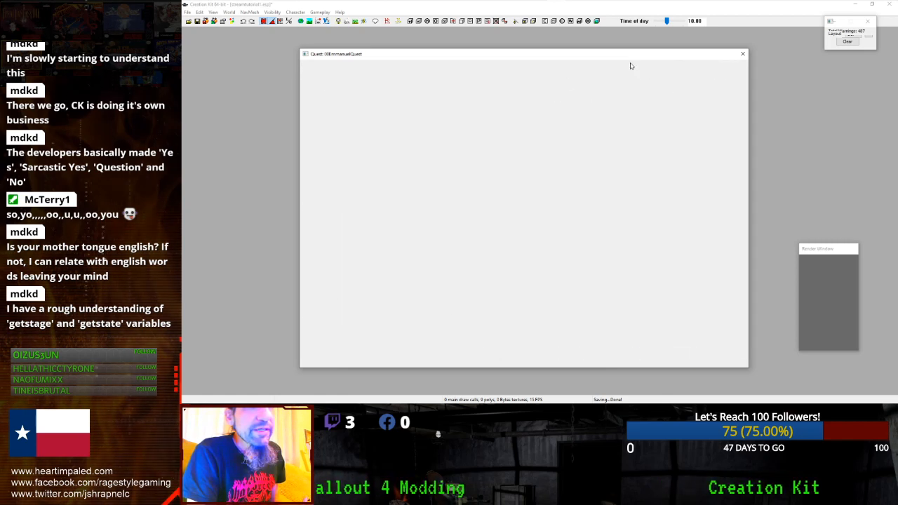
- Create a new info under the Emmanuel greeting topic with a GetIsVoiceType condition
{"action": "left_click", "coordinate": [440, 102]}
{"action": "right_click", "coordinate": [499, 123]}
{"action": "left_click", "coordinate": [516, 127]}
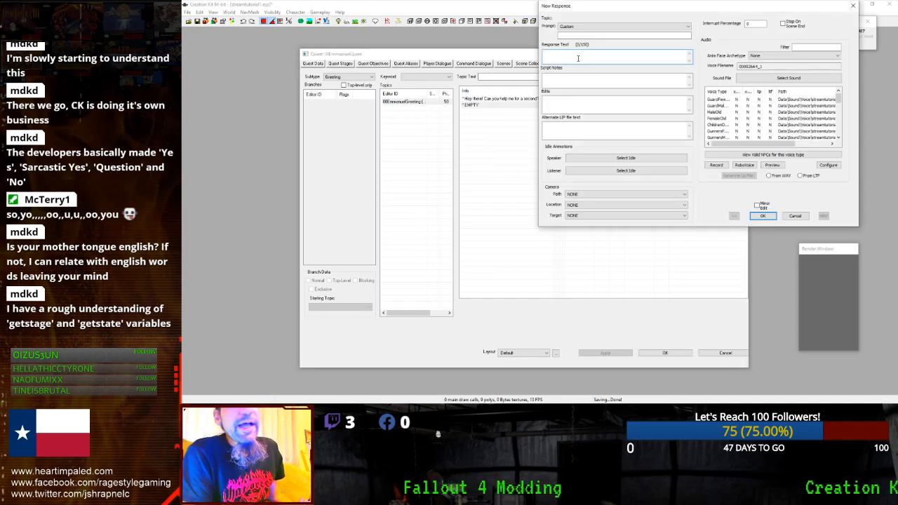
{"action": "left_click", "coordinate": [796, 216]}
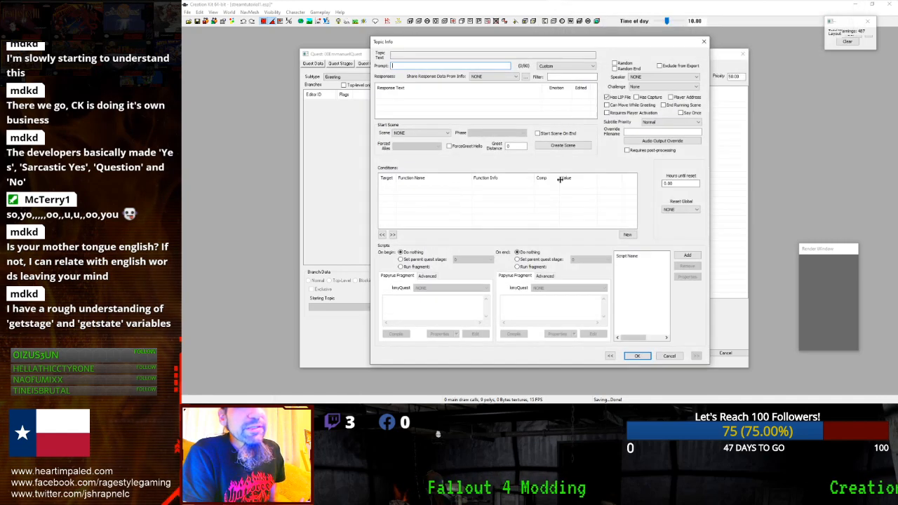
{"action": "right_click", "coordinate": [457, 197]}
{"action": "left_click", "coordinate": [471, 199]}
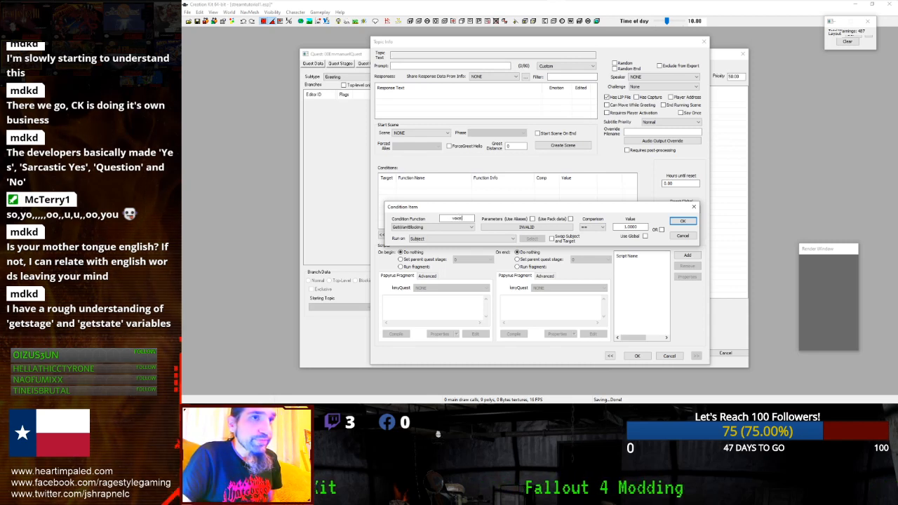
{"action": "left_click", "coordinate": [441, 229]}
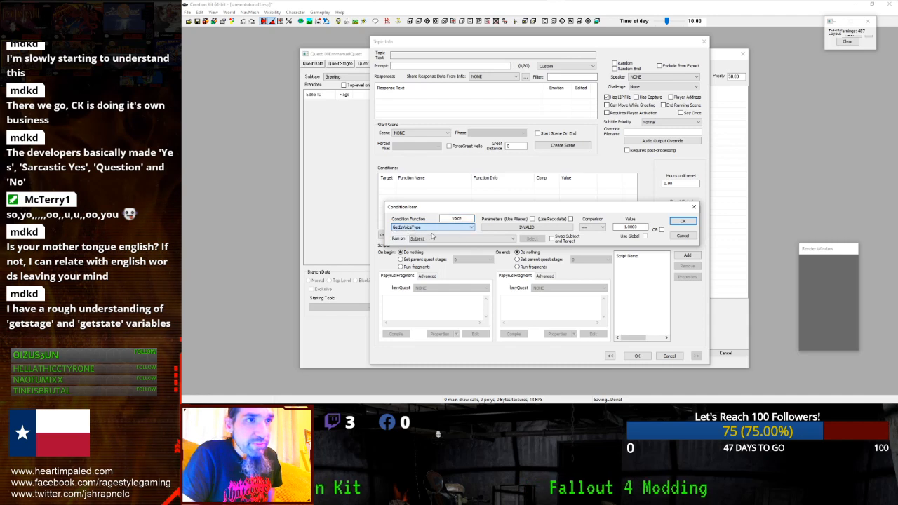
{"action": "left_click", "coordinate": [680, 221]}
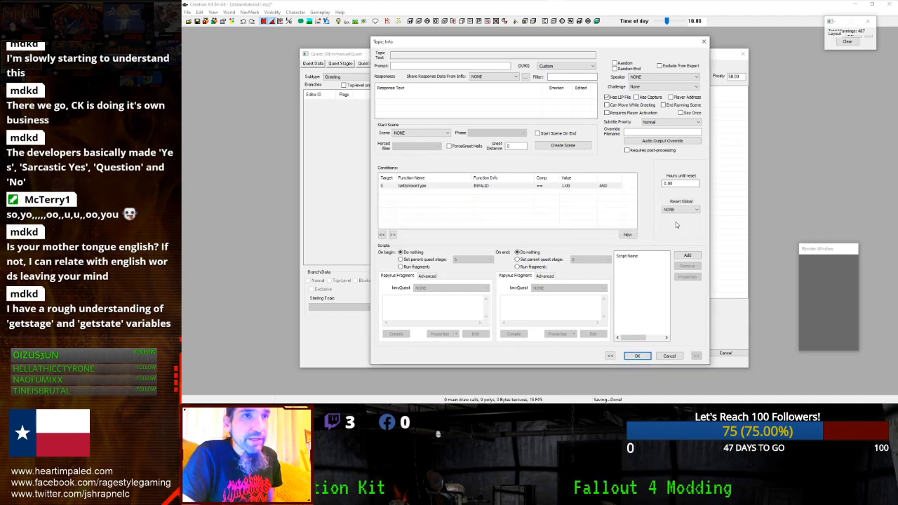
- Set the condition's voice type parameter to 00EmmanuelVoiceType
{"action": "double_click", "coordinate": [586, 187]}
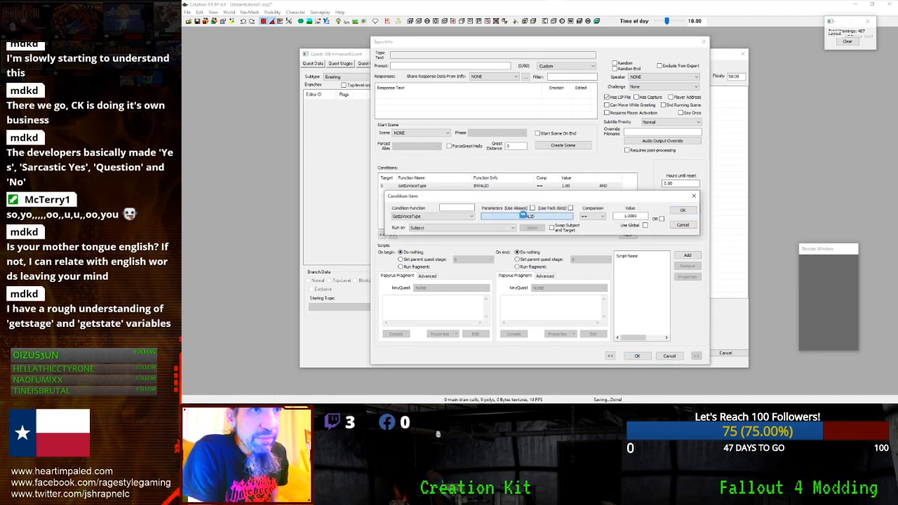
{"action": "left_click", "coordinate": [526, 215]}
{"action": "left_click", "coordinate": [472, 243]}
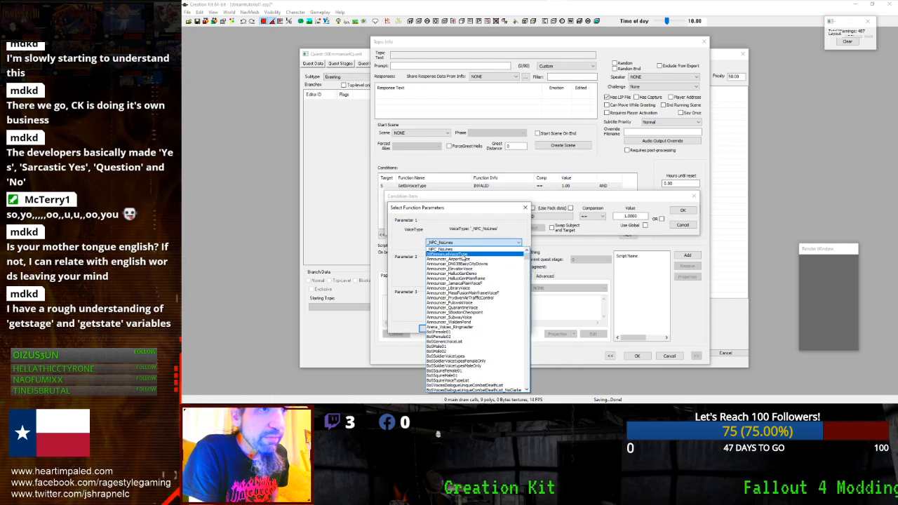
{"action": "left_click", "coordinate": [468, 254]}
{"action": "left_click", "coordinate": [432, 329]}
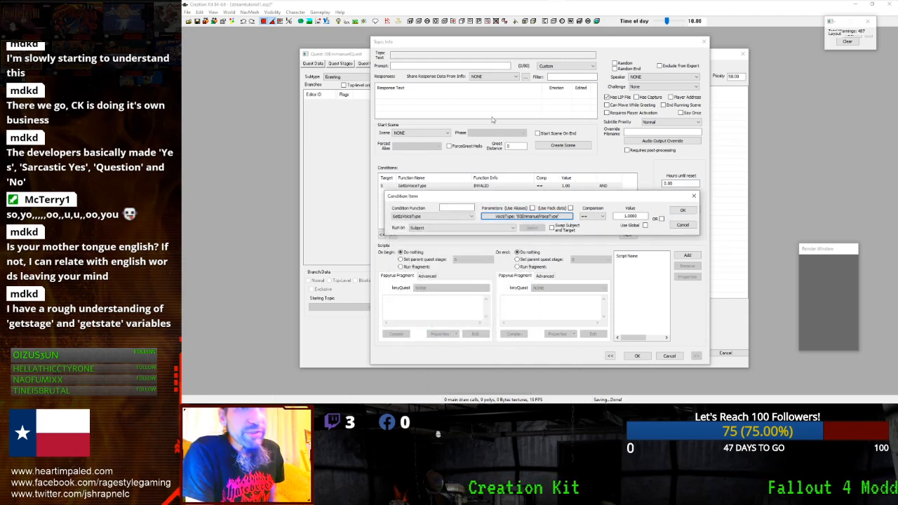
{"action": "left_click", "coordinate": [681, 210]}
{"action": "left_click", "coordinate": [489, 114]}
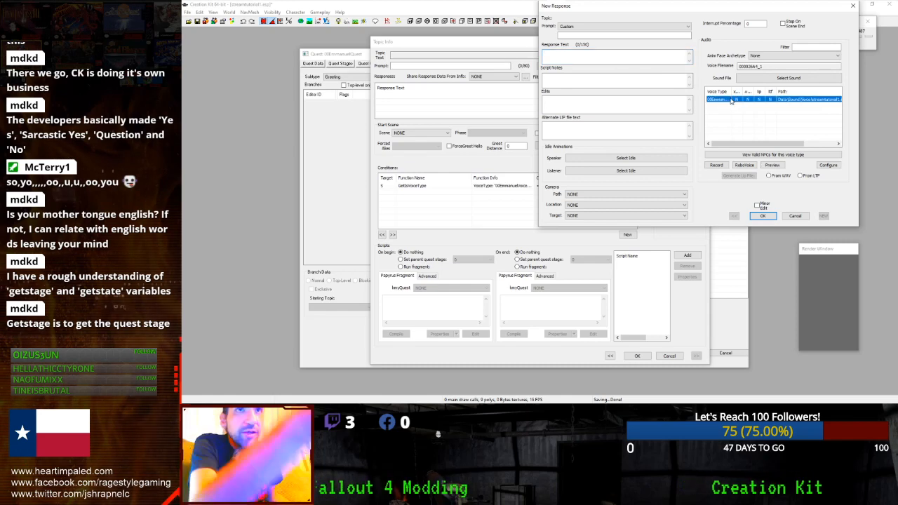
- Type 'Ok, let me know when you got the job done... your caps.' into the Prompt field
{"action": "left_click_drag", "start_coordinate": [606, 6], "coordinate": [599, 125]}
{"action": "left_click", "coordinate": [600, 155]}
{"action": "type", "text": "Ok, "}
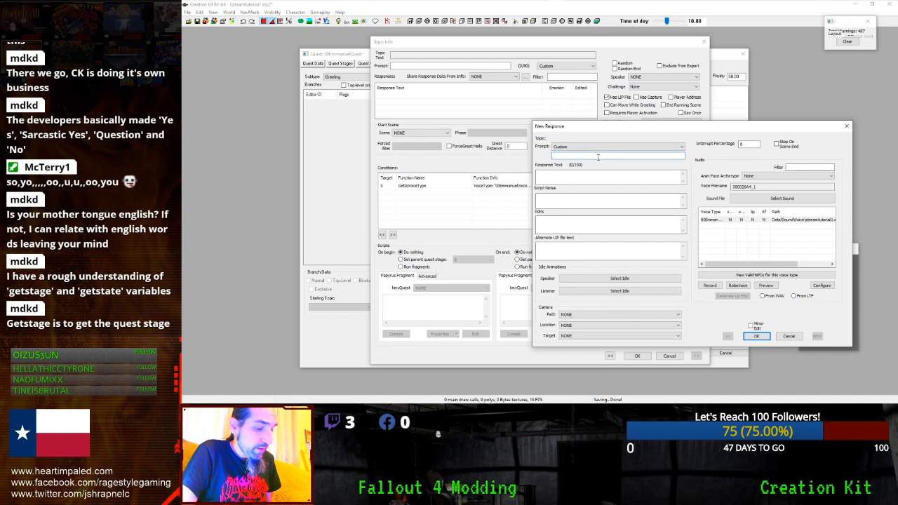
{"action": "type", "text": "let me kn"}
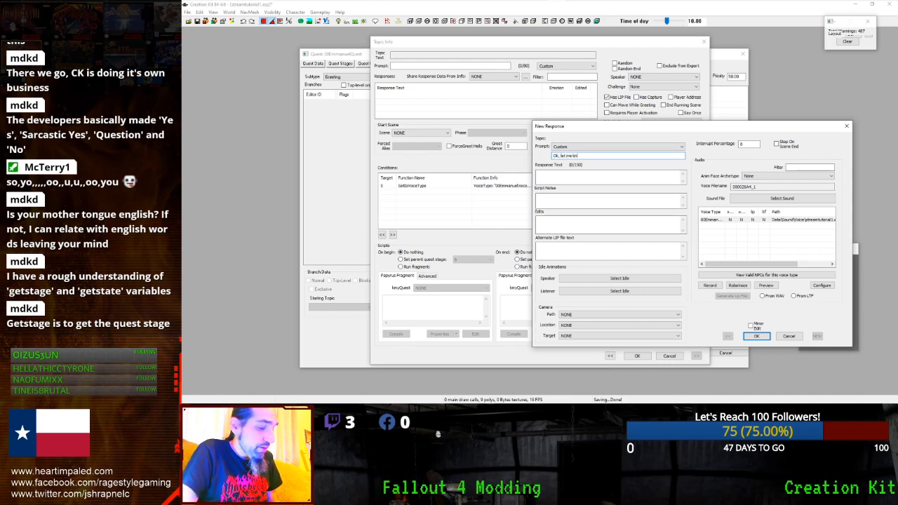
{"action": "type", "text": "ow when you go"}
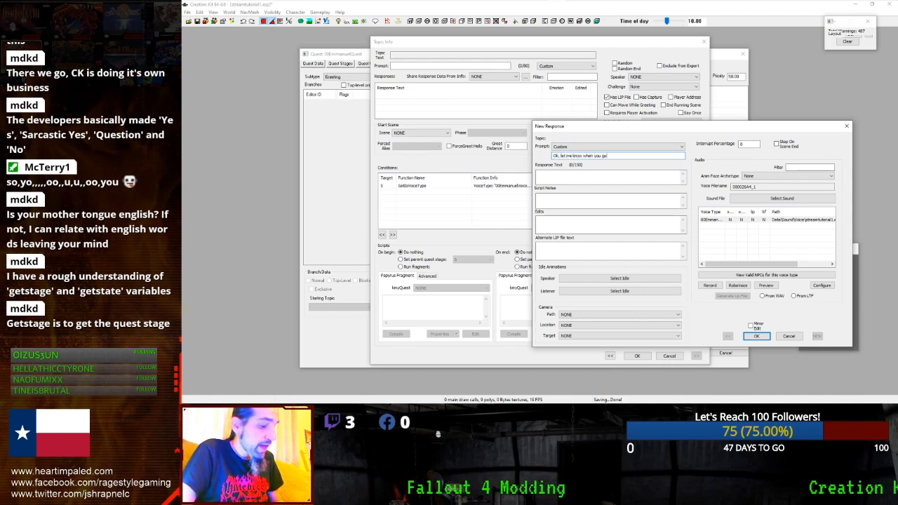
{"action": "type", "text": "t the job done. Come back to me and I'll"}
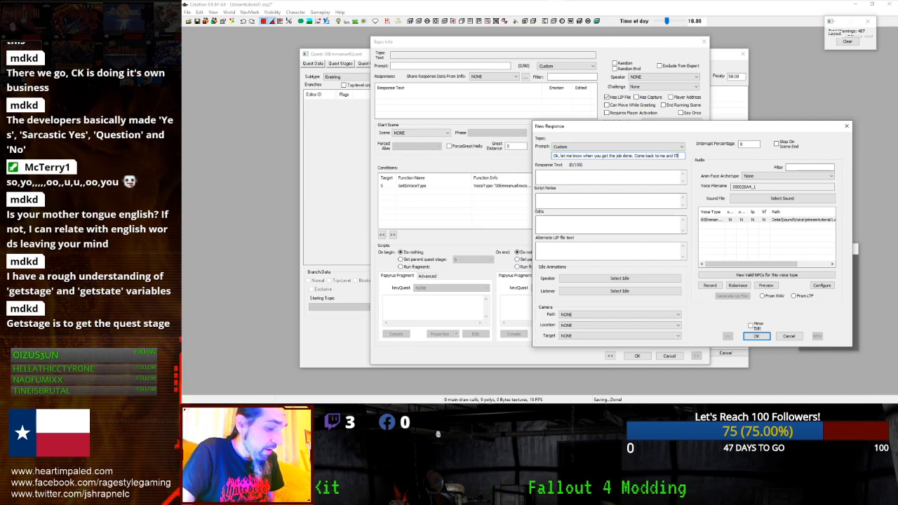
{"action": "type", "text": "our caps."}
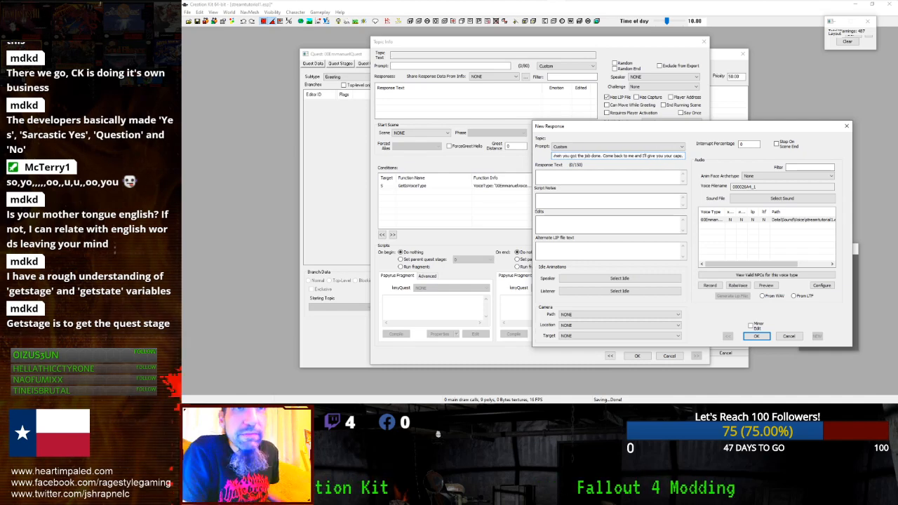
{"action": "key", "text": "Return"}
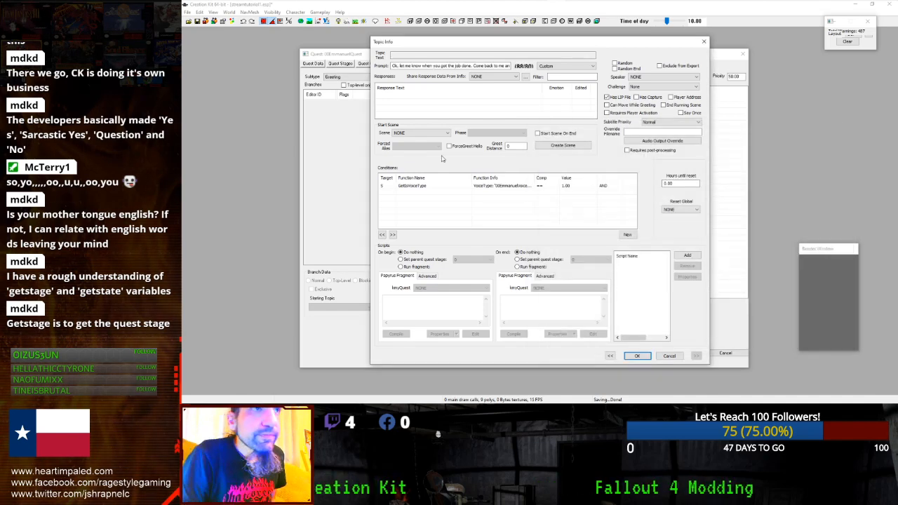
- Cut the text back out of the Prompt field, leaving it empty
{"action": "right_click", "coordinate": [433, 105]}
{"action": "left_click", "coordinate": [433, 100]}
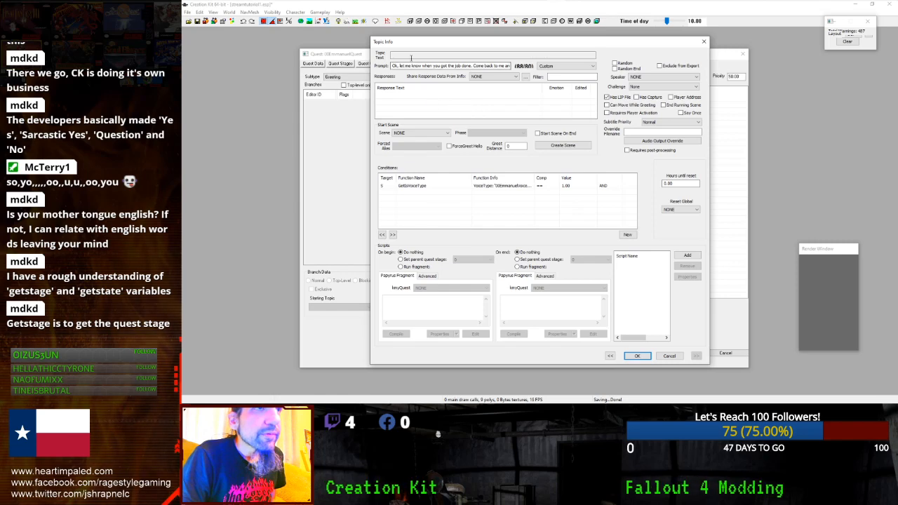
{"action": "double_click", "coordinate": [413, 65]}
{"action": "key", "text": "ctrl+a"}
{"action": "key", "text": "ctrl+x"}
- Paste the line as a new Response Text, trim the trailing character, and confirm it
{"action": "right_click", "coordinate": [406, 96]}
{"action": "left_click", "coordinate": [417, 101]}
{"action": "key", "text": "ctrl+v"}
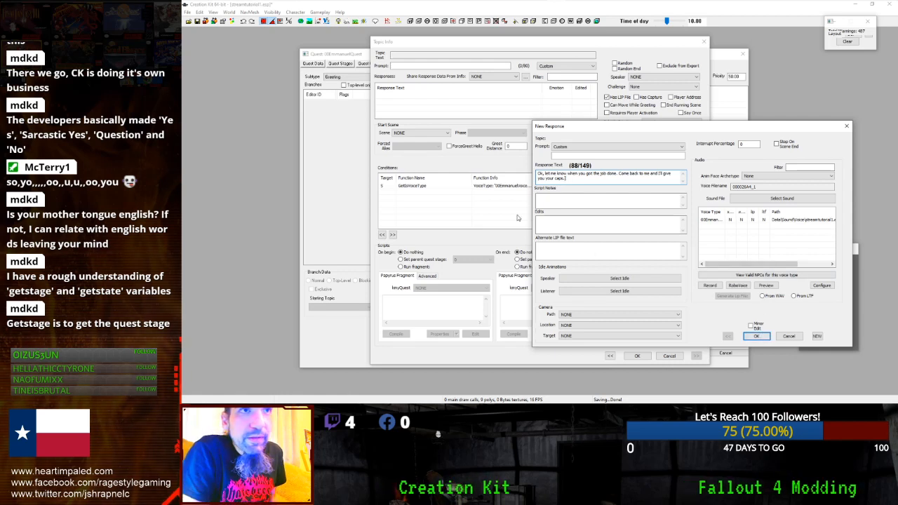
{"action": "left_click", "coordinate": [576, 179]}
{"action": "key", "text": "BackSpace"}
{"action": "key", "text": "BackSpace"}
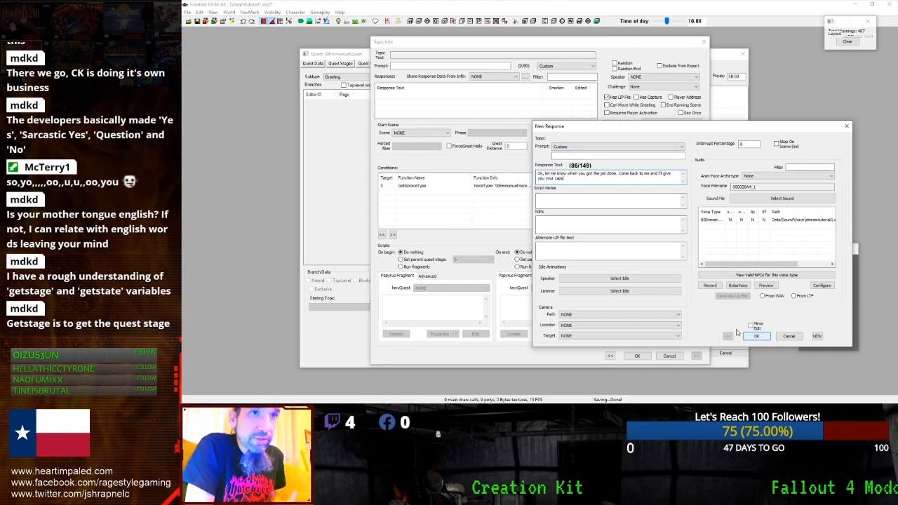
{"action": "left_click", "coordinate": [756, 337]}
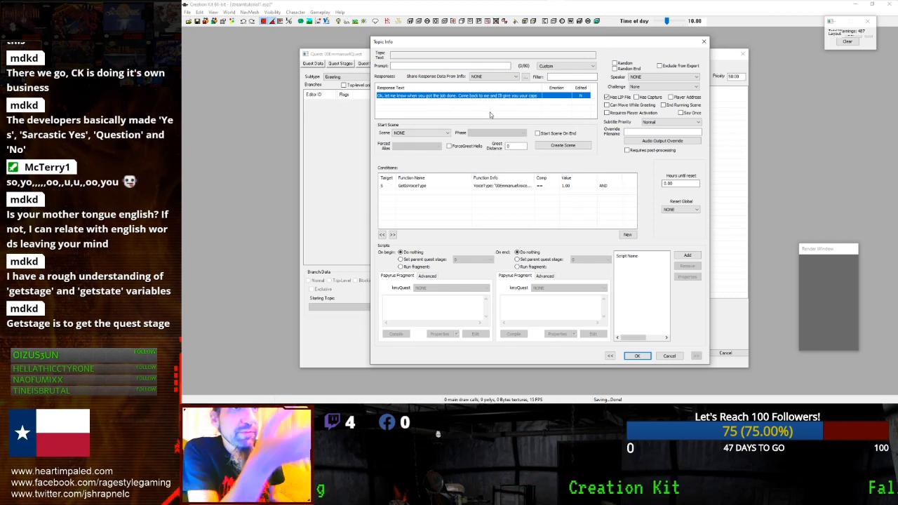
{"action": "left_click", "coordinate": [448, 186]}
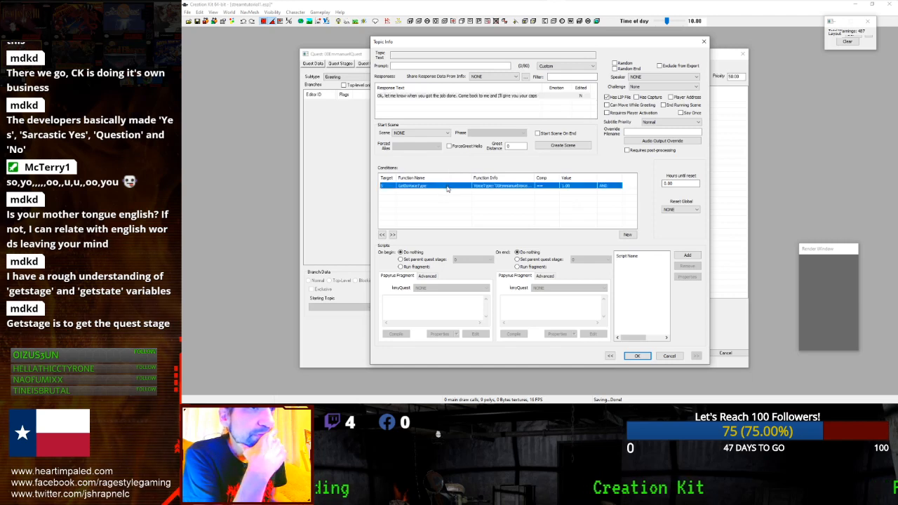
- Tick End Running Scene and add a new GetStage condition
{"action": "left_click", "coordinate": [665, 108]}
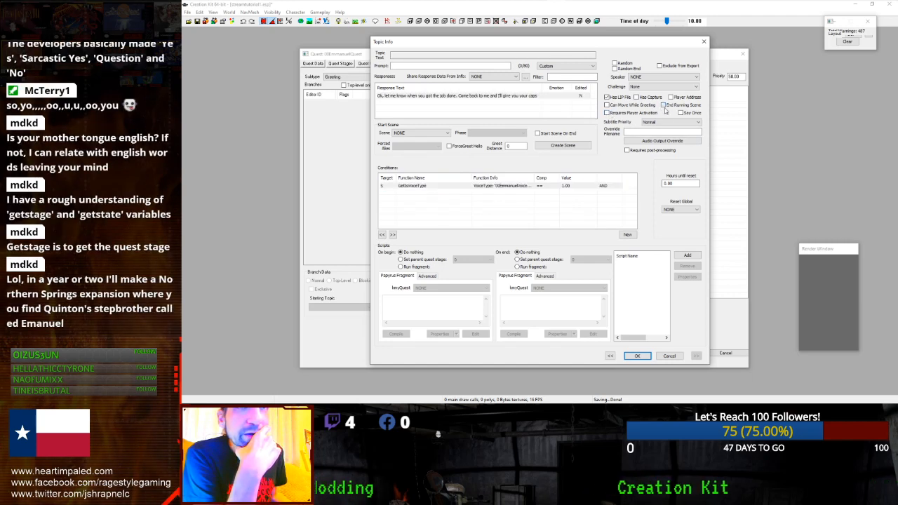
{"action": "left_click", "coordinate": [412, 185]}
{"action": "right_click", "coordinate": [415, 199]}
{"action": "left_click", "coordinate": [450, 202]}
{"action": "left_click", "coordinate": [457, 225]}
{"action": "type", "text": "getstage"}
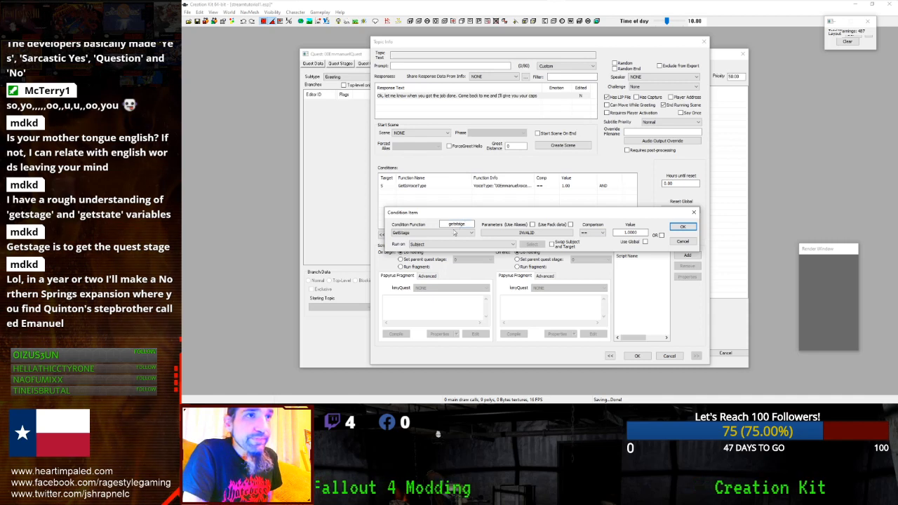
{"action": "left_click", "coordinate": [443, 237]}
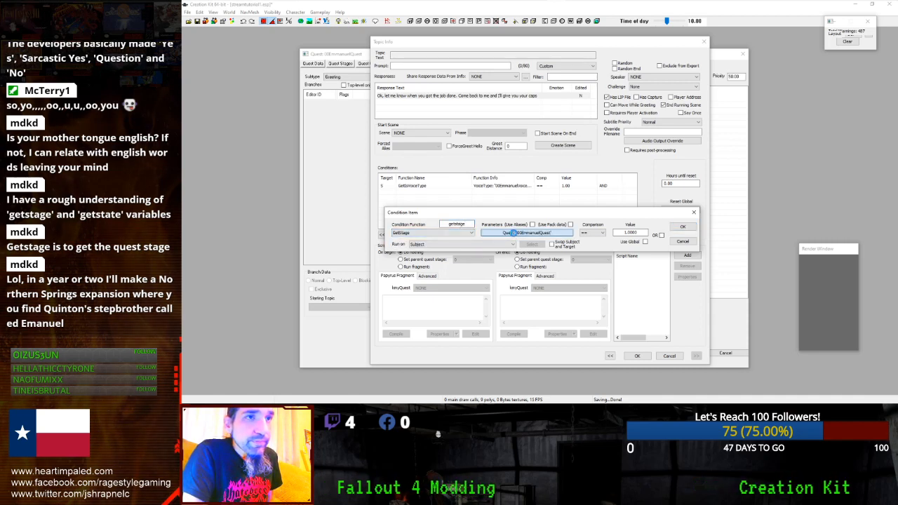
- Set the GetStage condition to 00EmmanuelQuest == 10 and close the Topic Info
{"action": "left_click", "coordinate": [513, 233]}
{"action": "left_click", "coordinate": [474, 259]}
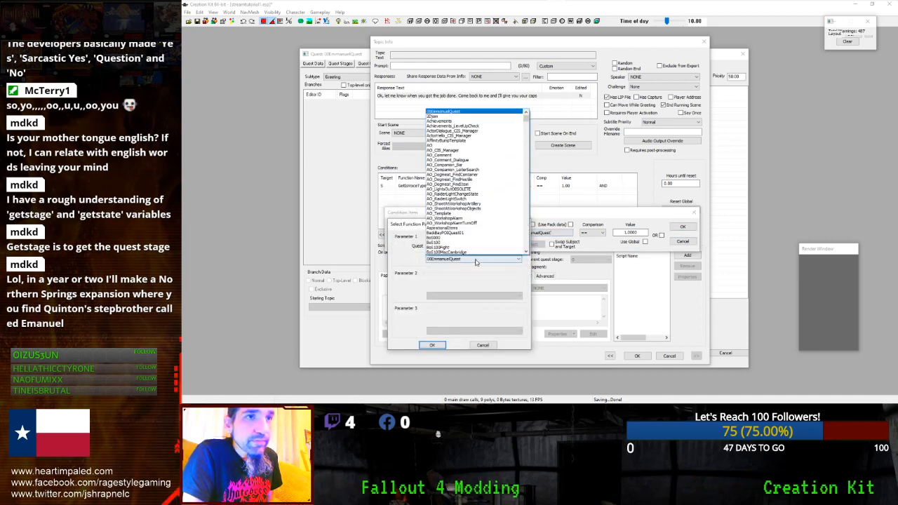
{"action": "left_click", "coordinate": [475, 260]}
{"action": "left_click", "coordinate": [432, 345]}
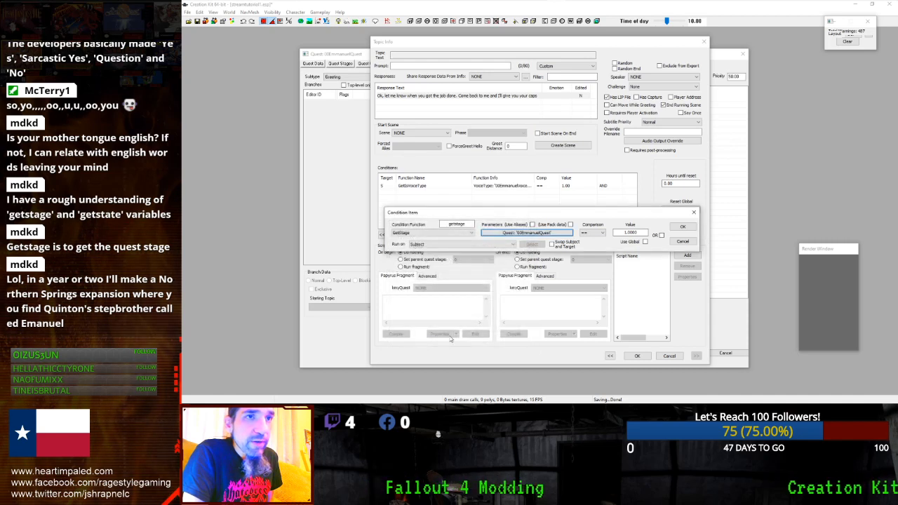
{"action": "double_click", "coordinate": [630, 232]}
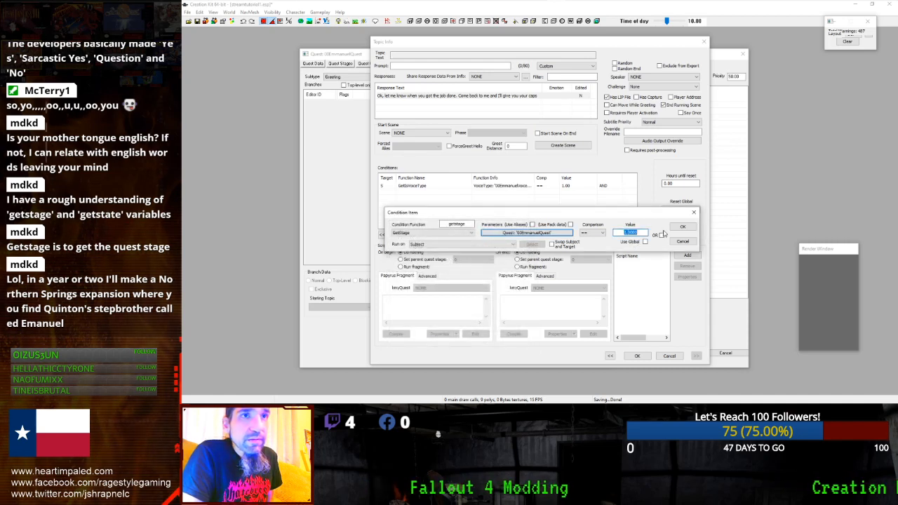
{"action": "type", "text": "10"}
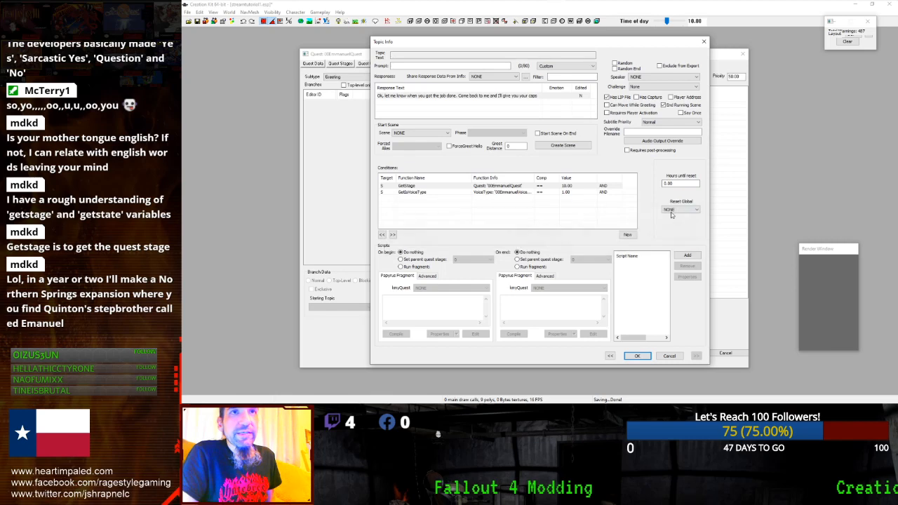
{"action": "key", "text": "Return"}
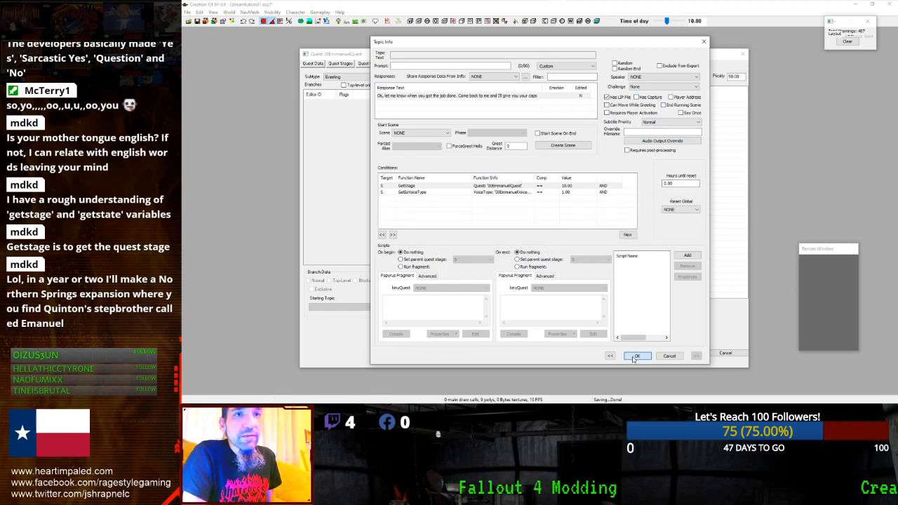
{"action": "left_click", "coordinate": [636, 355]}
{"action": "left_click", "coordinate": [503, 105]}
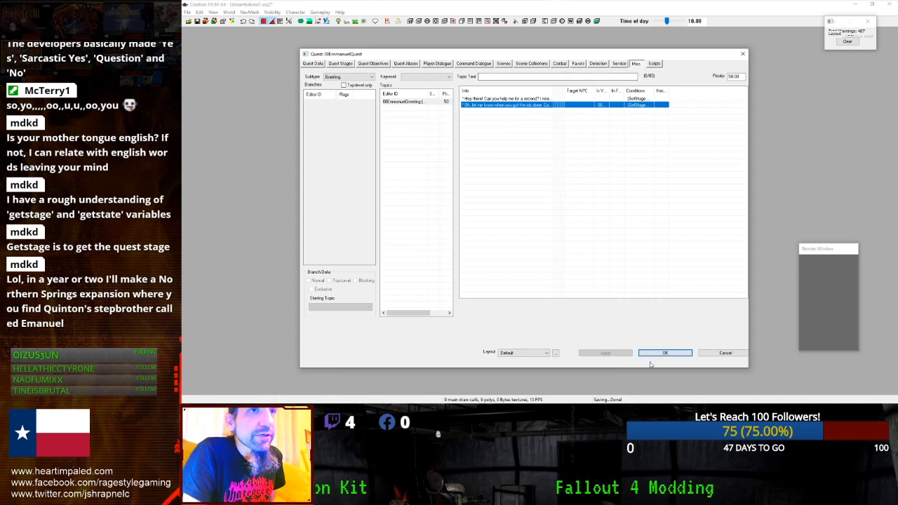
- Turn on player dialogue for Phase 1 of scene 00EQ2 and open its Start Greeting action
{"action": "left_click", "coordinate": [503, 63]}
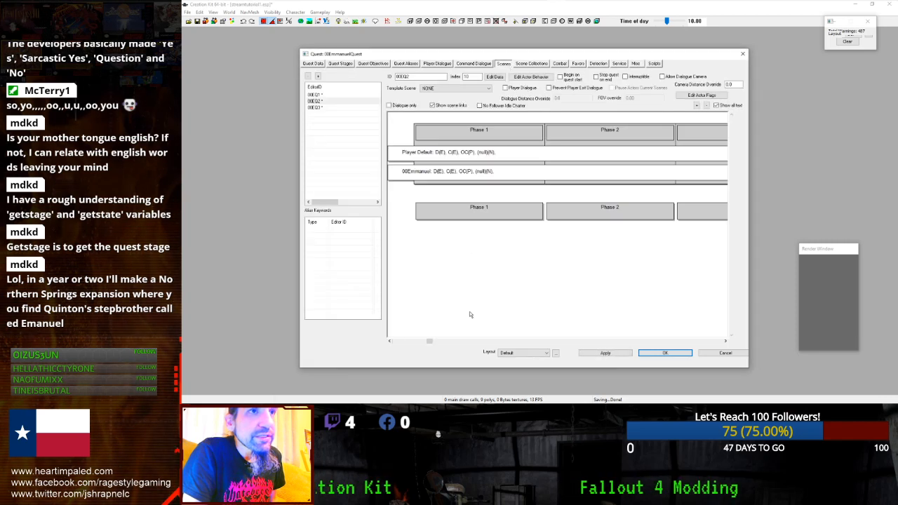
{"action": "left_click", "coordinate": [496, 139]}
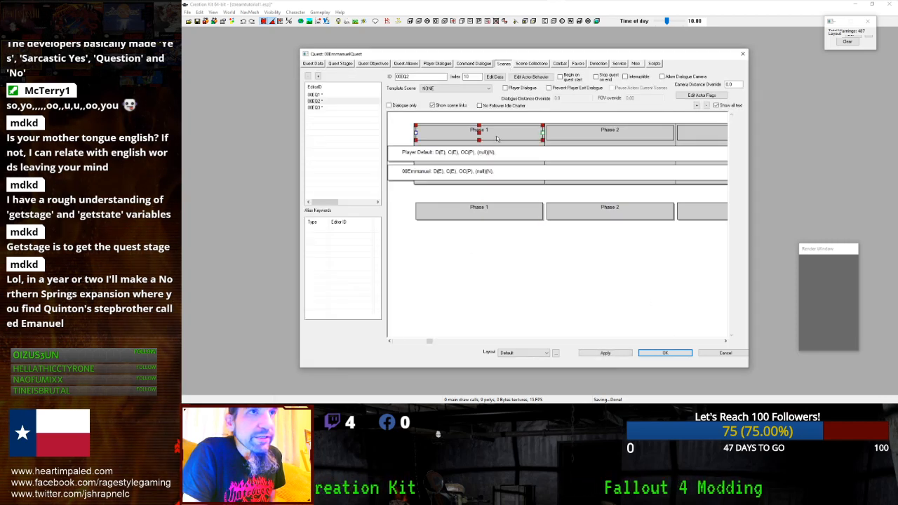
{"action": "left_click", "coordinate": [505, 88]}
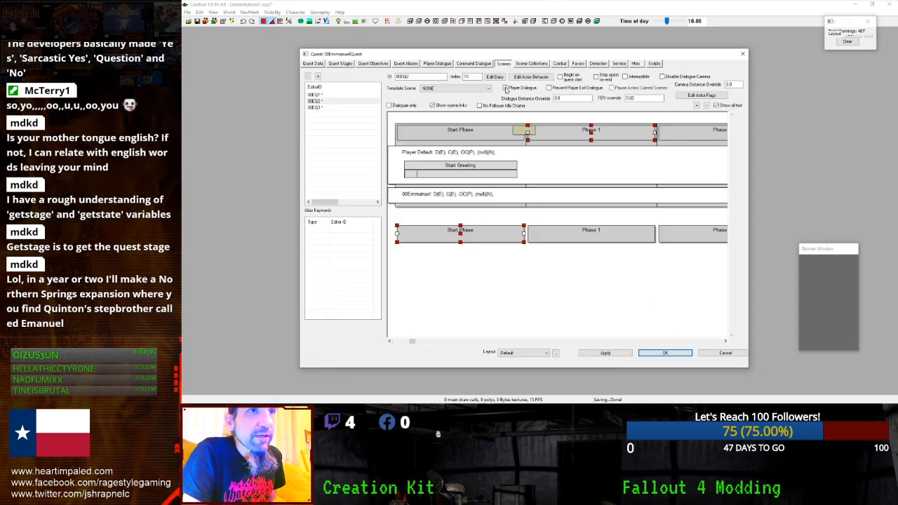
{"action": "double_click", "coordinate": [456, 174]}
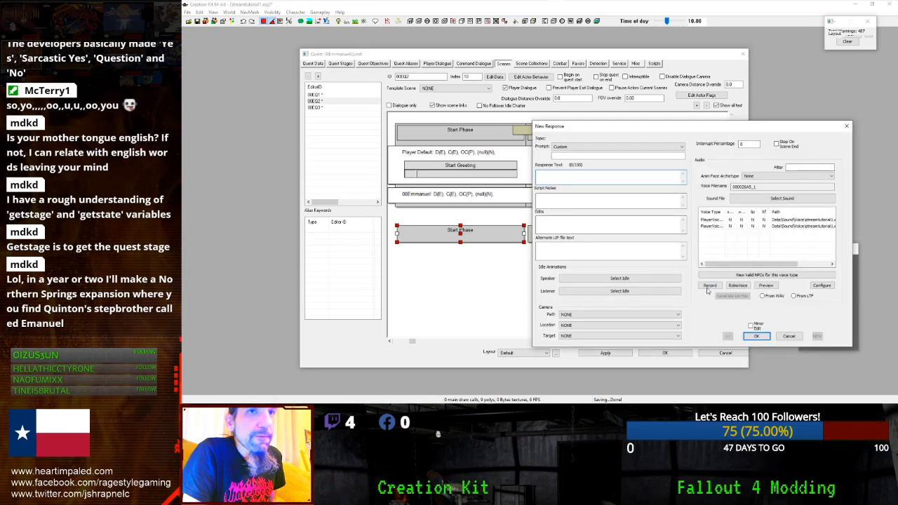
{"action": "left_click", "coordinate": [788, 336]}
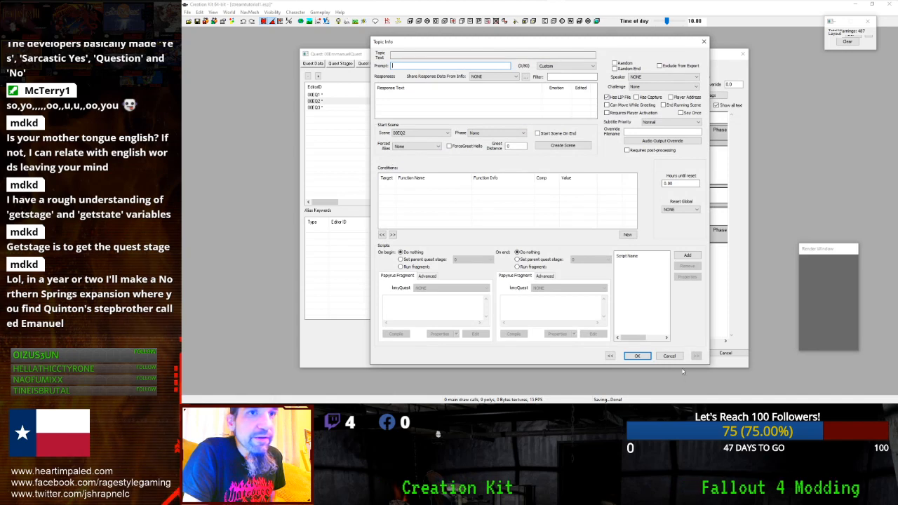
{"action": "key", "text": "Escape"}
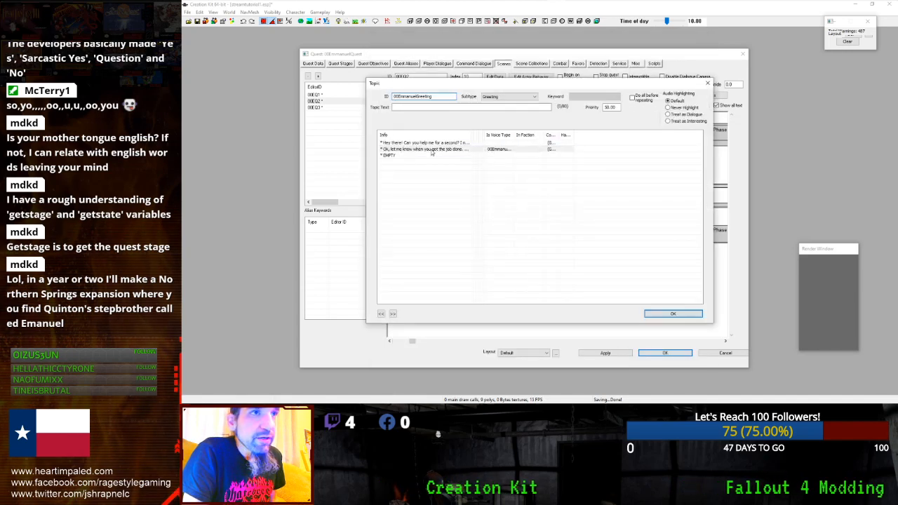
- Review the job-done line in the Start Greeting topic and dismiss the empty response and topic info
{"action": "left_click", "coordinate": [441, 149]}
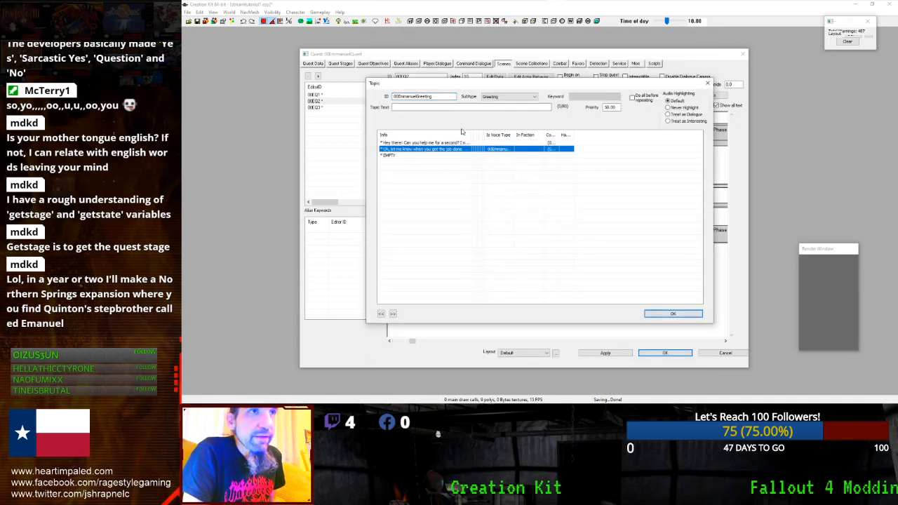
{"action": "left_click", "coordinate": [672, 314]}
{"action": "double_click", "coordinate": [444, 171]}
{"action": "left_click", "coordinate": [424, 149]}
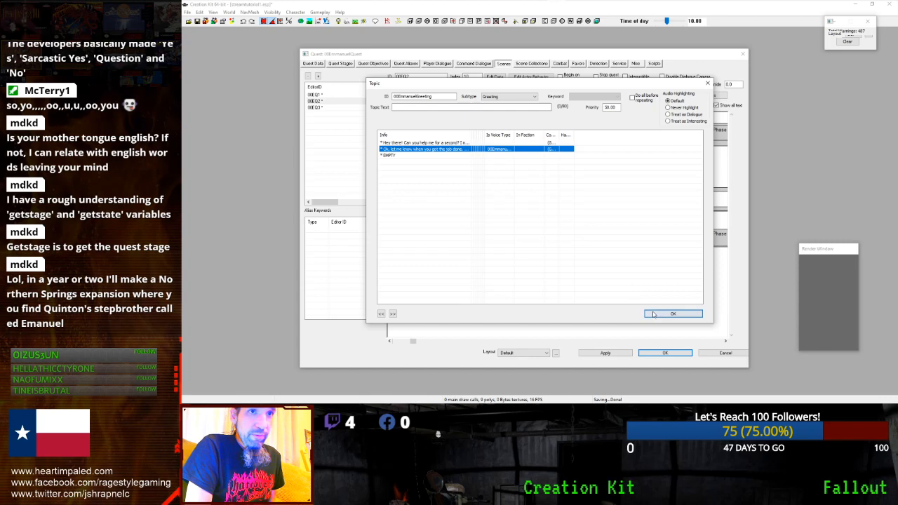
{"action": "left_click", "coordinate": [653, 314]}
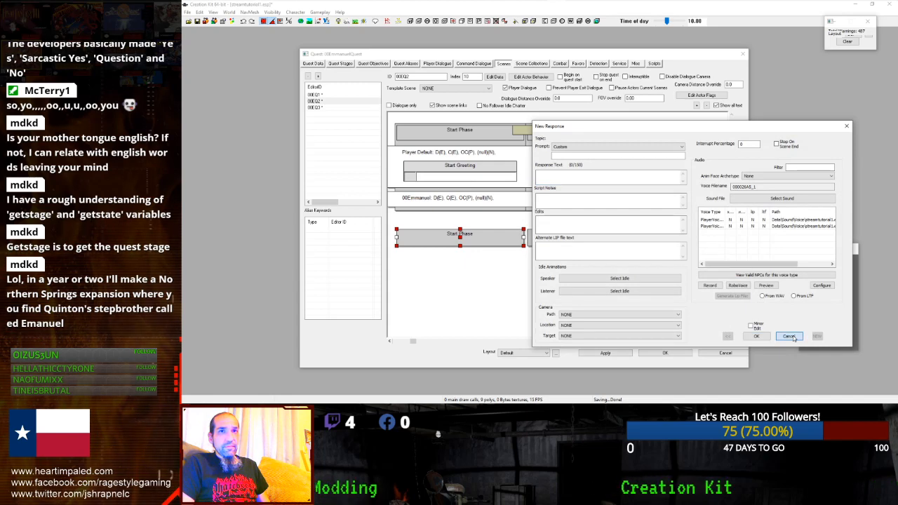
{"action": "left_click", "coordinate": [788, 337]}
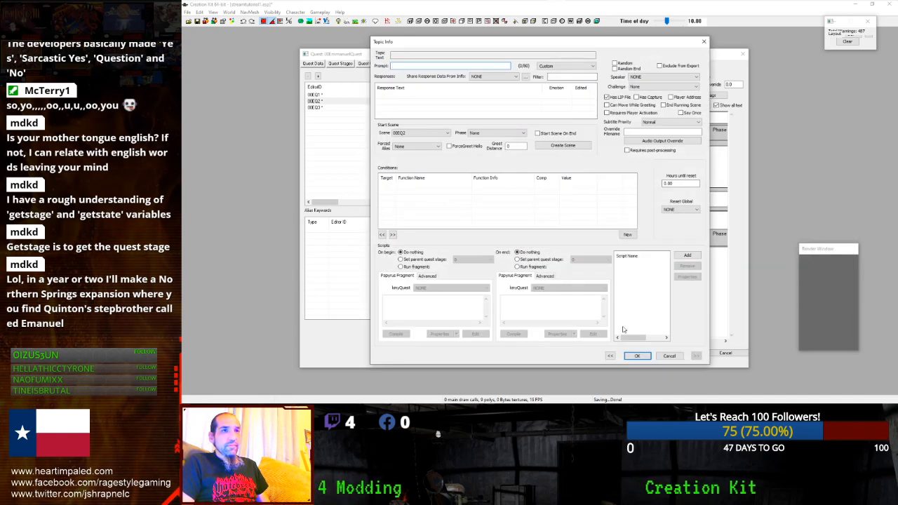
{"action": "left_click", "coordinate": [669, 355]}
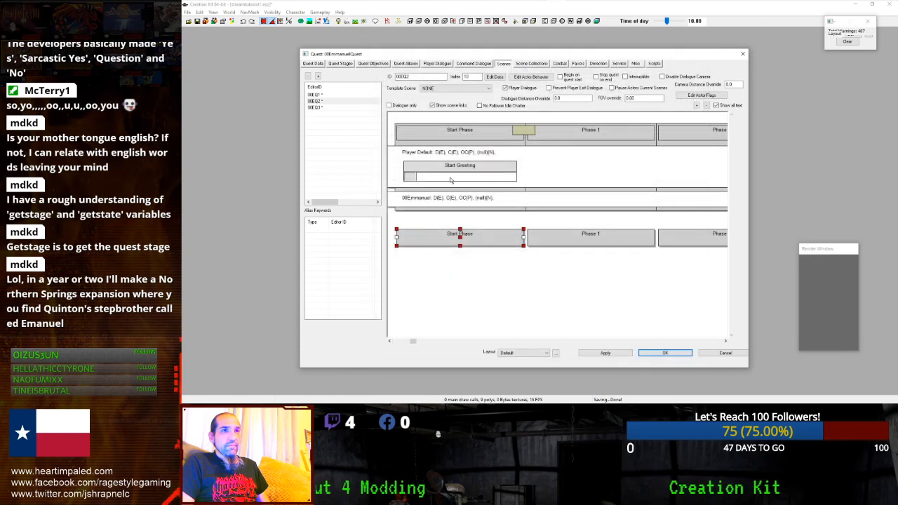
- Remove the Start Greeting action from the Start Phase, then re-edit it to check the job-done line
{"action": "left_click", "coordinate": [572, 133]}
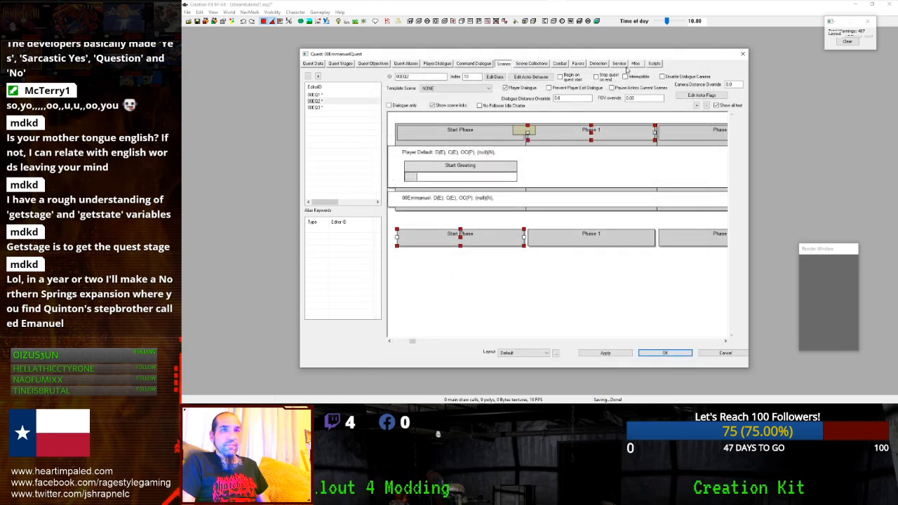
{"action": "left_click", "coordinate": [484, 135]}
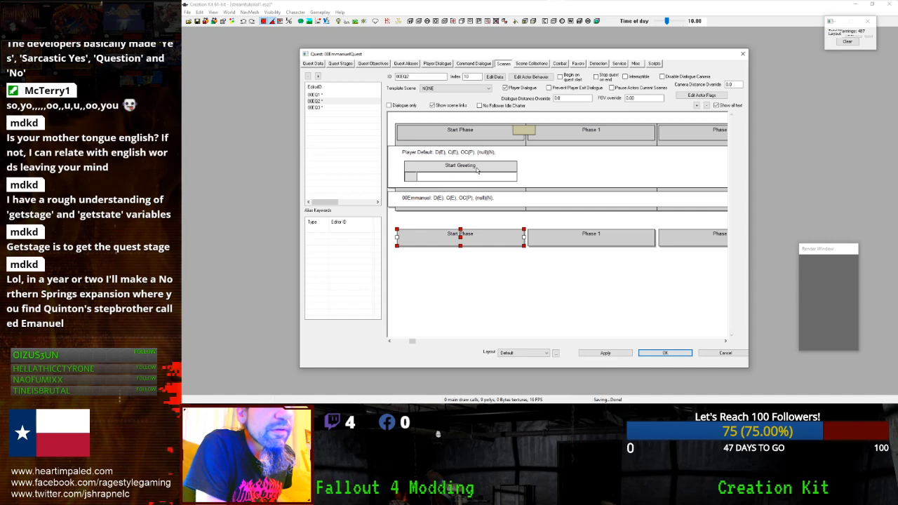
{"action": "right_click", "coordinate": [476, 167]}
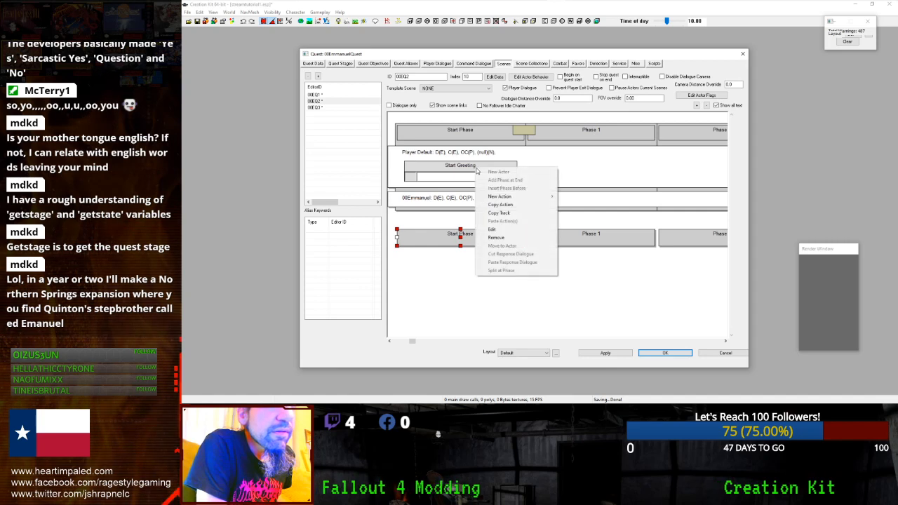
{"action": "left_click", "coordinate": [492, 238]}
{"action": "left_click", "coordinate": [529, 228]}
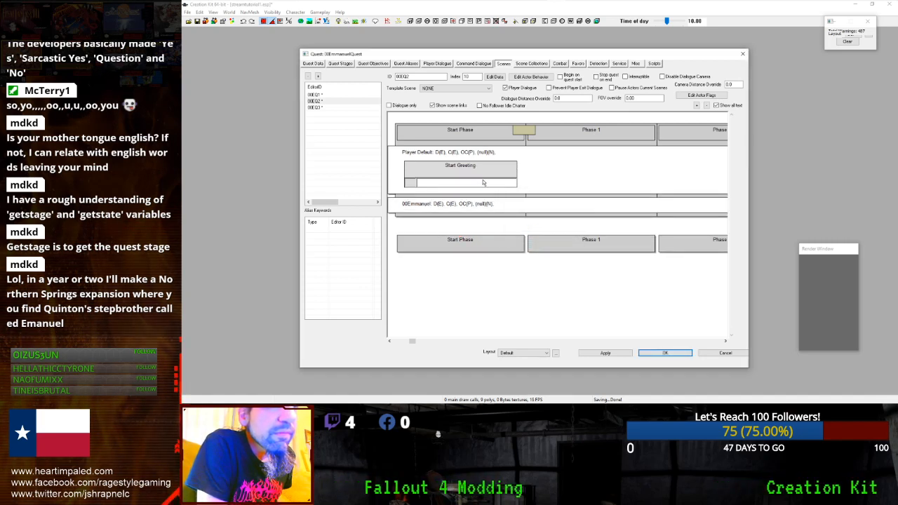
{"action": "right_click", "coordinate": [415, 175]}
{"action": "left_click", "coordinate": [455, 239]}
{"action": "left_click", "coordinate": [451, 150]}
{"action": "left_click", "coordinate": [672, 315]}
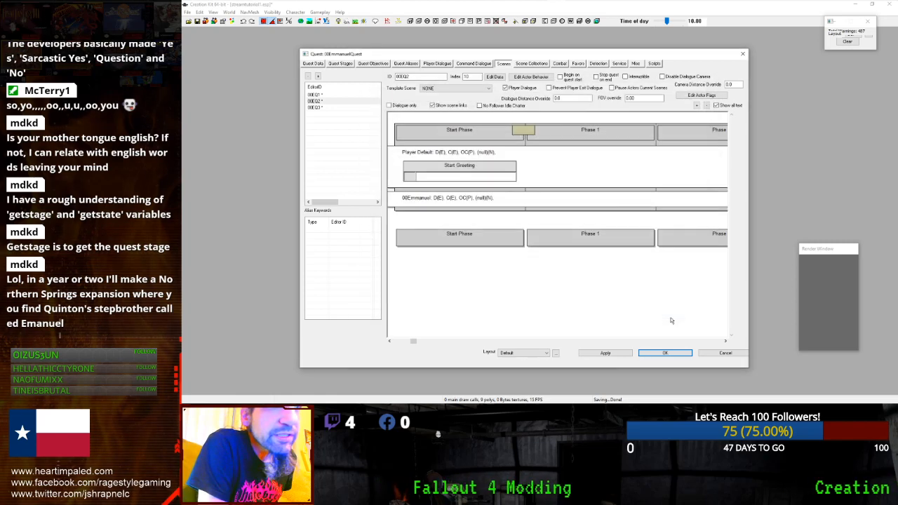
- Save and reopen 00EmmanuelQuest, then select the 'Ok, let me know…' greeting line
{"action": "left_click", "coordinate": [315, 100]}
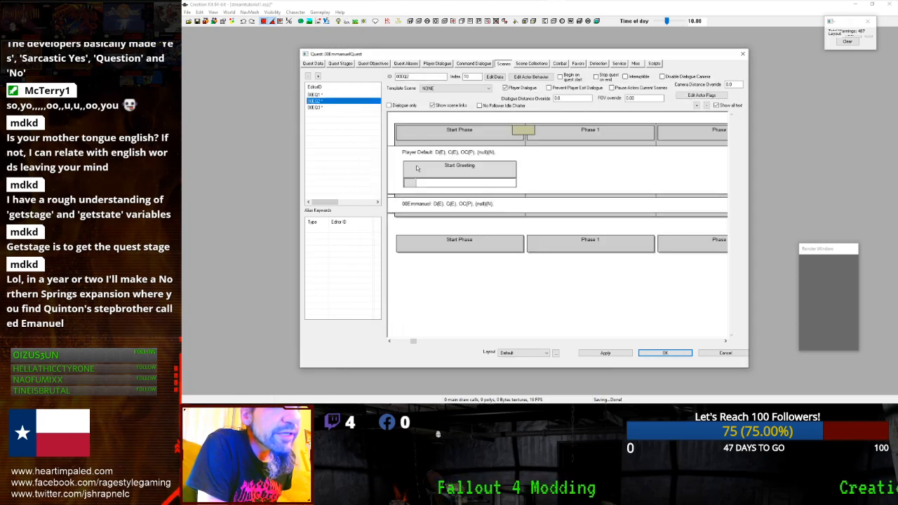
{"action": "left_click", "coordinate": [656, 354]}
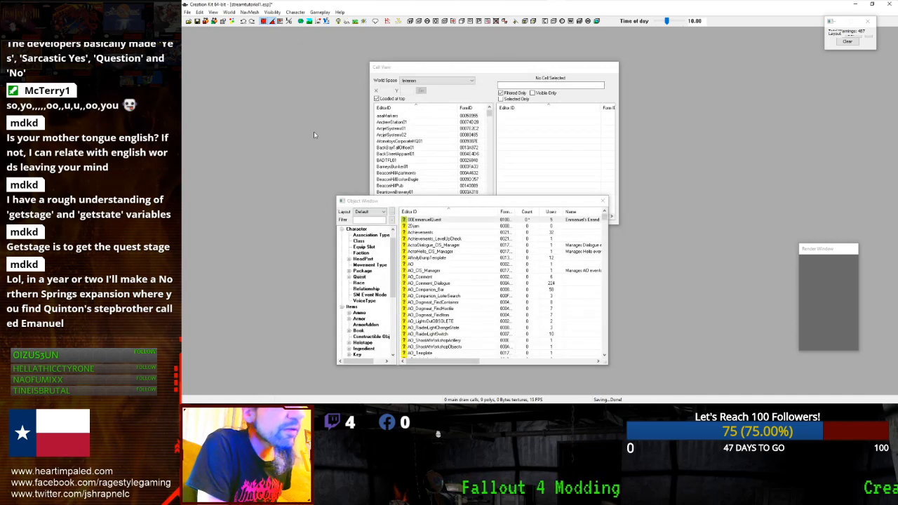
{"action": "double_click", "coordinate": [409, 220]}
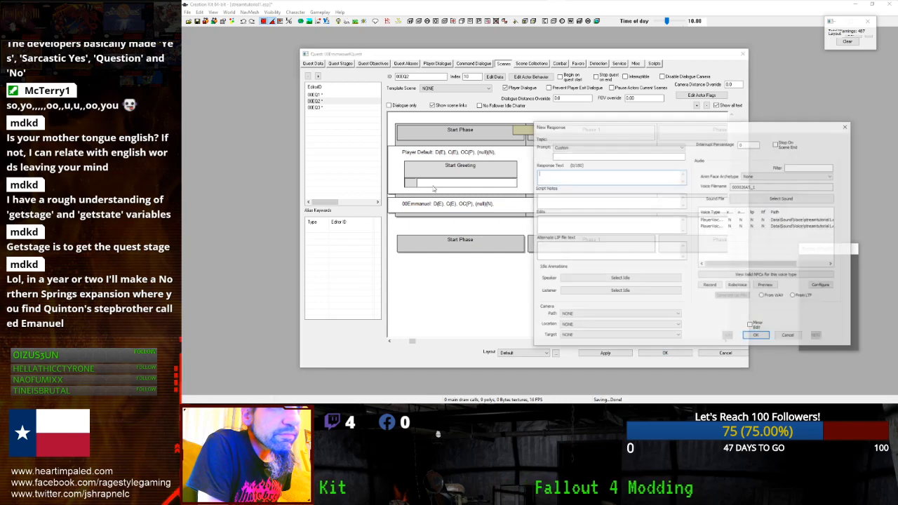
{"action": "left_click", "coordinate": [756, 336]}
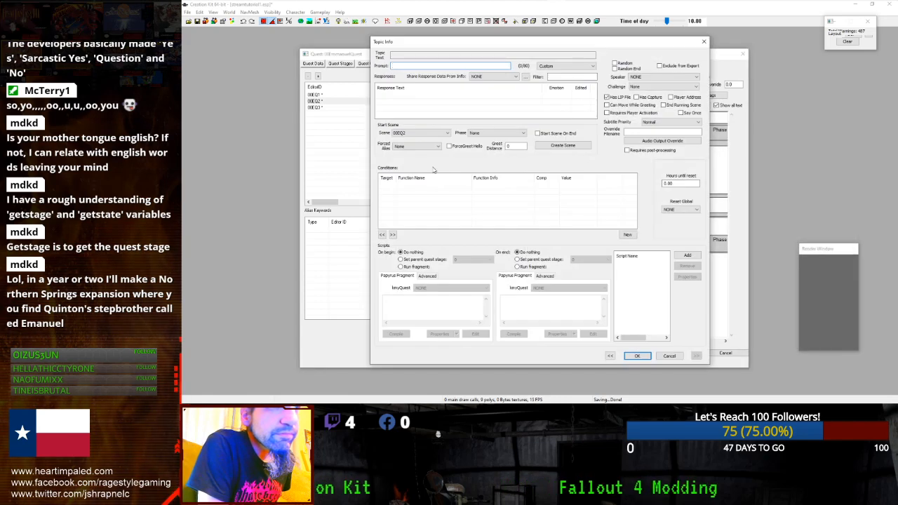
{"action": "left_click", "coordinate": [669, 355]}
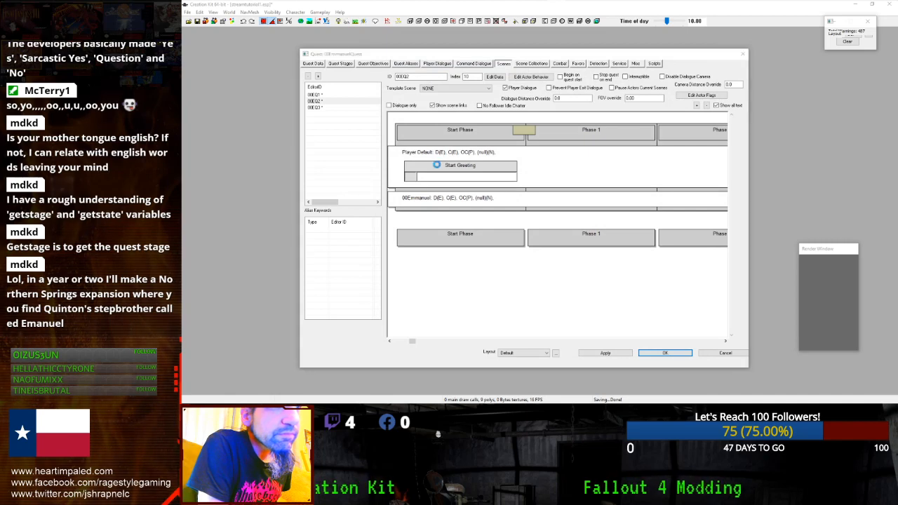
{"action": "left_click", "coordinate": [423, 150]}
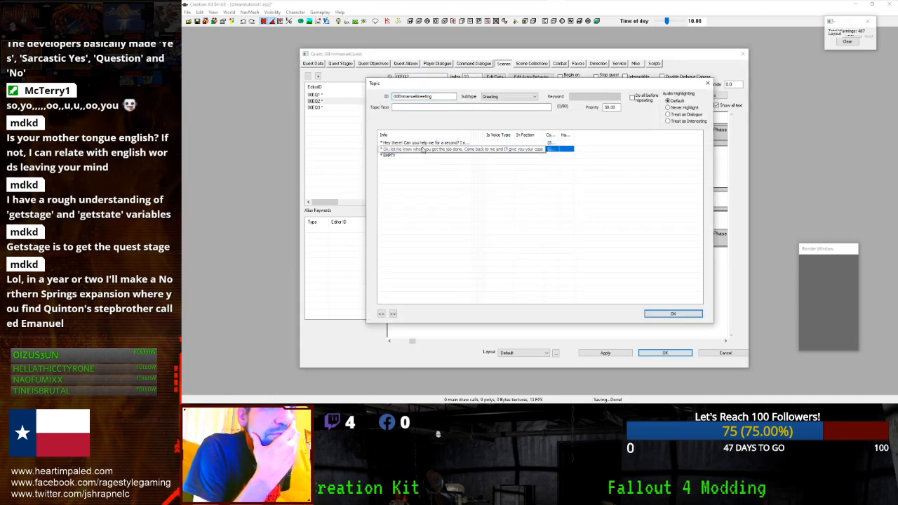
- Use Make Shared Info / Move to Topic to attach the 'Ok, let me know…' line to a quest topic
{"action": "right_click", "coordinate": [423, 149]}
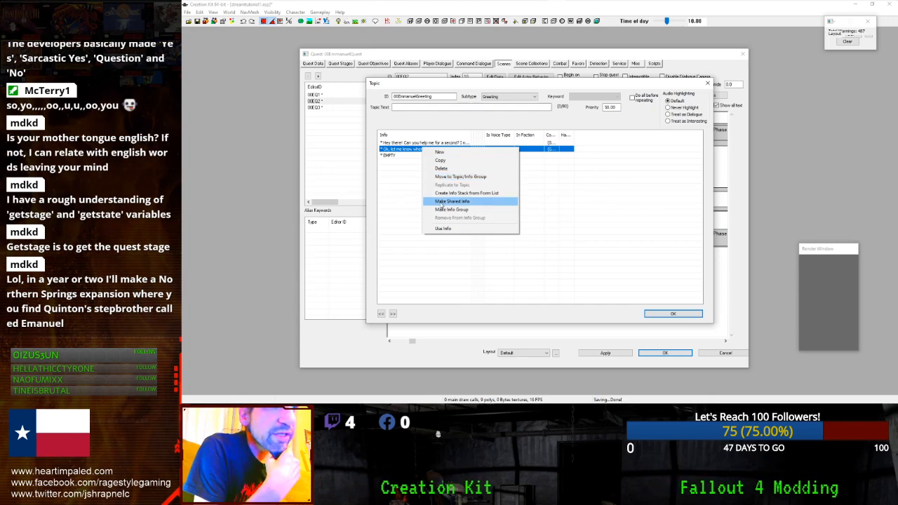
{"action": "left_click", "coordinate": [438, 176]}
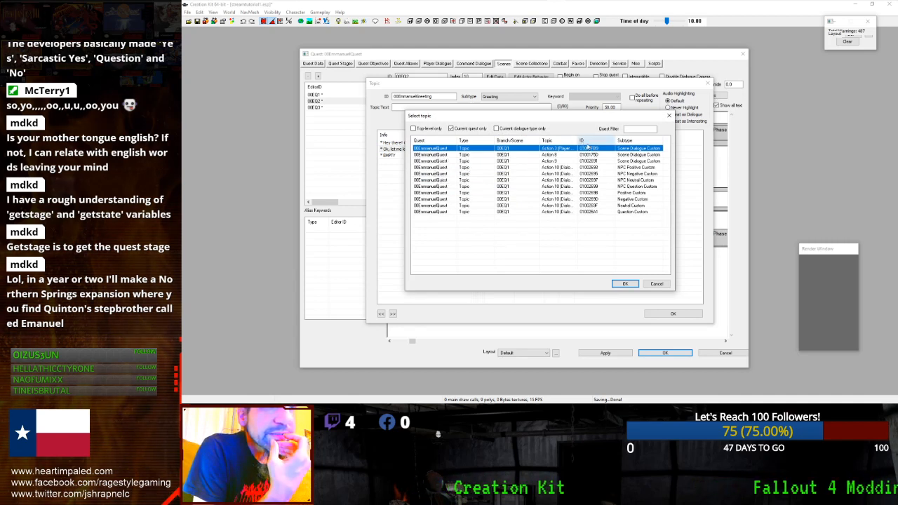
{"action": "left_click_drag", "start_coordinate": [577, 141], "coordinate": [625, 141]}
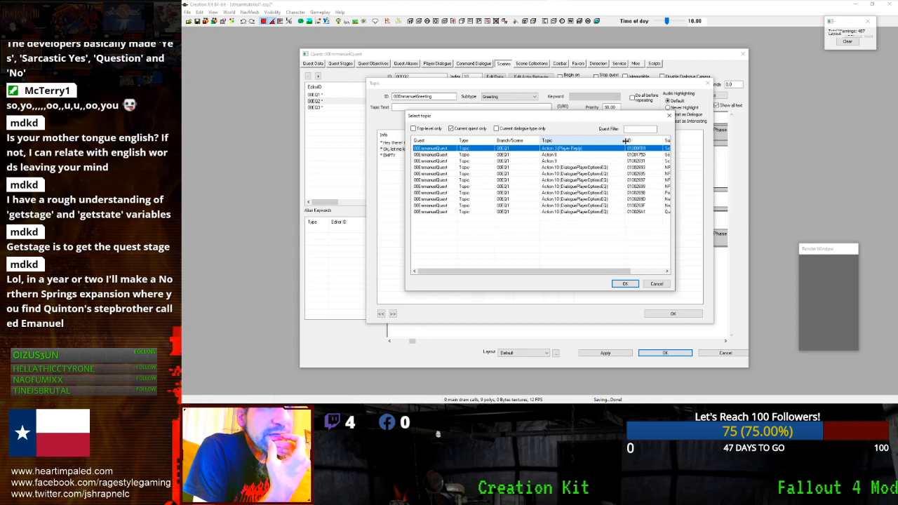
{"action": "left_click", "coordinate": [625, 284]}
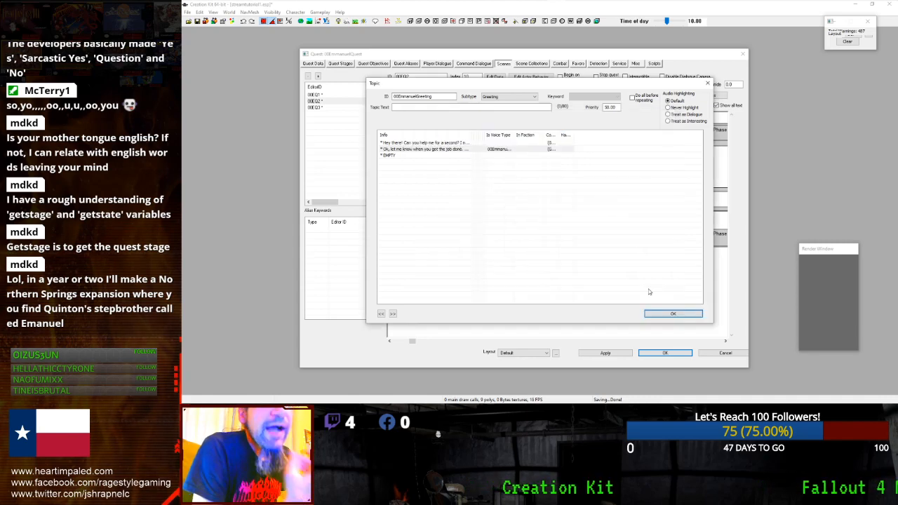
{"action": "left_click", "coordinate": [705, 84]}
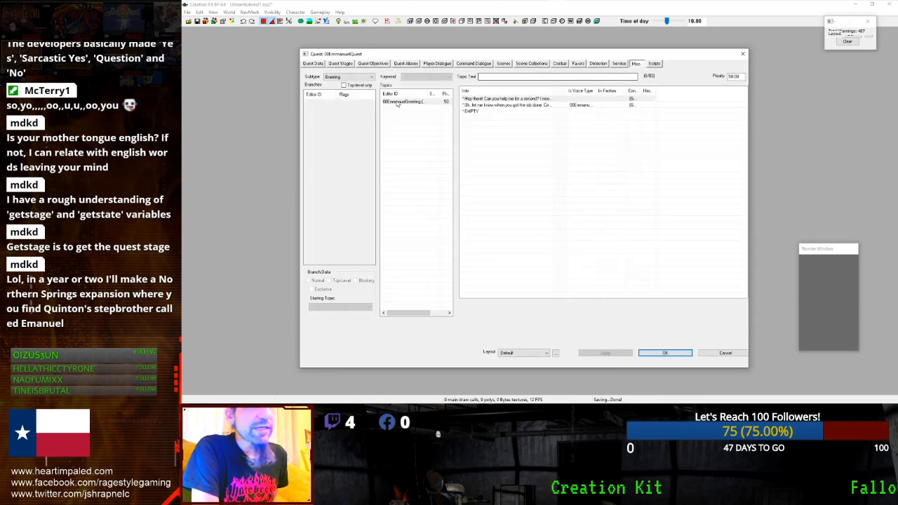
- Set the 'Ok, let me know…' greeting info's Start Scene to 00EQ2 and confirm it
{"action": "left_click", "coordinate": [491, 105]}
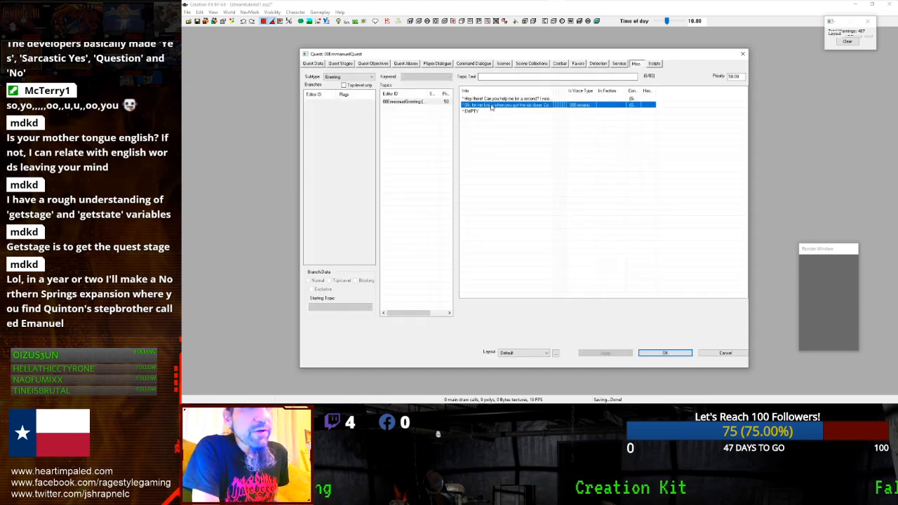
{"action": "double_click", "coordinate": [491, 105]}
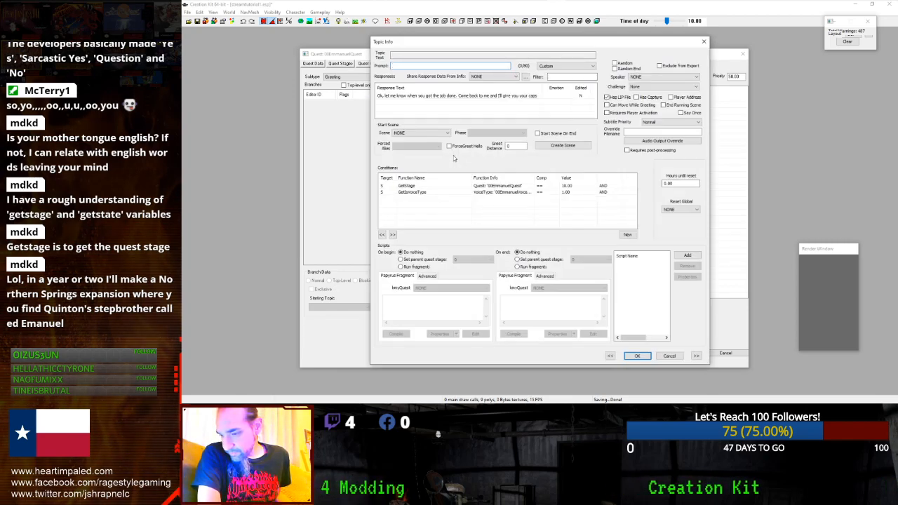
{"action": "left_click", "coordinate": [451, 190]}
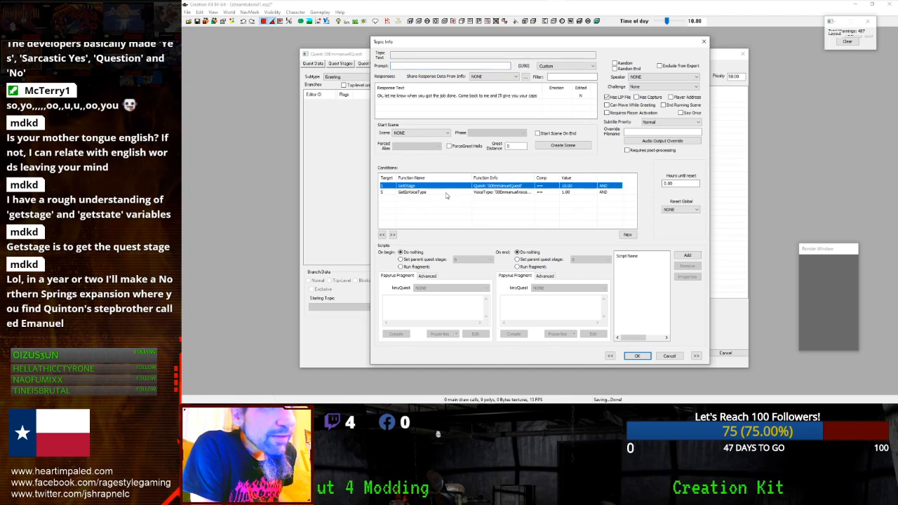
{"action": "left_click", "coordinate": [424, 134]}
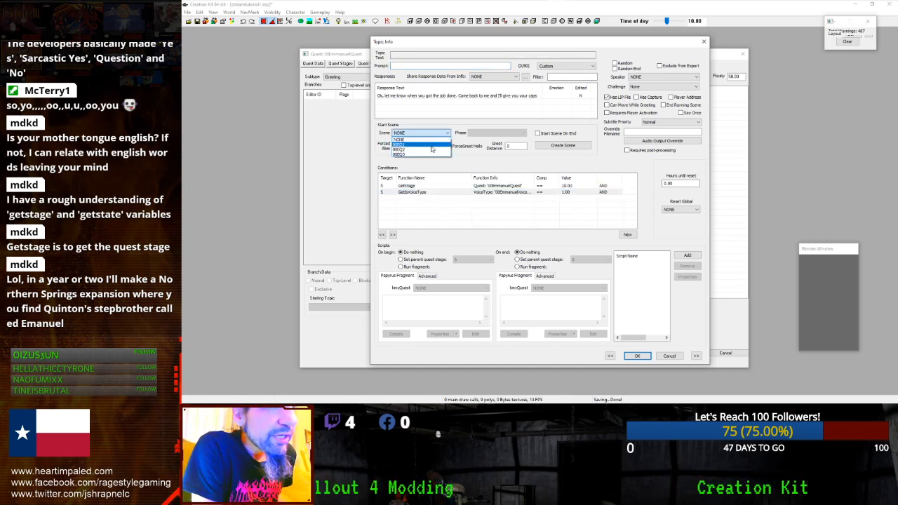
{"action": "left_click", "coordinate": [429, 152]}
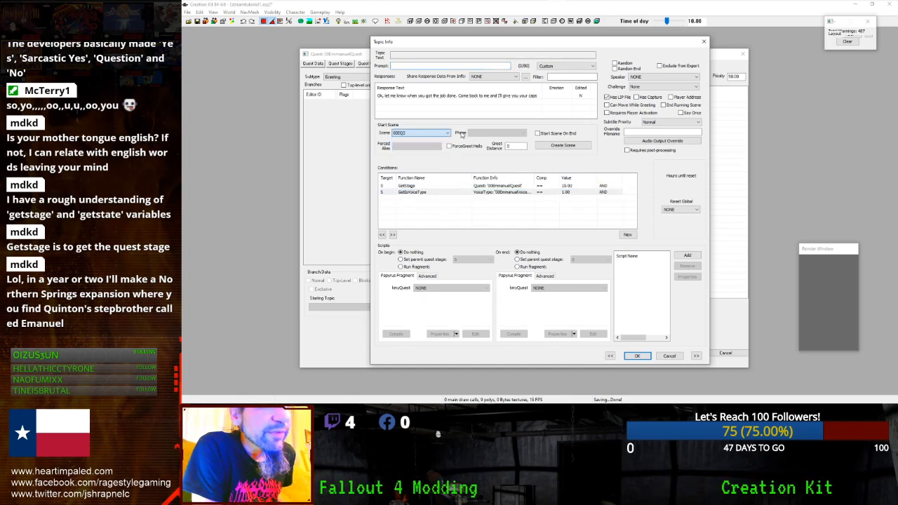
{"action": "left_click", "coordinate": [441, 135]}
{"action": "left_click", "coordinate": [432, 151]}
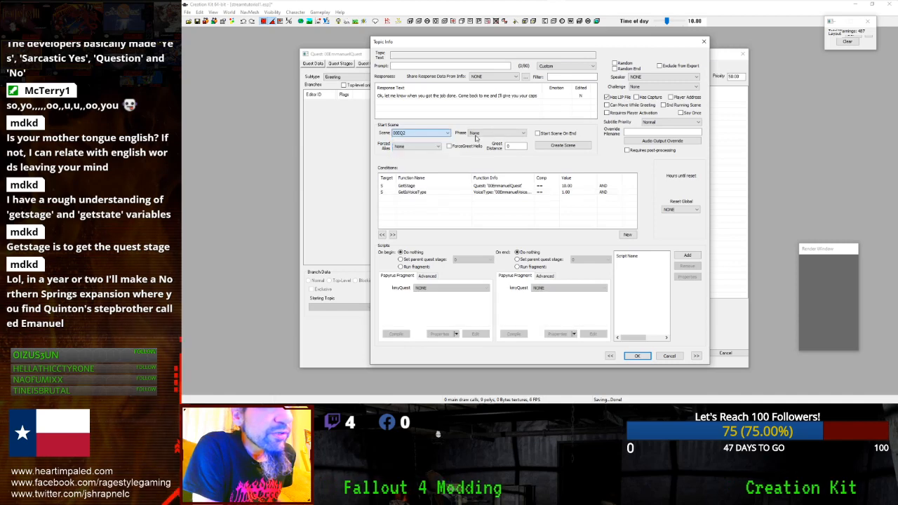
{"action": "left_click", "coordinate": [475, 190]}
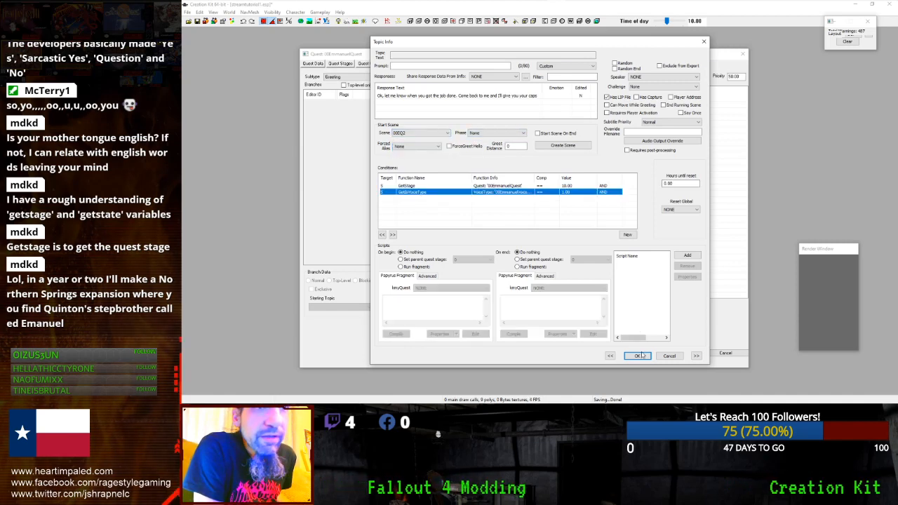
{"action": "left_click", "coordinate": [637, 356]}
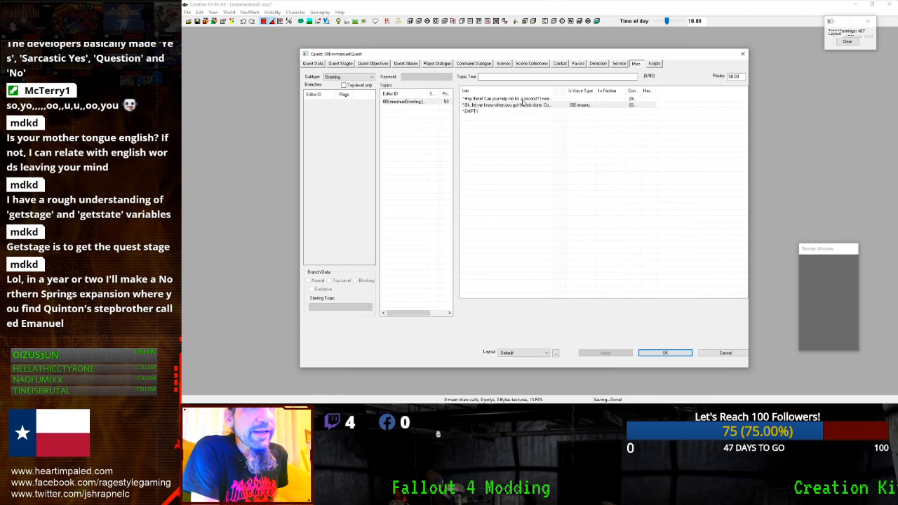
{"action": "left_click", "coordinate": [504, 64]}
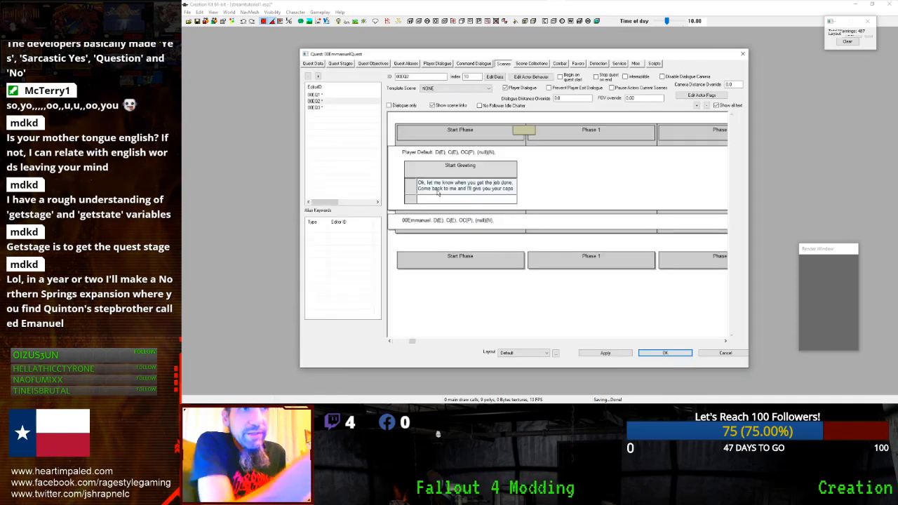
- Add a Timer action with Max Seconds 4 to the Player Default track in Phase 1
{"action": "right_click", "coordinate": [441, 201]}
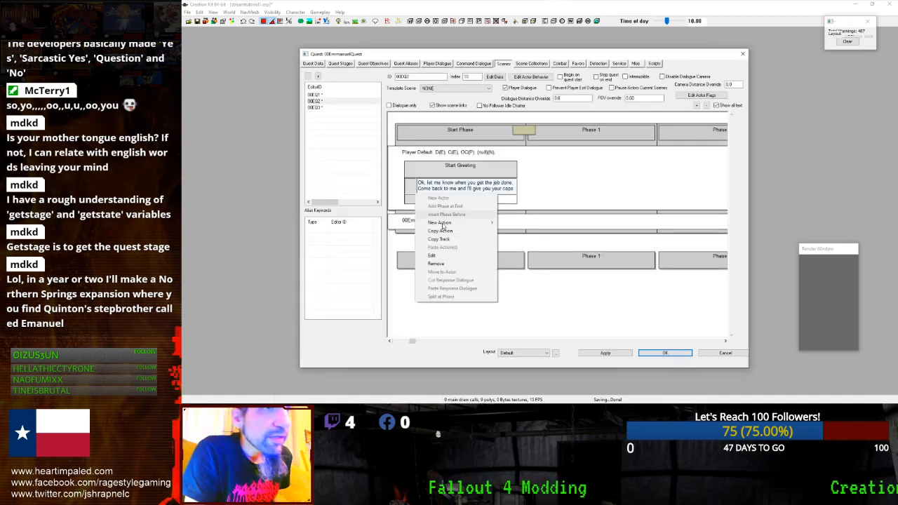
{"action": "left_click", "coordinate": [440, 264]}
{"action": "left_click", "coordinate": [560, 229]}
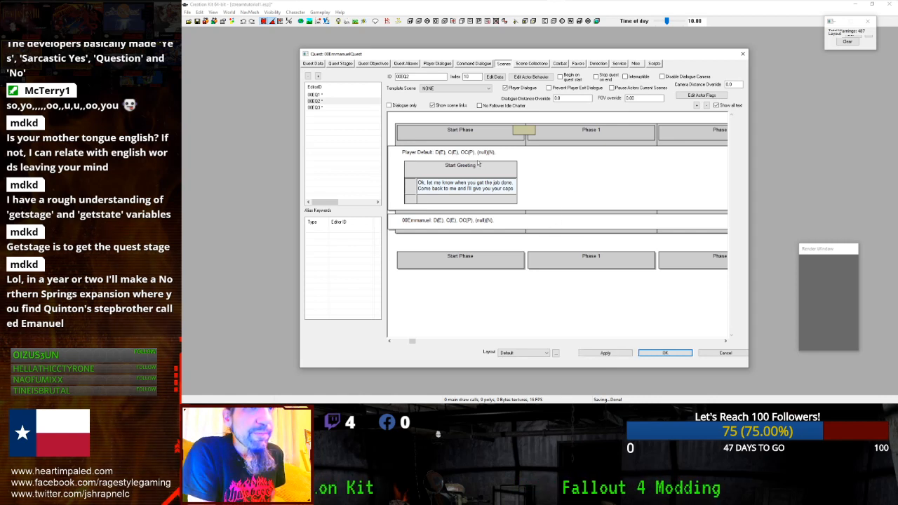
{"action": "right_click", "coordinate": [590, 178]}
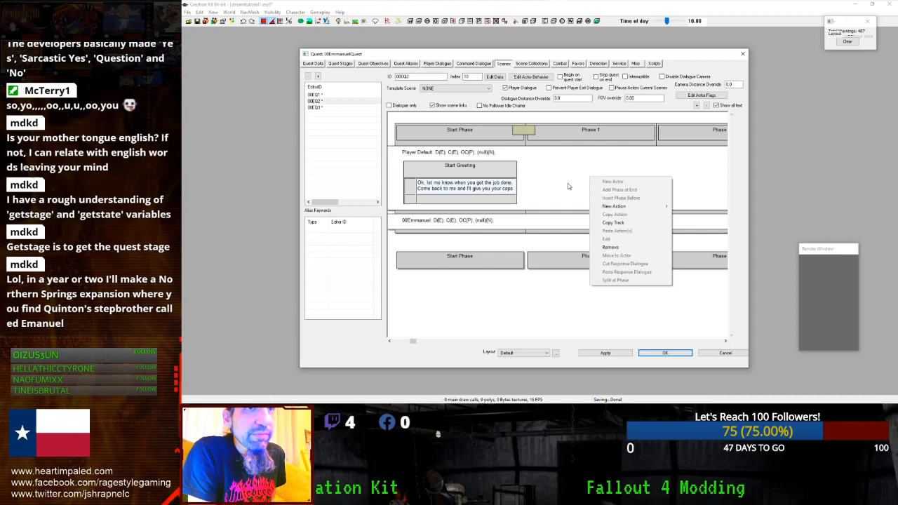
{"action": "left_click", "coordinate": [563, 188]}
{"action": "right_click", "coordinate": [562, 187]}
{"action": "mouse_move", "coordinate": [582, 215]}
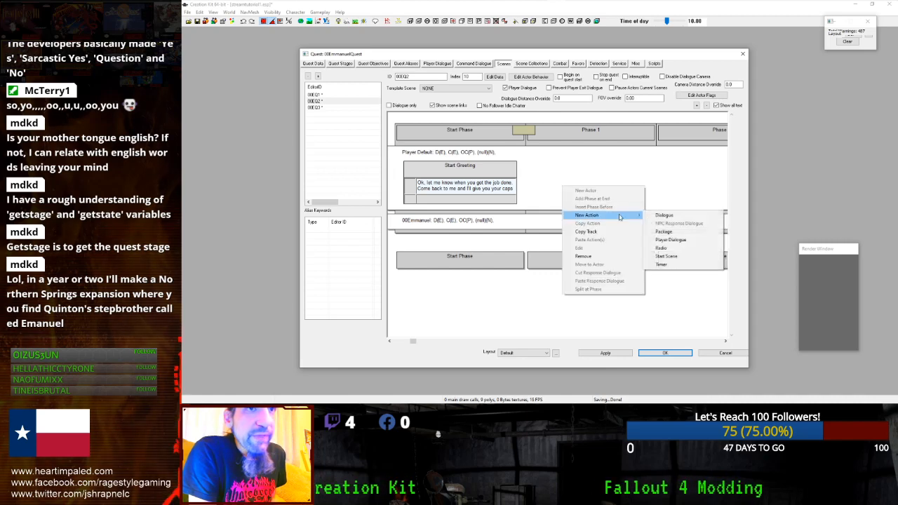
{"action": "left_click", "coordinate": [654, 270]}
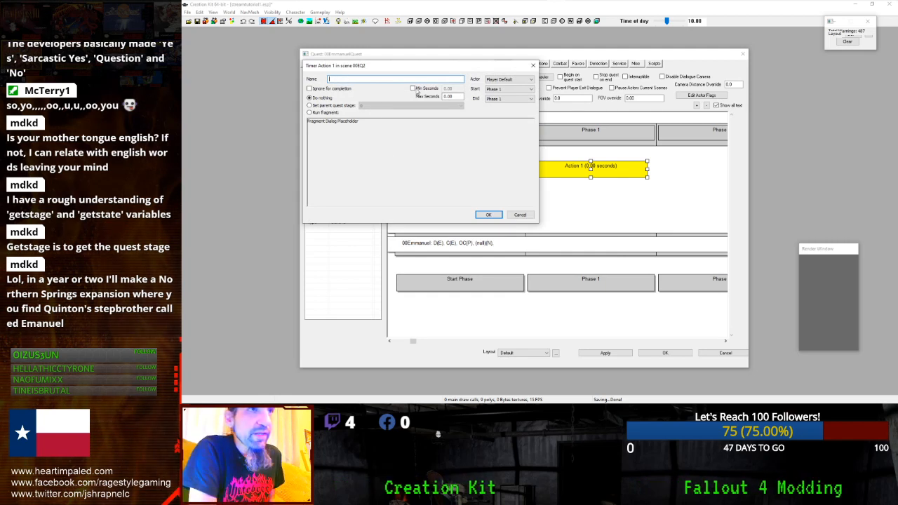
{"action": "left_click", "coordinate": [454, 96]}
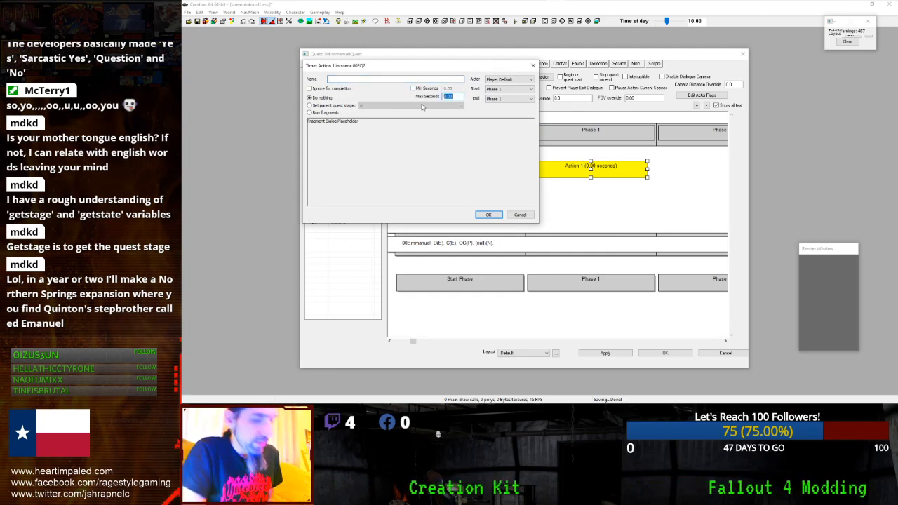
{"action": "type", "text": "4"}
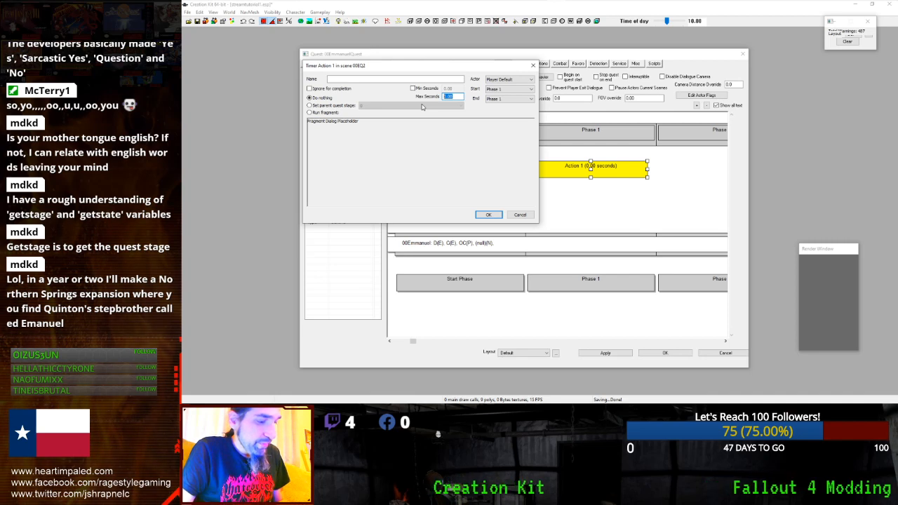
{"action": "key", "text": "Return"}
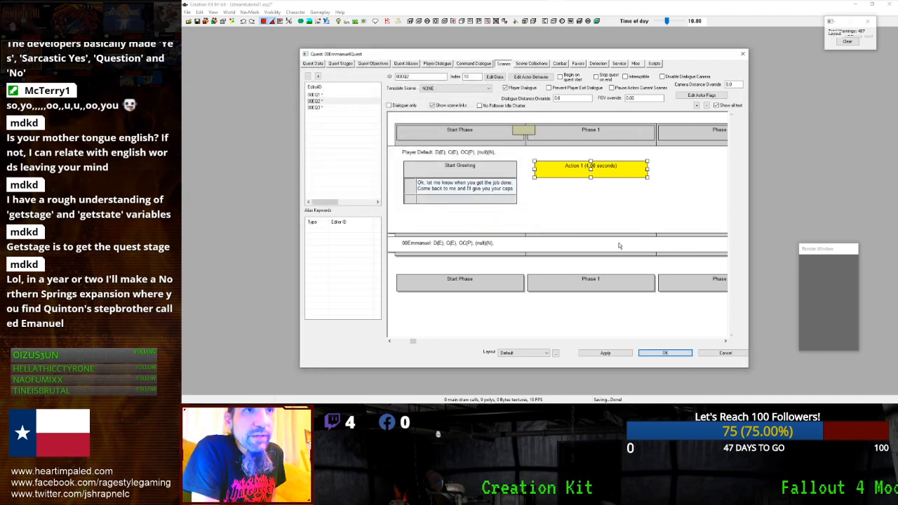
{"action": "left_click", "coordinate": [608, 343]}
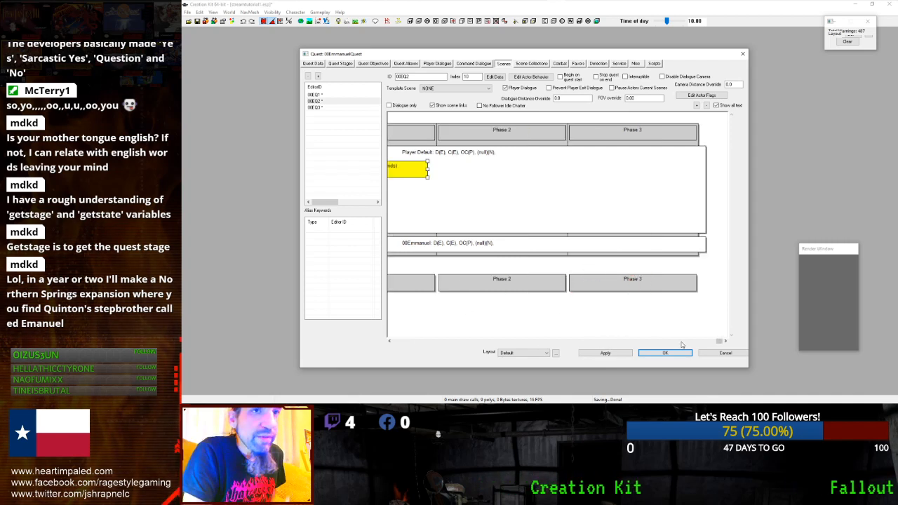
- Add a dialogue action to scene 00EQ2 with a new empty info entry
{"action": "left_click_drag", "start_coordinate": [723, 344], "coordinate": [699, 321]}
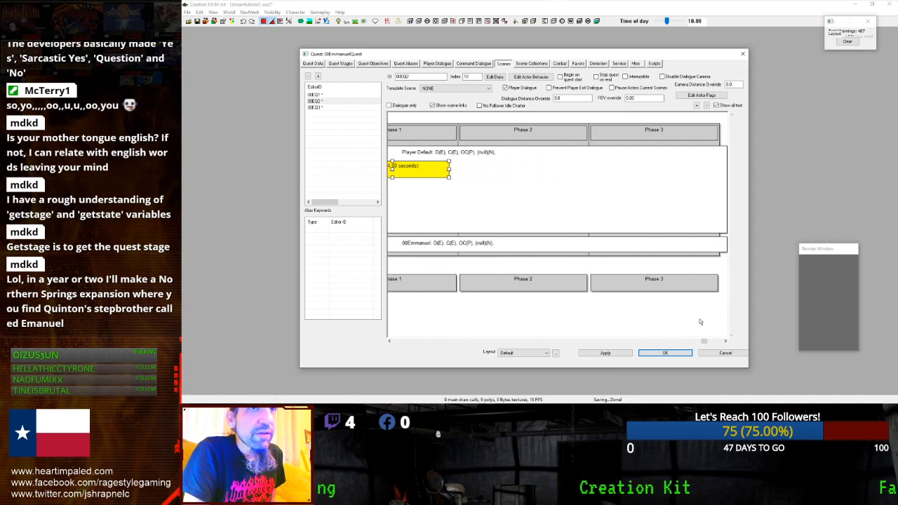
{"action": "right_click", "coordinate": [479, 190]}
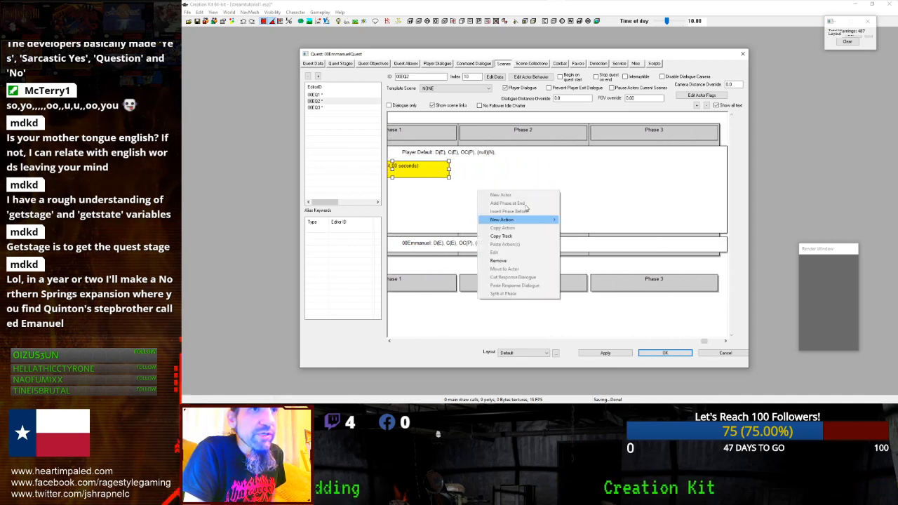
{"action": "mouse_move", "coordinate": [502, 220]}
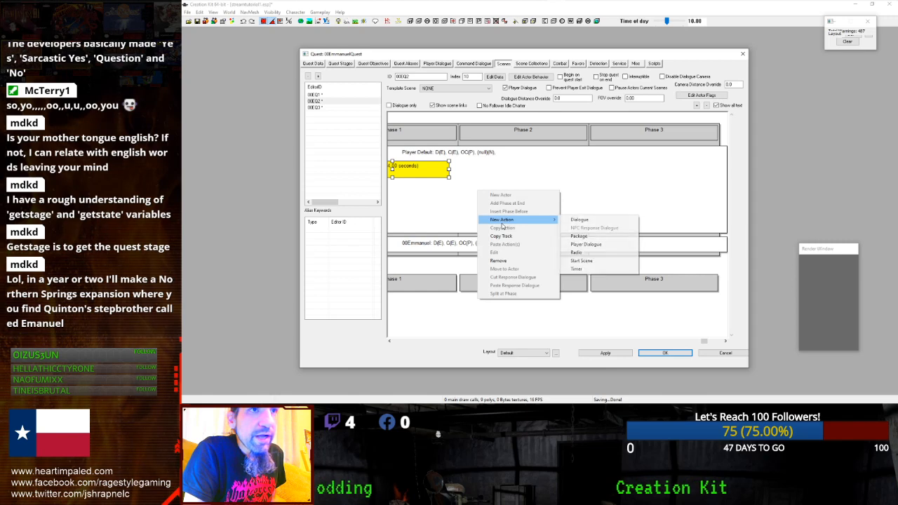
{"action": "left_click", "coordinate": [585, 223]}
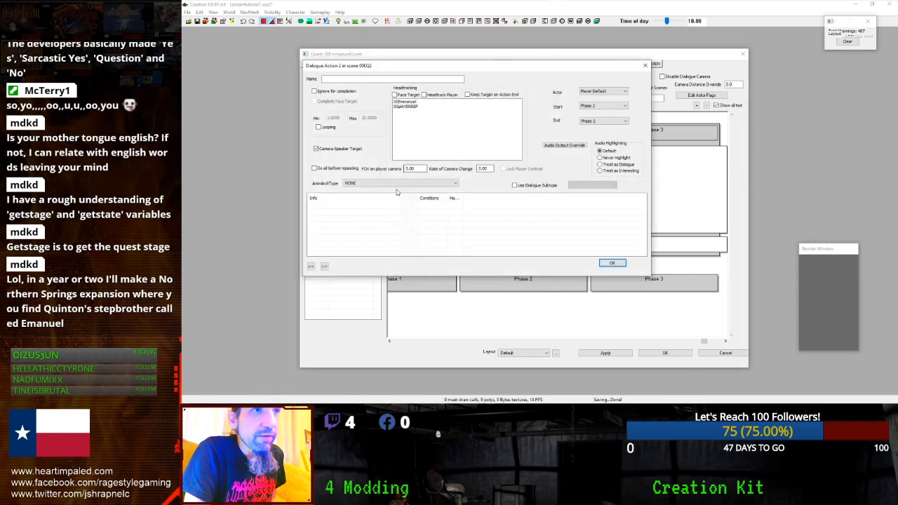
{"action": "right_click", "coordinate": [378, 227]}
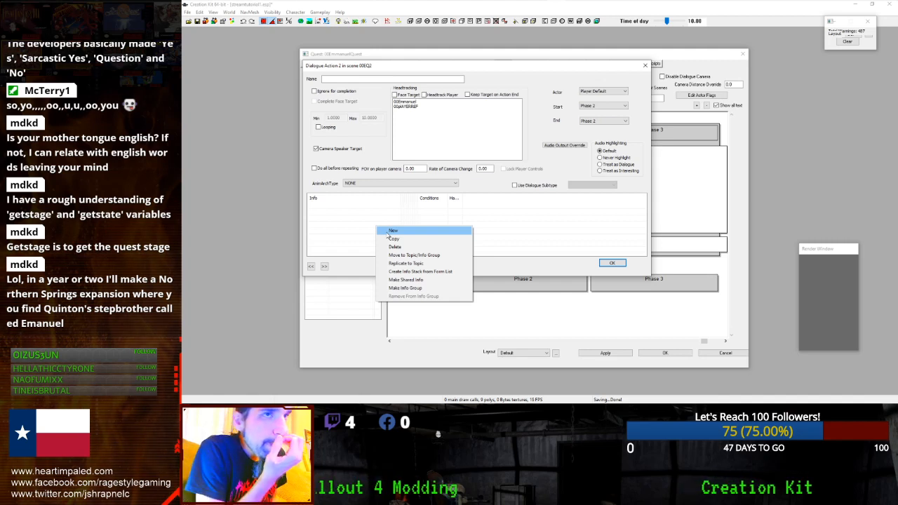
{"action": "left_click", "coordinate": [390, 231]}
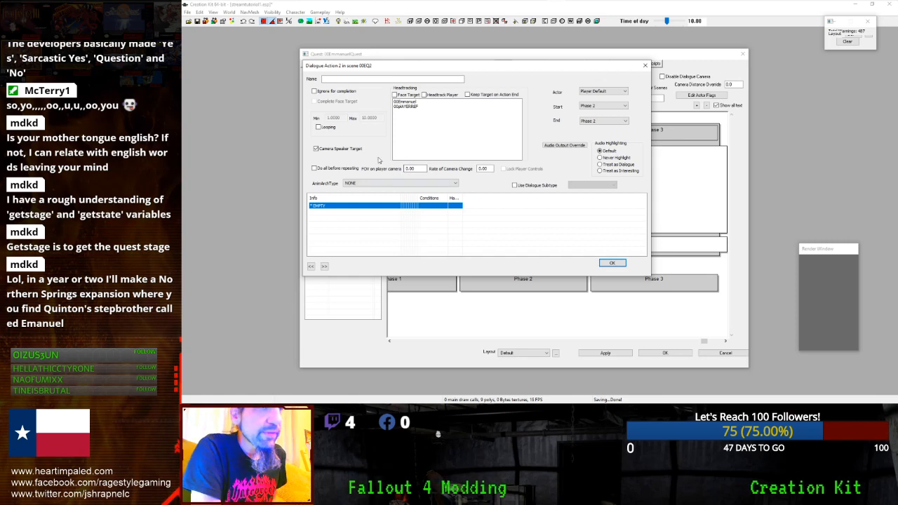
- Make 00Emmanuel the dialogue's headtracking target and have the speaker face it
{"action": "left_click_drag", "start_coordinate": [404, 101], "coordinate": [406, 107]}
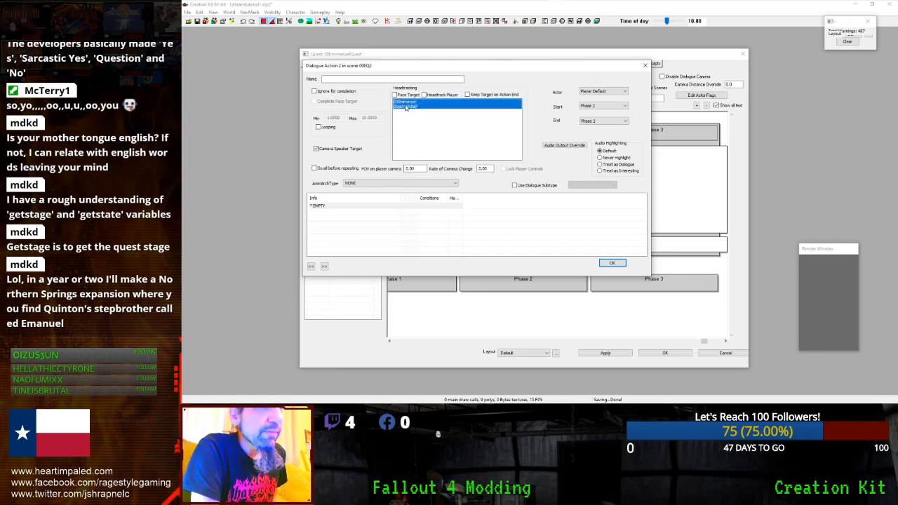
{"action": "left_click", "coordinate": [407, 113]}
{"action": "left_click", "coordinate": [407, 108]}
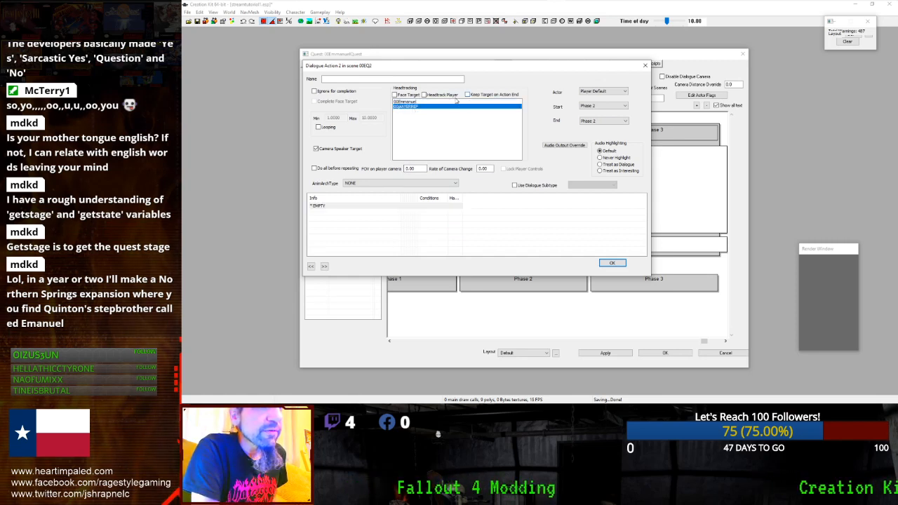
{"action": "left_click", "coordinate": [405, 102]}
{"action": "left_click", "coordinate": [395, 95]}
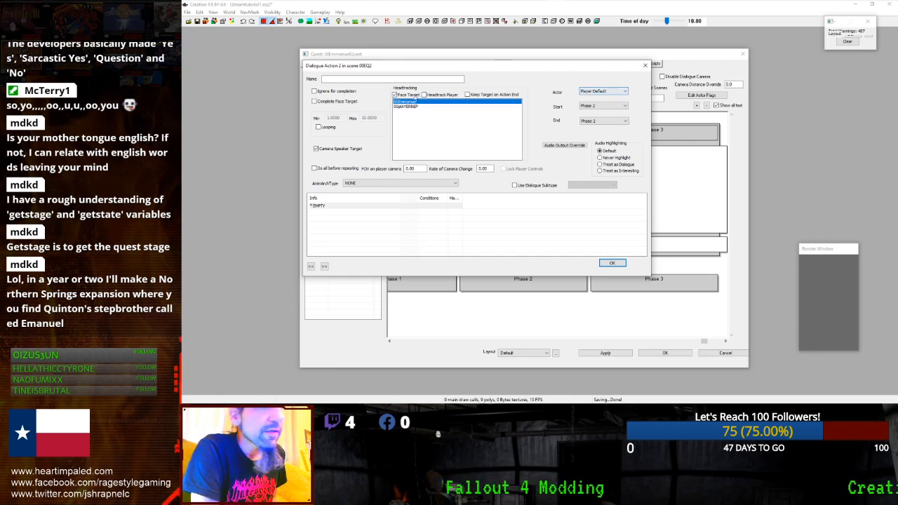
- Open the empty info's Topic Info and filter Share Response Data From Info by 'positive'
{"action": "double_click", "coordinate": [349, 205]}
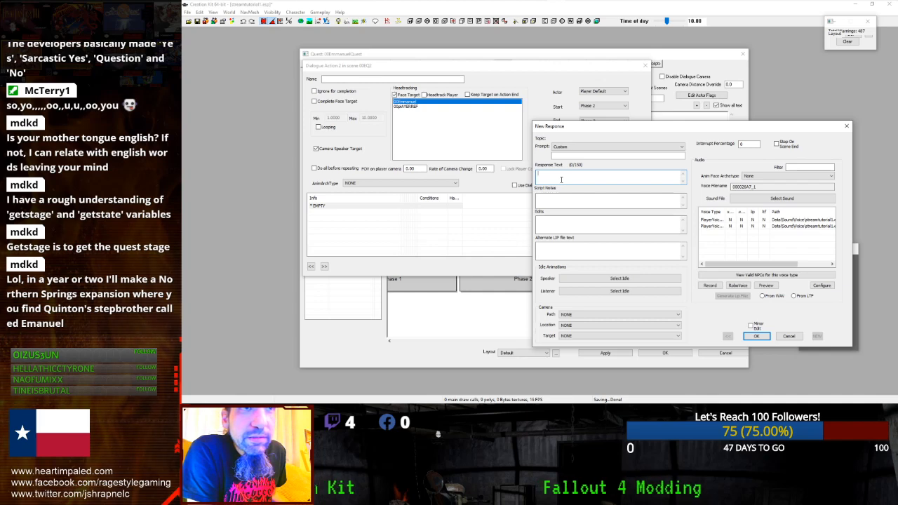
{"action": "left_click", "coordinate": [786, 336]}
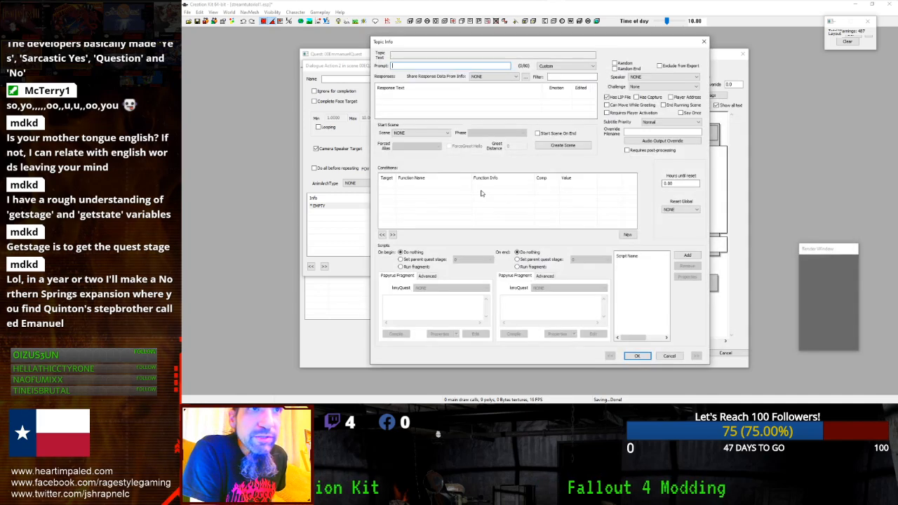
{"action": "left_click", "coordinate": [495, 75]}
{"action": "left_click", "coordinate": [552, 76]}
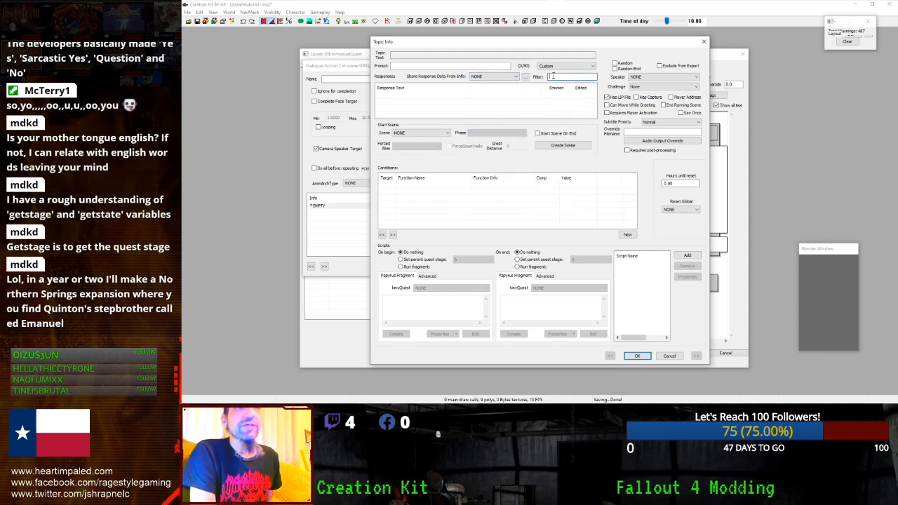
{"action": "type", "text": "positive"}
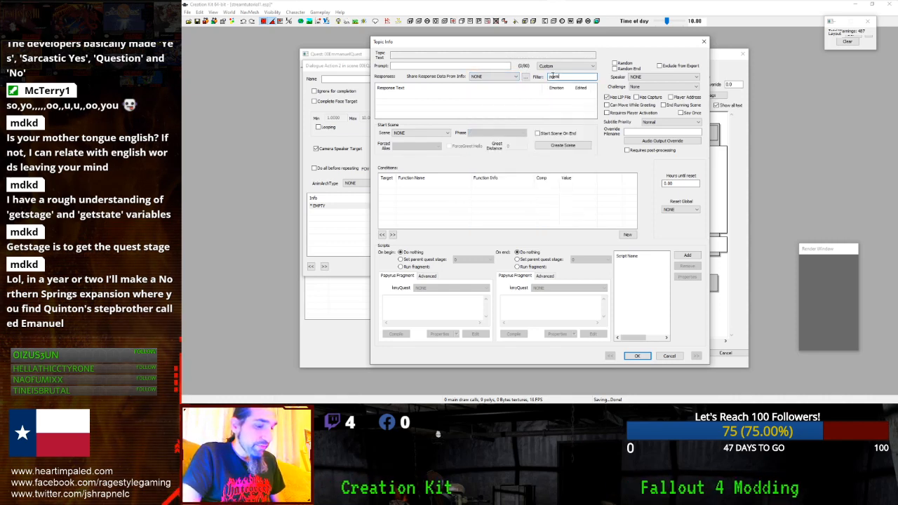
{"action": "left_click", "coordinate": [505, 76]}
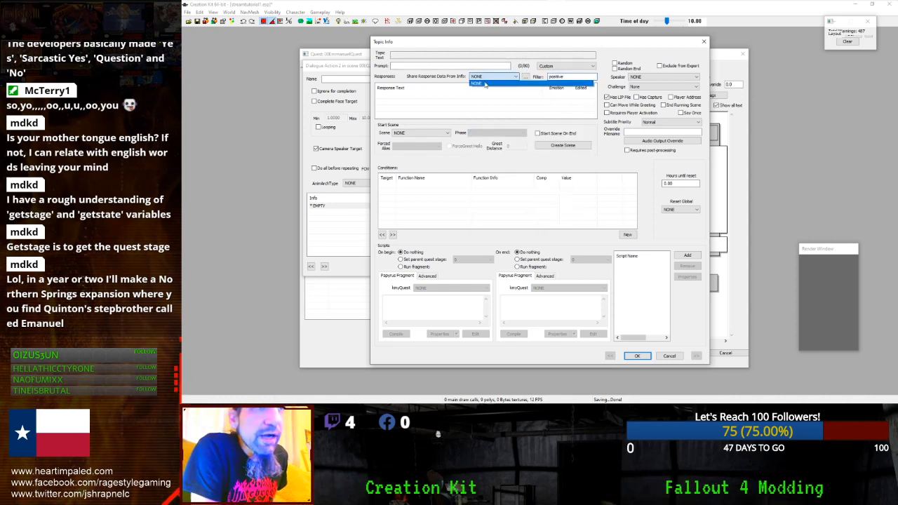
{"action": "double_click", "coordinate": [554, 76]}
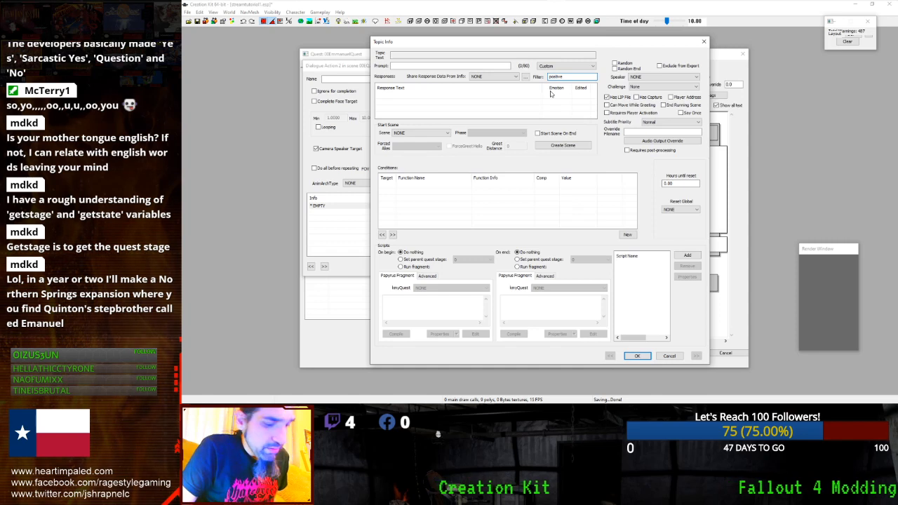
{"action": "left_click", "coordinate": [514, 78]}
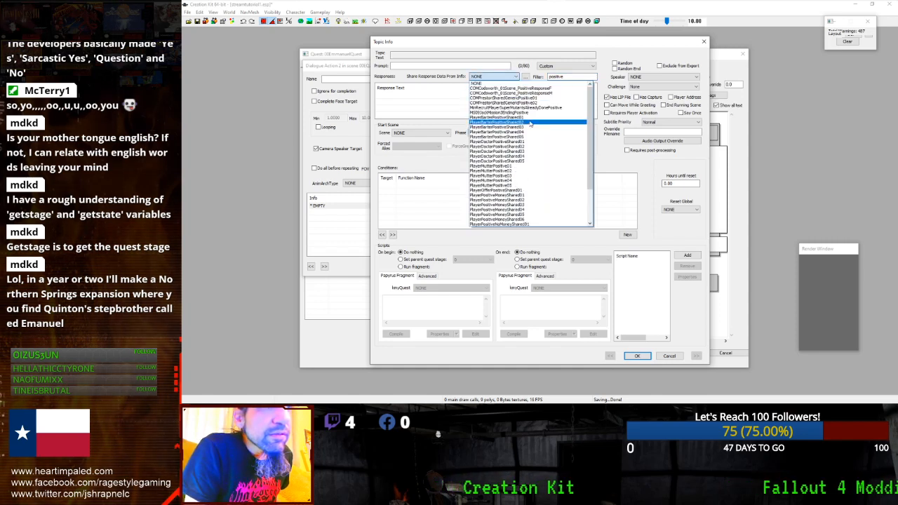
{"action": "left_click", "coordinate": [524, 145]}
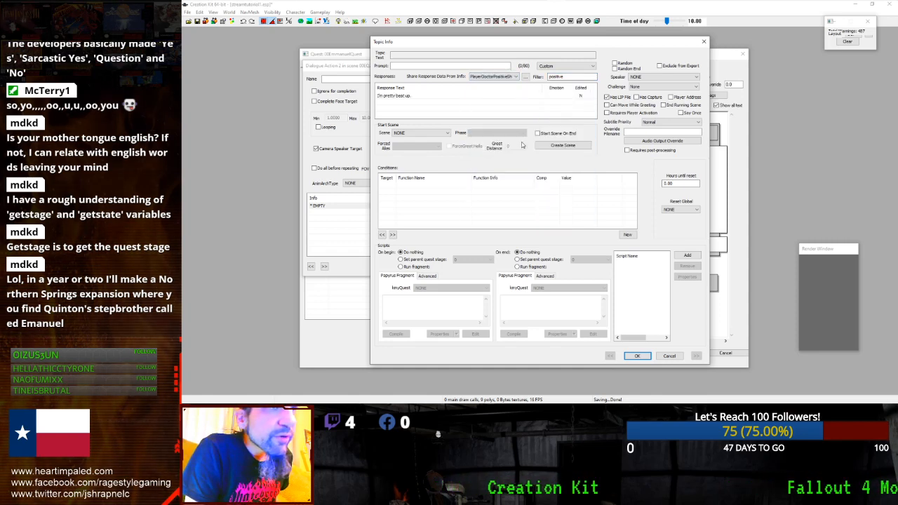
- Browse the positive shared responses and settle on PlayerPositiveNoMoney ('Be nice, but I'm out of caps.')
{"action": "key", "text": "Up"}
{"action": "key", "text": "Up"}
{"action": "key", "text": "Up"}
{"action": "key", "text": "Up"}
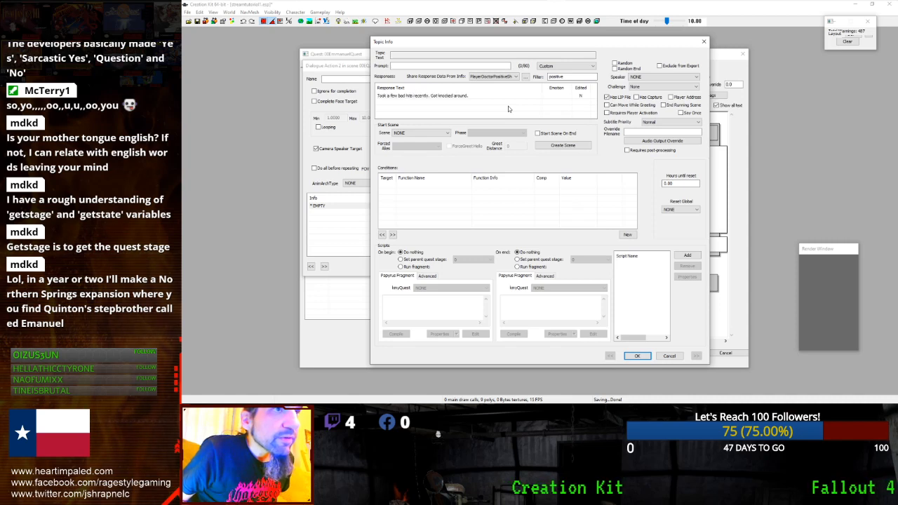
{"action": "key", "text": "Up"}
{"action": "key", "text": "Up"}
{"action": "key", "text": "Up"}
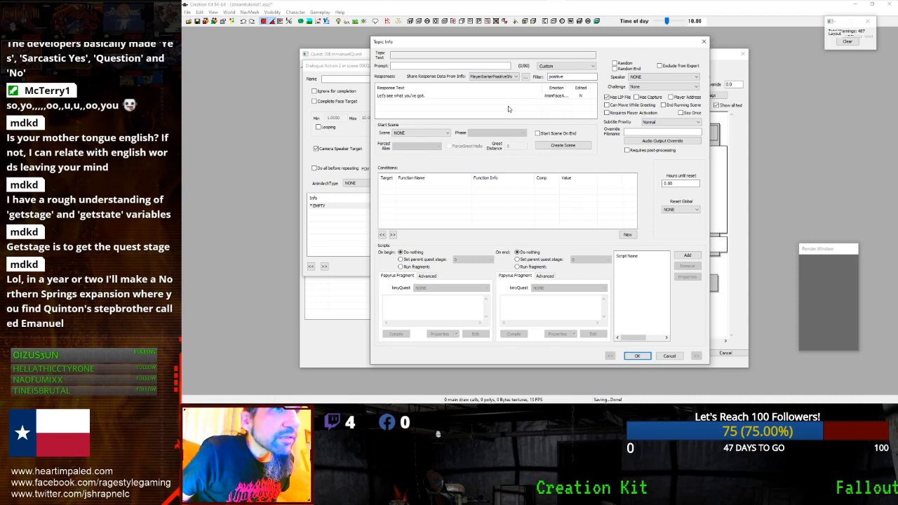
{"action": "key", "text": "Down"}
{"action": "key", "text": "Down"}
{"action": "key", "text": "Down"}
{"action": "key", "text": "Down"}
{"action": "key", "text": "Down"}
{"action": "key", "text": "Down"}
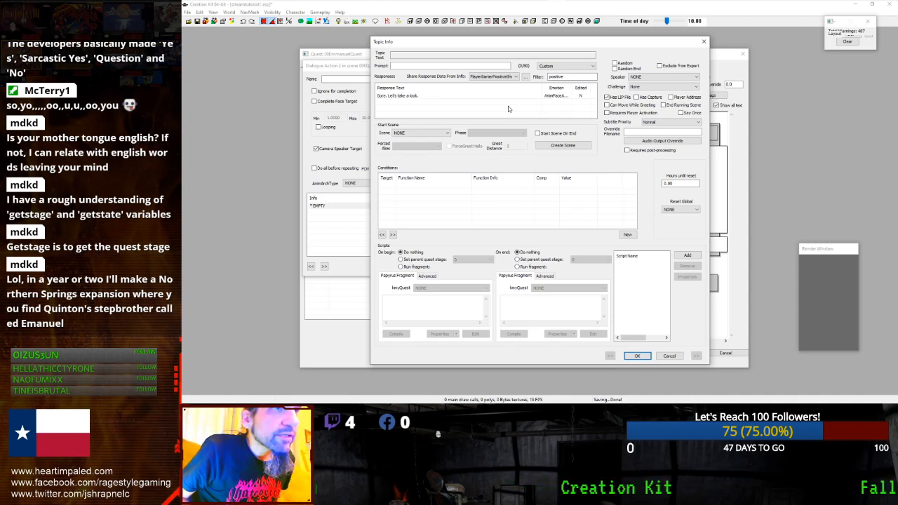
{"action": "key", "text": "Down"}
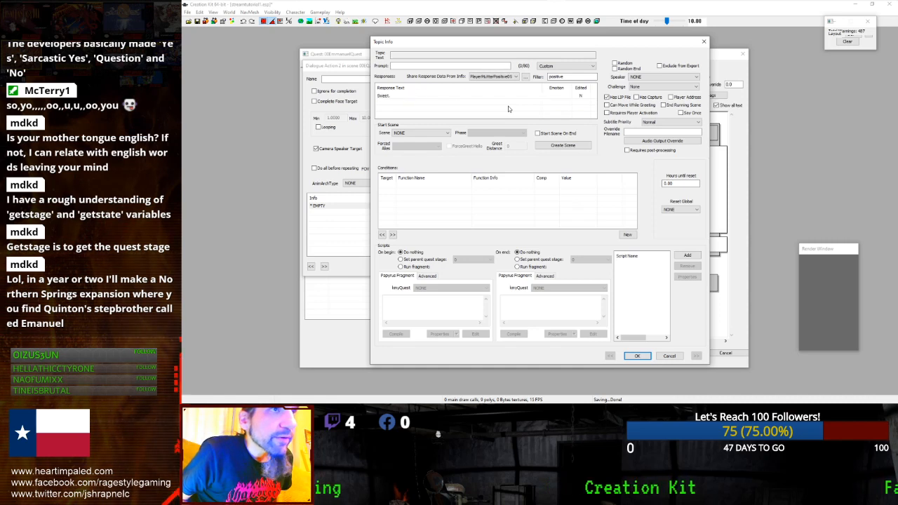
{"action": "key", "text": "Down"}
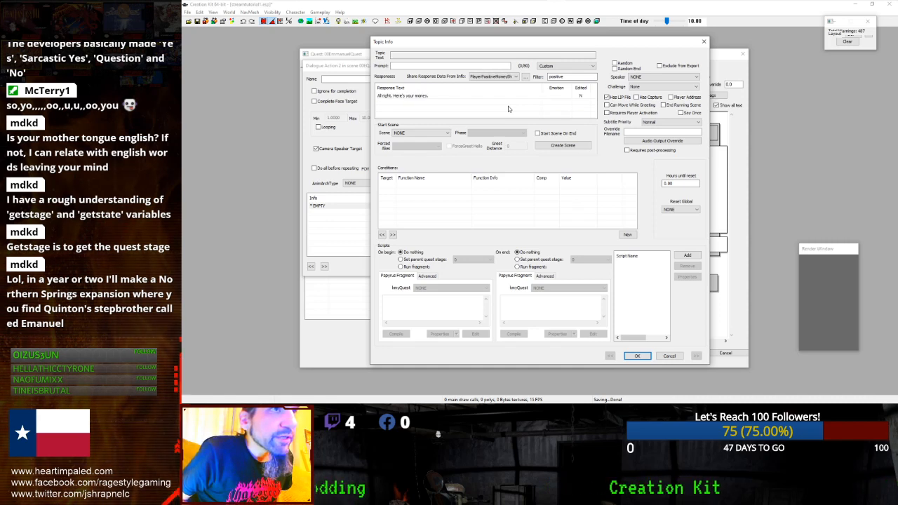
{"action": "key", "text": "Down"}
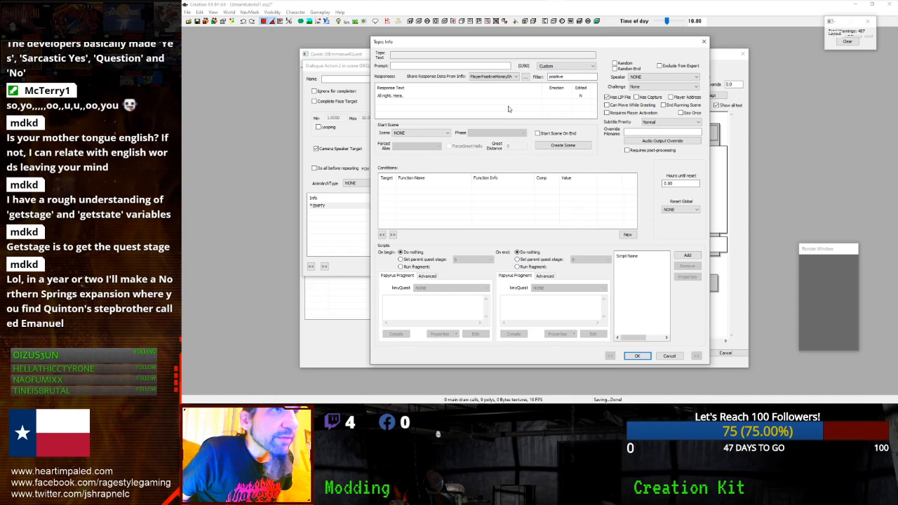
{"action": "key", "text": "Down"}
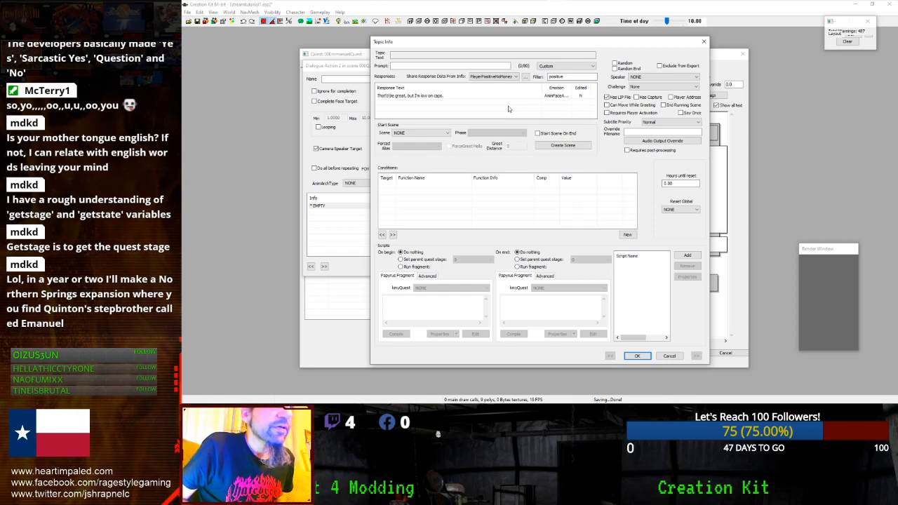
{"action": "key", "text": "Down"}
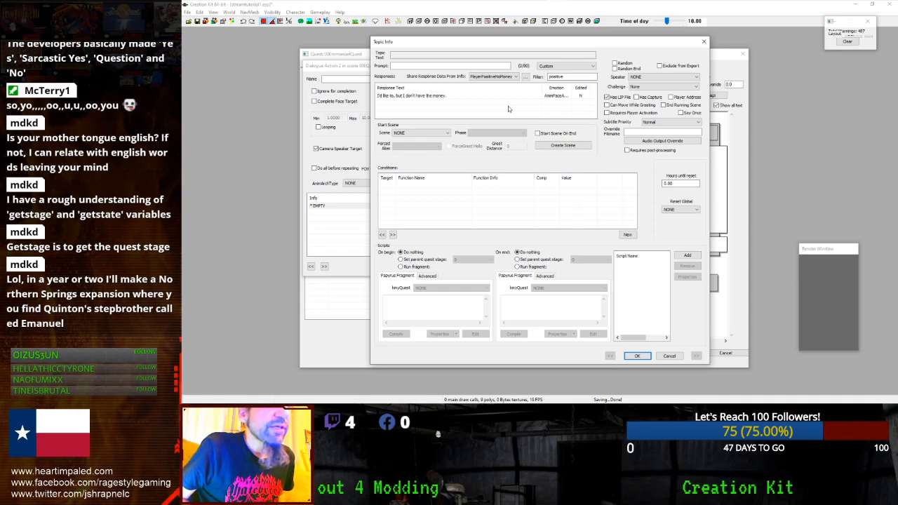
{"action": "key", "text": "Down"}
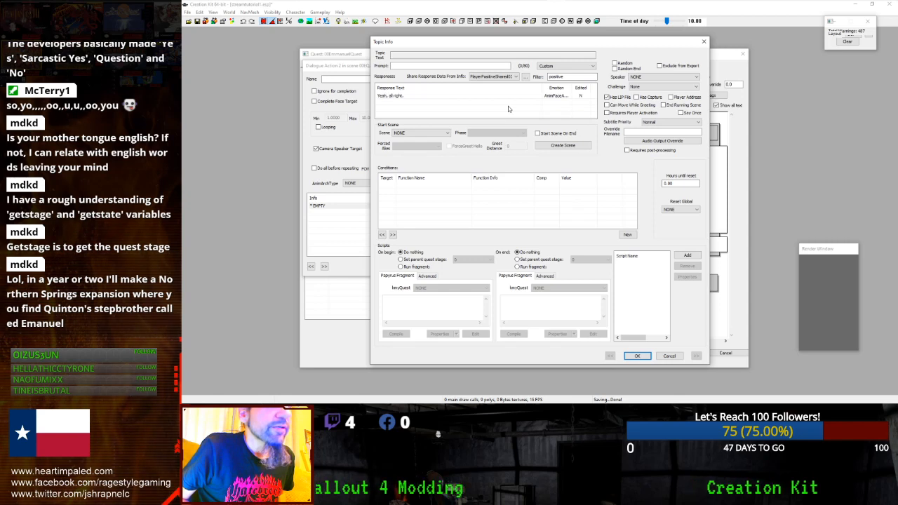
{"action": "key", "text": "Down"}
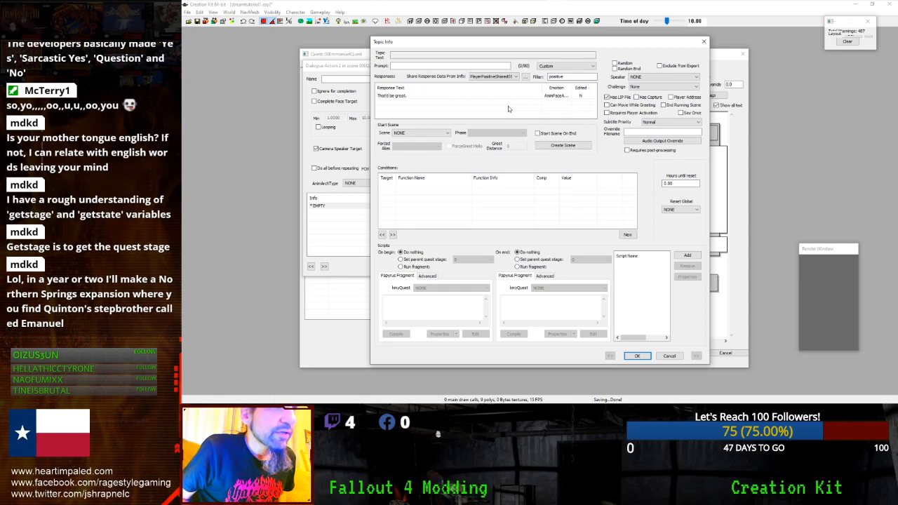
{"action": "key", "text": "Up"}
{"action": "key", "text": "Up"}
{"action": "key", "text": "Up"}
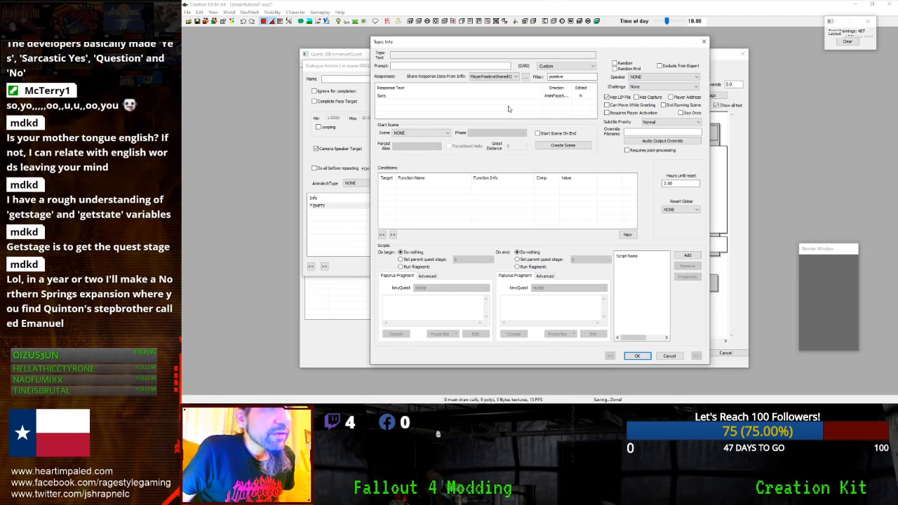
{"action": "key", "text": "Down"}
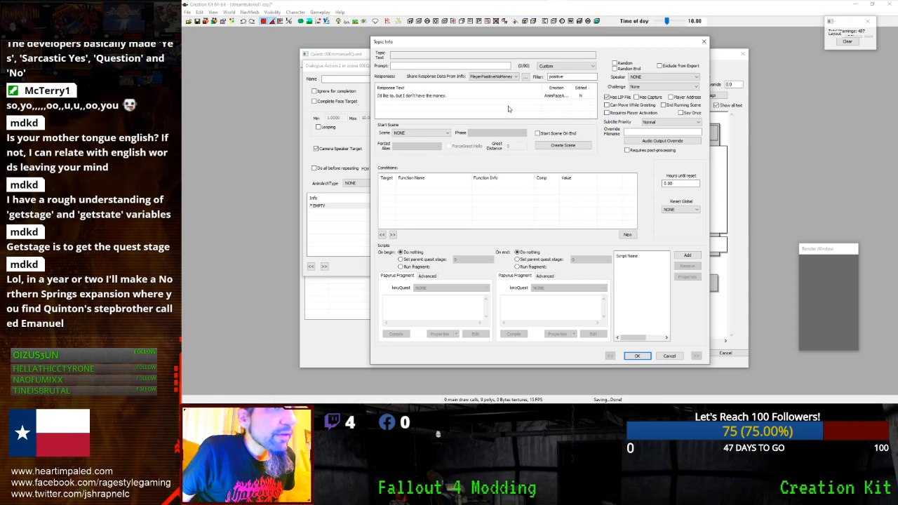
{"action": "key", "text": "Down"}
{"action": "key", "text": "Down"}
{"action": "key", "text": "Down"}
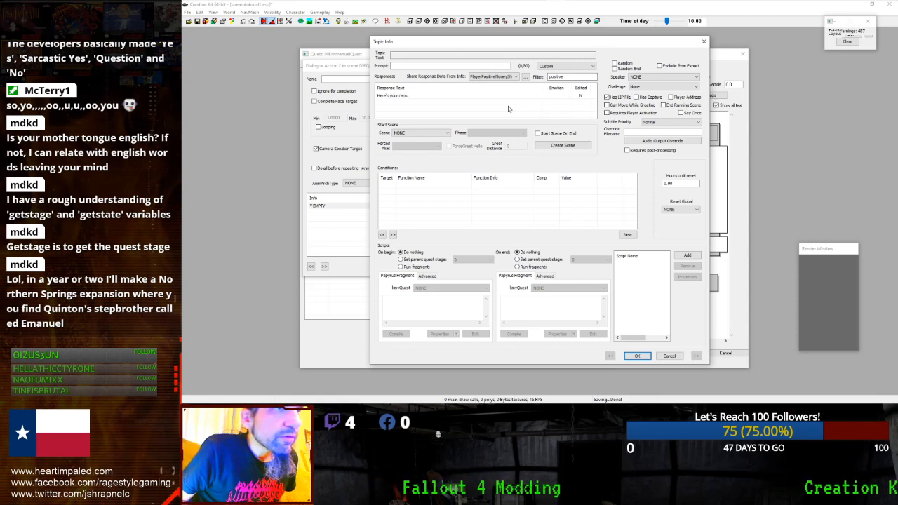
{"action": "key", "text": "Up"}
{"action": "left_click", "coordinate": [513, 76]}
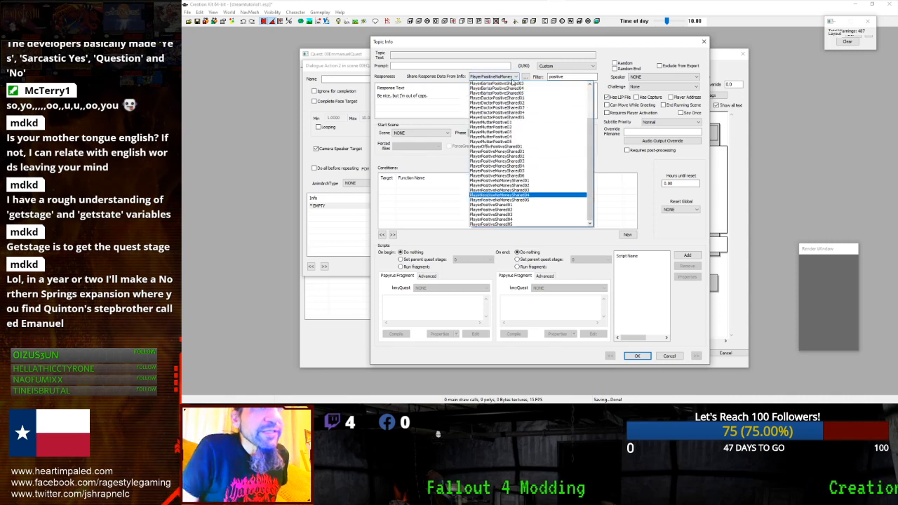
{"action": "scroll", "coordinate": [584, 157], "scroll_direction": "up", "scroll_amount": 3}
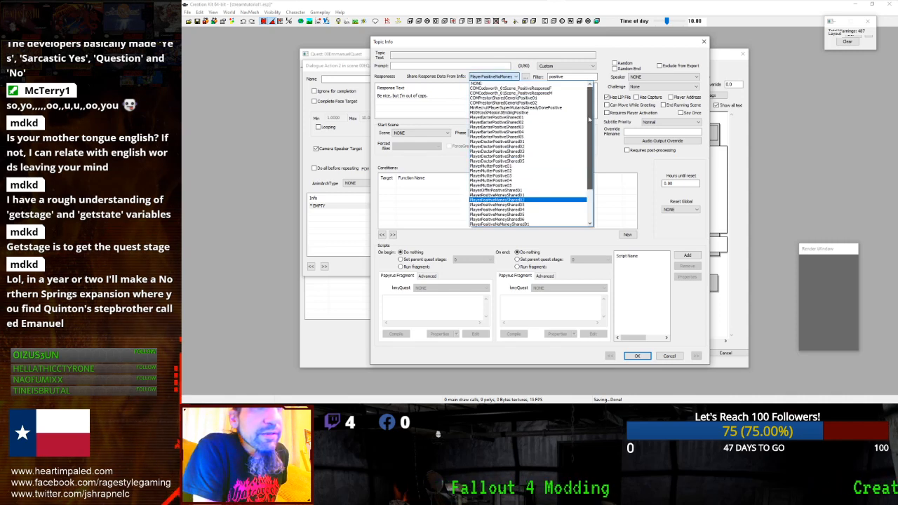
{"action": "left_click", "coordinate": [559, 77]}
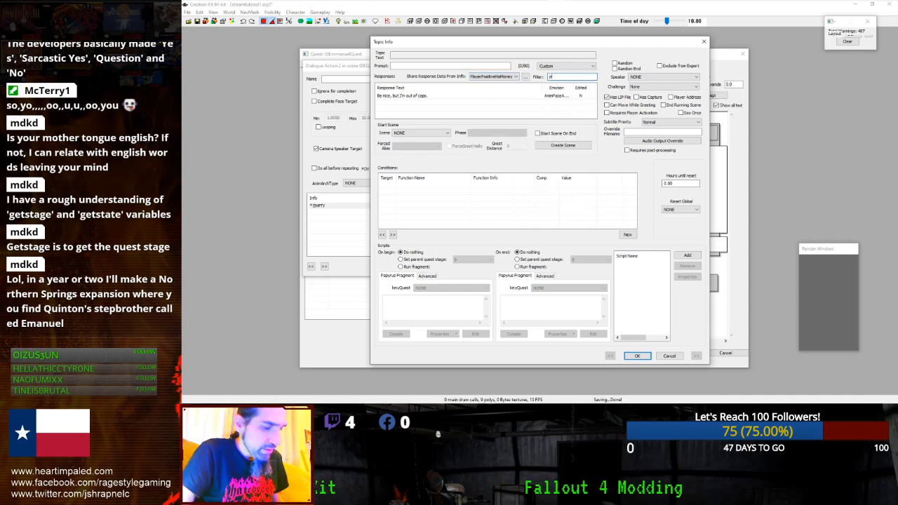
- Try sharing the PlayerMutterPositive01 response and step to the next mutter line
{"action": "left_click", "coordinate": [517, 76]}
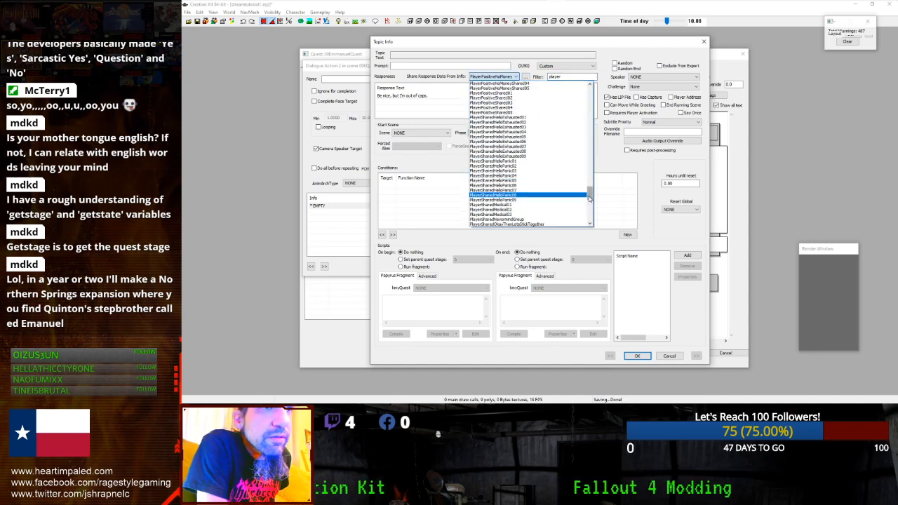
{"action": "left_click_drag", "start_coordinate": [589, 200], "coordinate": [595, 176]}
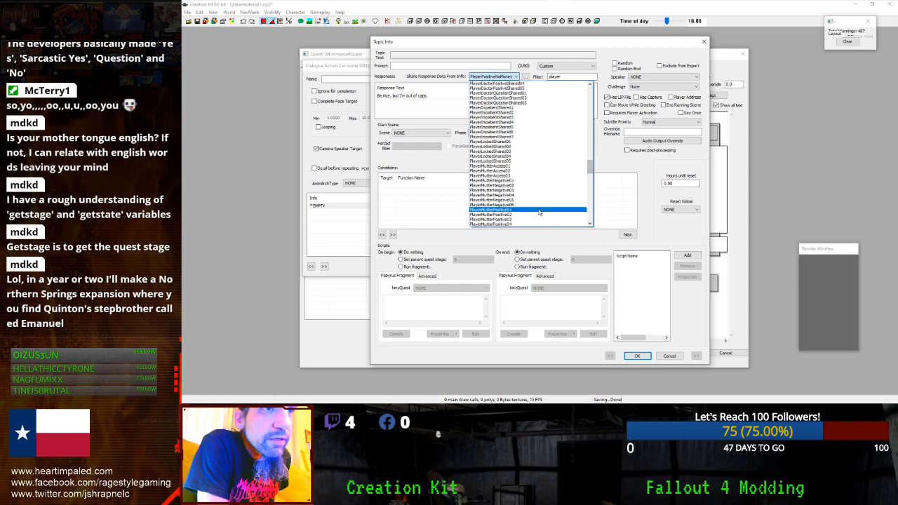
{"action": "left_click", "coordinate": [533, 201]}
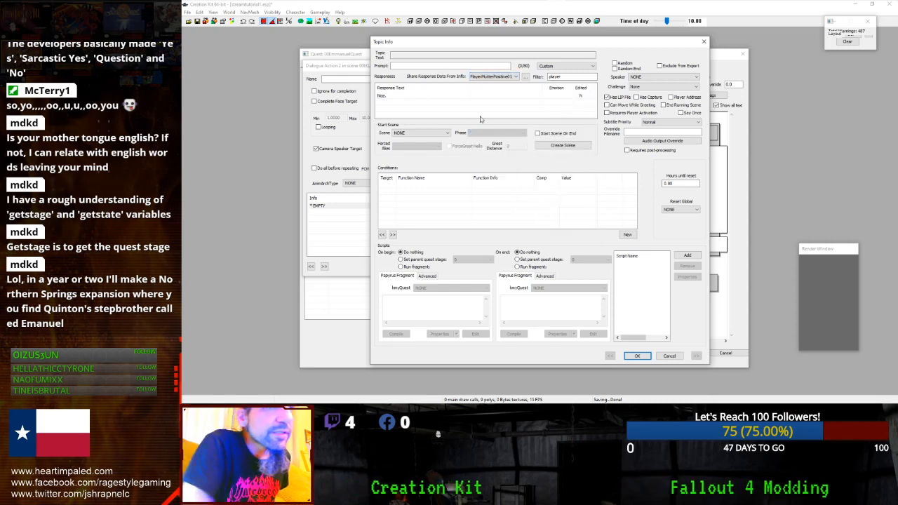
{"action": "key", "text": "Down"}
{"action": "key", "text": "Down"}
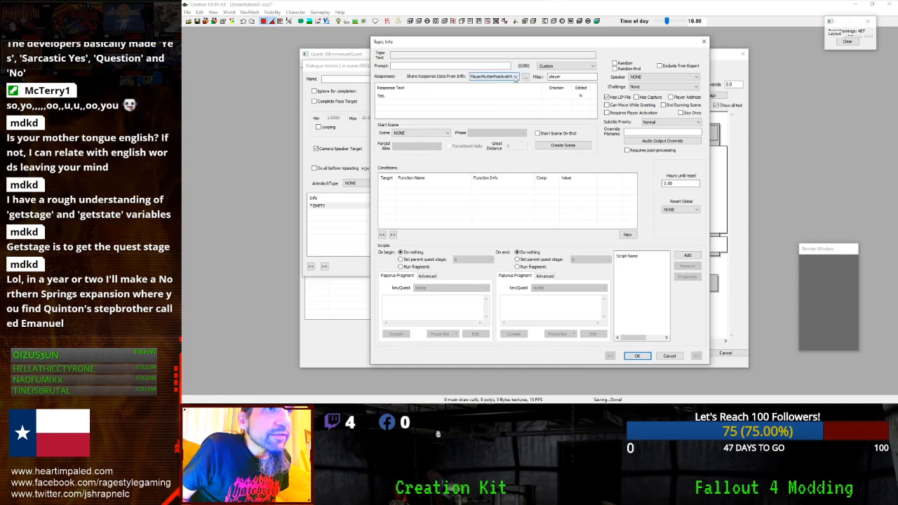
- Step through the recruit responses from 'I was glad to help.' to MinRecruitPlayerAccept's 'Consider it done.'
{"action": "left_click", "coordinate": [515, 77]}
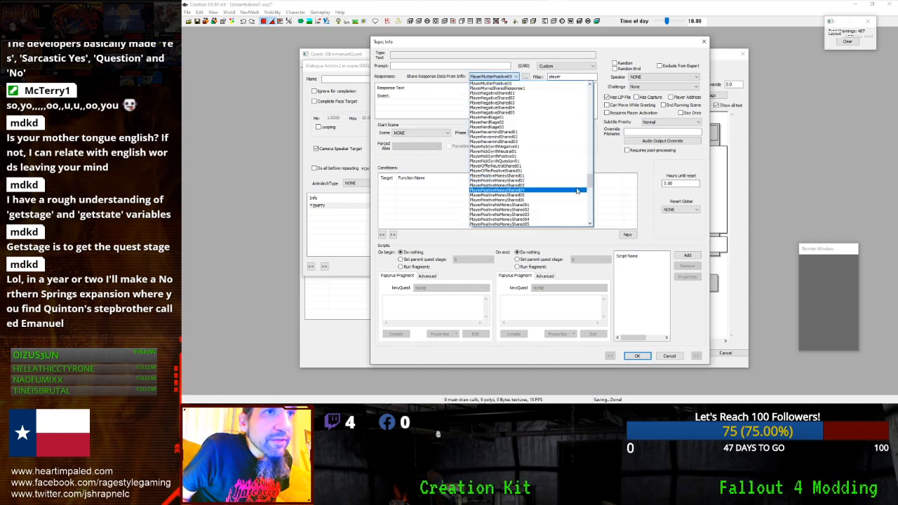
{"action": "left_click_drag", "start_coordinate": [590, 185], "coordinate": [589, 131]}
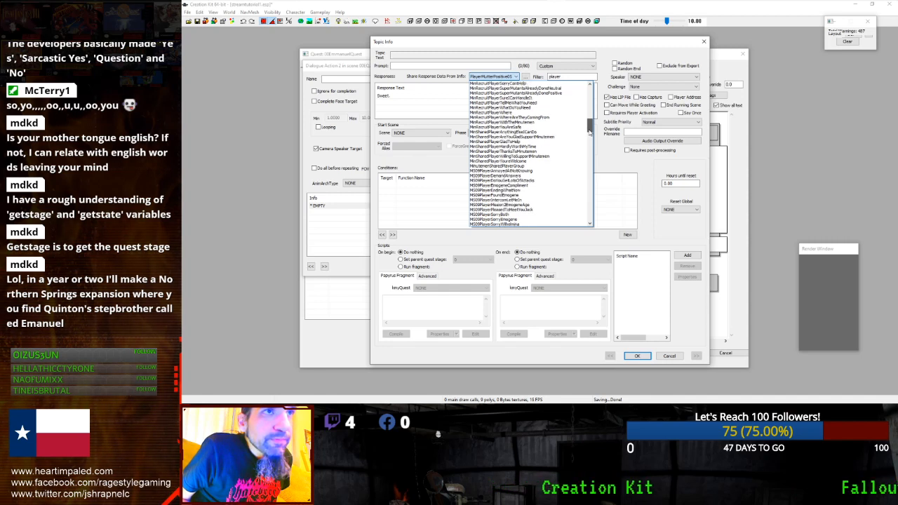
{"action": "left_click", "coordinate": [559, 138]}
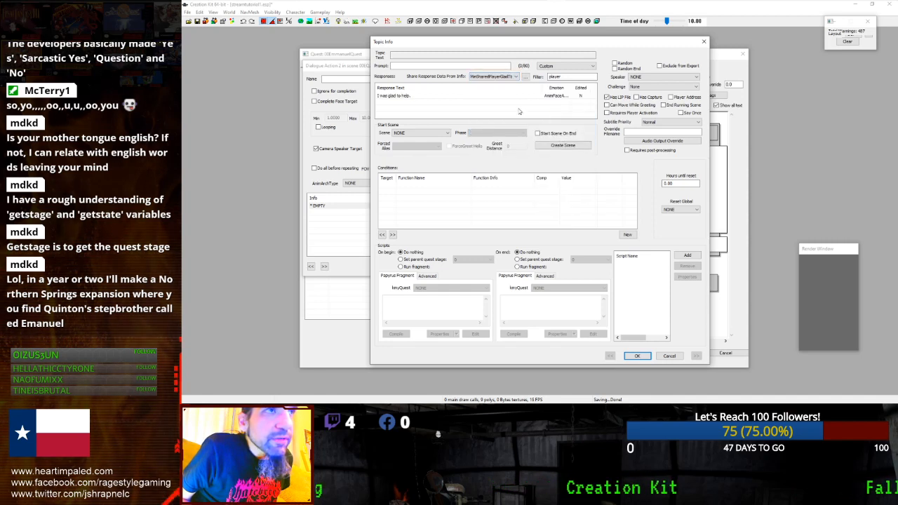
{"action": "key", "text": "Up"}
{"action": "key", "text": "Up"}
{"action": "key", "text": "Up"}
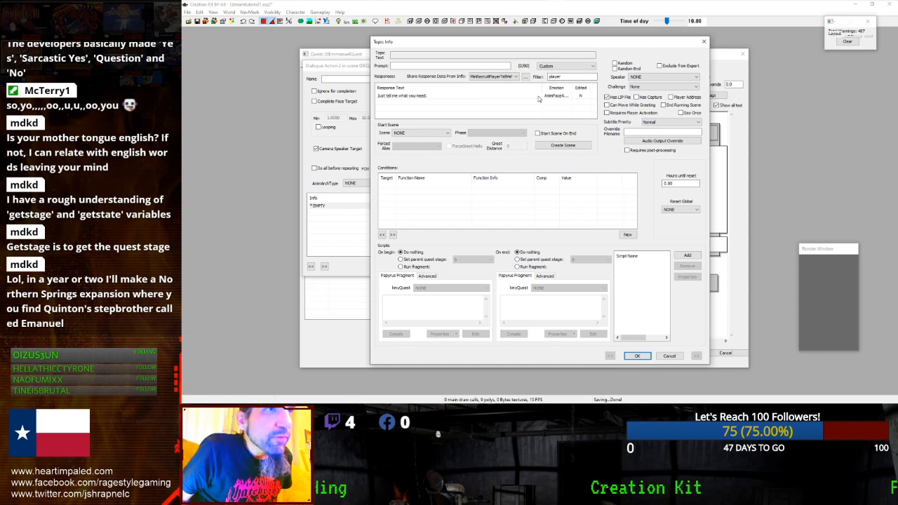
{"action": "key", "text": "Up"}
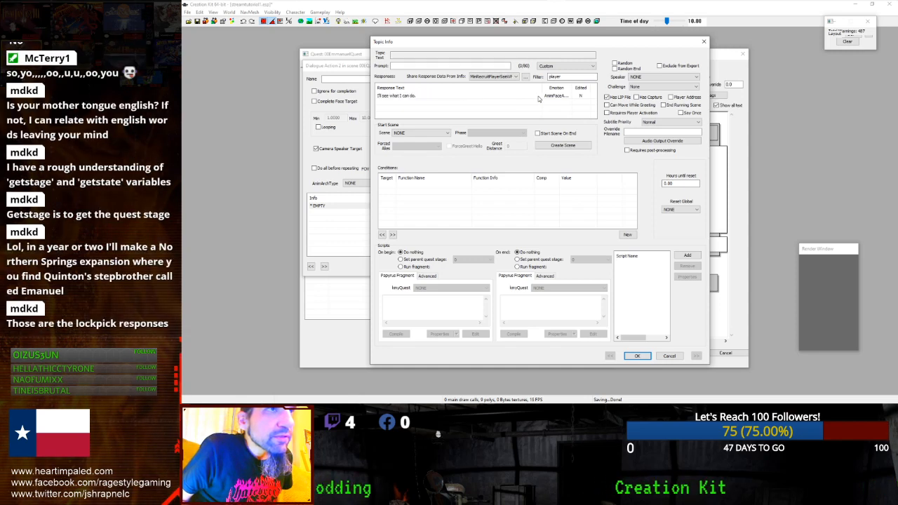
{"action": "key", "text": "Up"}
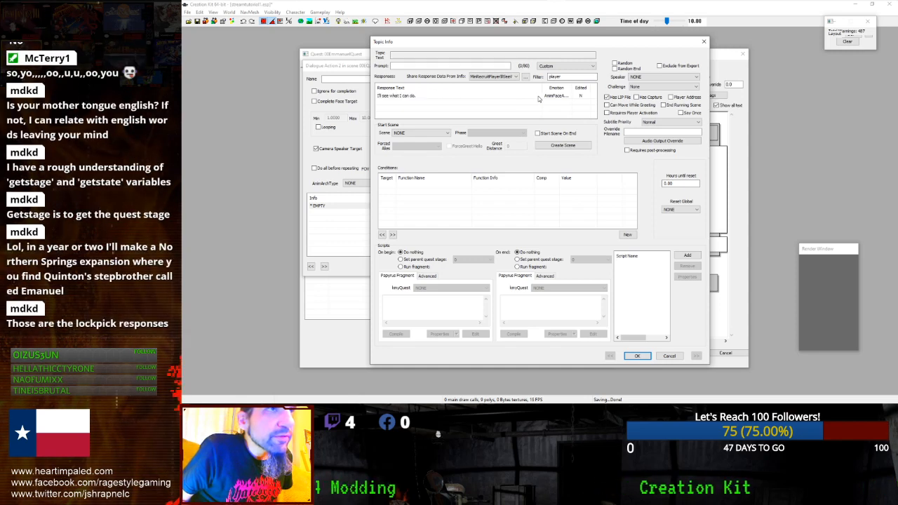
{"action": "key", "text": "Up"}
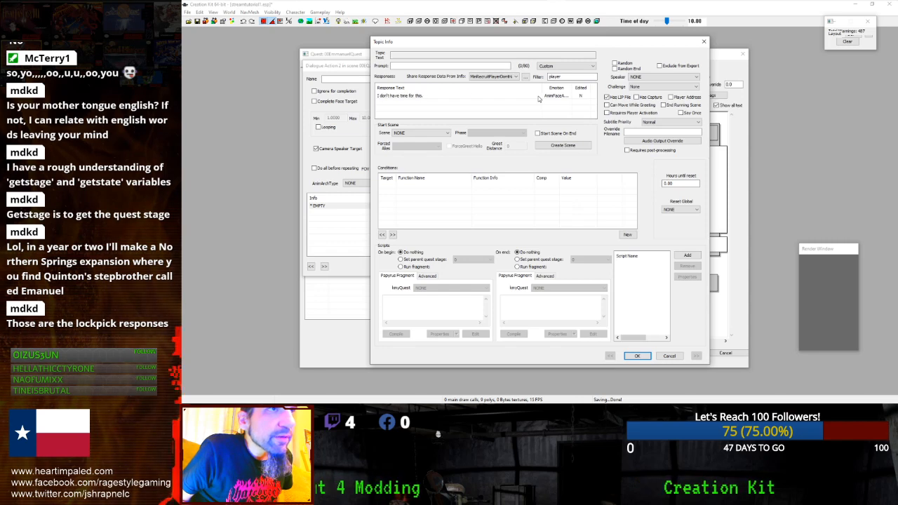
{"action": "key", "text": "Up"}
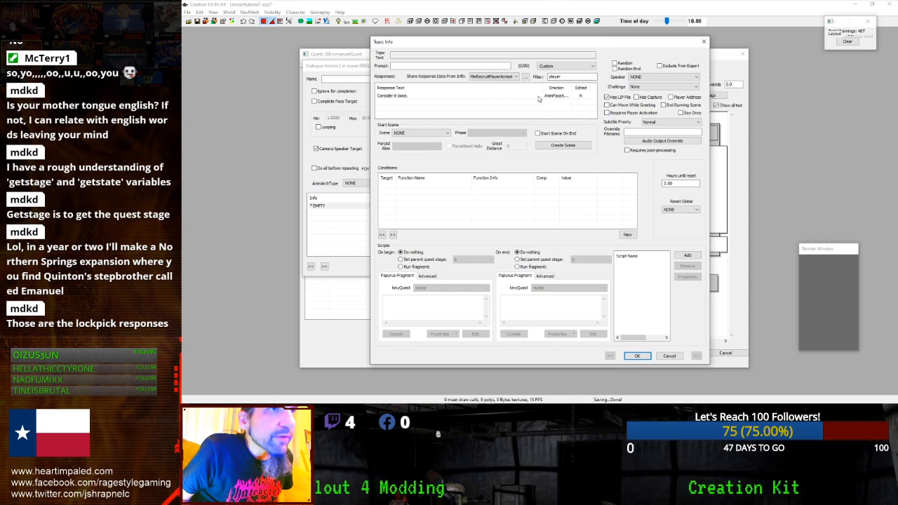
{"action": "key", "text": "Up"}
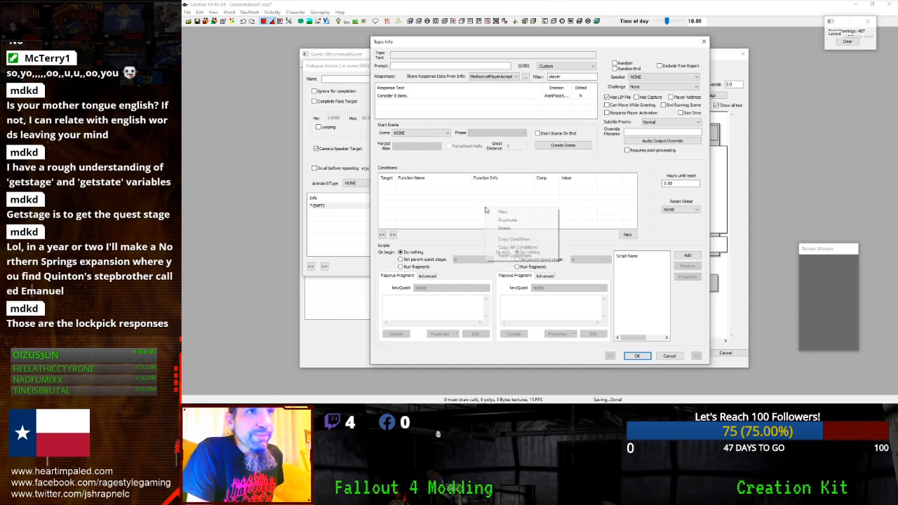
{"action": "left_click", "coordinate": [571, 207]}
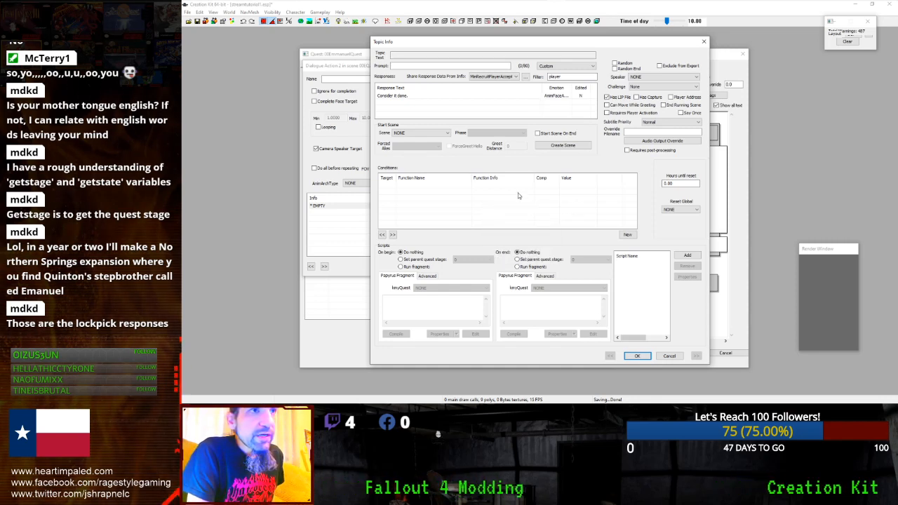
- Confirm Topic Info and Dialogue Action 2, then reopen and re-confirm it with 'Consider it done.'
{"action": "left_click", "coordinate": [635, 356]}
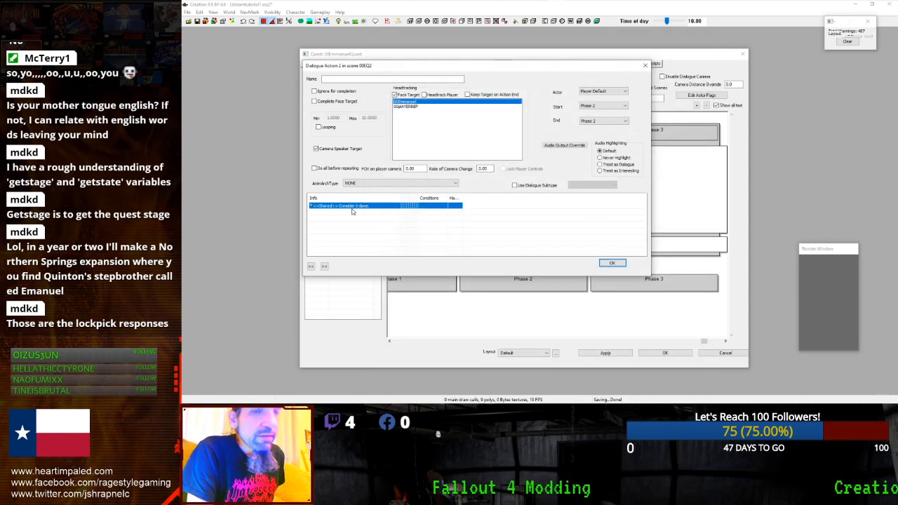
{"action": "left_click", "coordinate": [609, 263]}
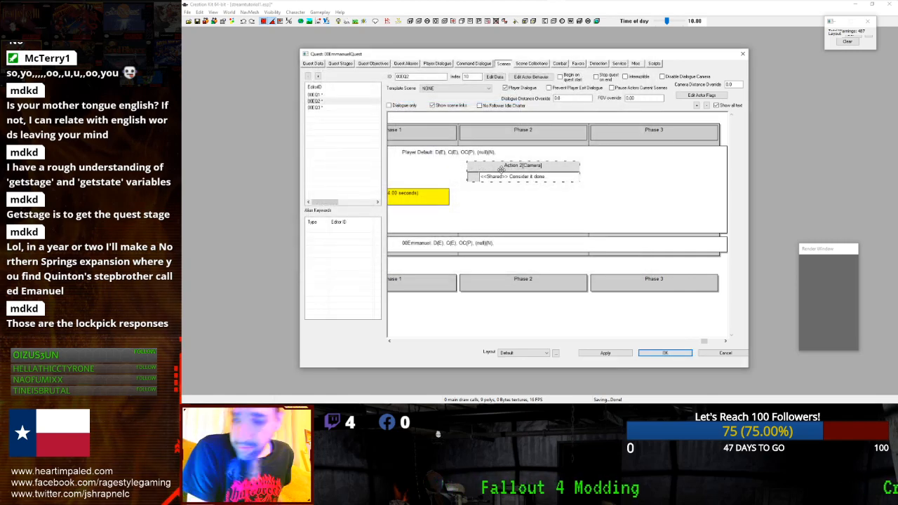
{"action": "right_click", "coordinate": [640, 180]}
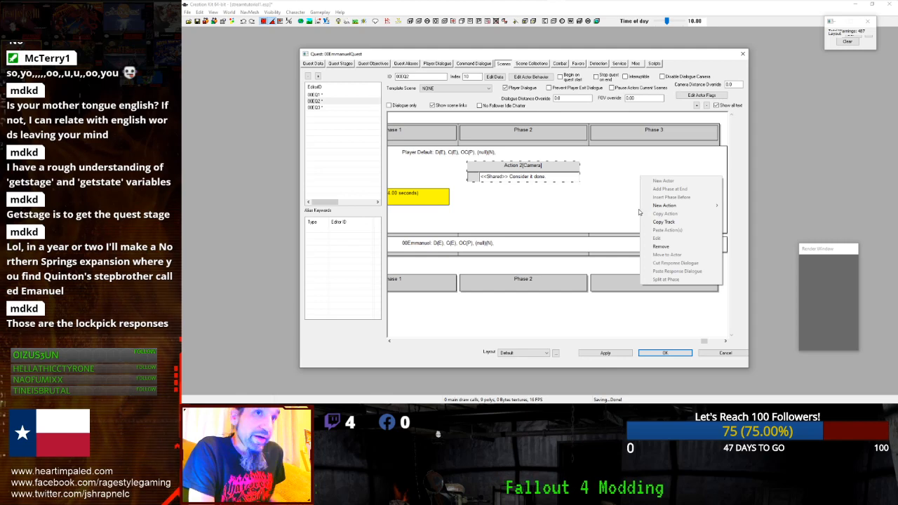
{"action": "double_click", "coordinate": [562, 170]}
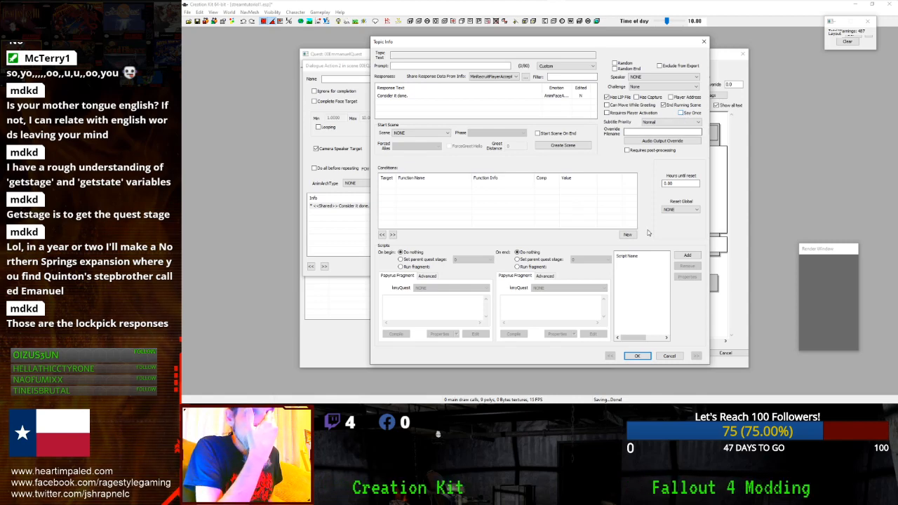
{"action": "left_click", "coordinate": [635, 356]}
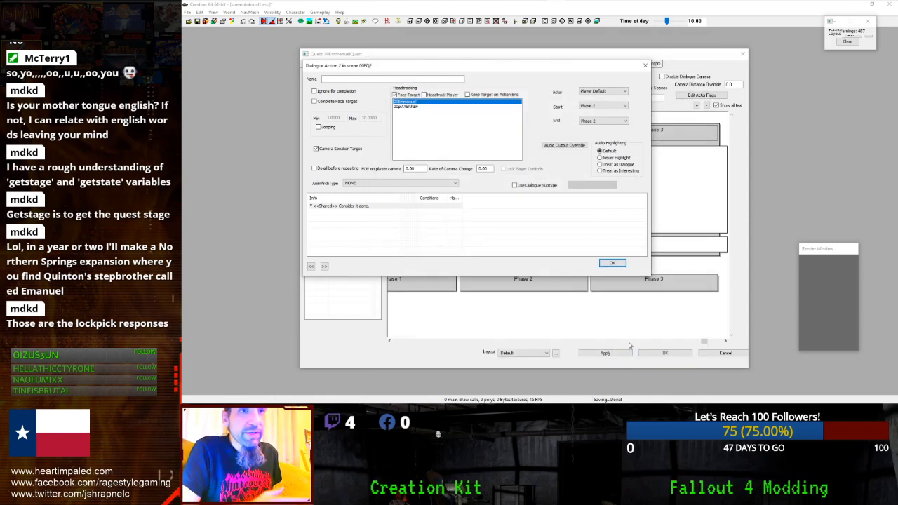
{"action": "left_click", "coordinate": [610, 263]}
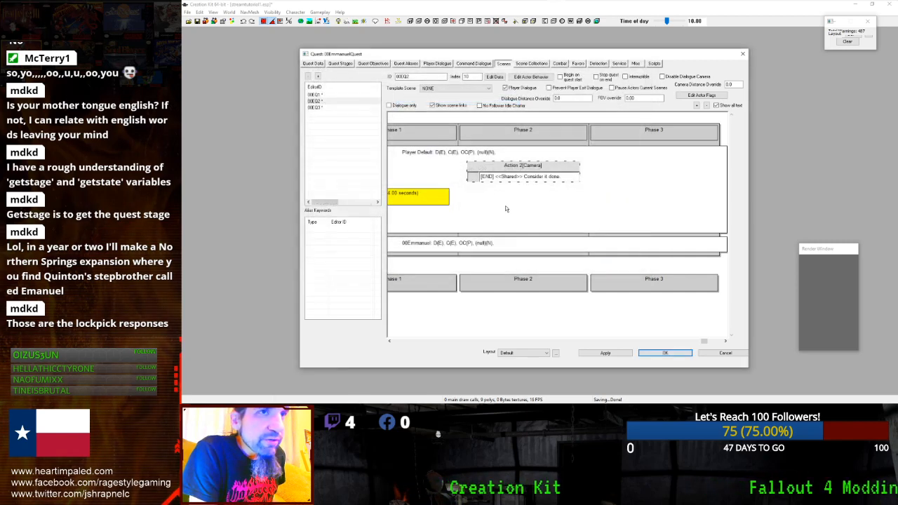
- Remove the Player Default actor track and its actions from scene 00EQ2
{"action": "left_click_drag", "start_coordinate": [484, 344], "coordinate": [390, 351]}
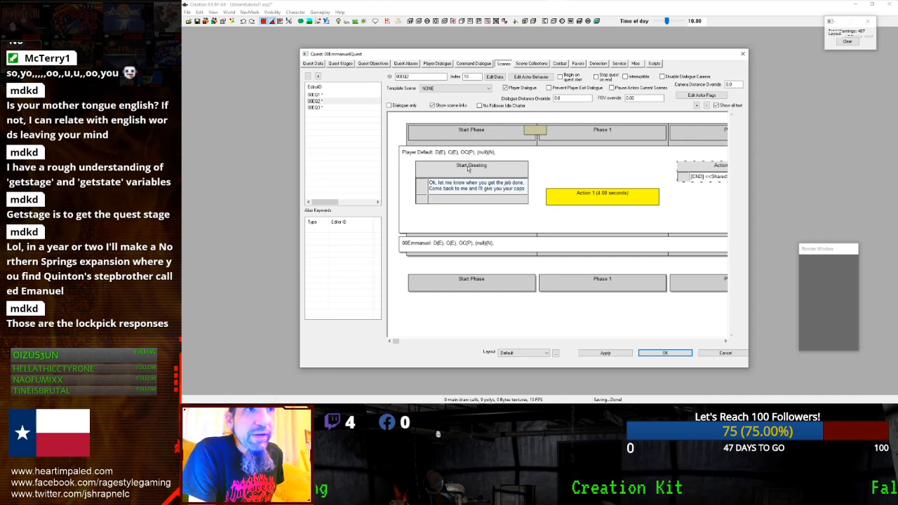
{"action": "scroll", "coordinate": [463, 246], "scroll_direction": "down", "scroll_amount": 1}
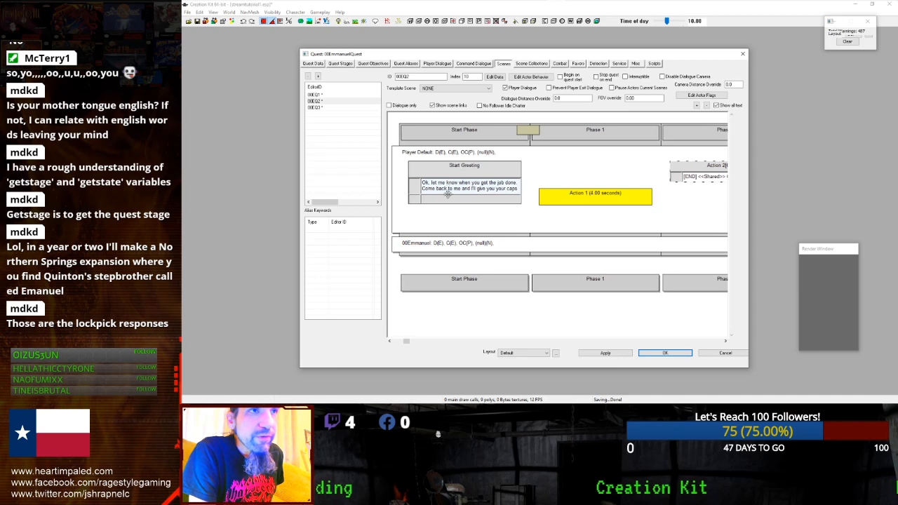
{"action": "mouse_move", "coordinate": [448, 194]}
{"action": "middle_mouse_down"}
{"action": "mouse_move", "coordinate": [449, 238]}
{"action": "mouse_move", "coordinate": [445, 184]}
{"action": "middle_mouse_up"}
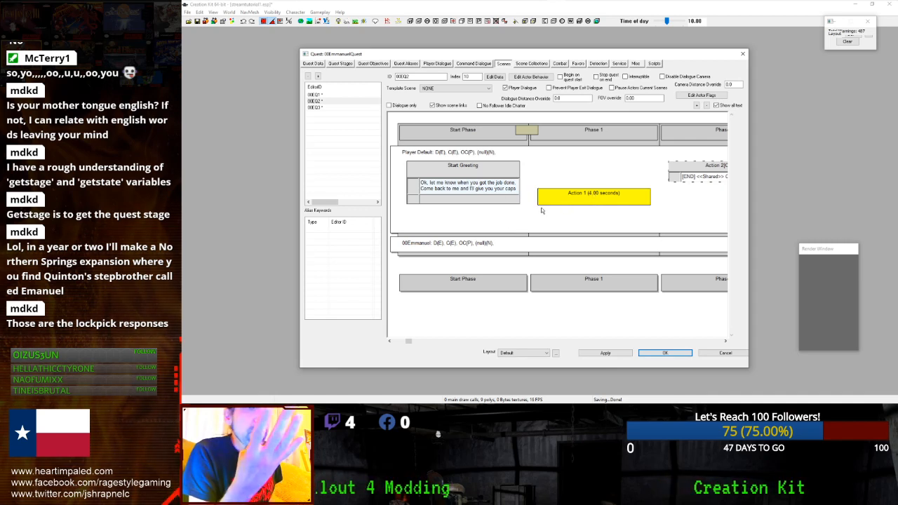
{"action": "left_click_drag", "start_coordinate": [409, 344], "coordinate": [694, 341]}
{"action": "right_click", "coordinate": [660, 195]}
{"action": "mouse_move", "coordinate": [673, 223]}
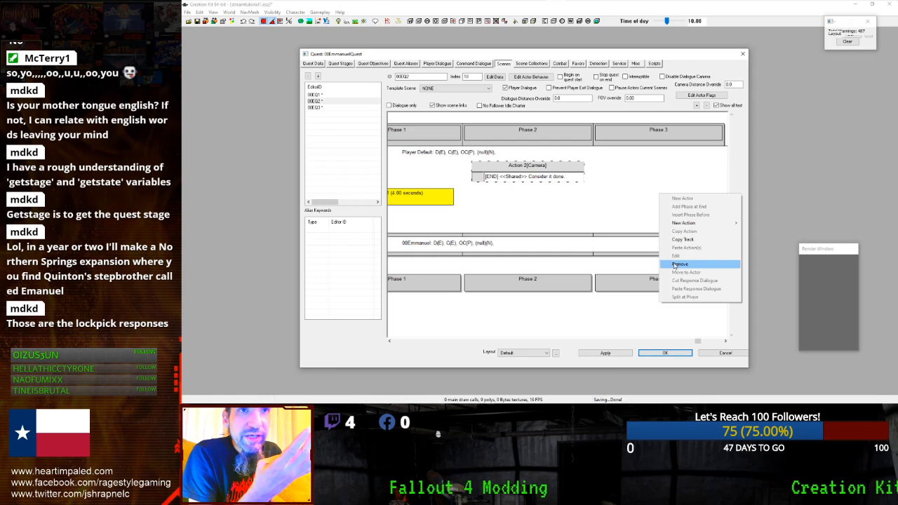
{"action": "left_click", "coordinate": [674, 264]}
{"action": "left_click", "coordinate": [537, 228]}
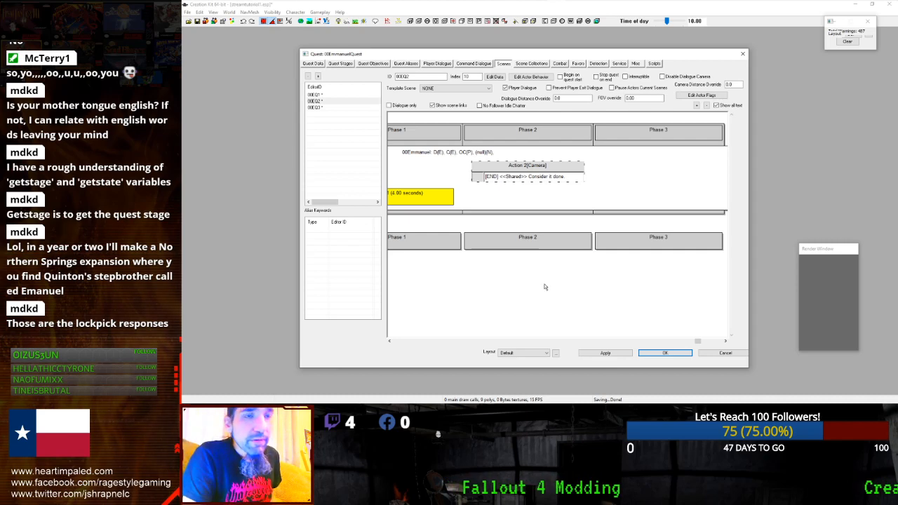
- Save and close 00EmmanuelQuest, then reopen it and select scene 00EQ2 for editing
{"action": "left_click", "coordinate": [648, 355]}
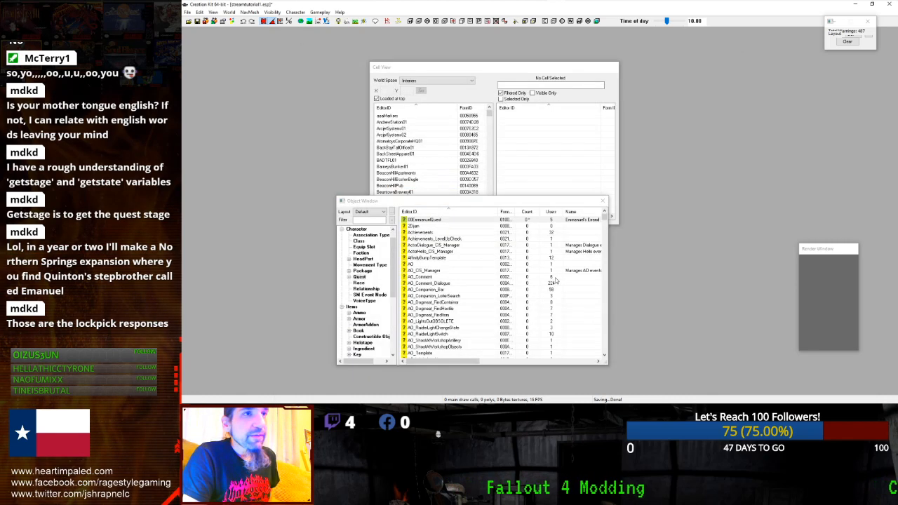
{"action": "double_click", "coordinate": [430, 222]}
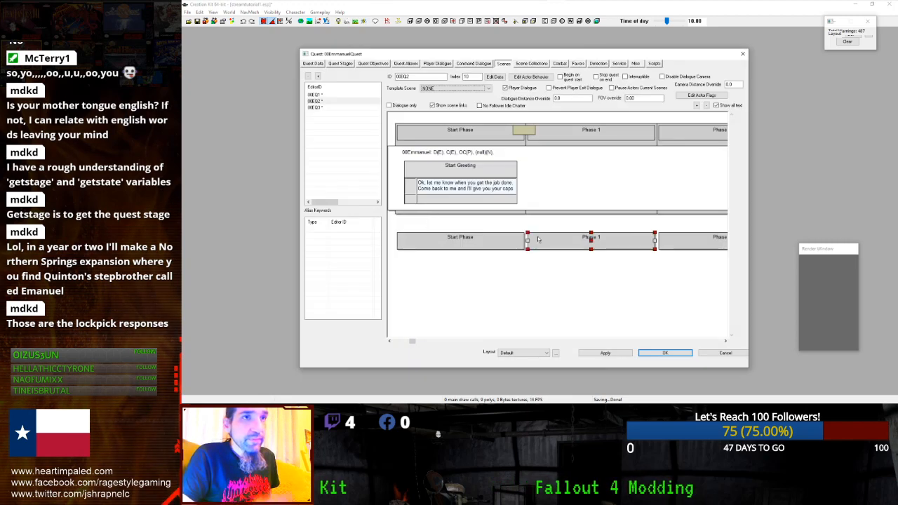
{"action": "mouse_move", "coordinate": [412, 343]}
{"action": "left_mouse_down"}
{"action": "mouse_move", "coordinate": [439, 341]}
{"action": "mouse_move", "coordinate": [414, 341]}
{"action": "left_mouse_up"}
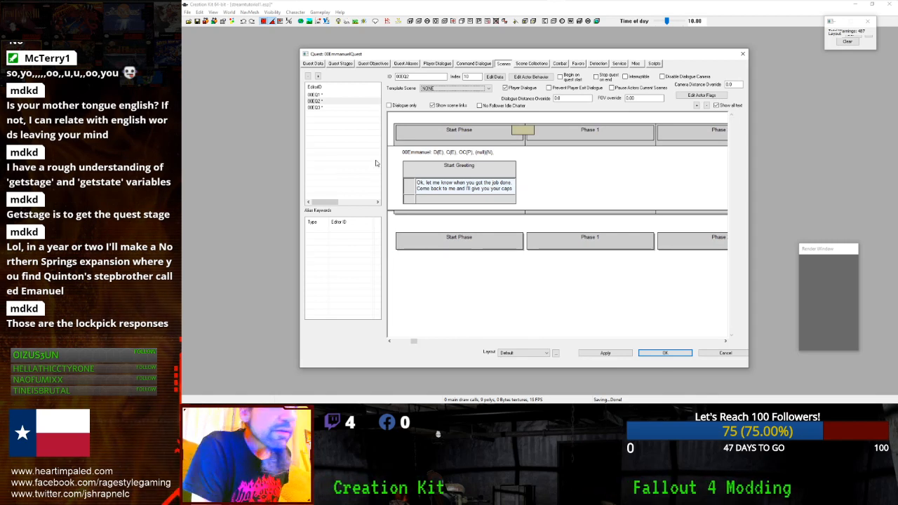
{"action": "right_click", "coordinate": [335, 101]}
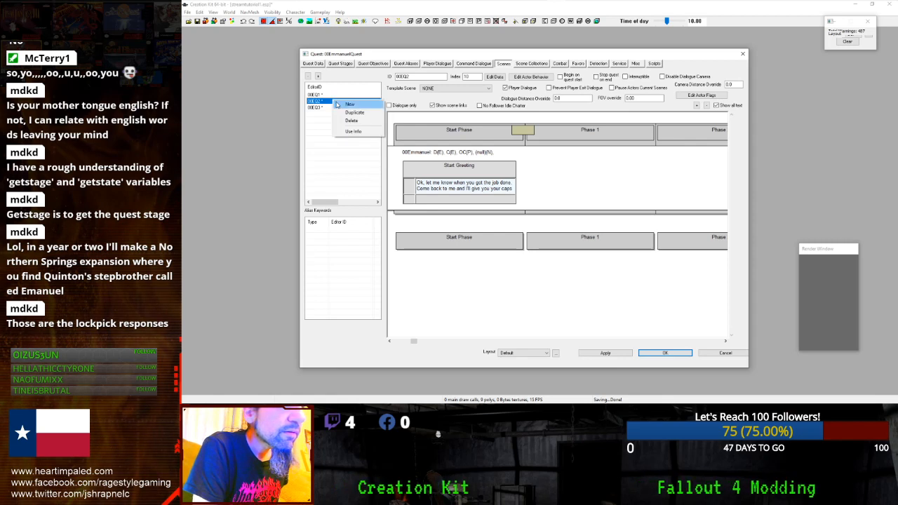
{"action": "left_click", "coordinate": [324, 102]}
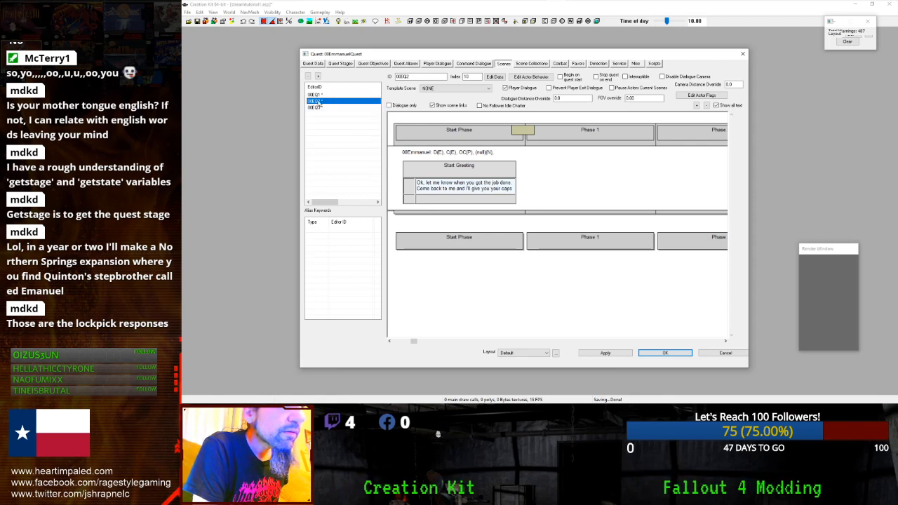
{"action": "right_click", "coordinate": [553, 226]}
- Add Player Default as a new actor in scene 00EQ2
{"action": "left_click", "coordinate": [561, 229]}
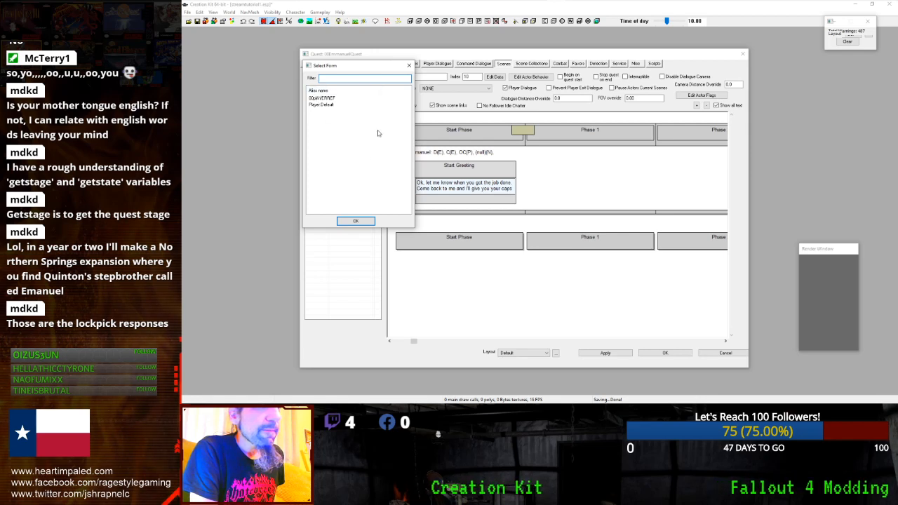
{"action": "double_click", "coordinate": [341, 105]}
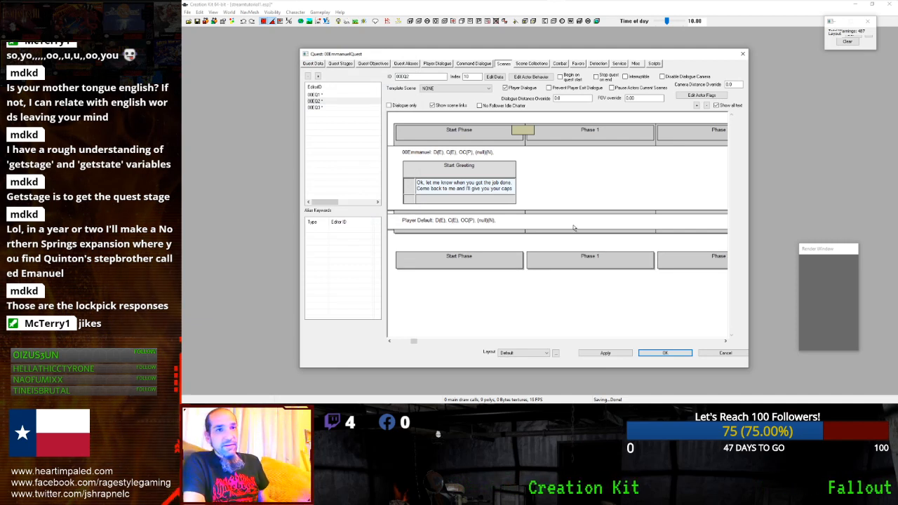
{"action": "left_click_drag", "start_coordinate": [412, 342], "coordinate": [643, 342]}
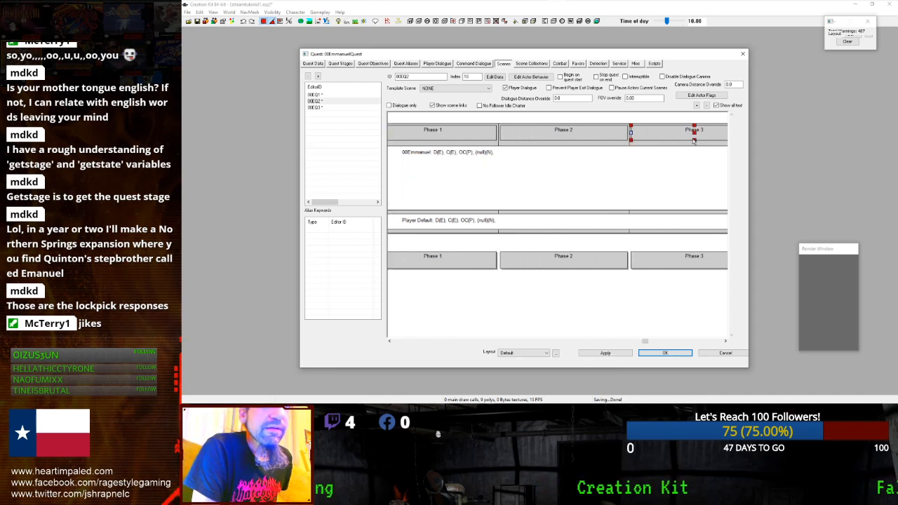
- Delete Phase 3, leaving Start Phase, Phase 1 and Phase 2
{"action": "right_click", "coordinate": [685, 138]}
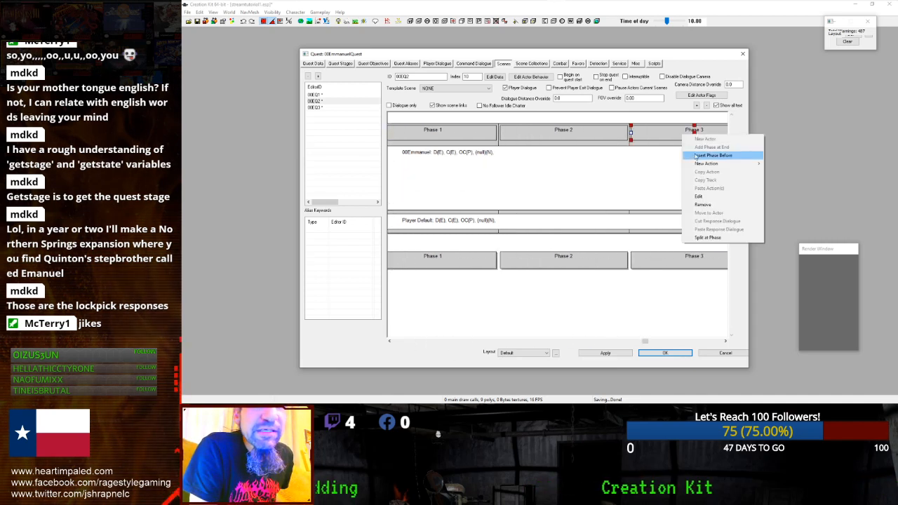
{"action": "left_click", "coordinate": [701, 204]}
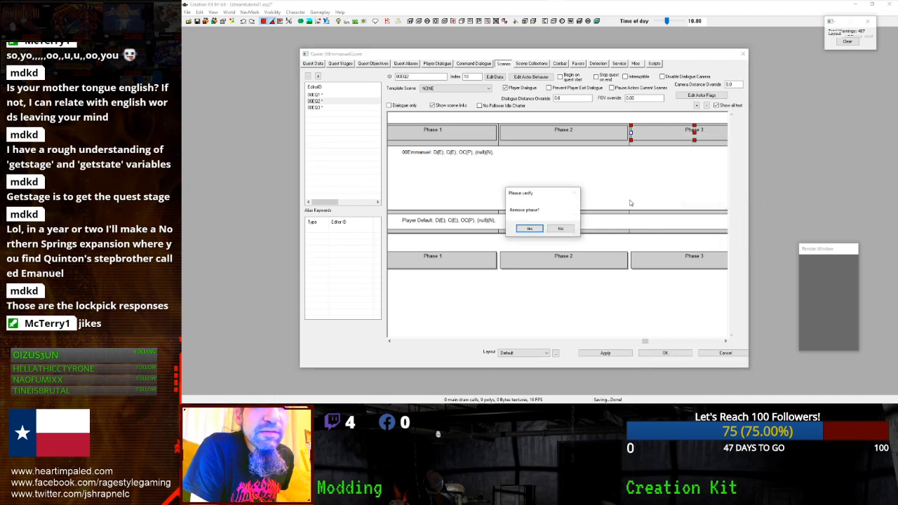
{"action": "left_click", "coordinate": [537, 230]}
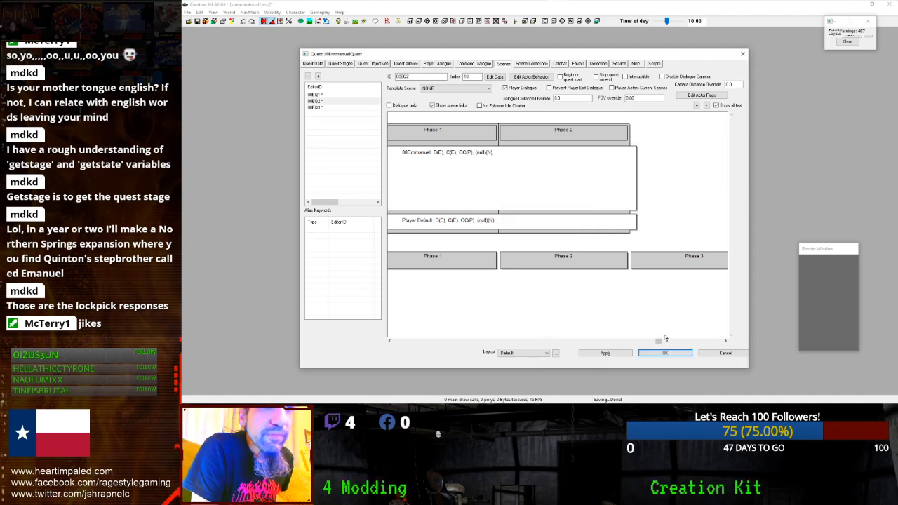
{"action": "left_click_drag", "start_coordinate": [661, 342], "coordinate": [462, 342]}
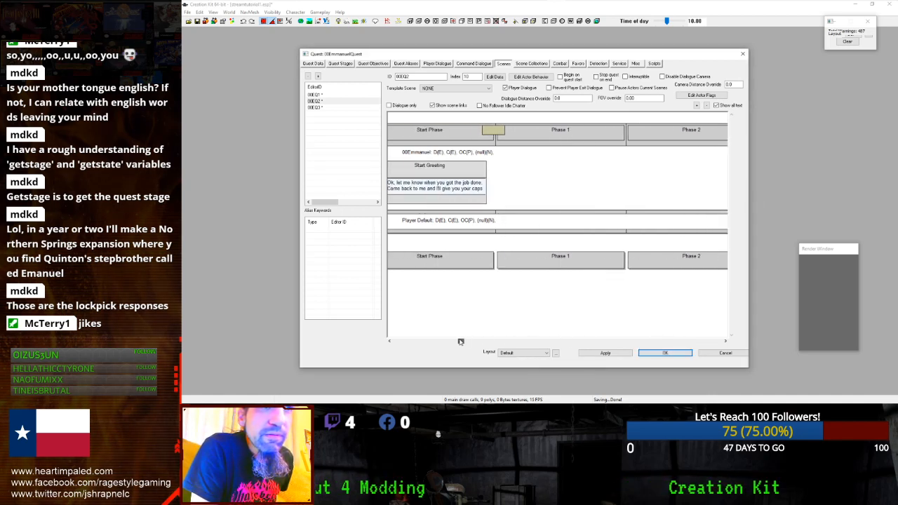
- Add a Timer action (Action 3) on the Player Default track with Max Seconds set to 4
{"action": "right_click", "coordinate": [515, 227]}
{"action": "mouse_move", "coordinate": [554, 253]}
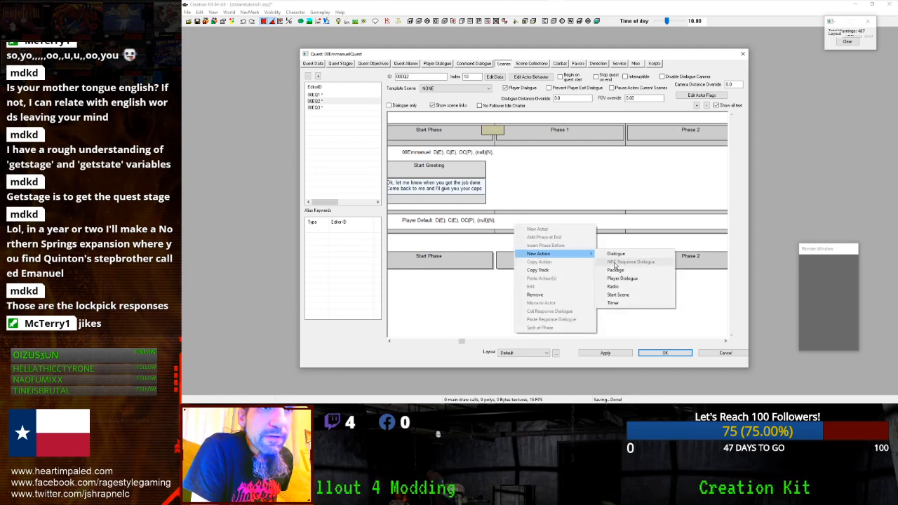
{"action": "left_click", "coordinate": [614, 302]}
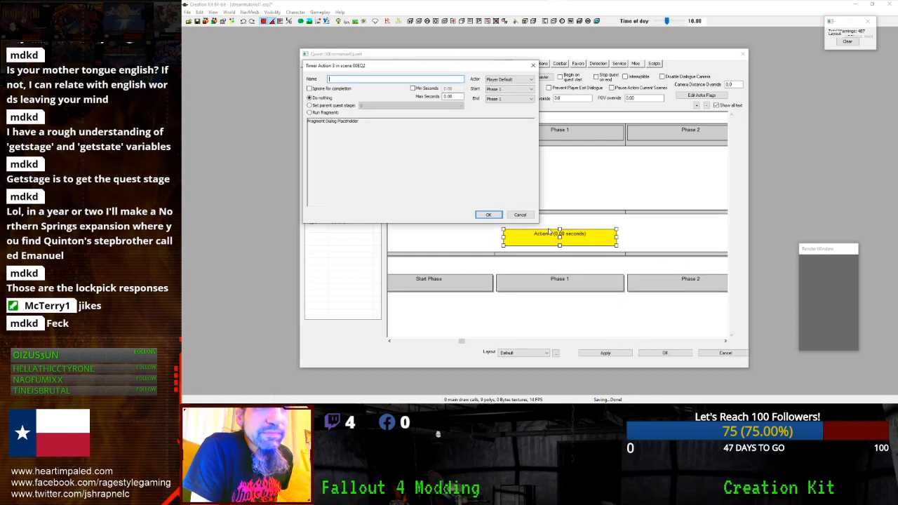
{"action": "left_click_drag", "start_coordinate": [457, 97], "coordinate": [343, 114]}
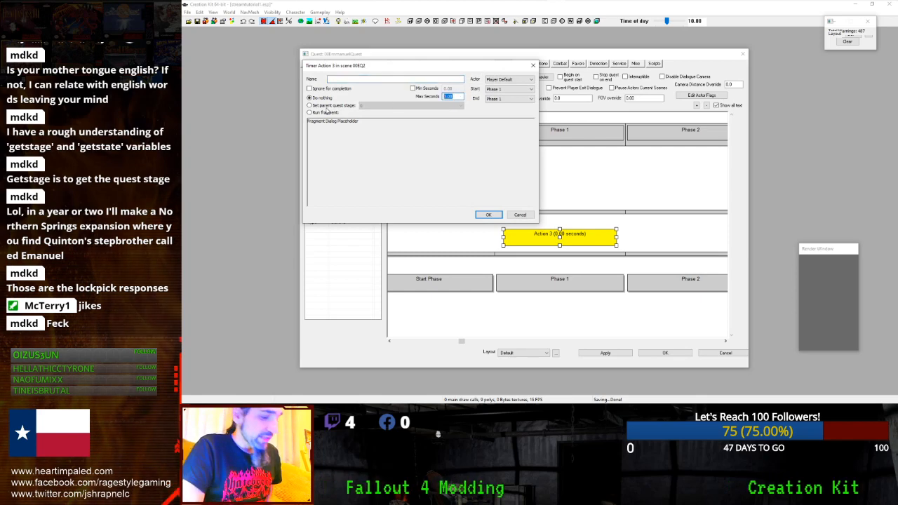
{"action": "type", "text": "4"}
{"action": "key", "text": "Return"}
{"action": "left_click_drag", "start_coordinate": [460, 341], "coordinate": [594, 239]}
{"action": "right_click", "coordinate": [594, 237]}
{"action": "mouse_move", "coordinate": [631, 254]}
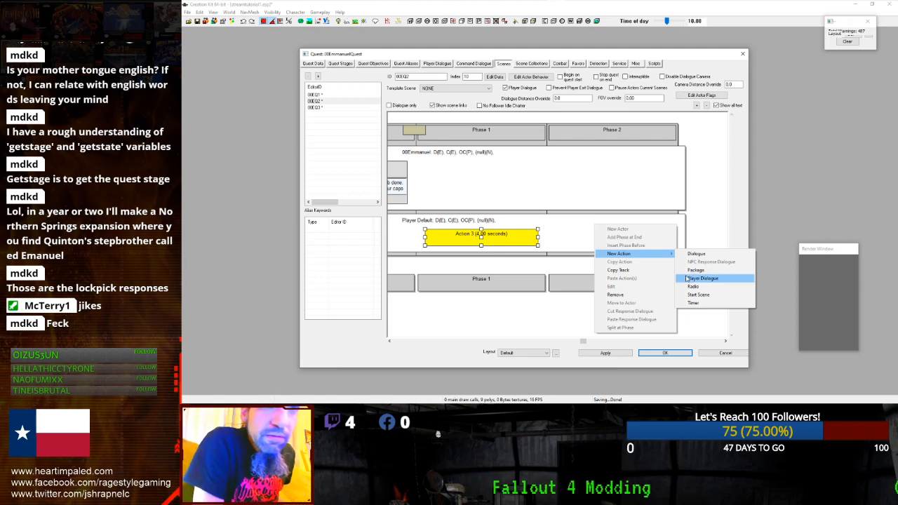
- Add a Dialogue action (Action 4) on the Player Default track and start choosing headtracking targets
{"action": "left_click", "coordinate": [691, 254]}
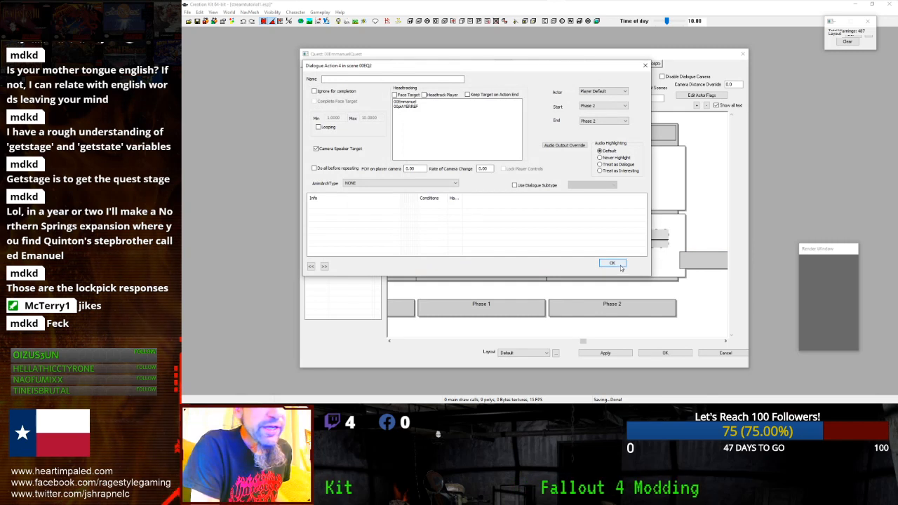
{"action": "left_click", "coordinate": [408, 107]}
{"action": "left_click", "coordinate": [409, 103]}
{"action": "left_click", "coordinate": [409, 108]}
{"action": "left_click", "coordinate": [409, 108]}
{"action": "left_click", "coordinate": [413, 106]}
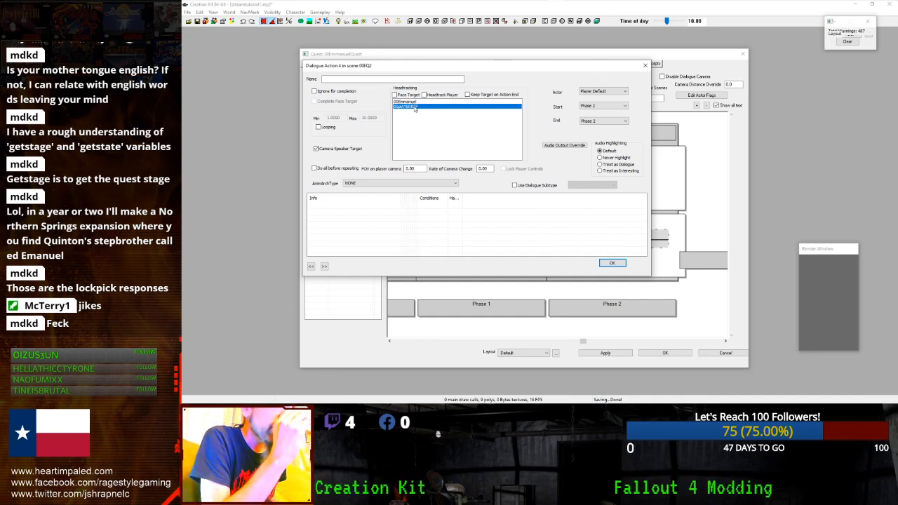
- Settle headtracking on 00Emmanuel, keep Player Default as the actor, and bring up the response-list options
{"action": "left_click", "coordinate": [426, 103]}
{"action": "left_click", "coordinate": [425, 103]}
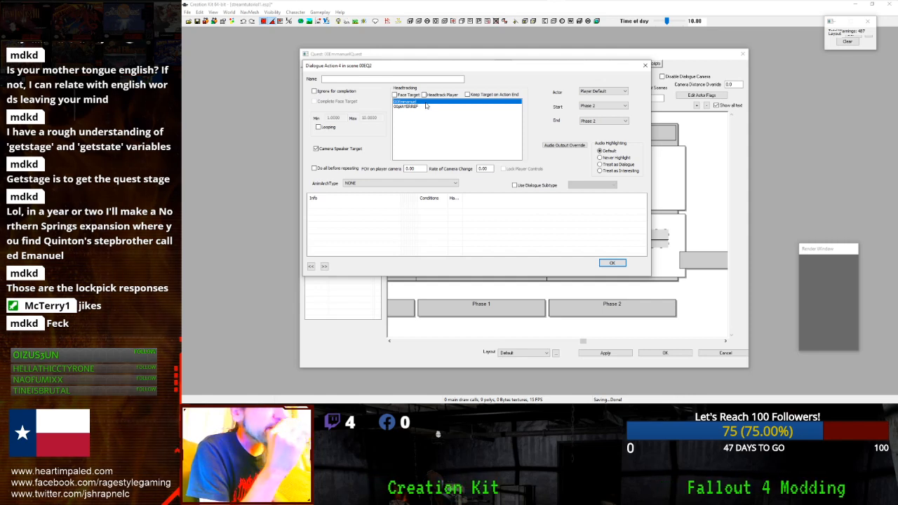
{"action": "left_click", "coordinate": [426, 106]}
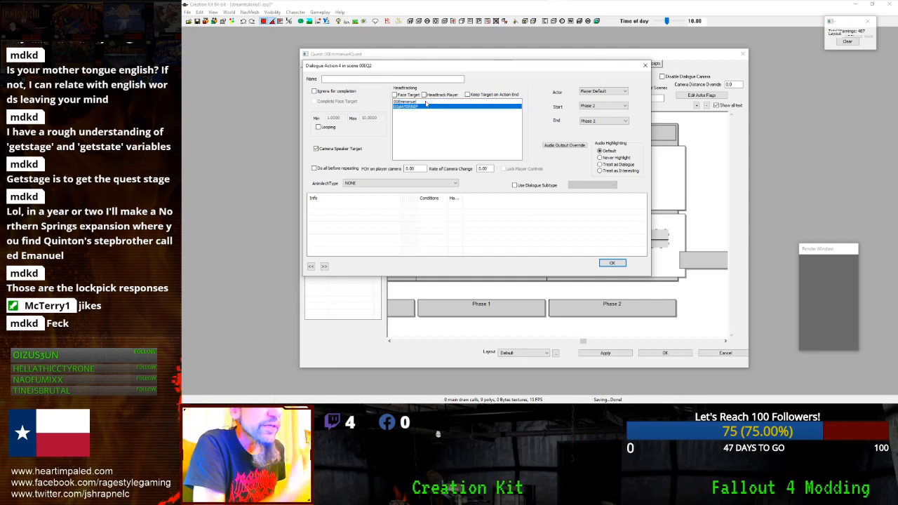
{"action": "left_click", "coordinate": [425, 106]}
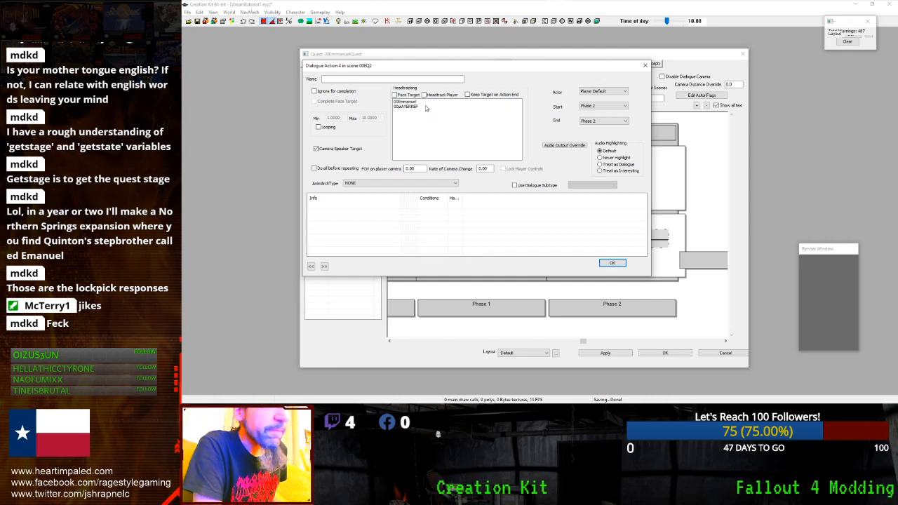
{"action": "left_click", "coordinate": [426, 105]}
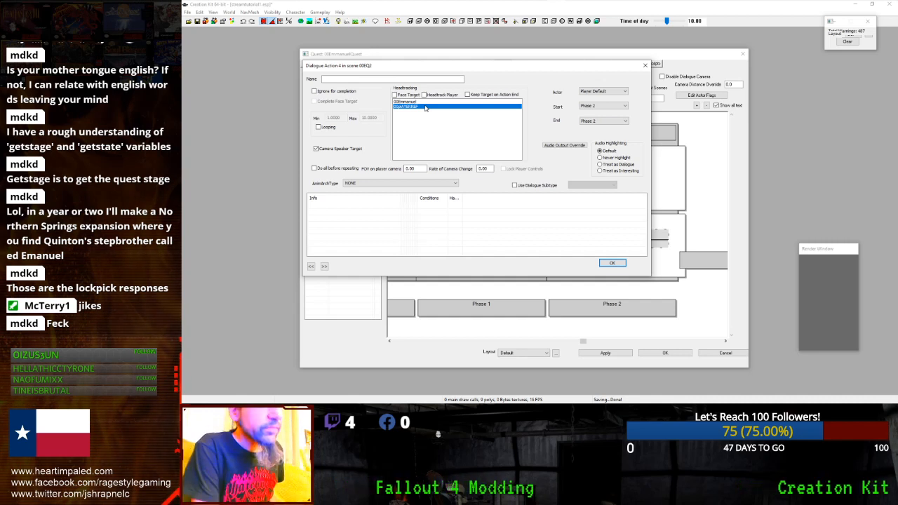
{"action": "left_click", "coordinate": [428, 108]}
{"action": "left_click_drag", "start_coordinate": [427, 102], "coordinate": [428, 109]}
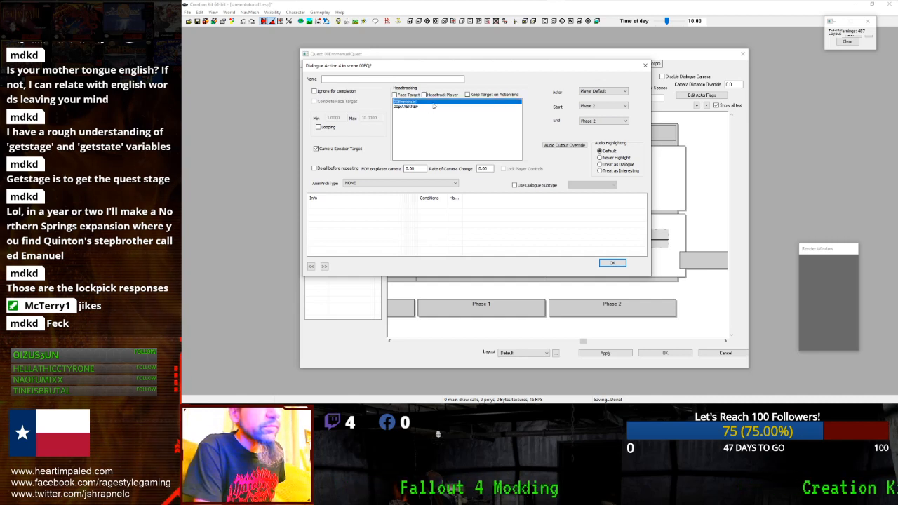
{"action": "left_click", "coordinate": [430, 103]}
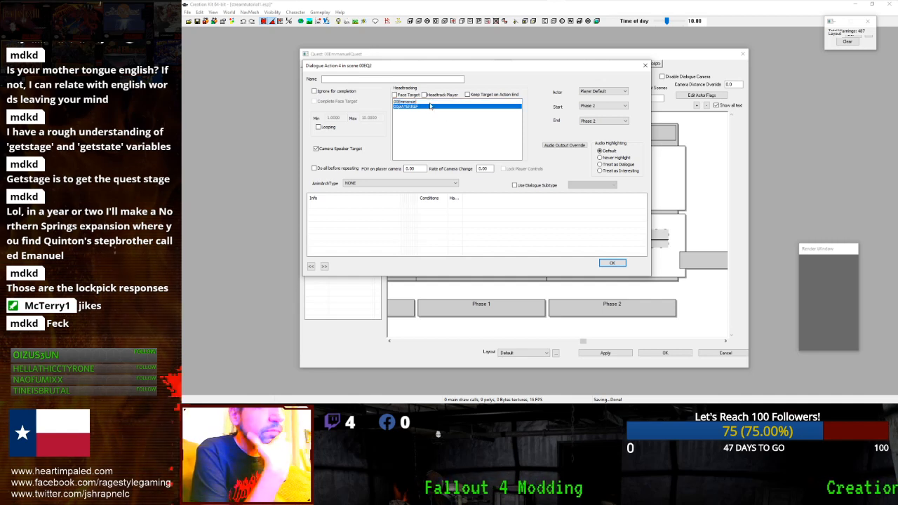
{"action": "left_click", "coordinate": [428, 107]}
{"action": "left_click", "coordinate": [429, 103]}
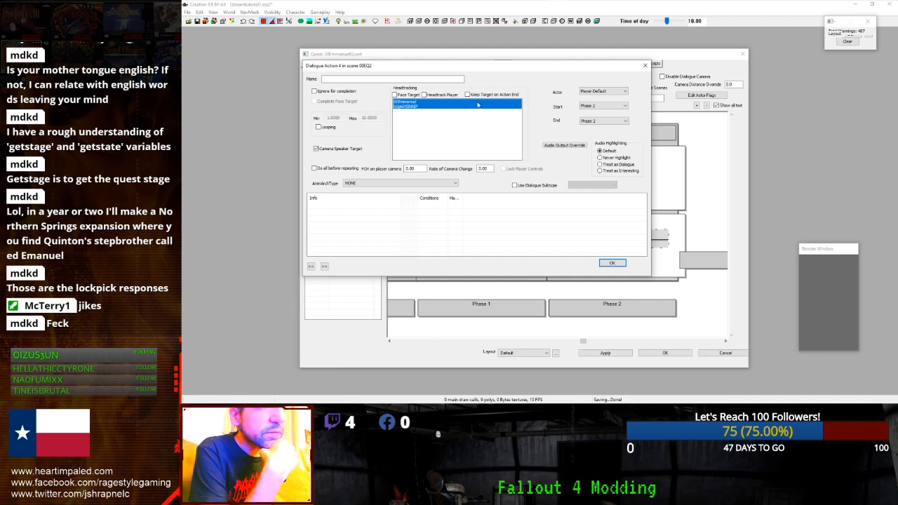
{"action": "left_click", "coordinate": [586, 94]}
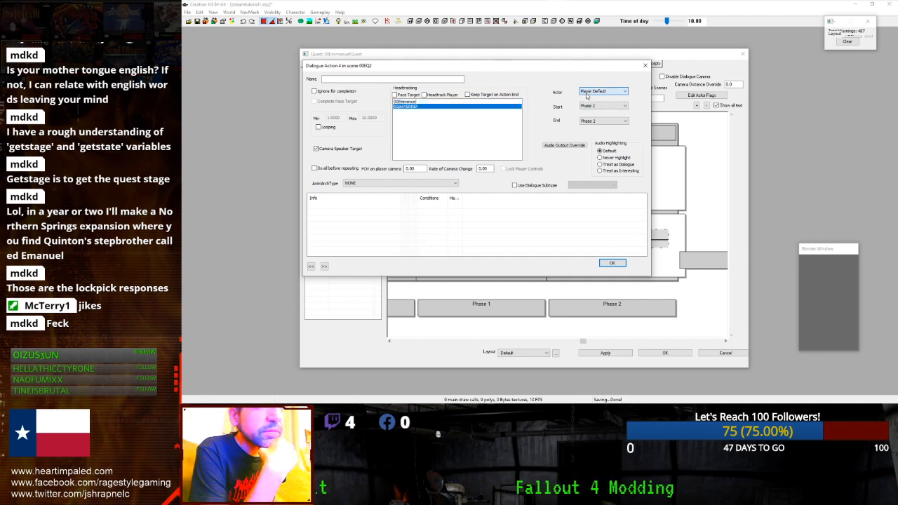
{"action": "right_click", "coordinate": [406, 246]}
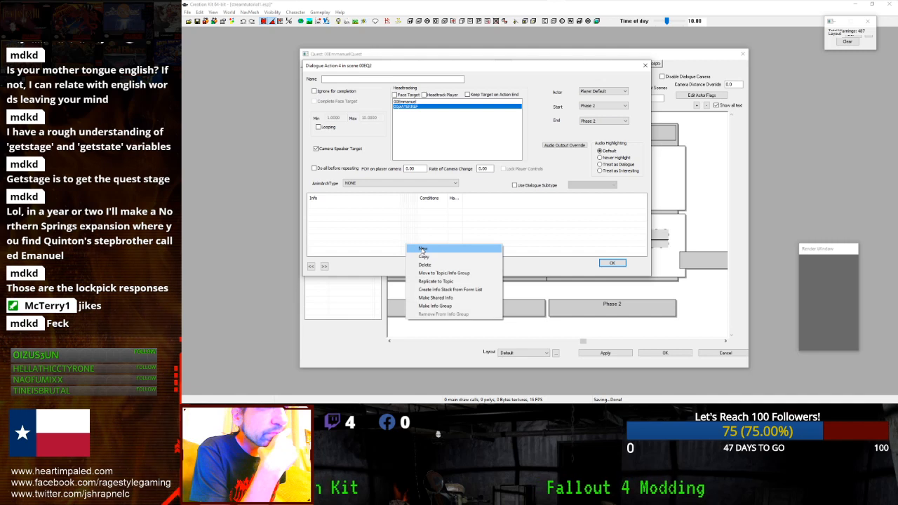
- Start a new empty response line for Action 4, then discard it
{"action": "left_click", "coordinate": [423, 249]}
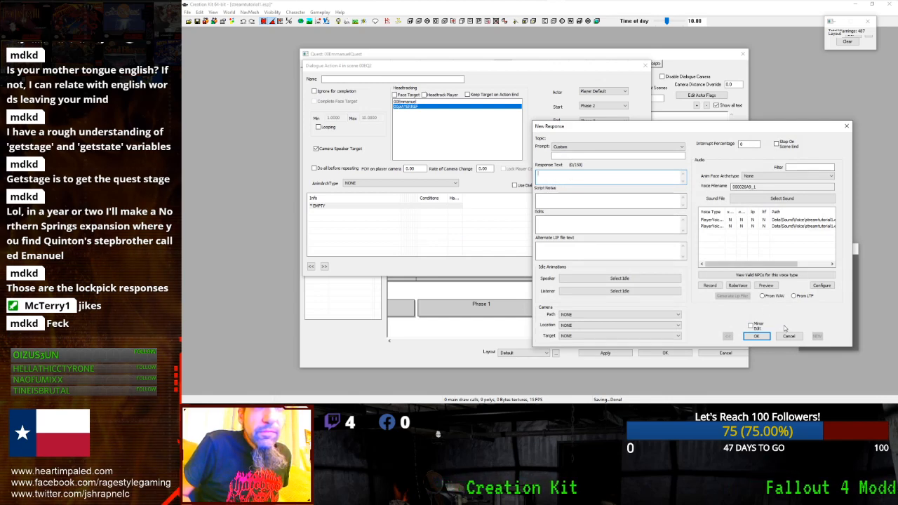
{"action": "left_click", "coordinate": [783, 336]}
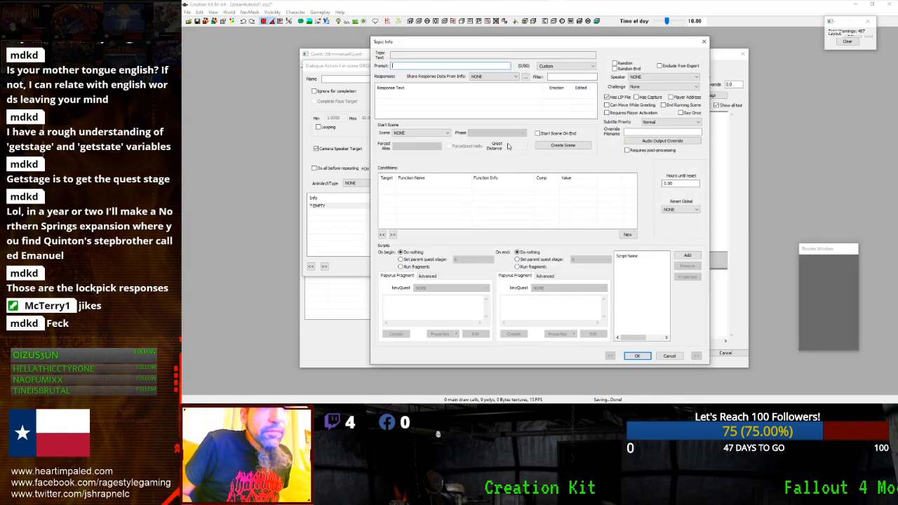
{"action": "left_click", "coordinate": [465, 112]}
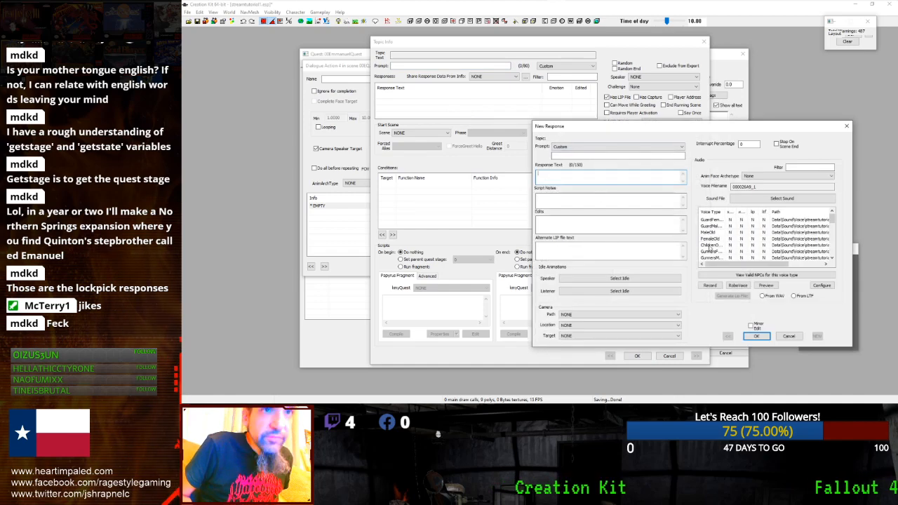
{"action": "left_click", "coordinate": [788, 337]}
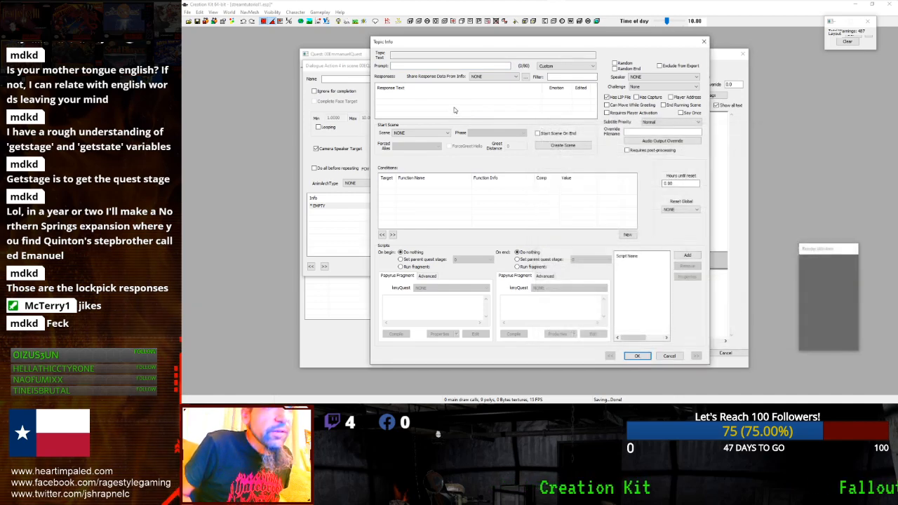
{"action": "right_click", "coordinate": [434, 107]}
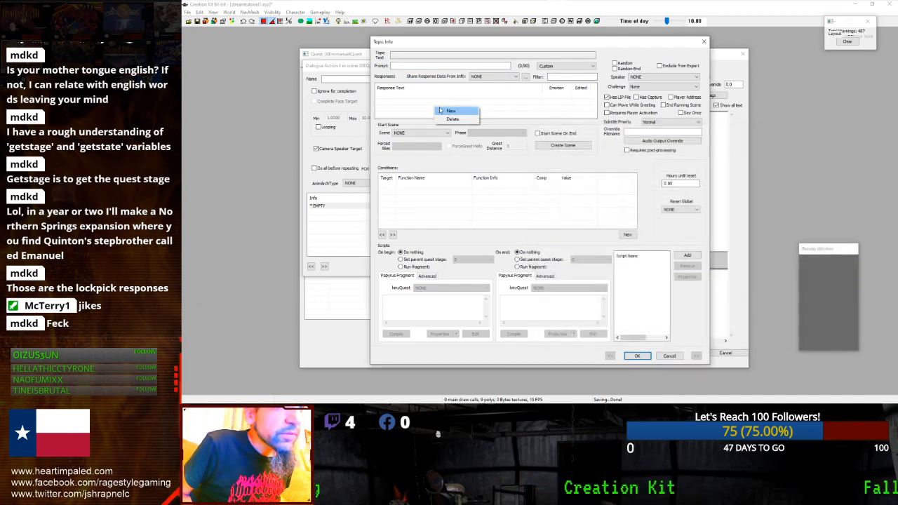
{"action": "right_click", "coordinate": [430, 204]}
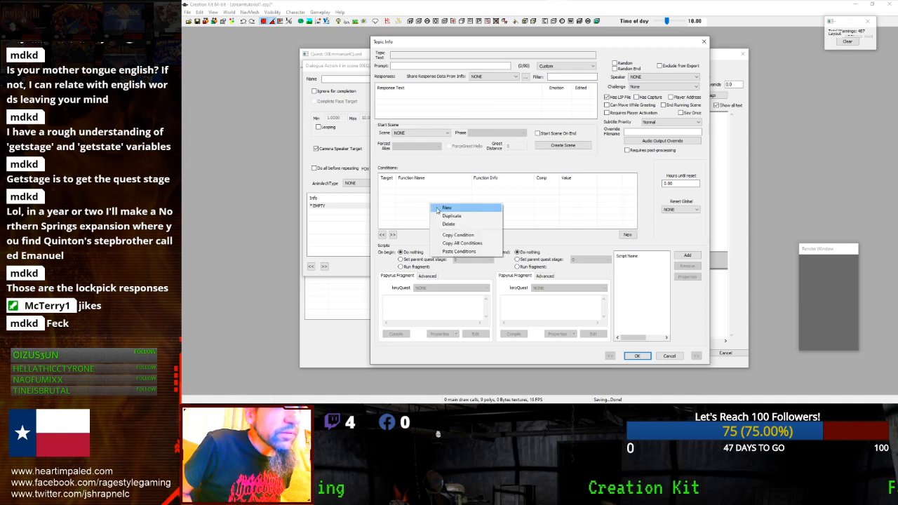
{"action": "left_click", "coordinate": [434, 198]}
- Share response data from MinRecruitPlayerAccept's "Consider it done." using the 'player' filter, and confirm
{"action": "left_click", "coordinate": [489, 77]}
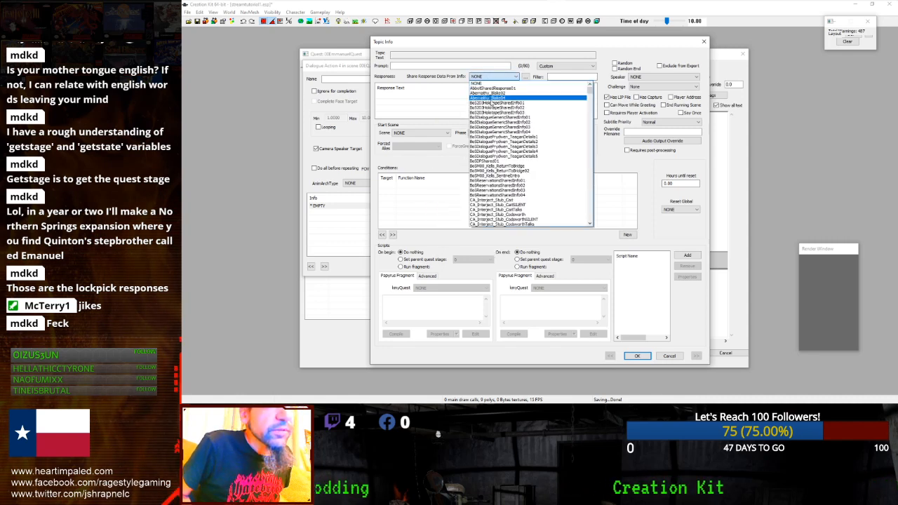
{"action": "left_click", "coordinate": [570, 77]}
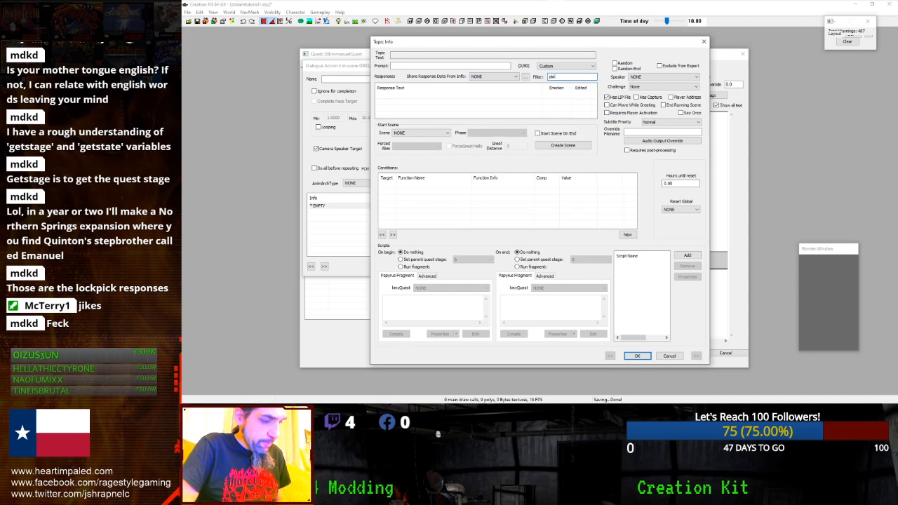
{"action": "left_click", "coordinate": [515, 77]}
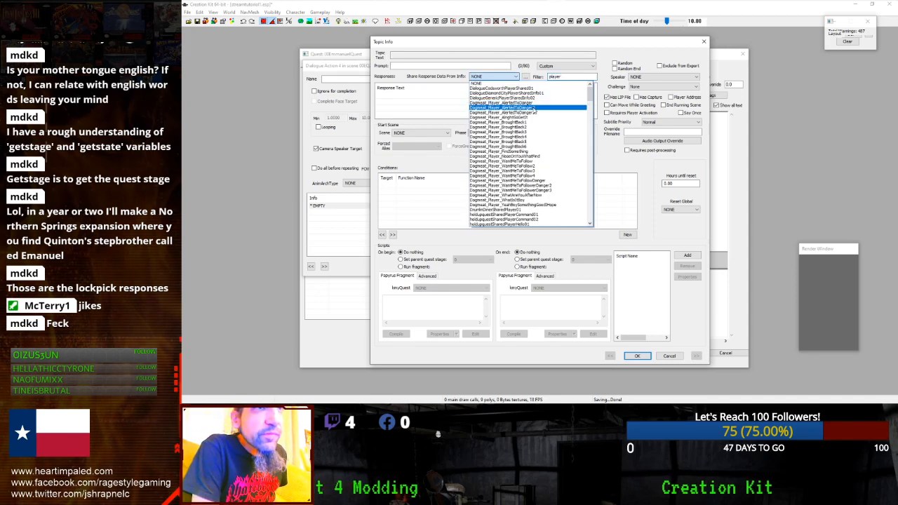
{"action": "left_click_drag", "start_coordinate": [590, 99], "coordinate": [590, 132]}
{"action": "left_click", "coordinate": [526, 124]}
{"action": "key", "text": "Up"}
{"action": "key", "text": "Up"}
{"action": "key", "text": "Up"}
{"action": "key", "text": "Up"}
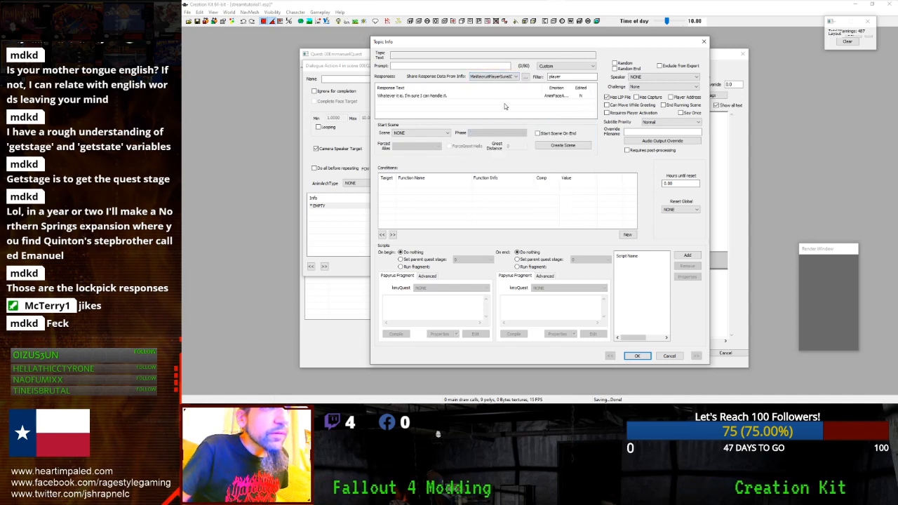
{"action": "key", "text": "Up"}
{"action": "key", "text": "Up"}
{"action": "key", "text": "Up"}
{"action": "key", "text": "Up"}
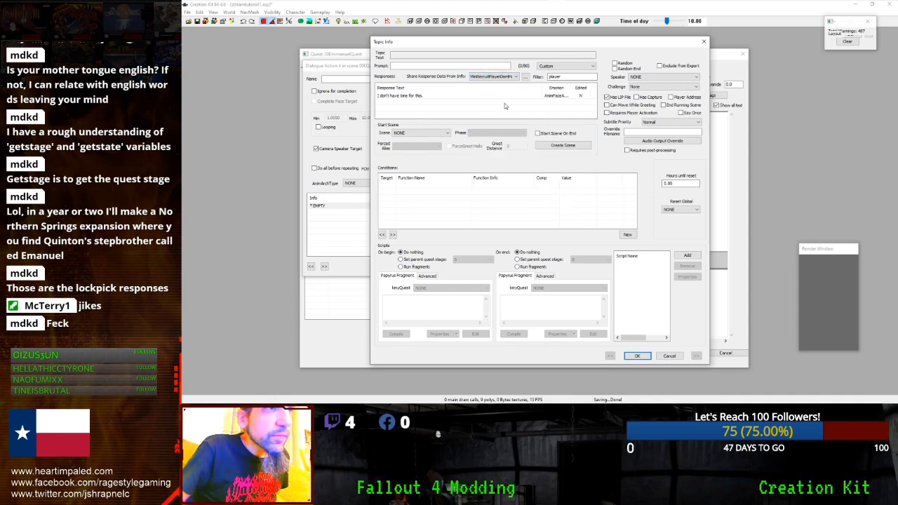
{"action": "key", "text": "Down"}
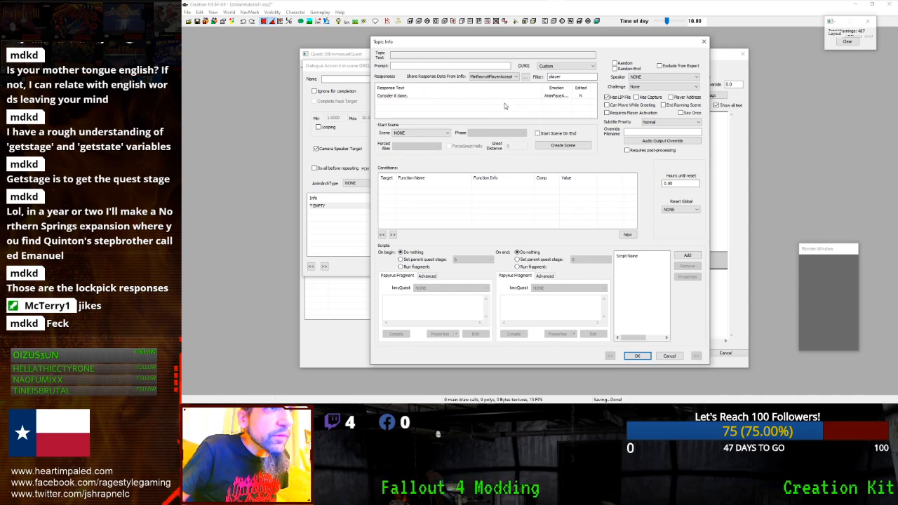
{"action": "right_click", "coordinate": [579, 192]}
{"action": "key", "text": "Escape"}
{"action": "left_click", "coordinate": [630, 356]}
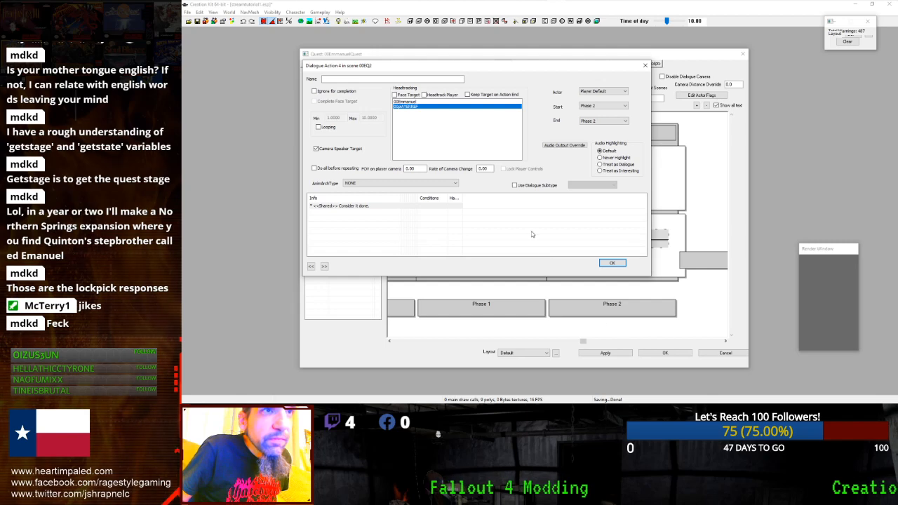
- Reopen Dialogue Action 4 and its shared "Consider it done." Topic Info, then bring up the Conditions options
{"action": "left_click", "coordinate": [611, 263]}
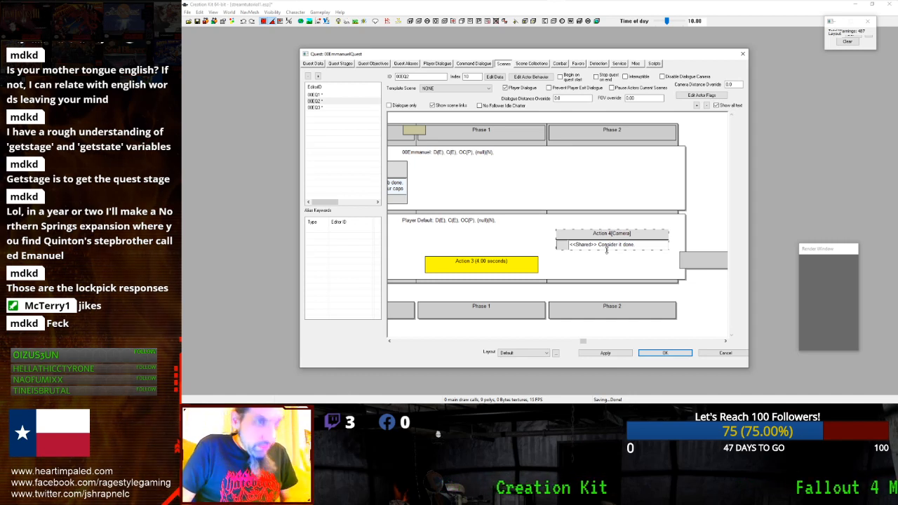
{"action": "double_click", "coordinate": [585, 236]}
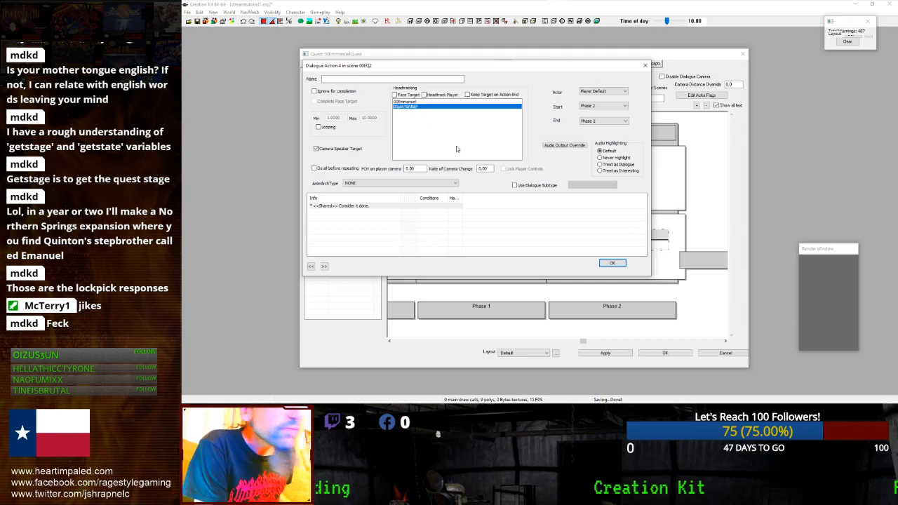
{"action": "left_click", "coordinate": [612, 264]}
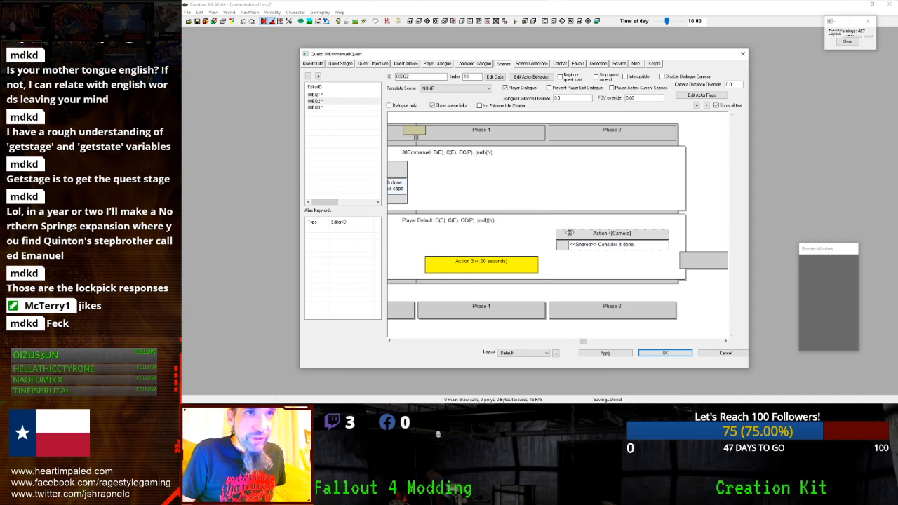
{"action": "double_click", "coordinate": [569, 232]}
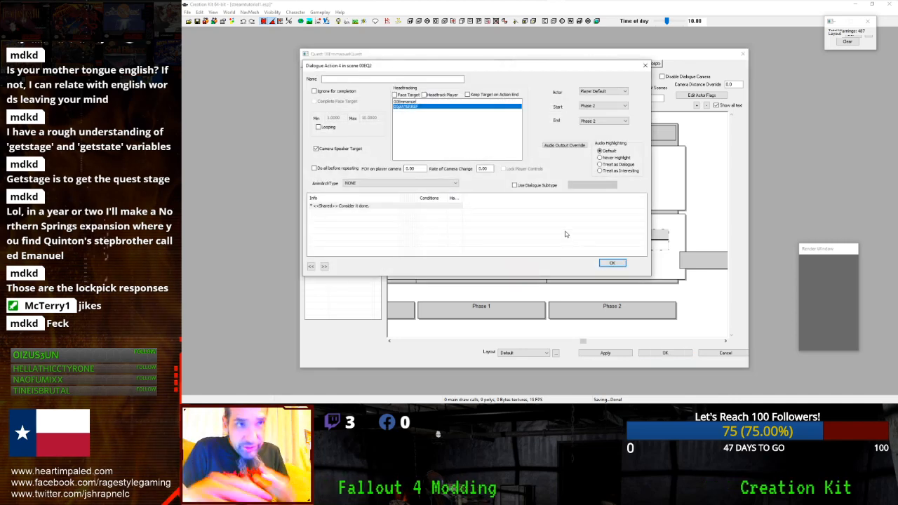
{"action": "double_click", "coordinate": [373, 205]}
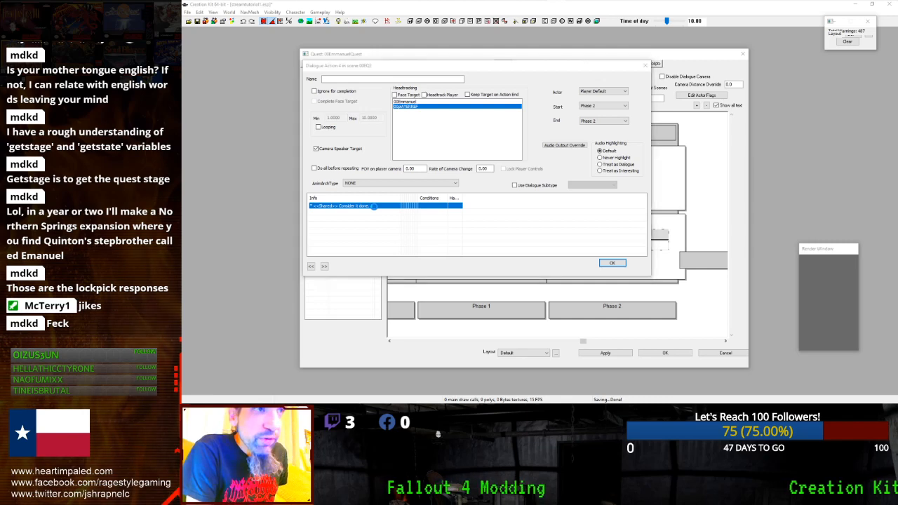
{"action": "right_click", "coordinate": [418, 210]}
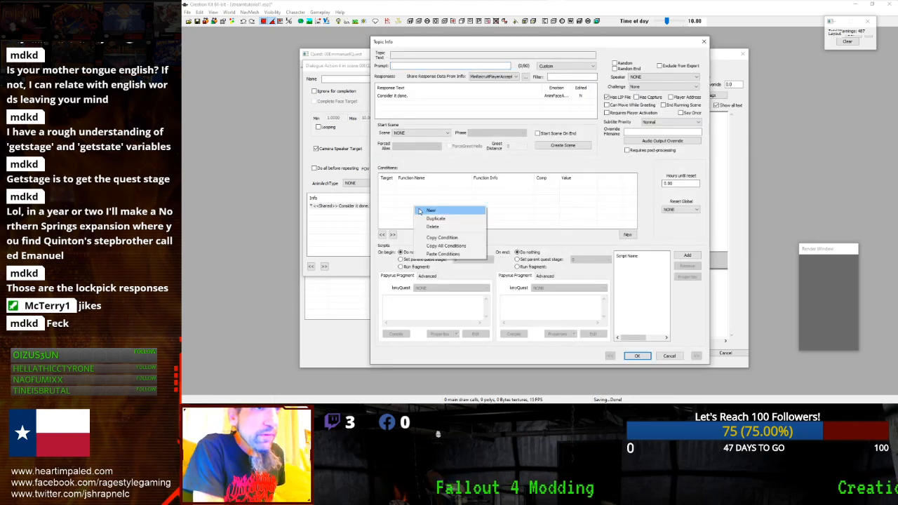
- Add a new condition with GetIsVoiceType as its function, found via the 'voice' filter
{"action": "left_click", "coordinate": [428, 210]}
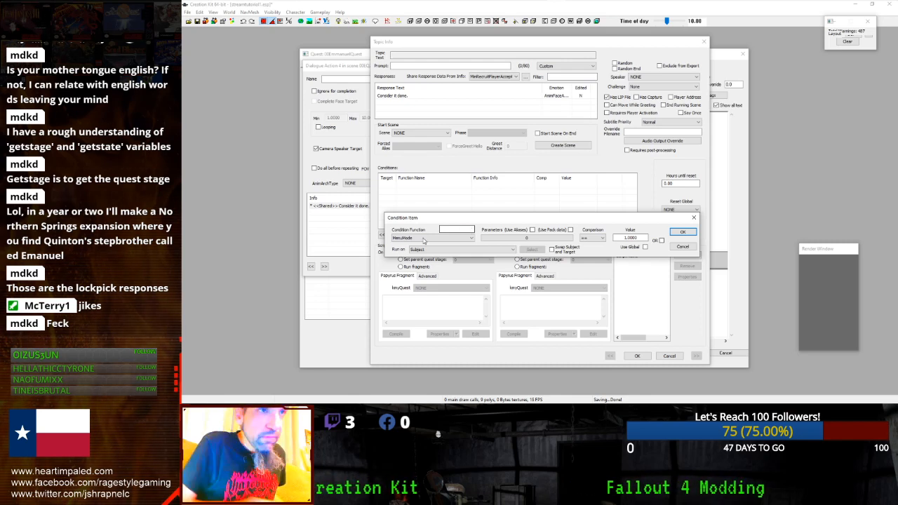
{"action": "left_click", "coordinate": [441, 239]}
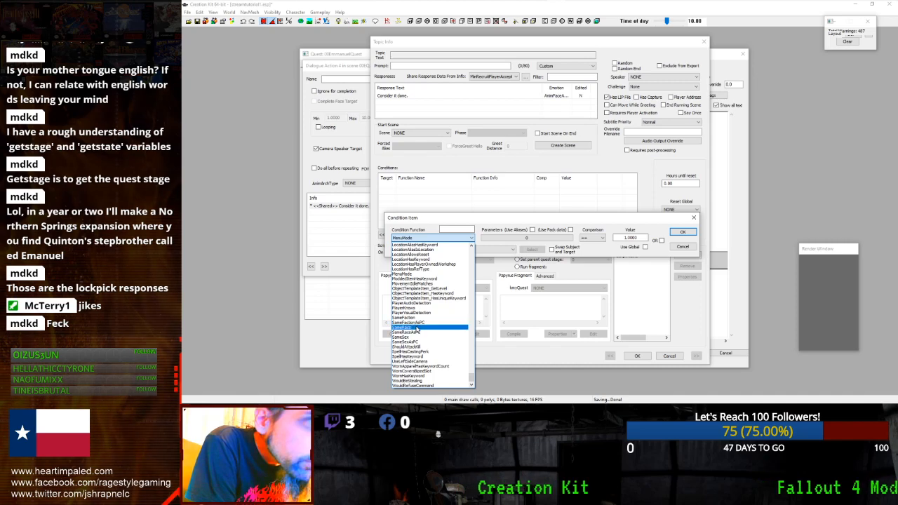
{"action": "scroll", "coordinate": [415, 344], "scroll_direction": "up", "scroll_amount": 2}
{"action": "scroll", "coordinate": [414, 344], "scroll_direction": "up", "scroll_amount": 4}
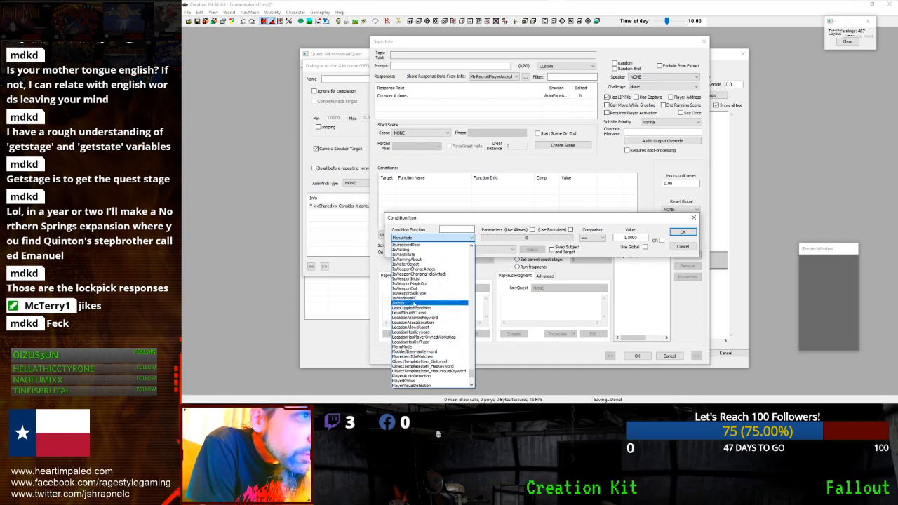
{"action": "left_click", "coordinate": [450, 230]}
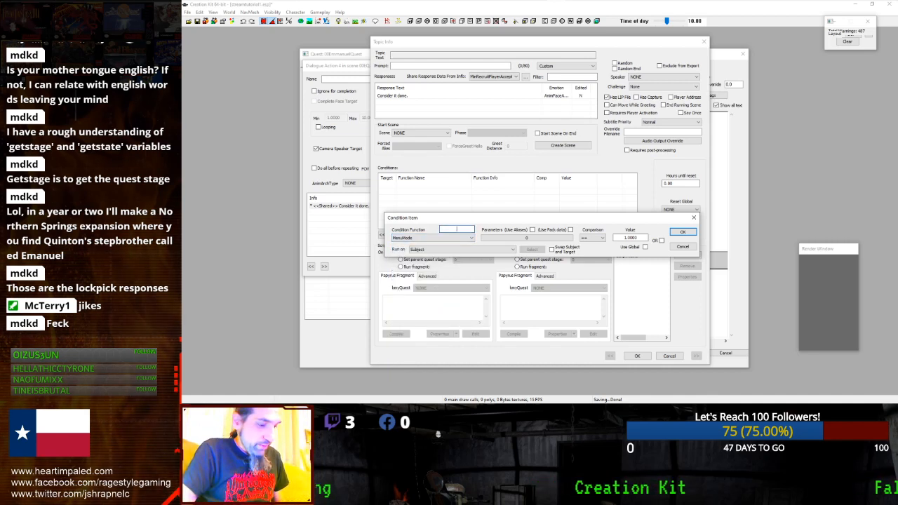
{"action": "type", "text": "voicetype"}
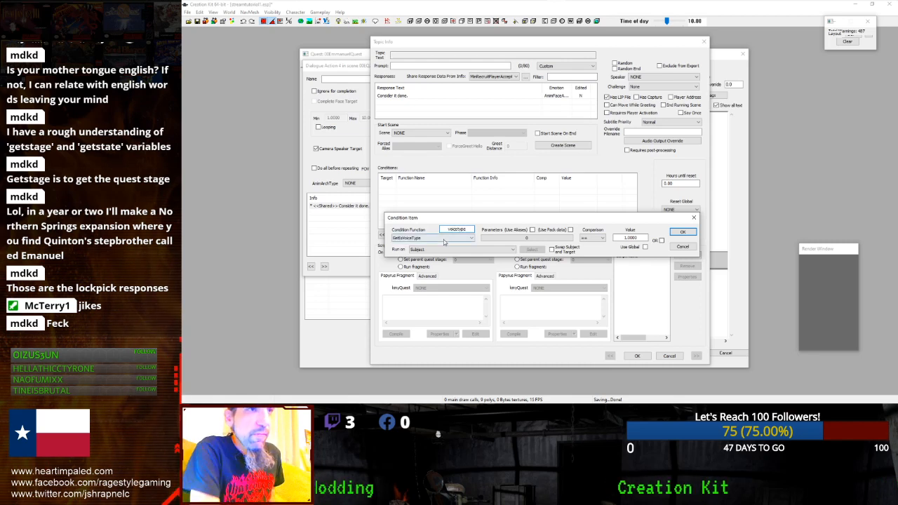
{"action": "left_click", "coordinate": [443, 239]}
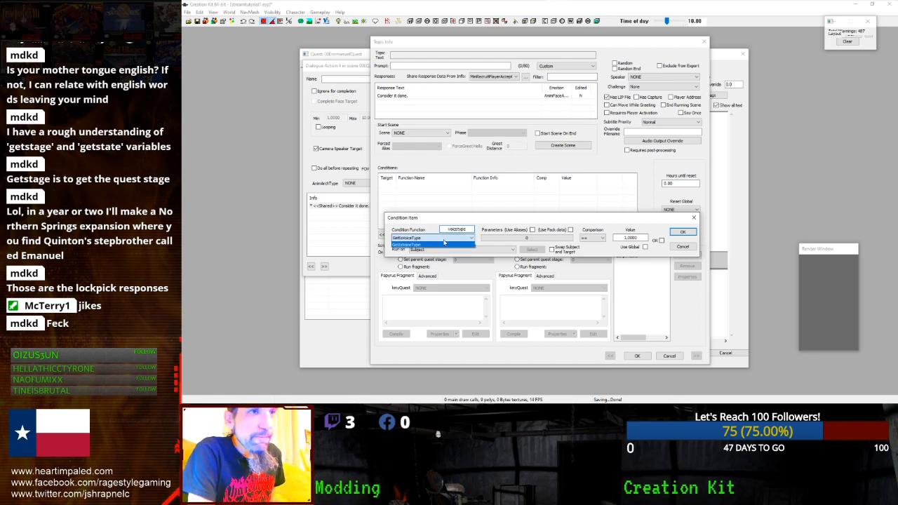
{"action": "left_click", "coordinate": [439, 245]}
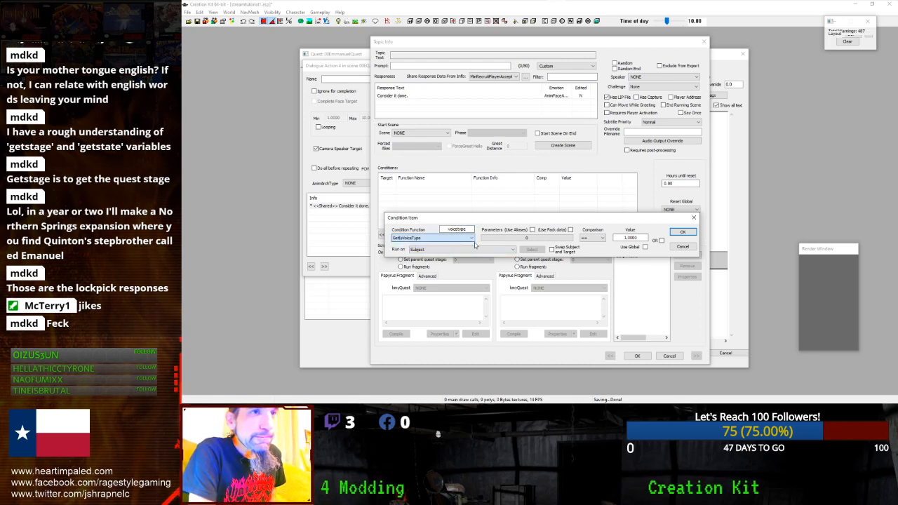
- Browse voice types, briefly picking 00EmmanuelVoiceType, then cancel the parameter choice
{"action": "left_click", "coordinate": [530, 240]}
{"action": "left_click", "coordinate": [474, 264]}
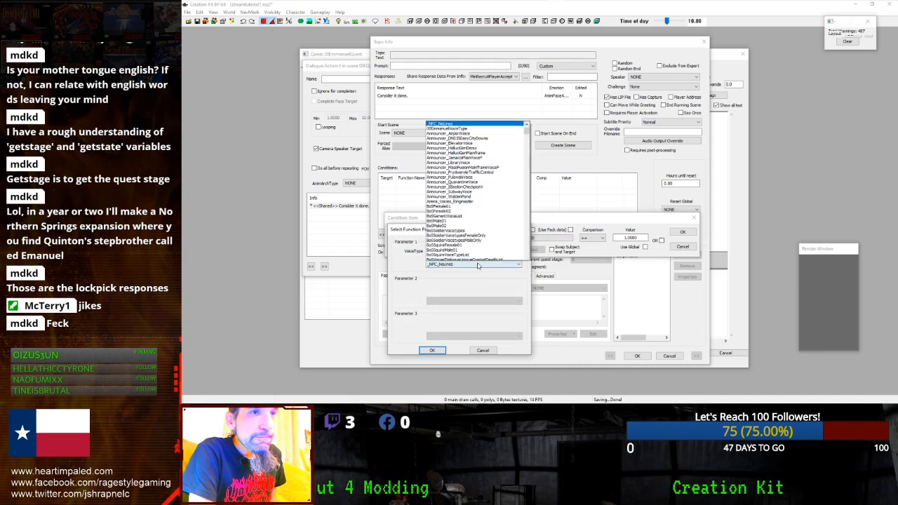
{"action": "left_click", "coordinate": [449, 122]}
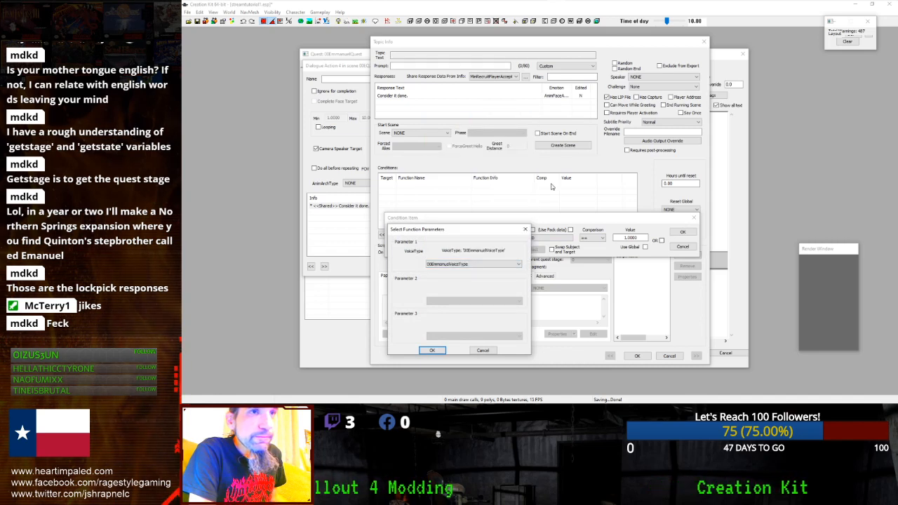
{"action": "left_click", "coordinate": [473, 264]}
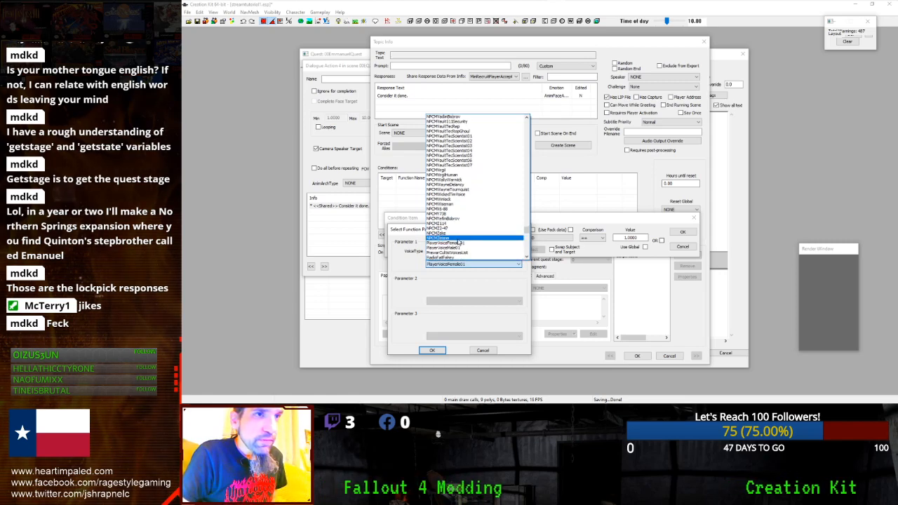
{"action": "scroll", "coordinate": [457, 241], "scroll_direction": "down", "scroll_amount": 3}
{"action": "scroll", "coordinate": [457, 242], "scroll_direction": "down", "scroll_amount": 7}
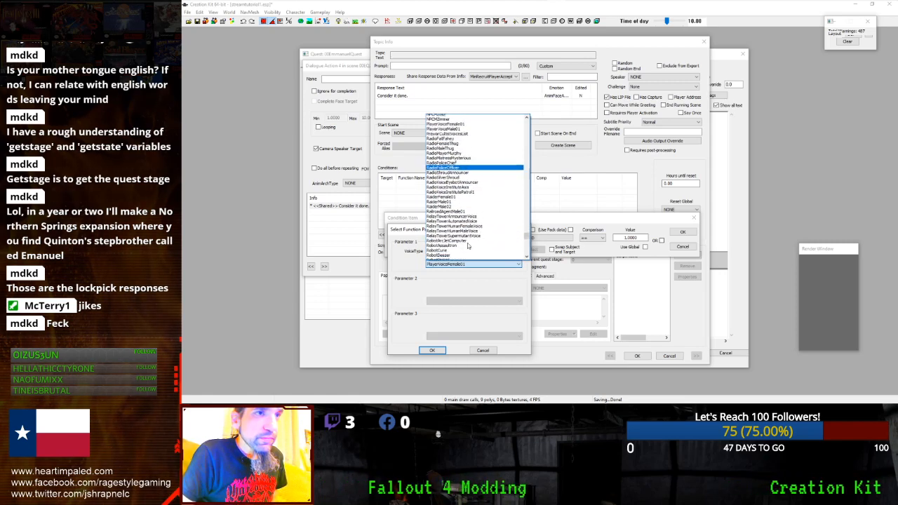
{"action": "scroll", "coordinate": [428, 222], "scroll_direction": "down", "scroll_amount": 3}
{"action": "left_click", "coordinate": [413, 219]}
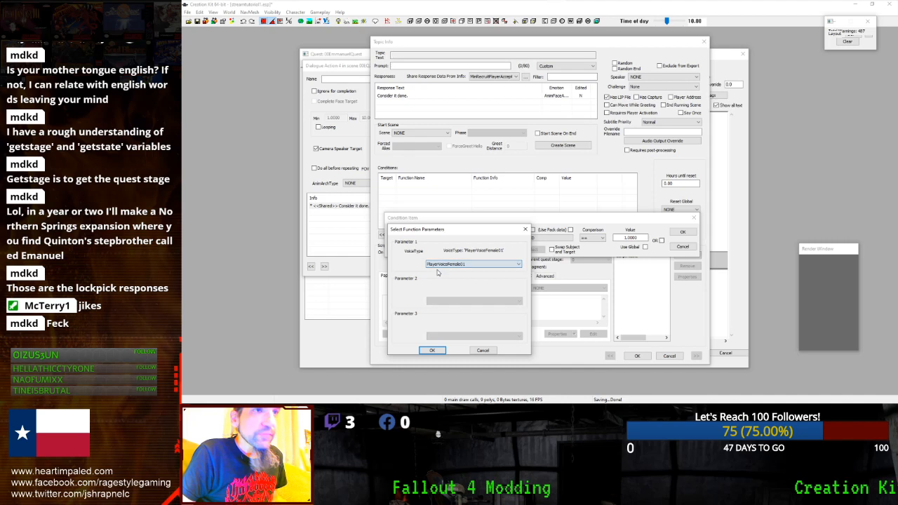
{"action": "left_click", "coordinate": [483, 350]}
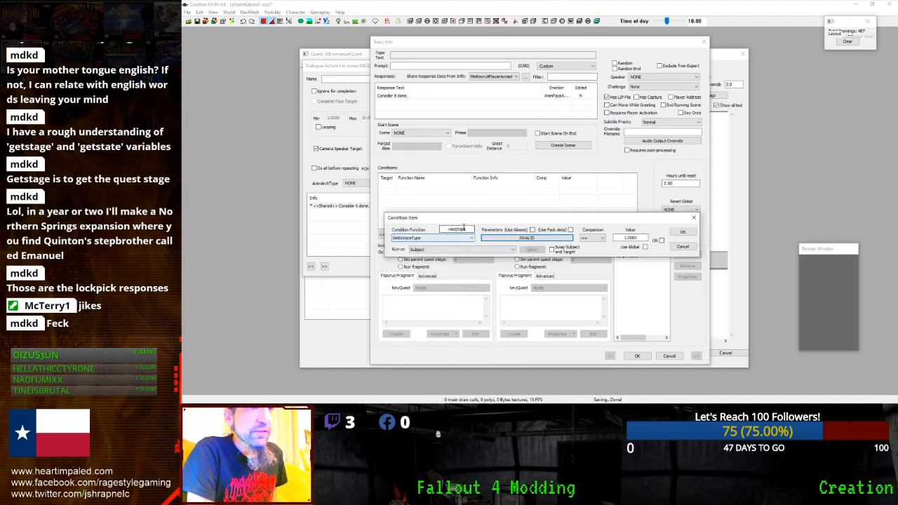
- Change the condition function to GetIsID
{"action": "type", "text": "getisid"}
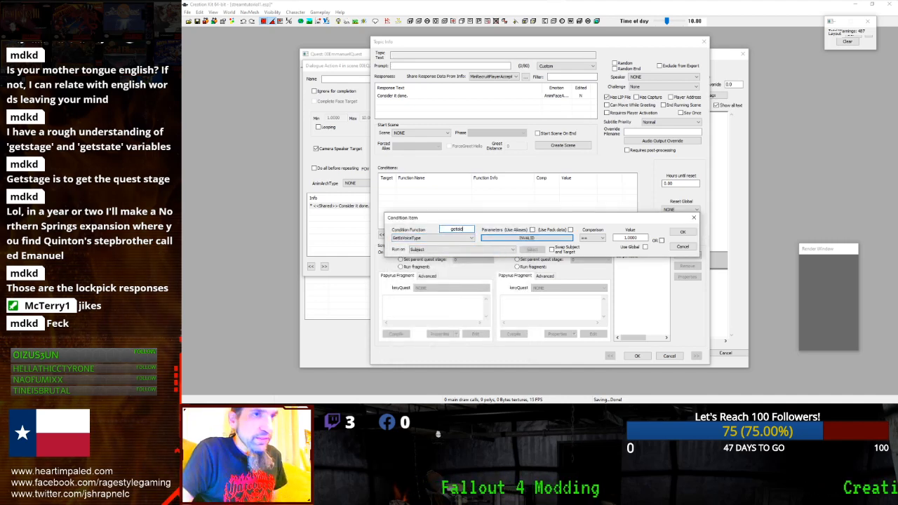
{"action": "left_click", "coordinate": [449, 239]}
{"action": "left_click", "coordinate": [445, 245]}
{"action": "left_click", "coordinate": [495, 237]}
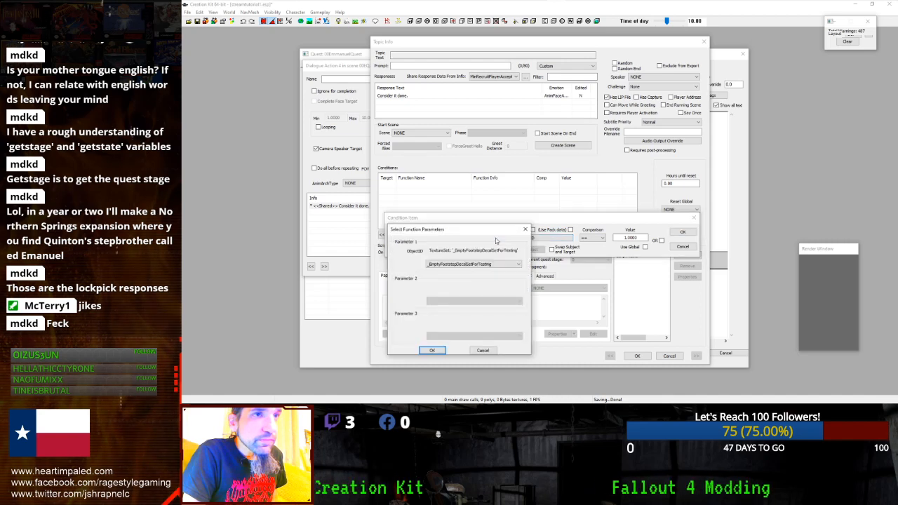
- Set GetIsID's ObjectID to Player, confirm the condition, and save the Topic Info
{"action": "left_click", "coordinate": [473, 264]}
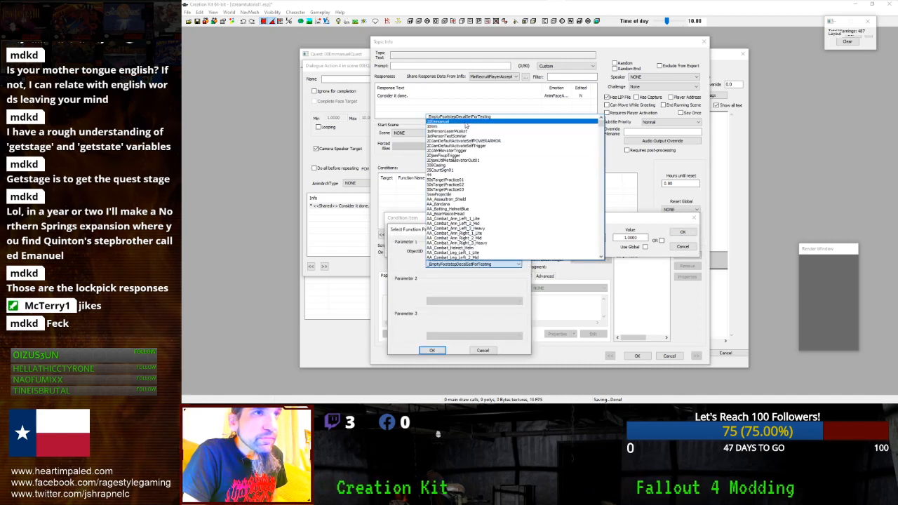
{"action": "left_click", "coordinate": [448, 121]}
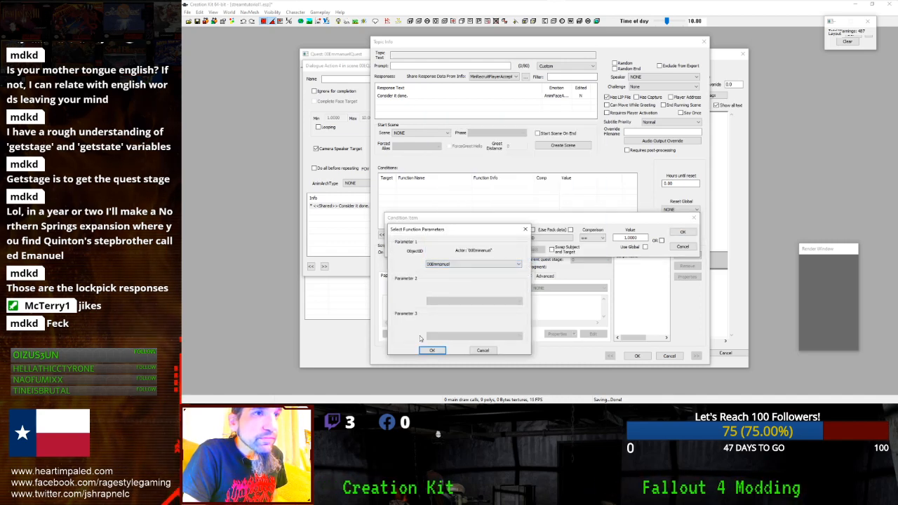
{"action": "left_click", "coordinate": [462, 265]}
{"action": "type", "text": "play"}
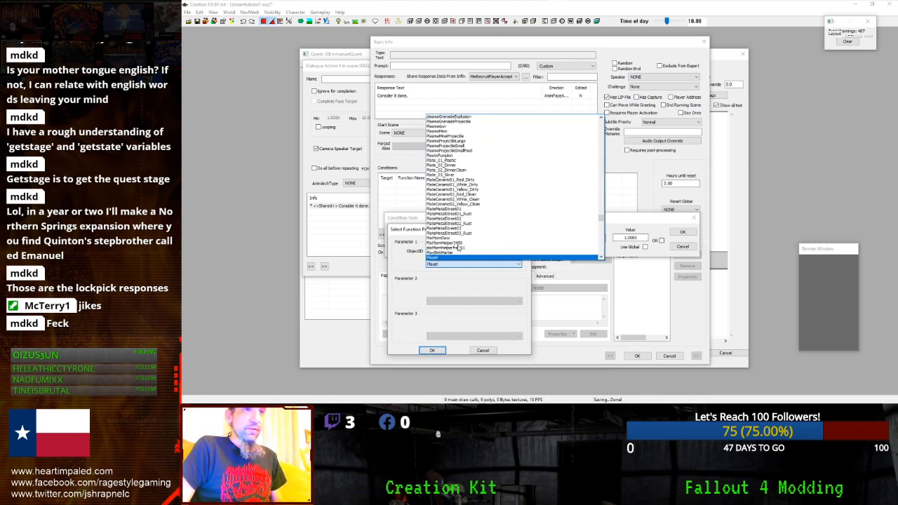
{"action": "left_click", "coordinate": [453, 257]}
{"action": "scroll", "coordinate": [453, 261], "scroll_direction": "down", "scroll_amount": 1}
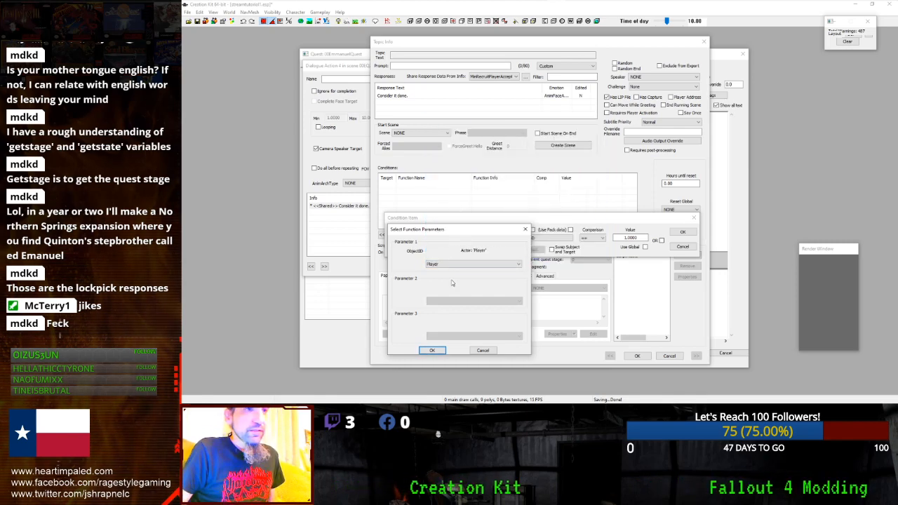
{"action": "left_click", "coordinate": [432, 350]}
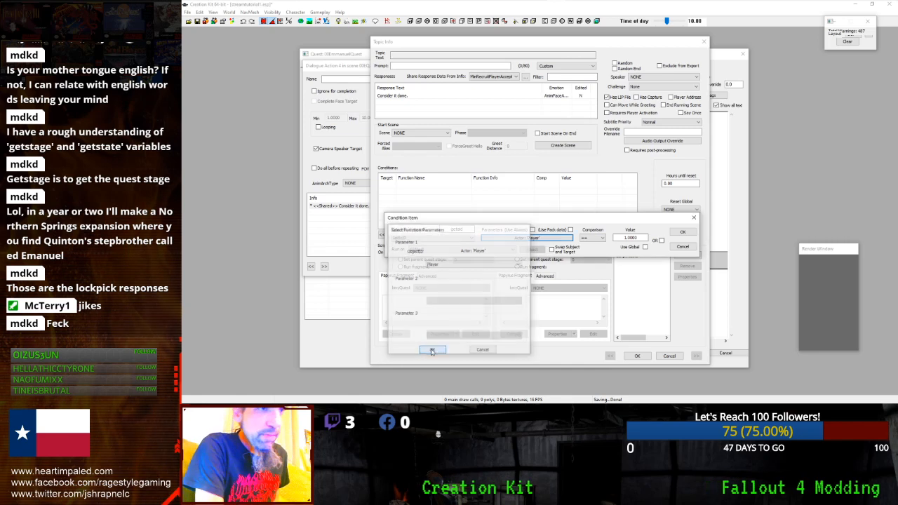
{"action": "left_click", "coordinate": [682, 232]}
{"action": "left_click", "coordinate": [530, 187]}
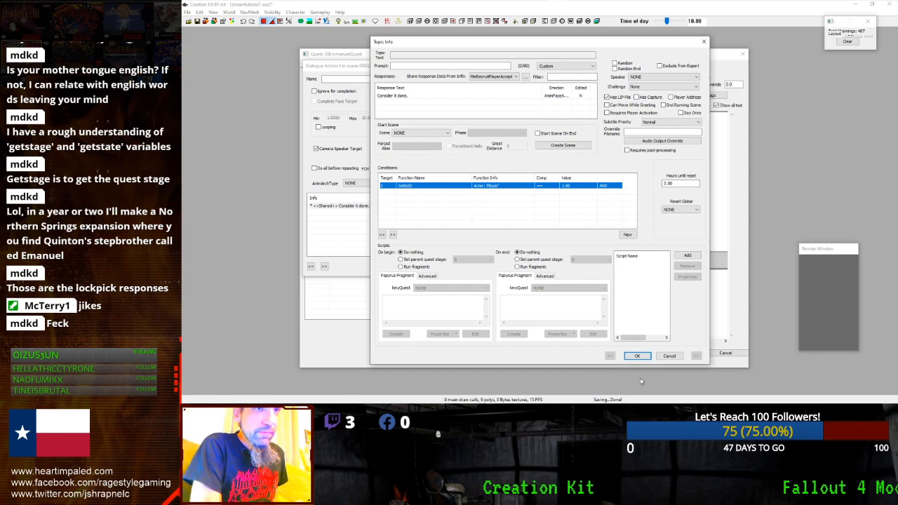
{"action": "left_click", "coordinate": [638, 356]}
- Close the dialogue action, select scene 00EQ3, and switch to the Quest Objectives tab
{"action": "left_click", "coordinate": [611, 262]}
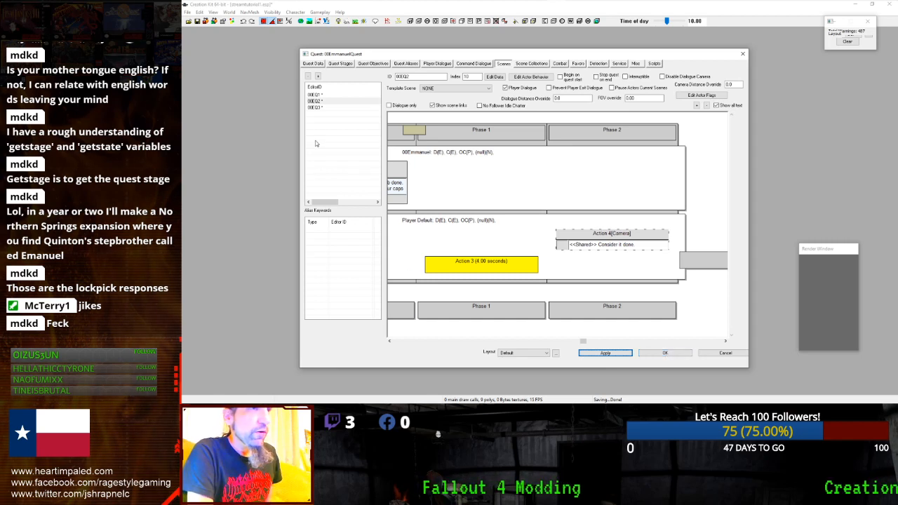
{"action": "left_click", "coordinate": [320, 107]}
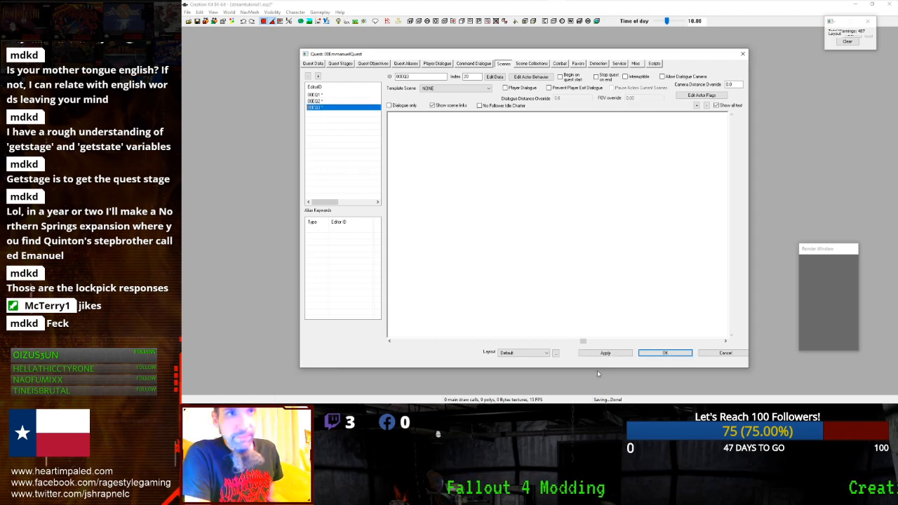
{"action": "left_click", "coordinate": [399, 64]}
{"action": "left_click", "coordinate": [377, 64]}
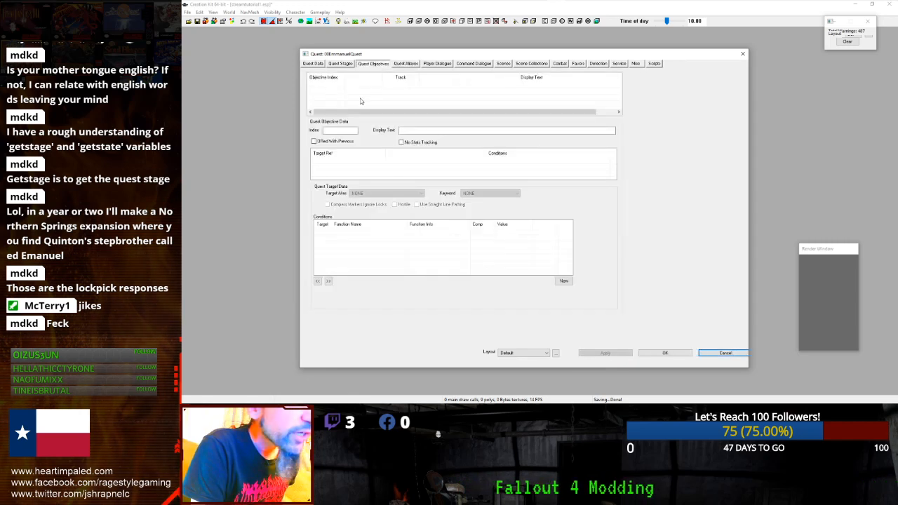
- Add objective 0 with display text "Find the location of Jennifer's whereabouts."
{"action": "left_click", "coordinate": [348, 90]}
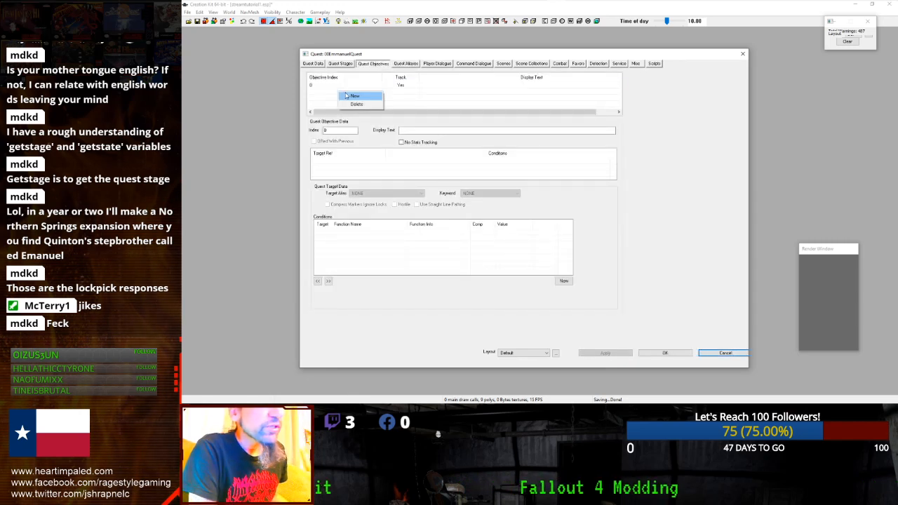
{"action": "left_click", "coordinate": [393, 88]}
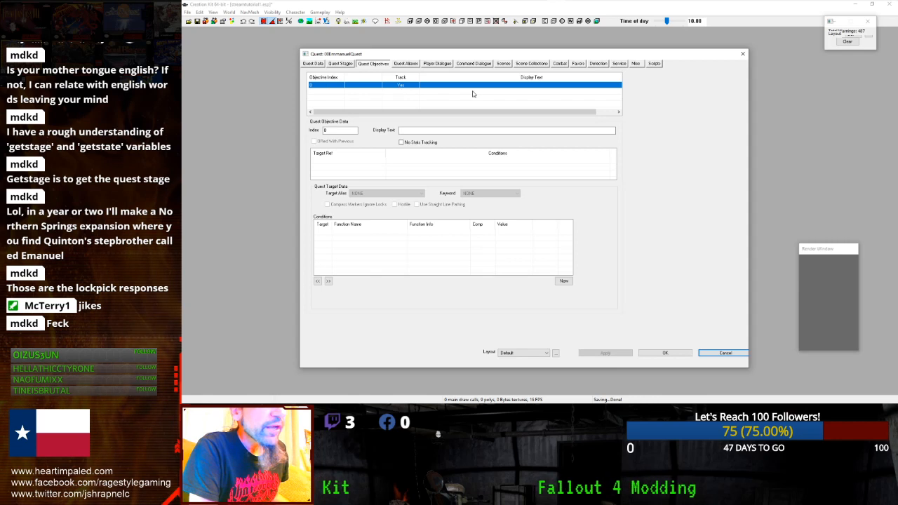
{"action": "left_click", "coordinate": [421, 129]}
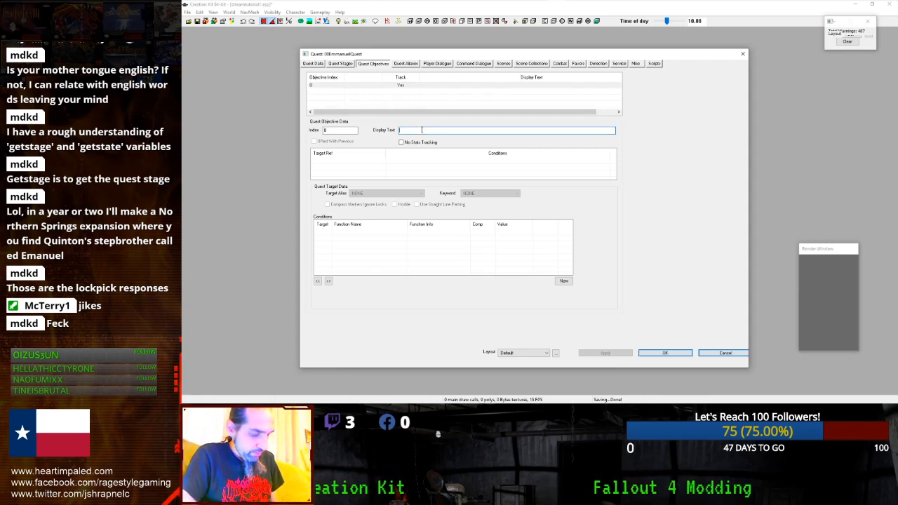
{"action": "type", "text": "Find the"}
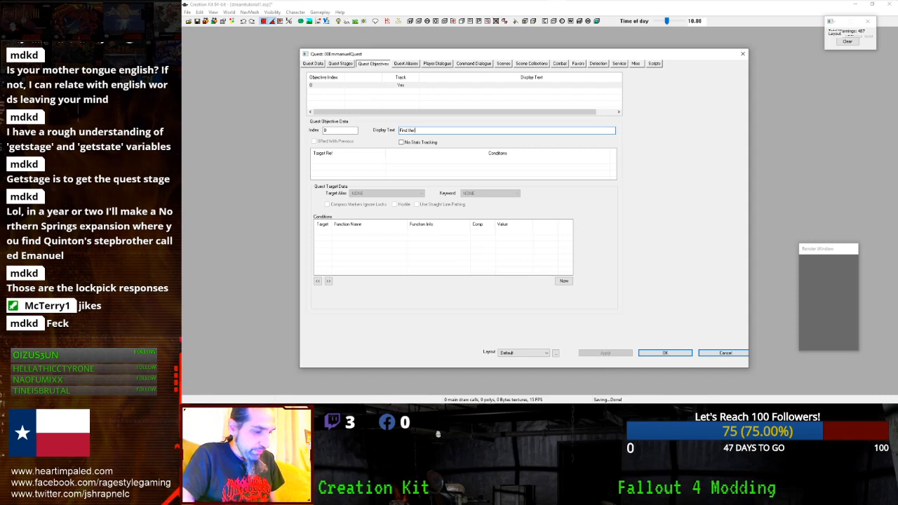
{"action": "type", "text": " location of E"}
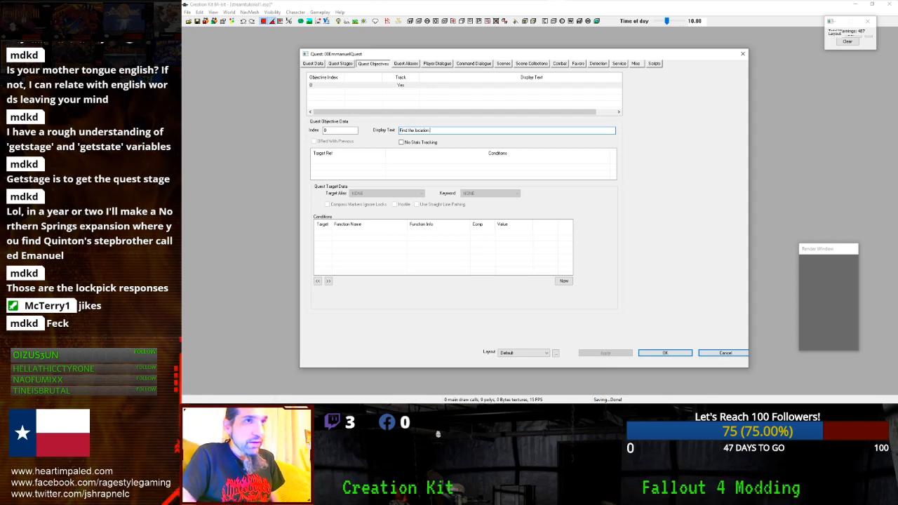
{"action": "key", "text": "BackSpace"}
{"action": "key", "text": "BackSpace"}
{"action": "key", "text": "BackSpace"}
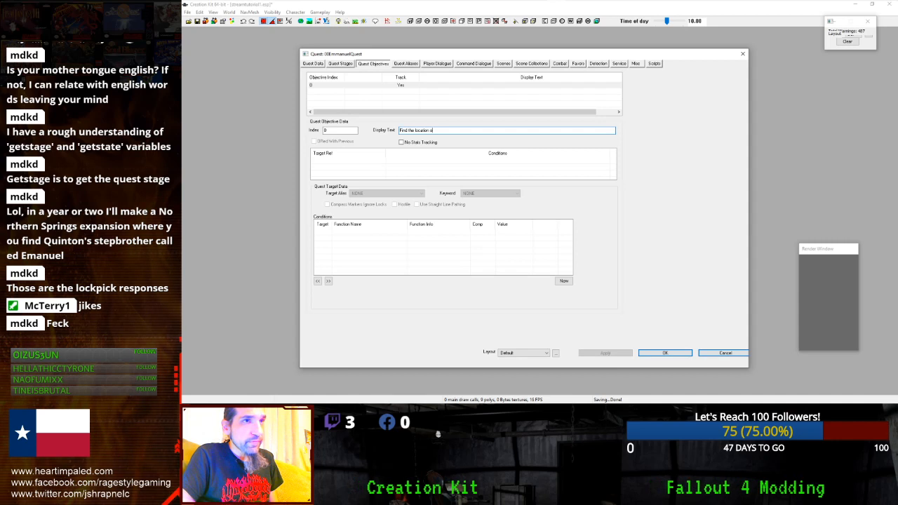
{"action": "type", "text": "f"}
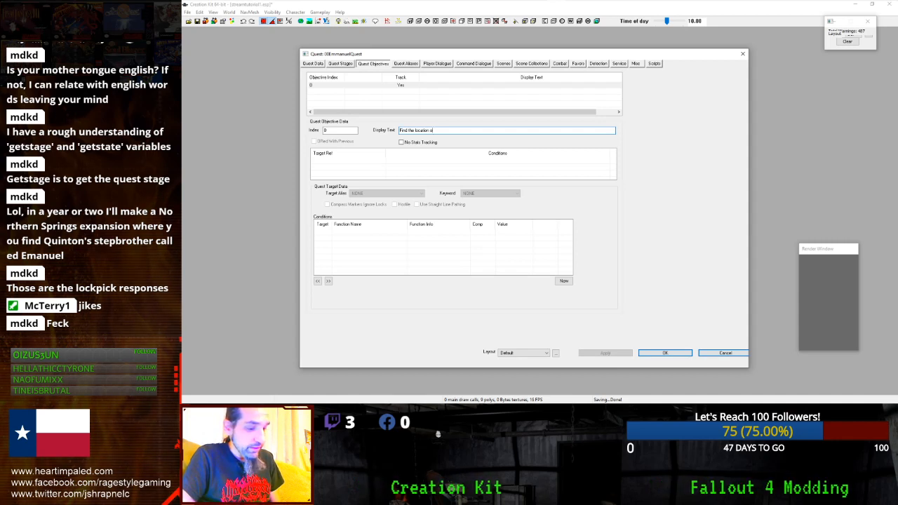
{"action": "type", "text": " Emm"}
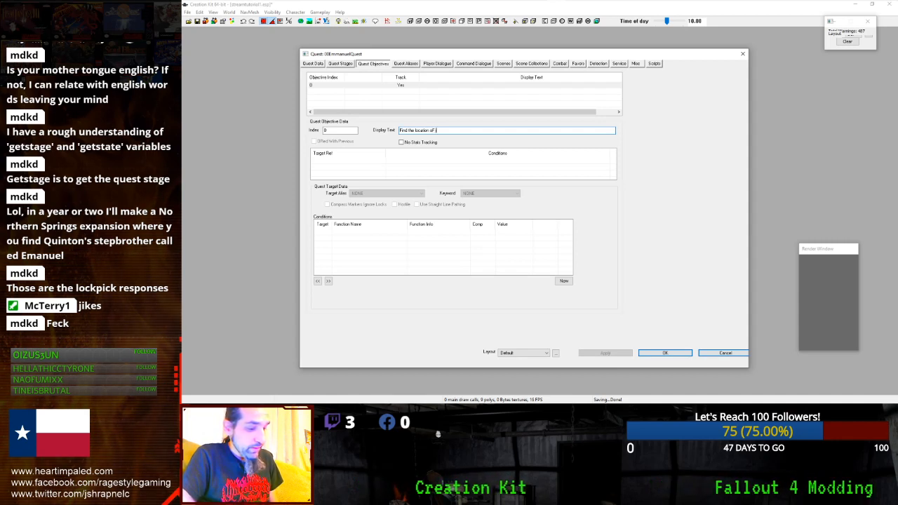
{"action": "key", "text": "BackSpace"}
{"action": "key", "text": "BackSpace"}
{"action": "key", "text": "BackSpace"}
{"action": "key", "text": "BackSpace"}
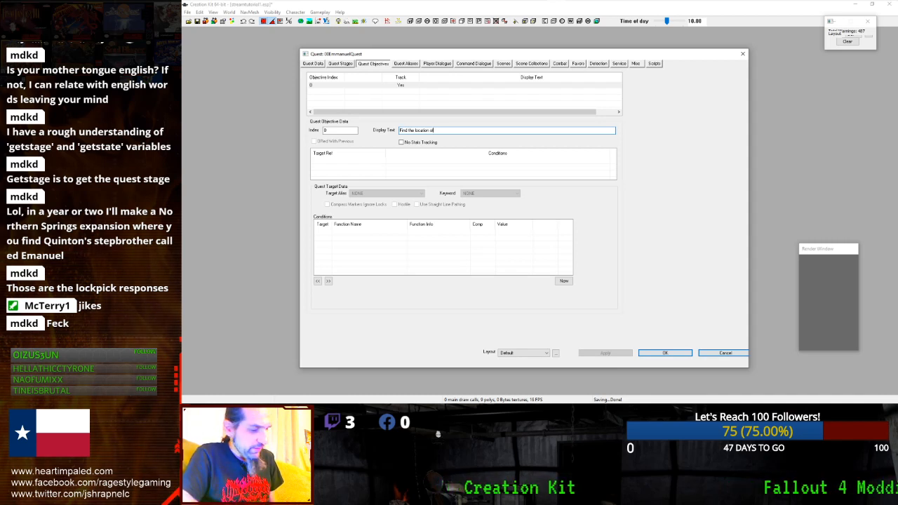
{"action": "type", "text": "Jan"}
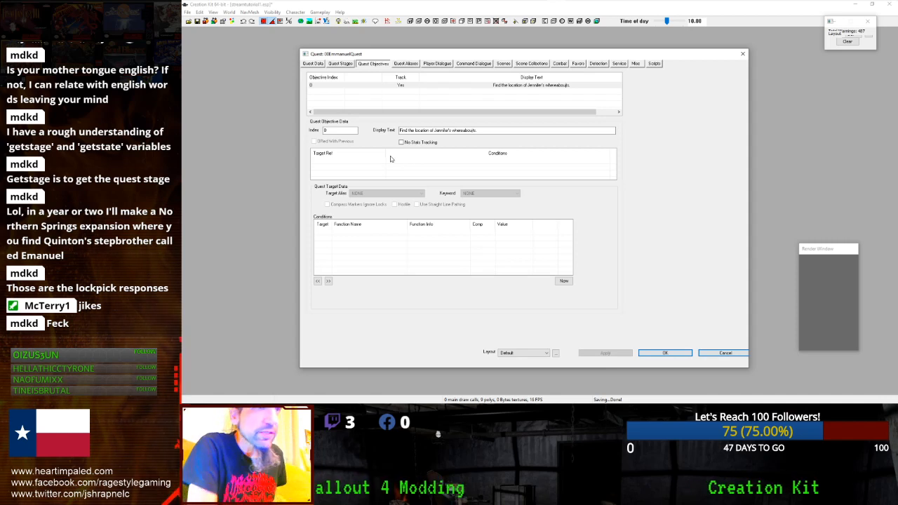
- Add a second objective and set its index to 10
{"action": "right_click", "coordinate": [375, 104]}
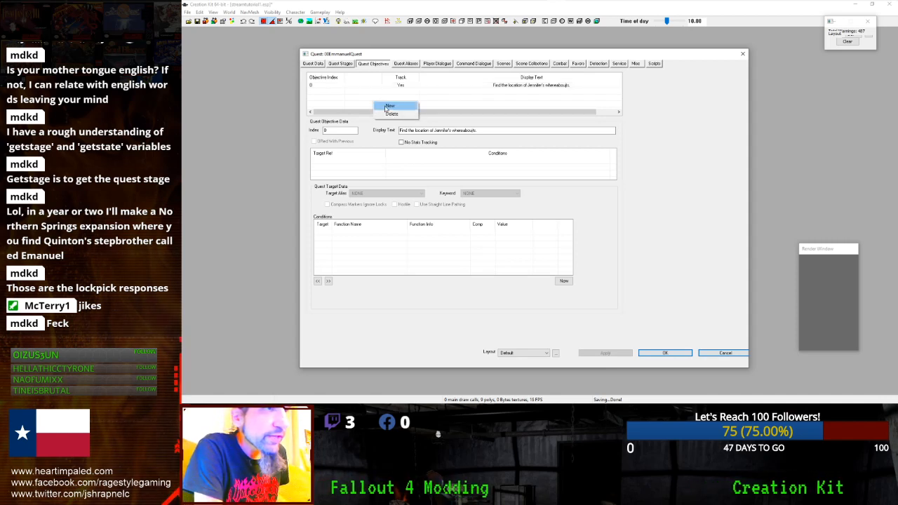
{"action": "left_click", "coordinate": [385, 106]}
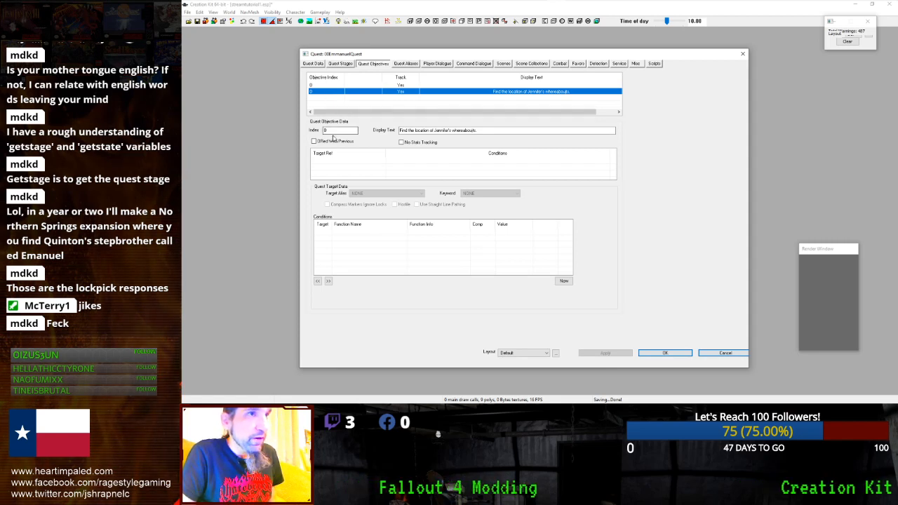
{"action": "double_click", "coordinate": [334, 131]}
{"action": "type", "text": "10"}
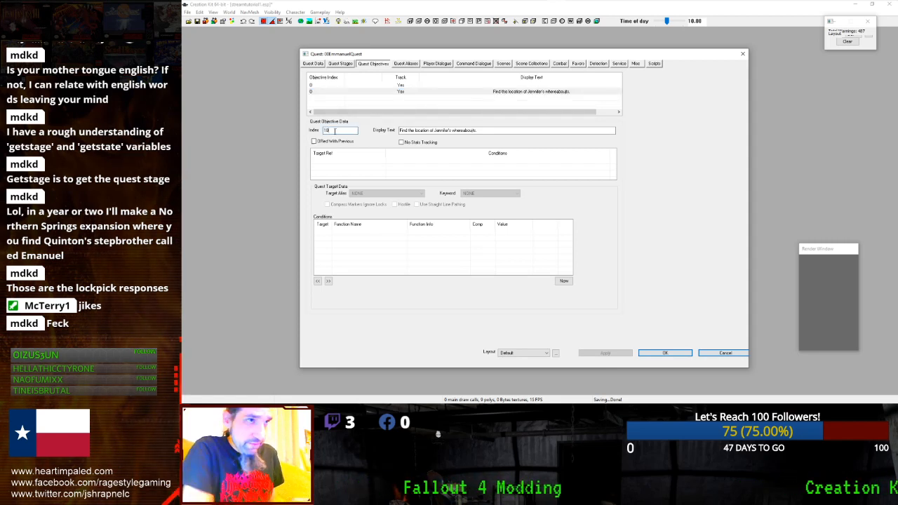
{"action": "left_click", "coordinate": [339, 92]}
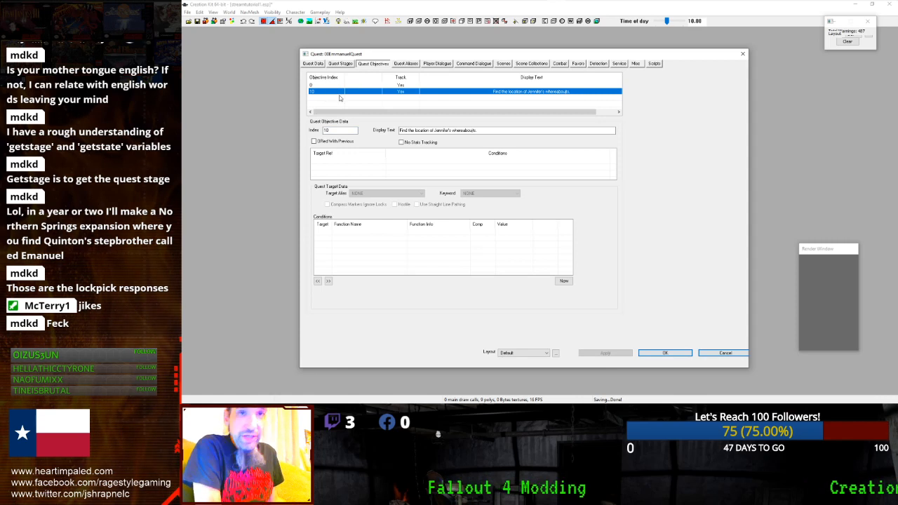
{"action": "right_click", "coordinate": [339, 93]}
{"action": "left_click", "coordinate": [326, 101]}
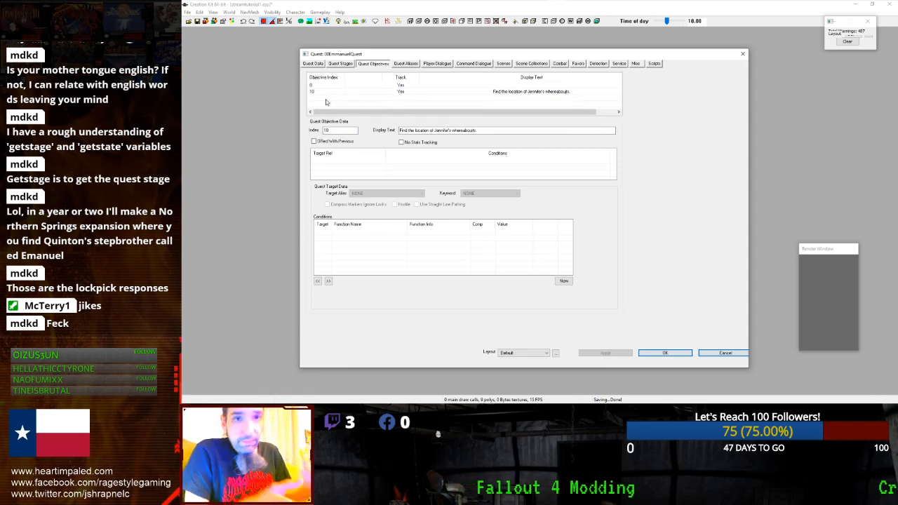
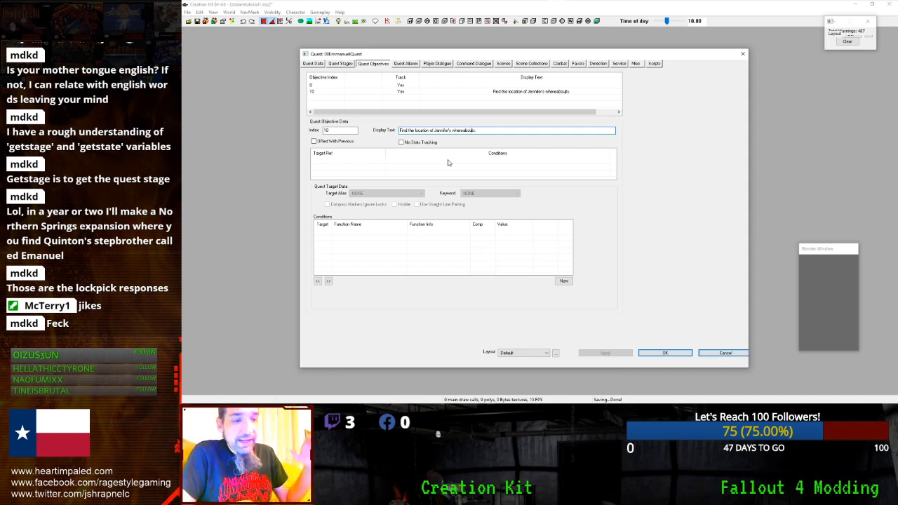
- Close 00EmmanuelQuest with OK, reopen it from the Object Window, and select stage 10
{"action": "left_click", "coordinate": [343, 64]}
{"action": "left_click", "coordinate": [654, 353]}
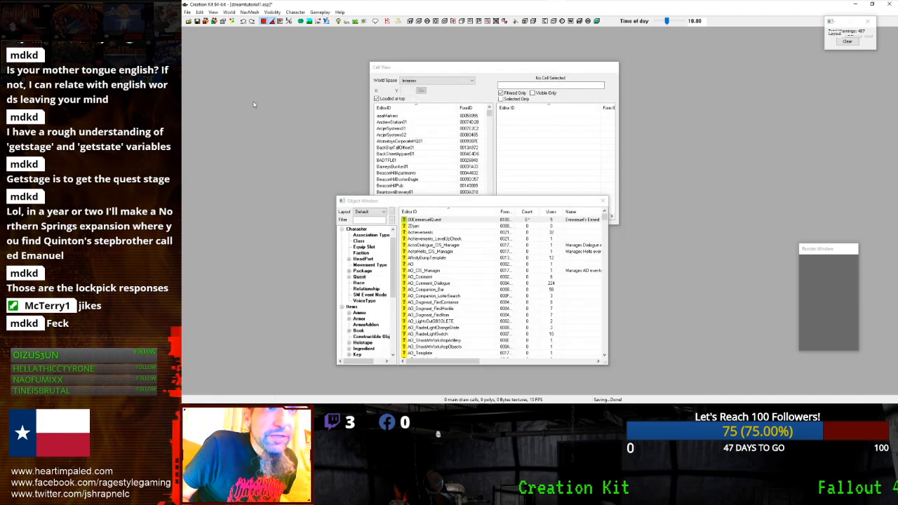
{"action": "double_click", "coordinate": [441, 222]}
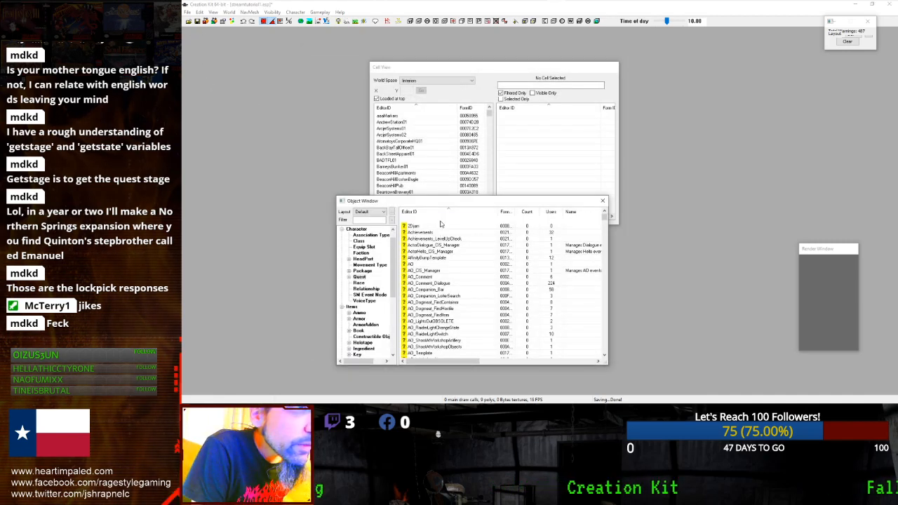
{"action": "left_click", "coordinate": [360, 93]}
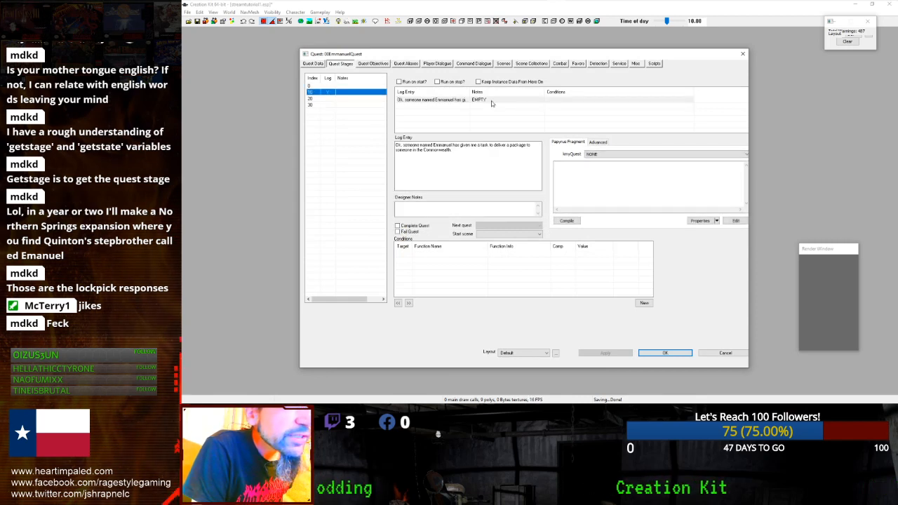
- Write a SetObjective(0) fragment for stage 10 with kmyQuest left NONE, and compile it (fails)
{"action": "left_click", "coordinate": [469, 100]}
{"action": "left_click", "coordinate": [563, 169]}
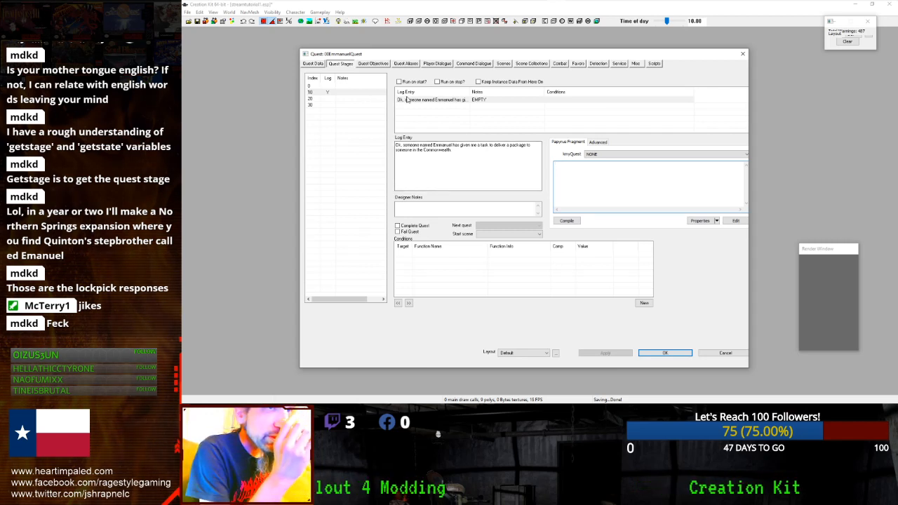
{"action": "left_click", "coordinate": [365, 86]}
{"action": "left_click", "coordinate": [364, 92]}
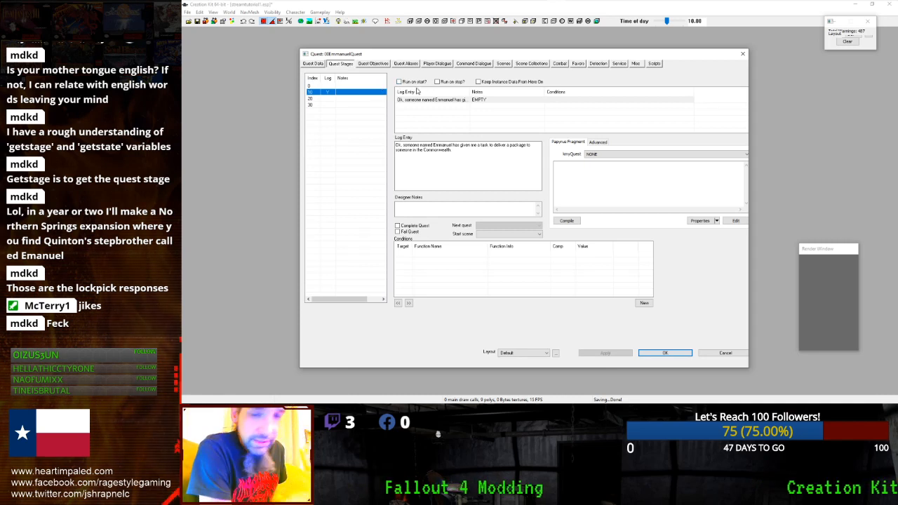
{"action": "left_click", "coordinate": [575, 178]}
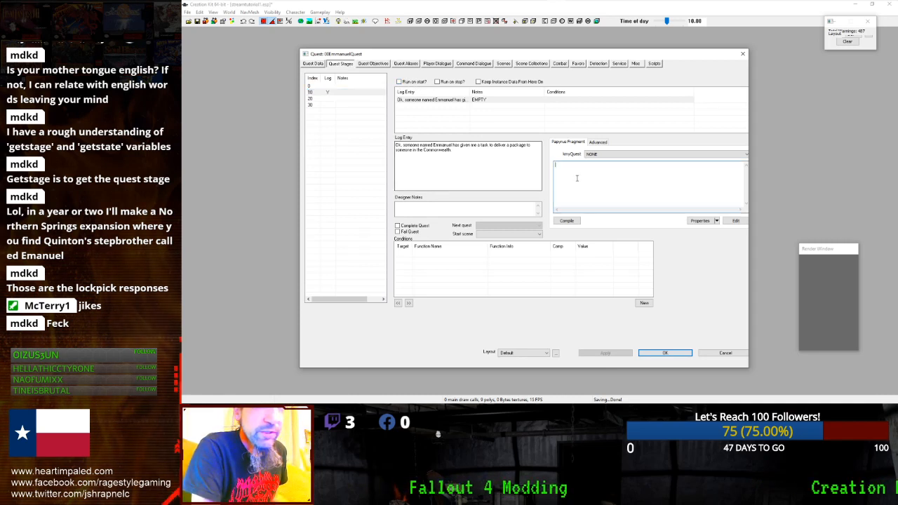
{"action": "left_click", "coordinate": [632, 154]}
{"action": "left_click", "coordinate": [632, 160]}
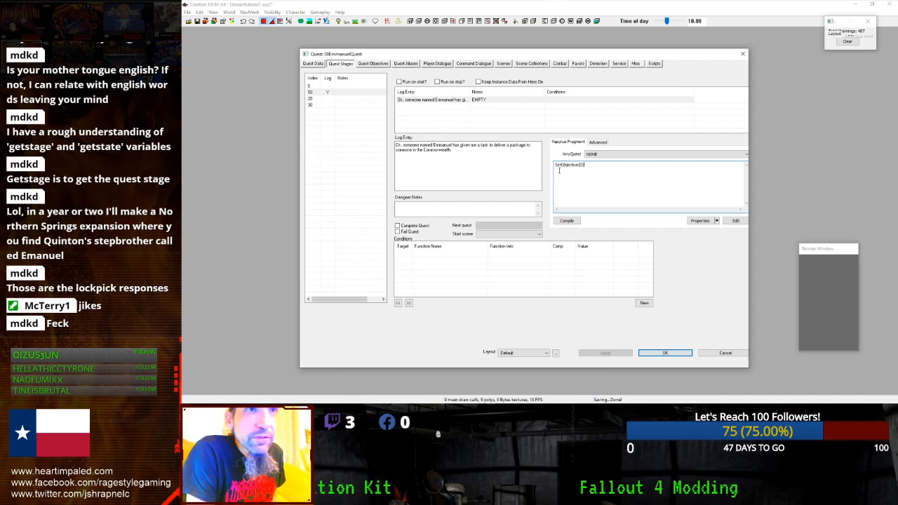
{"action": "left_click", "coordinate": [567, 220]}
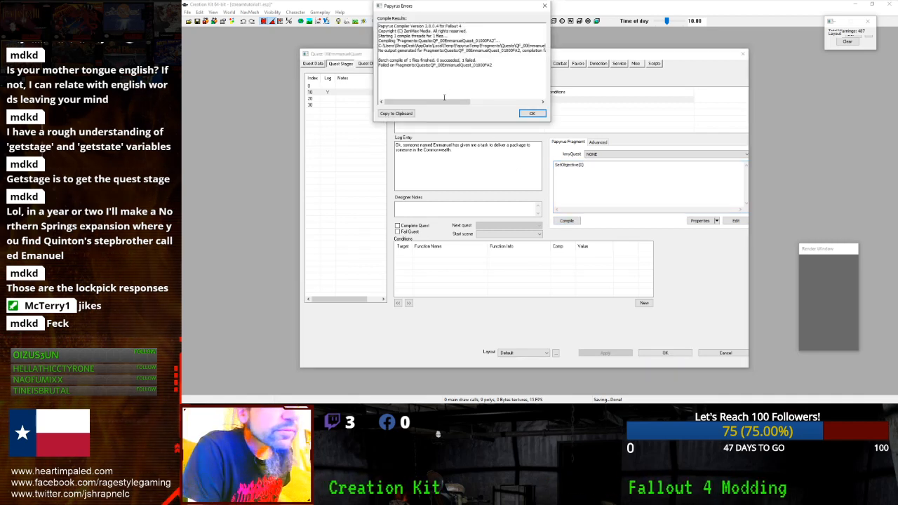
- Change the fragment to ShowObjective(0), recompile, and dismiss the failed compile reports
{"action": "left_click_drag", "start_coordinate": [453, 102], "coordinate": [536, 103]}
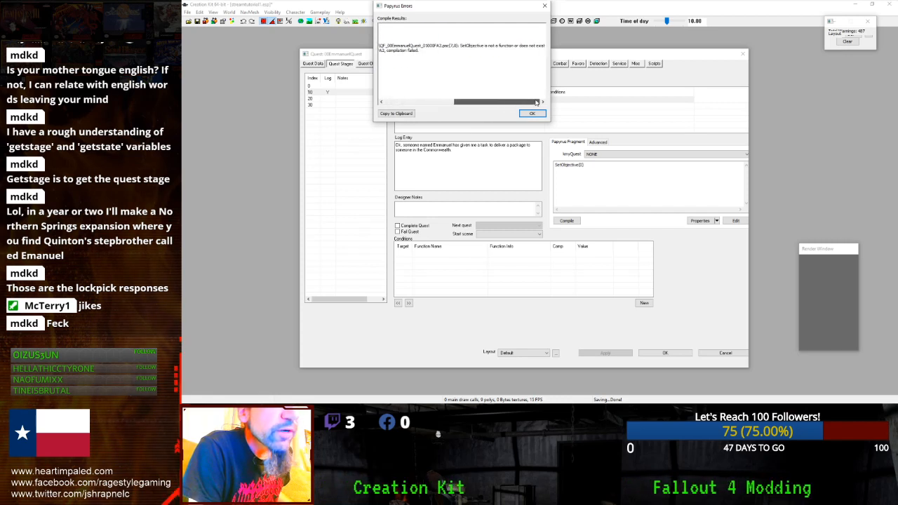
{"action": "left_click_drag", "start_coordinate": [536, 102], "coordinate": [468, 102]}
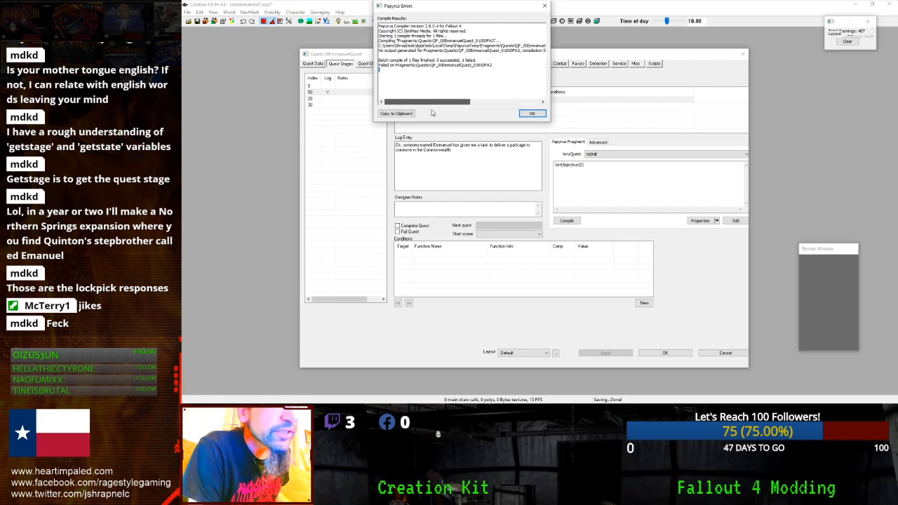
{"action": "left_click", "coordinate": [532, 113]}
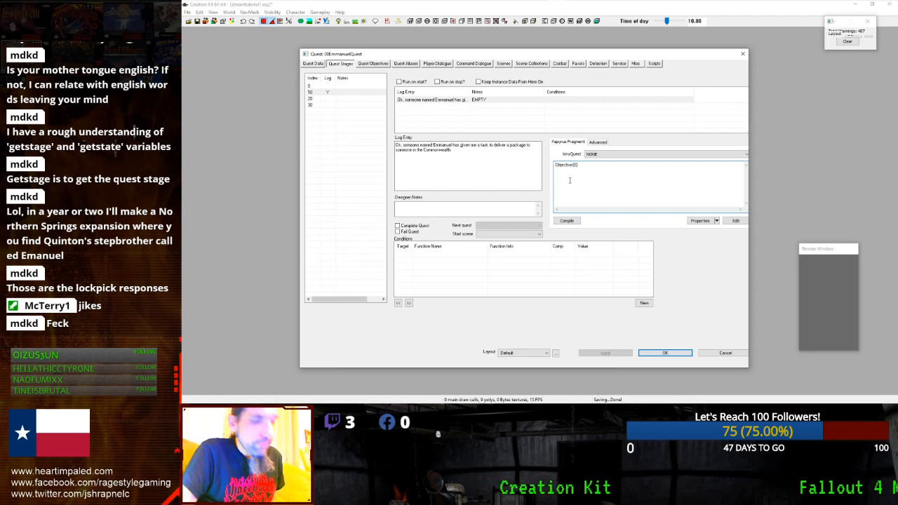
{"action": "left_click", "coordinate": [568, 221]}
{"action": "left_click_drag", "start_coordinate": [460, 102], "coordinate": [555, 103]}
{"action": "left_click", "coordinate": [531, 115]}
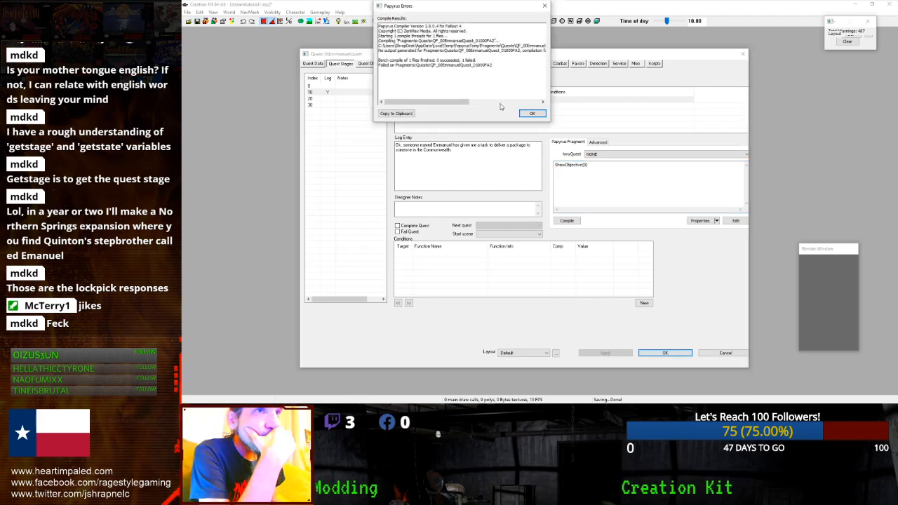
{"action": "left_click", "coordinate": [534, 115]}
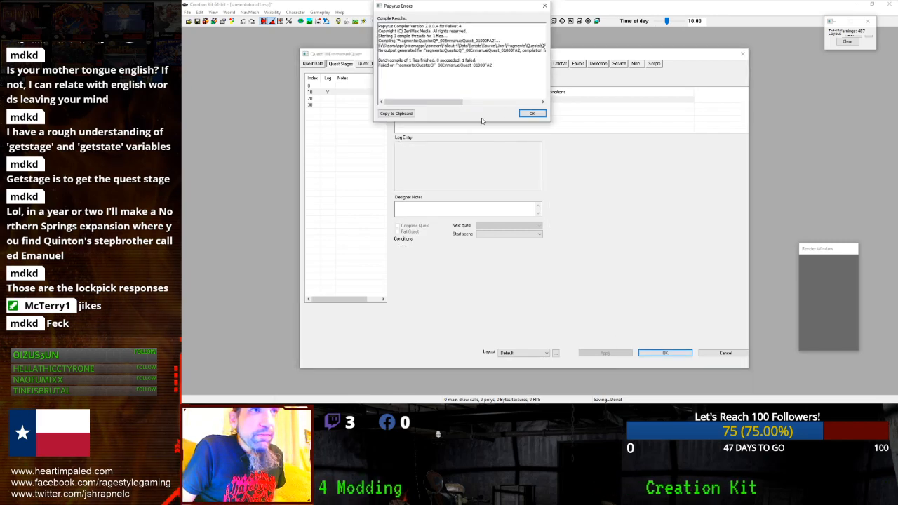
{"action": "left_click", "coordinate": [536, 115]}
- Comment out stage 10's ShowObjective(0) line with ';' and save the quest
{"action": "double_click", "coordinate": [446, 219]}
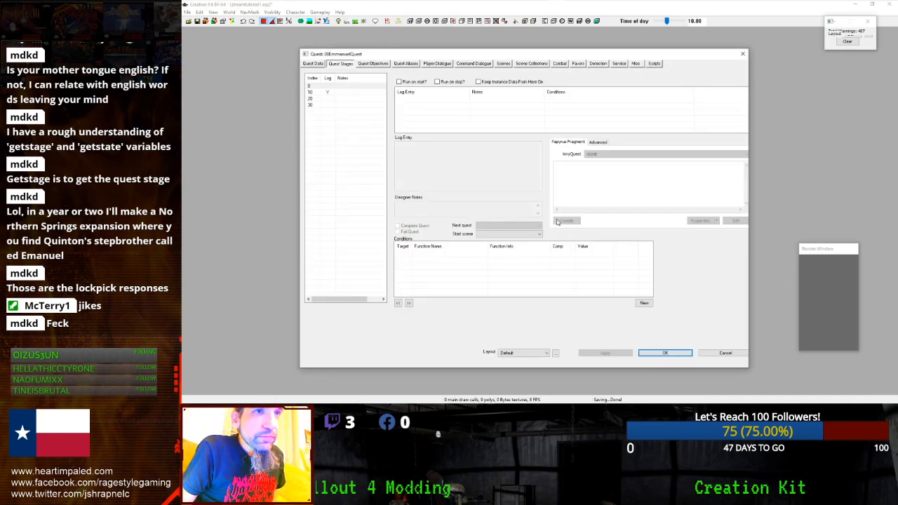
{"action": "left_click", "coordinate": [354, 94]}
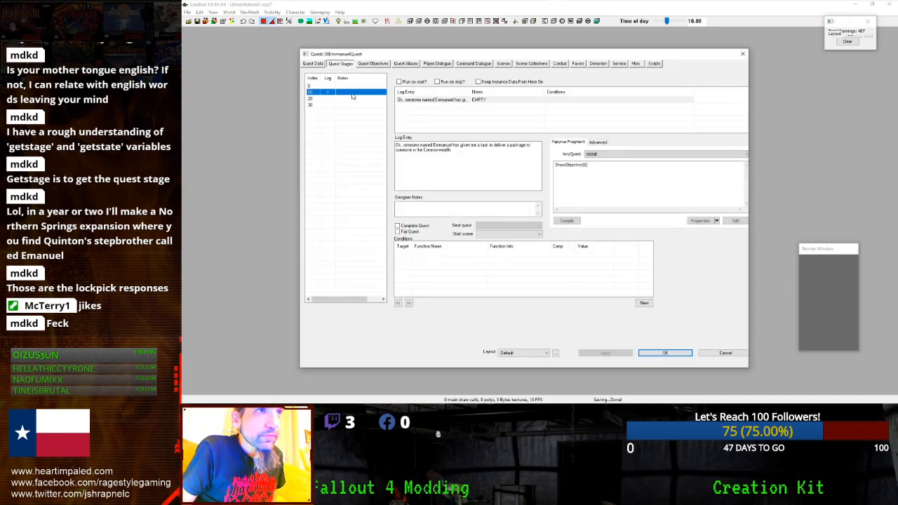
{"action": "left_click", "coordinate": [556, 173]}
{"action": "type", "text": ";"}
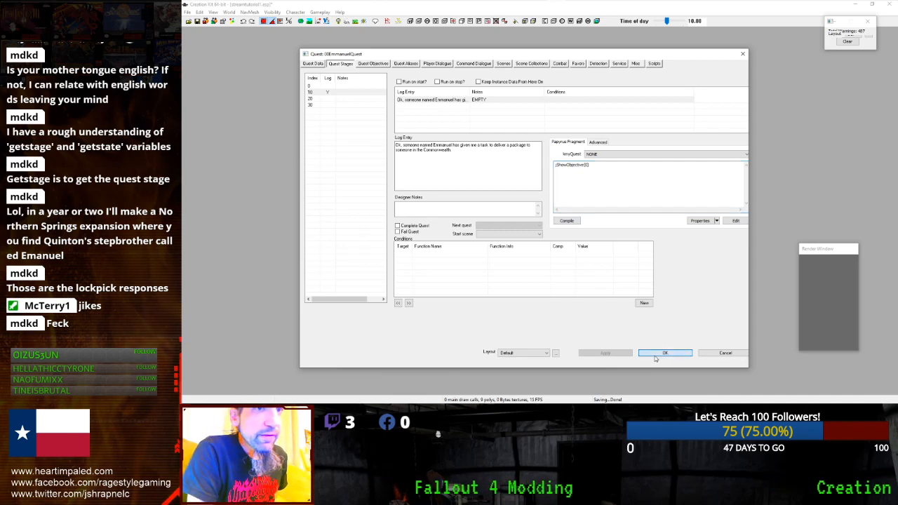
{"action": "left_click", "coordinate": [654, 354]}
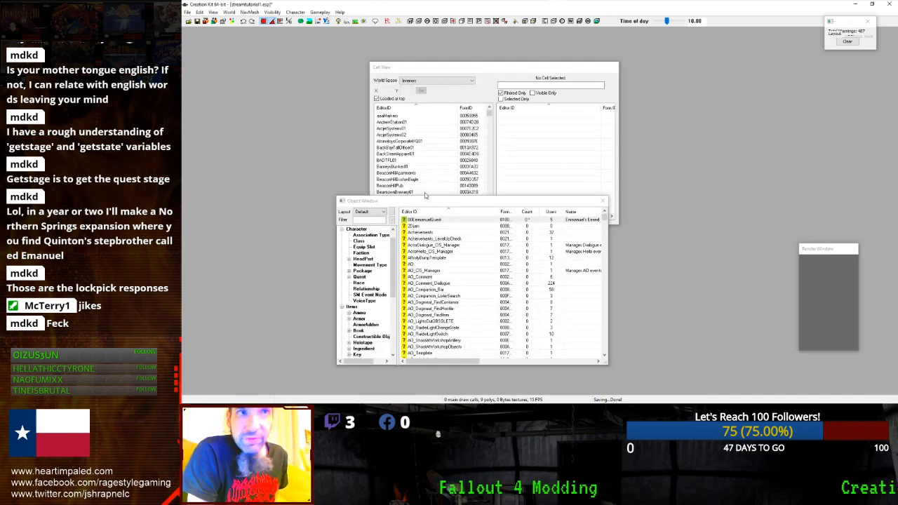
{"action": "scroll", "coordinate": [422, 285], "scroll_direction": "down", "scroll_amount": 4}
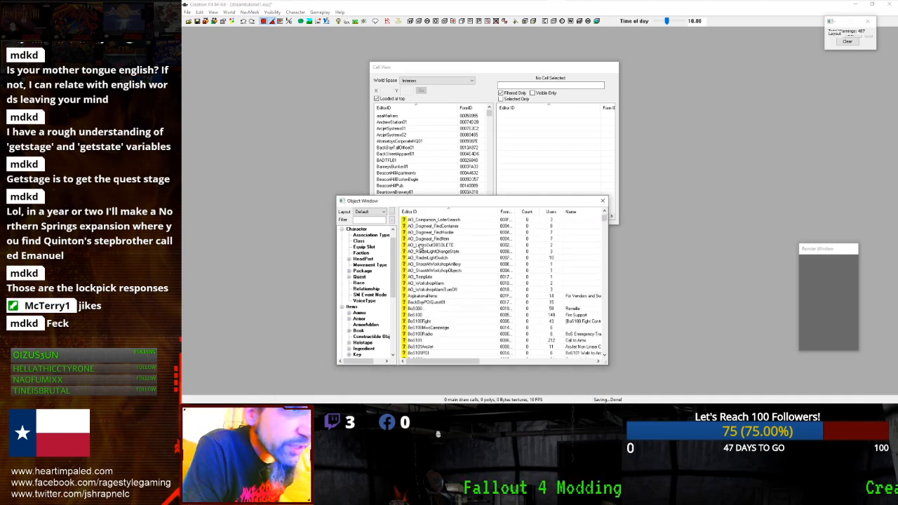
{"action": "scroll", "coordinate": [422, 284], "scroll_direction": "down", "scroll_amount": 2}
{"action": "double_click", "coordinate": [431, 302]}
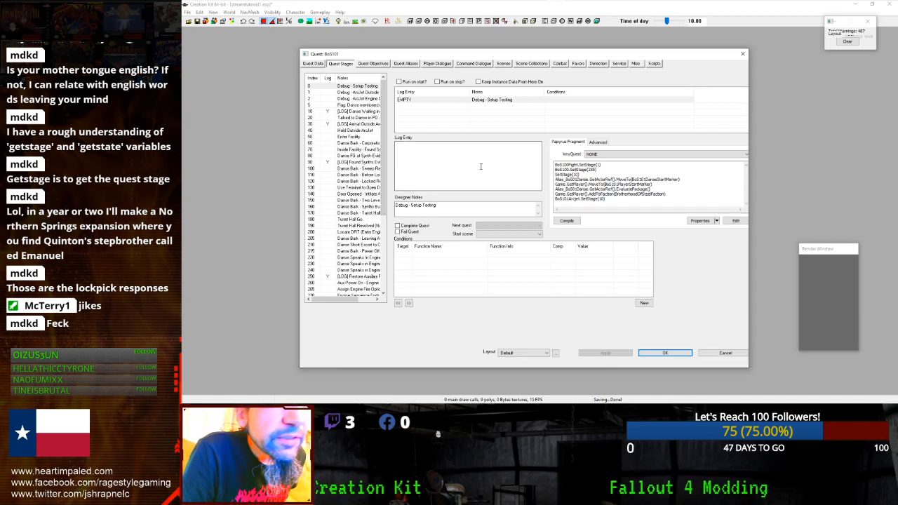
{"action": "left_click", "coordinate": [341, 142]}
{"action": "left_click", "coordinate": [342, 132]}
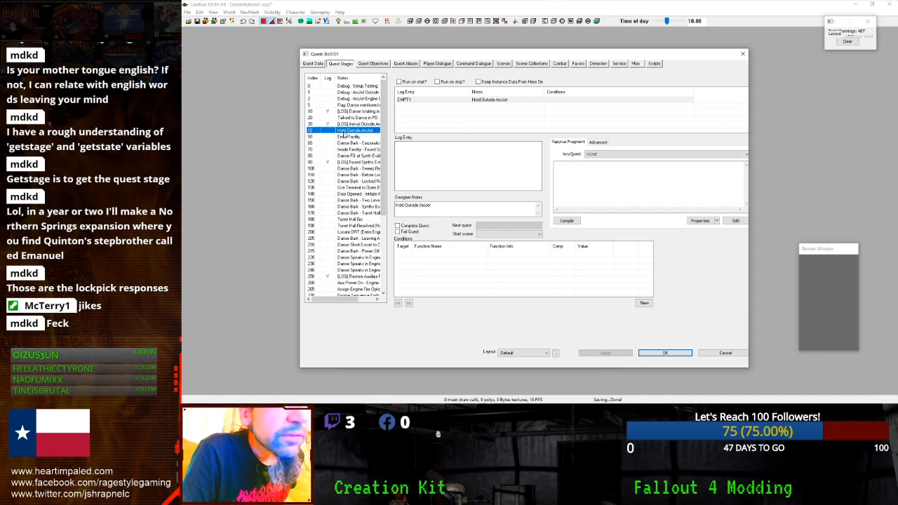
{"action": "left_click", "coordinate": [344, 120]}
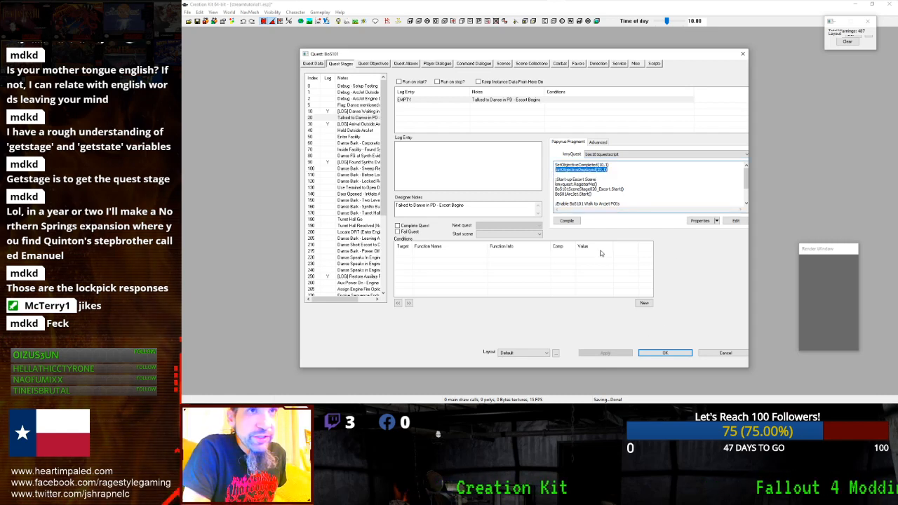
{"action": "key", "text": "BackSpace"}
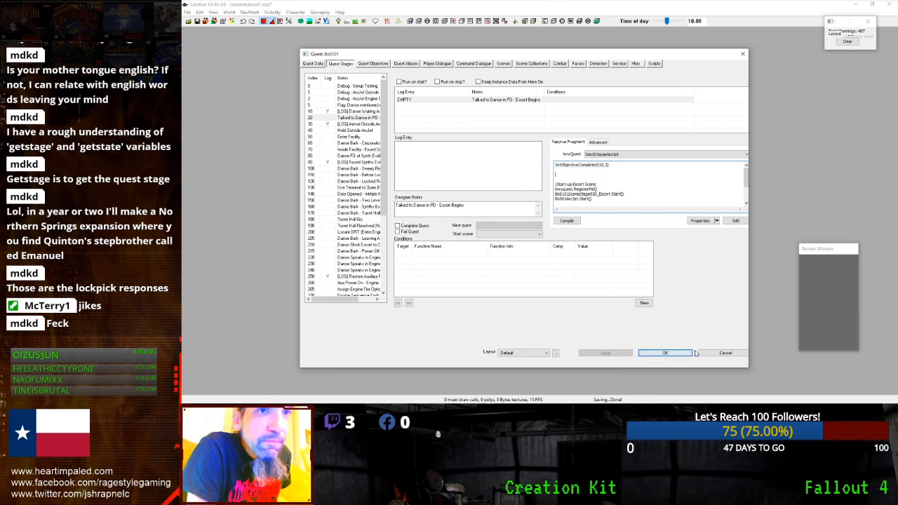
{"action": "left_click", "coordinate": [314, 176]}
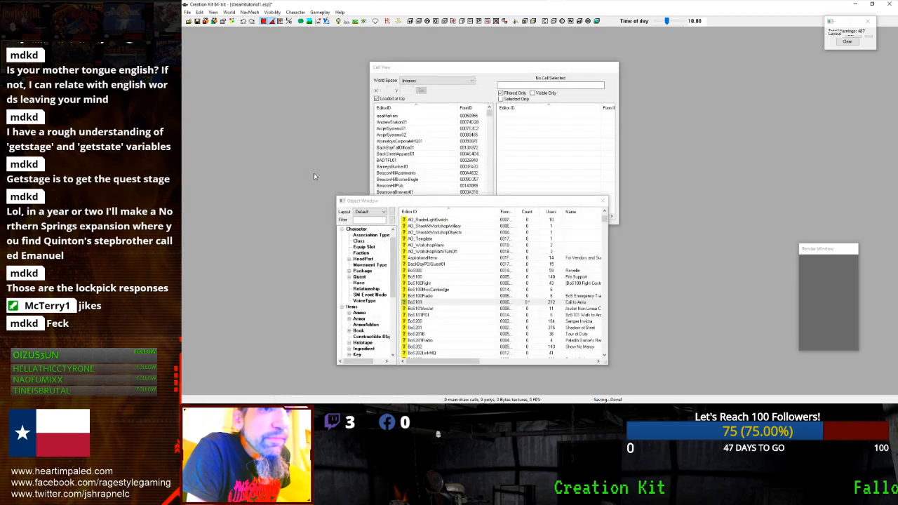
- Reopen 00EmmanuelQuest from the Object Window and select stage 10
{"action": "left_click", "coordinate": [372, 222]}
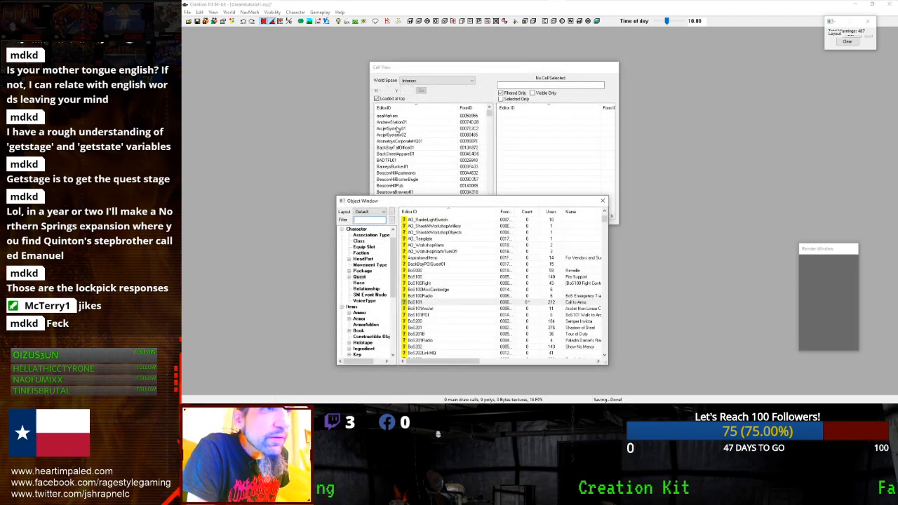
{"action": "left_click", "coordinate": [396, 128]}
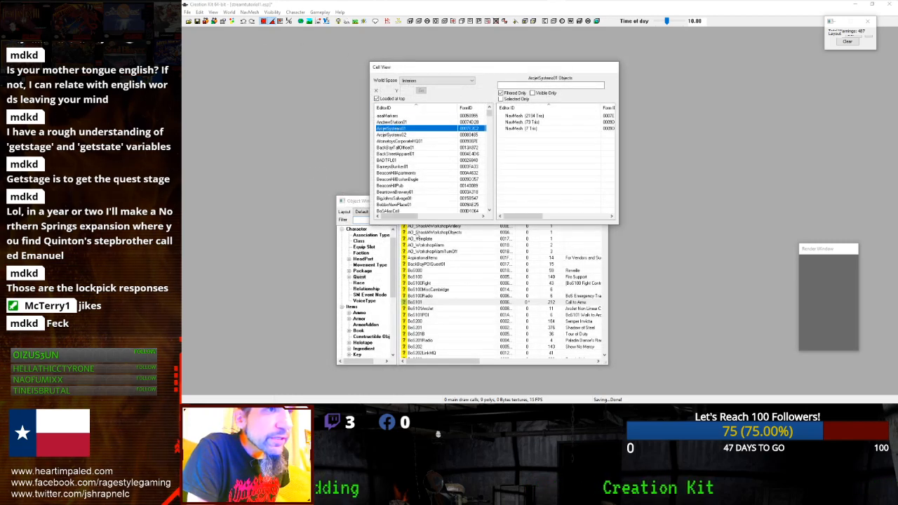
{"action": "left_click", "coordinate": [414, 239]}
{"action": "scroll", "coordinate": [407, 232], "scroll_direction": "up", "scroll_amount": 6}
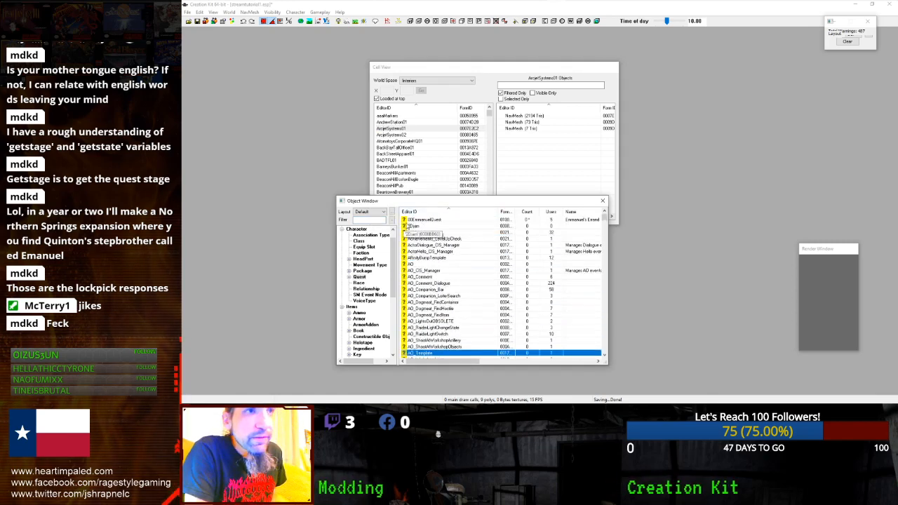
{"action": "double_click", "coordinate": [415, 221]}
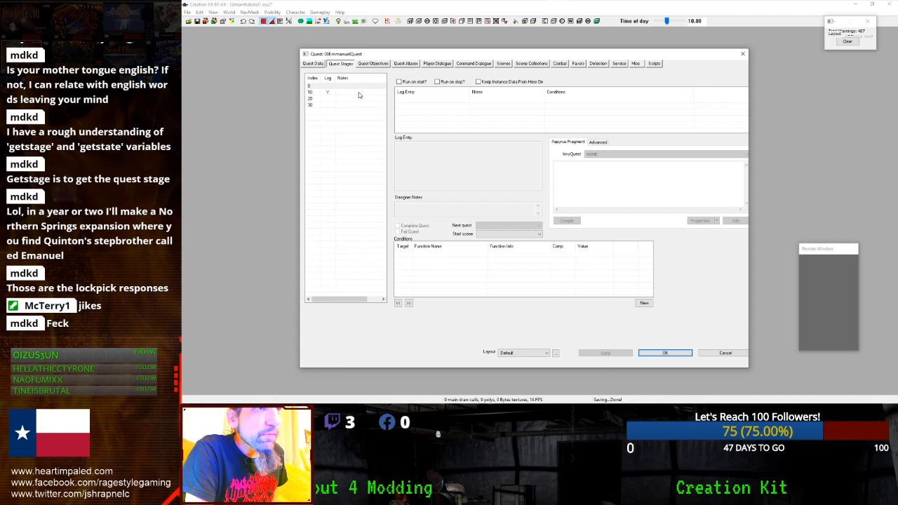
{"action": "left_click", "coordinate": [343, 92]}
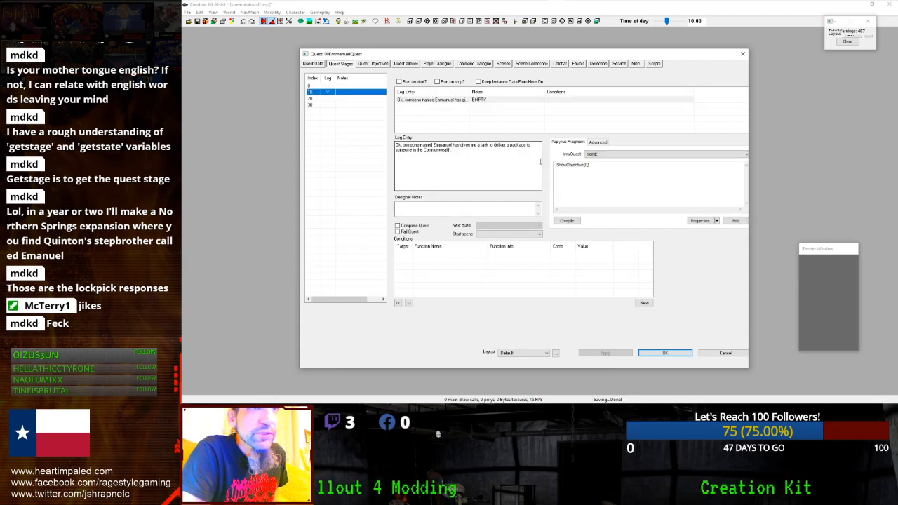
- Replace the fragment call with ShowObjectiveDisplayed(0) and compile it, which fails
{"action": "left_click", "coordinate": [584, 164]}
{"action": "left_click_drag", "start_coordinate": [584, 164], "coordinate": [514, 165]}
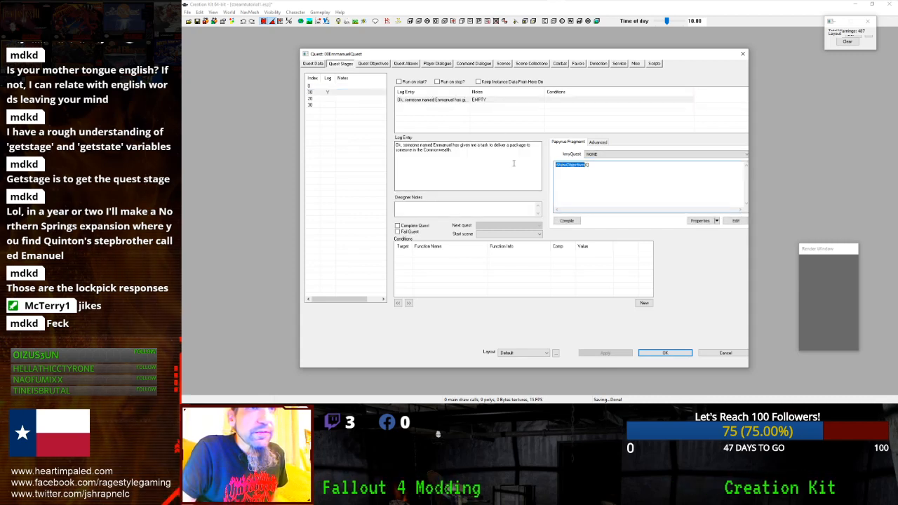
{"action": "type", "text": "ShowO"}
{"action": "type", "text": "bjectiveDisp"}
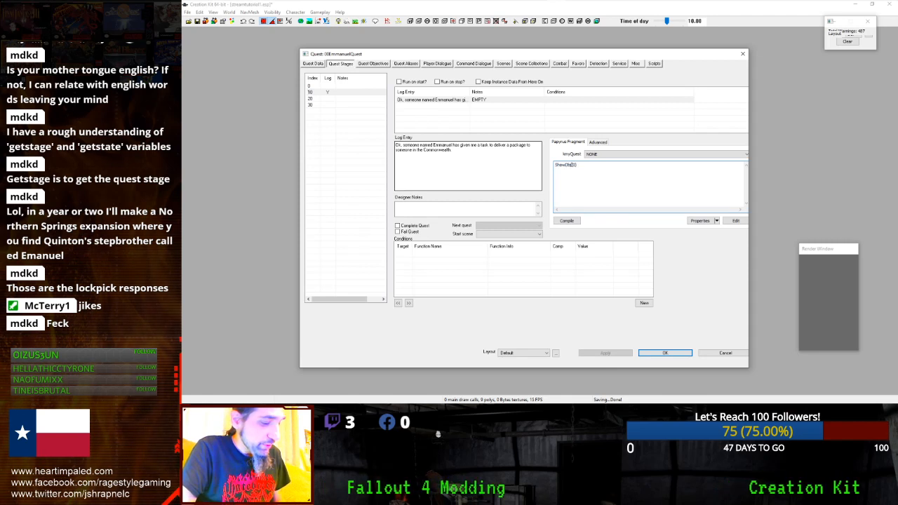
{"action": "type", "text": "layed"}
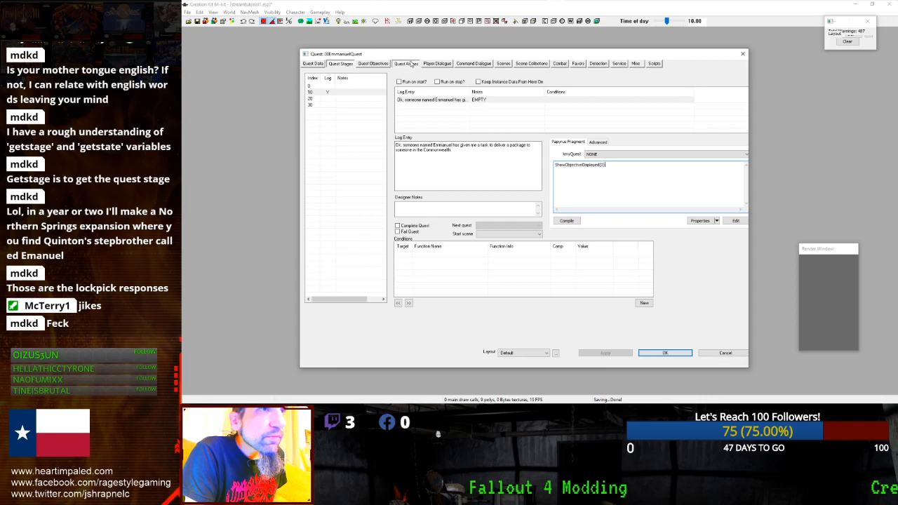
{"action": "left_click", "coordinate": [379, 68]}
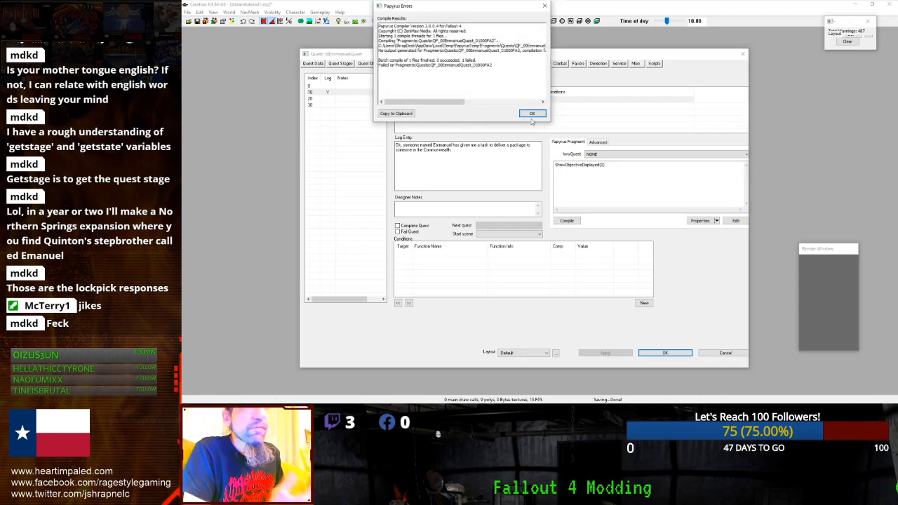
- Dismiss the compile errors, review objectives 0 and 10, and begin editing objective 0's display text
{"action": "left_click", "coordinate": [531, 113]}
{"action": "left_click", "coordinate": [375, 106]}
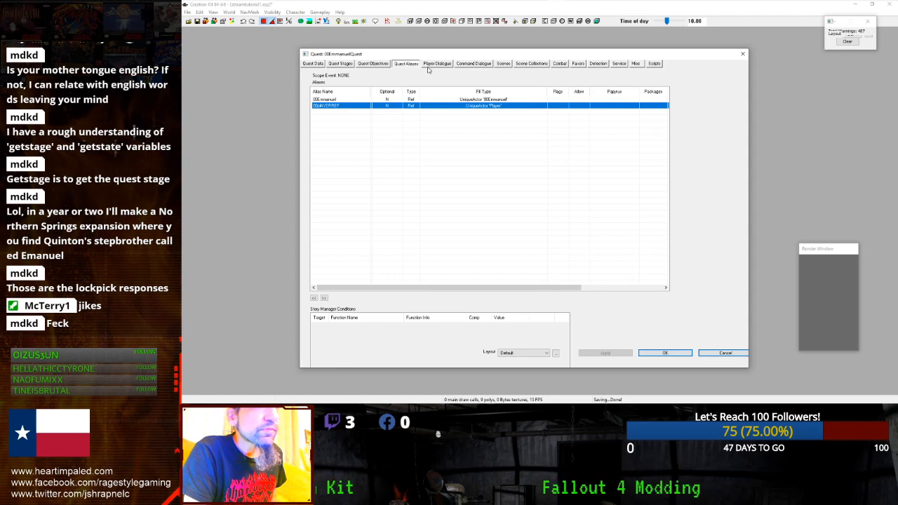
{"action": "left_click", "coordinate": [385, 63]}
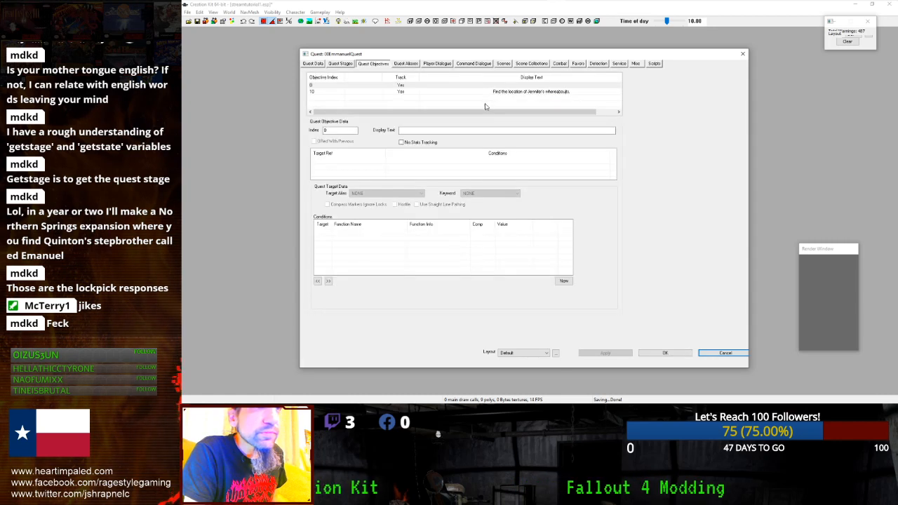
{"action": "left_click", "coordinate": [414, 86]}
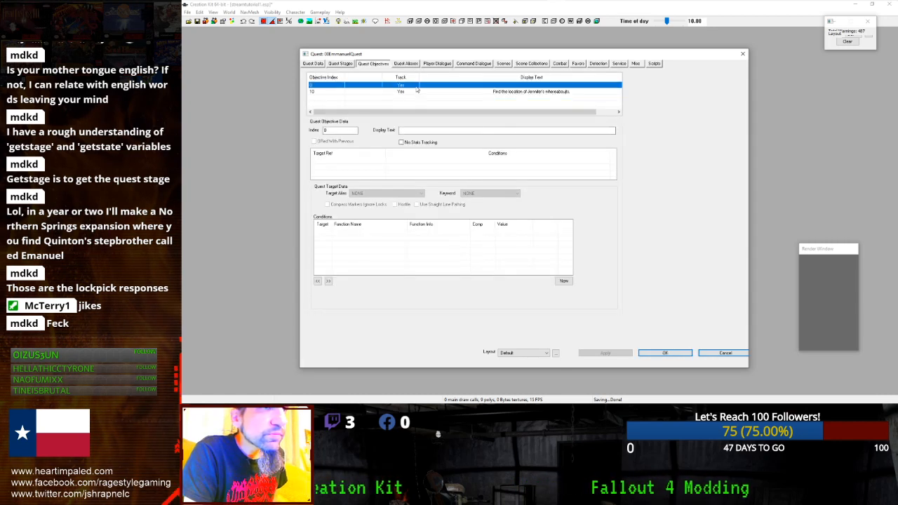
{"action": "left_click", "coordinate": [407, 91]}
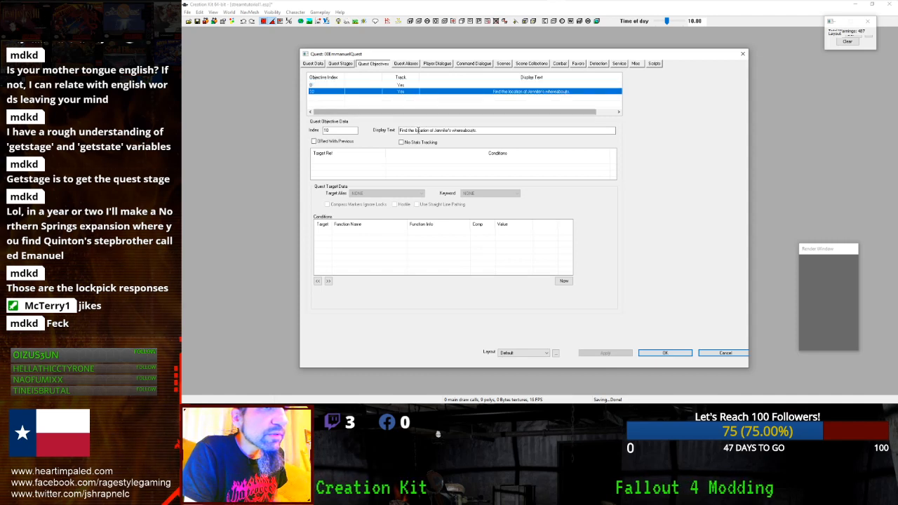
{"action": "left_click", "coordinate": [344, 65]}
{"action": "left_click", "coordinate": [373, 64]}
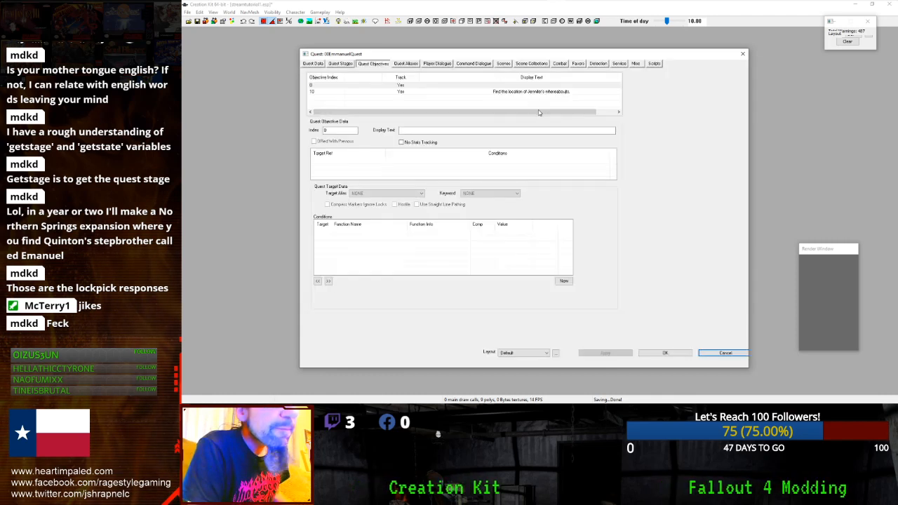
{"action": "left_click", "coordinate": [443, 85]}
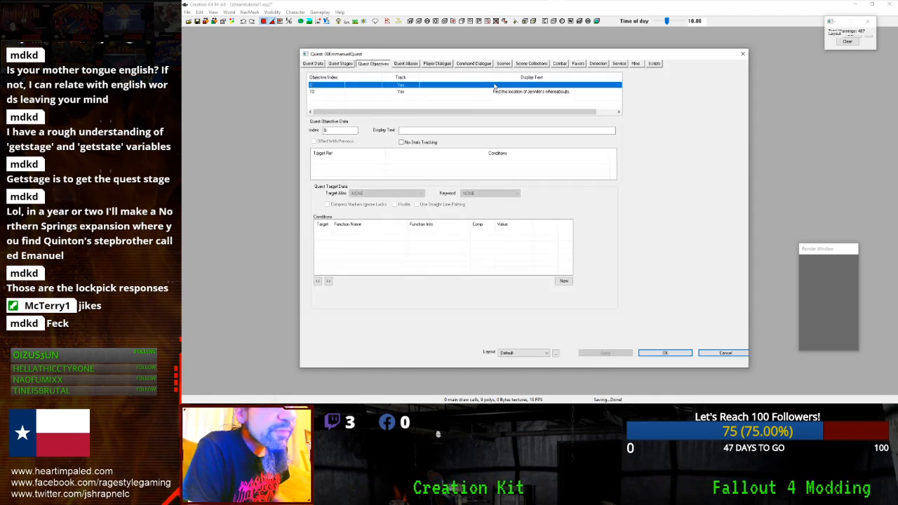
{"action": "left_click", "coordinate": [440, 130]}
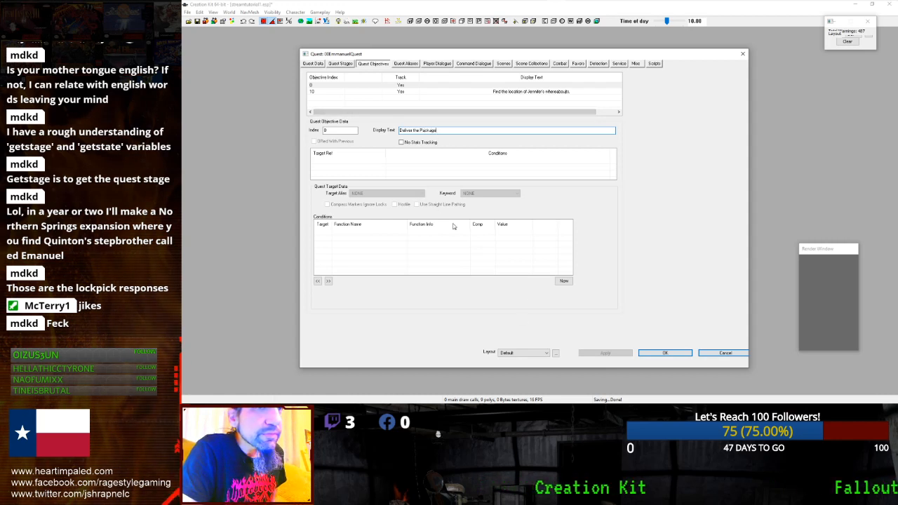
- Set stage 10's fragment to ShowObjectiveDisplayed(0, 10), confirm the quest, and dismiss the failed compile reports
{"action": "left_click", "coordinate": [336, 64]}
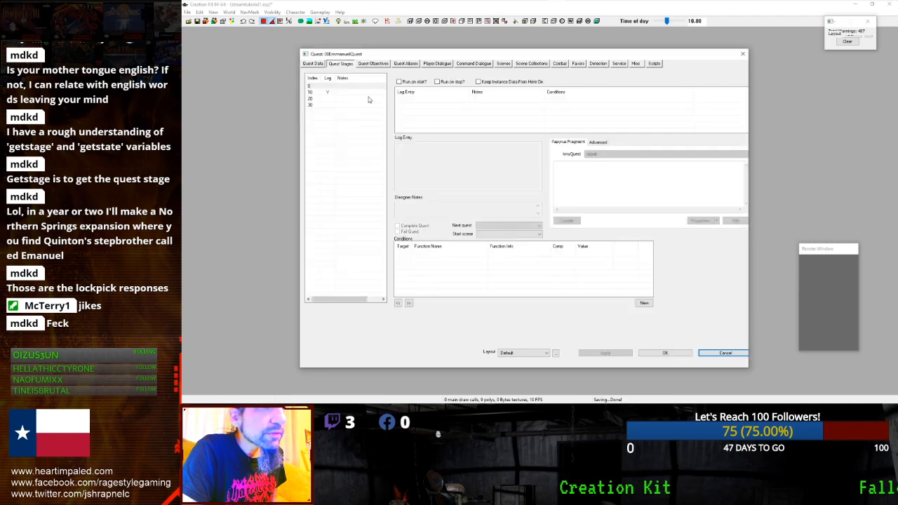
{"action": "left_click", "coordinate": [372, 92]}
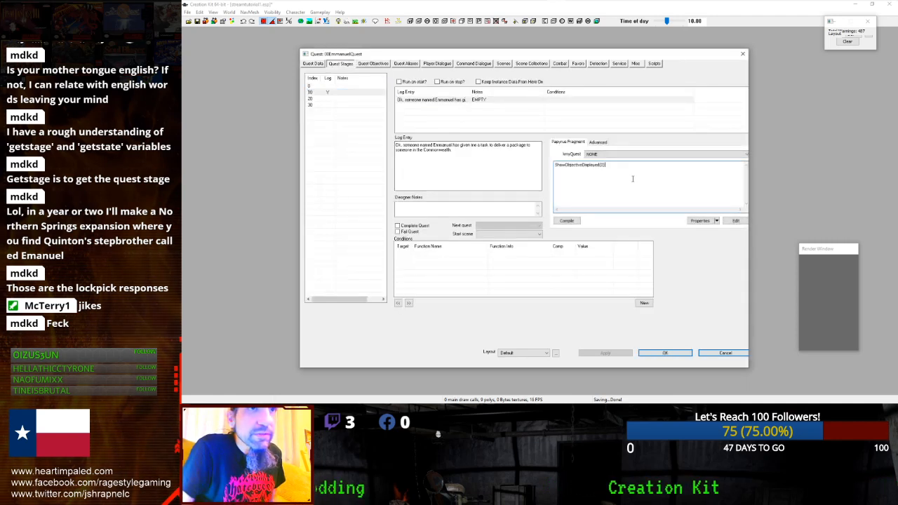
{"action": "type", "text": "ShowObjectiveDisplayed(0)"}
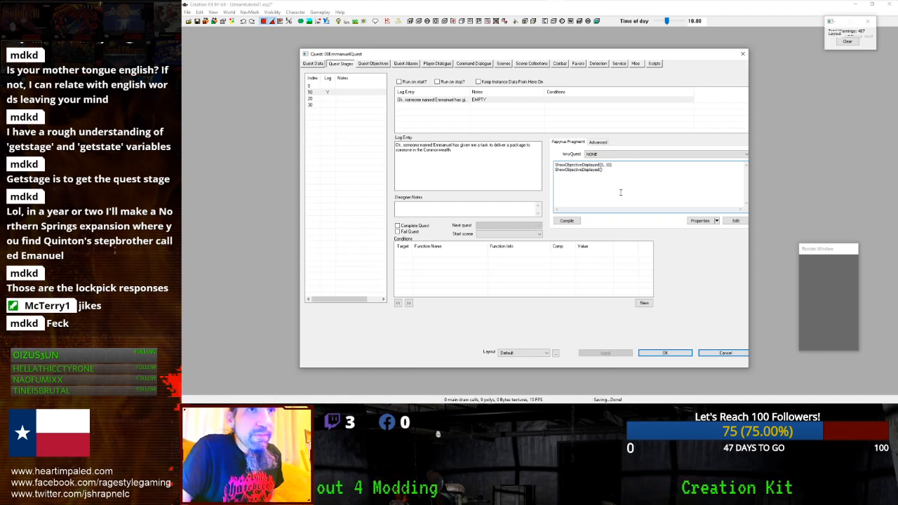
{"action": "left_click_drag", "start_coordinate": [608, 170], "coordinate": [547, 172]}
{"action": "key", "text": "BackSpace"}
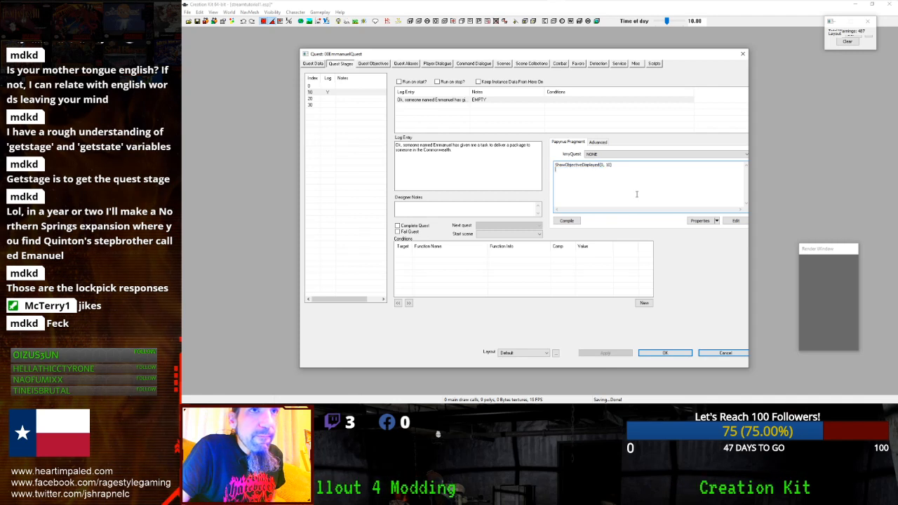
{"action": "left_click", "coordinate": [646, 353]}
{"action": "left_click_drag", "start_coordinate": [420, 103], "coordinate": [544, 105]}
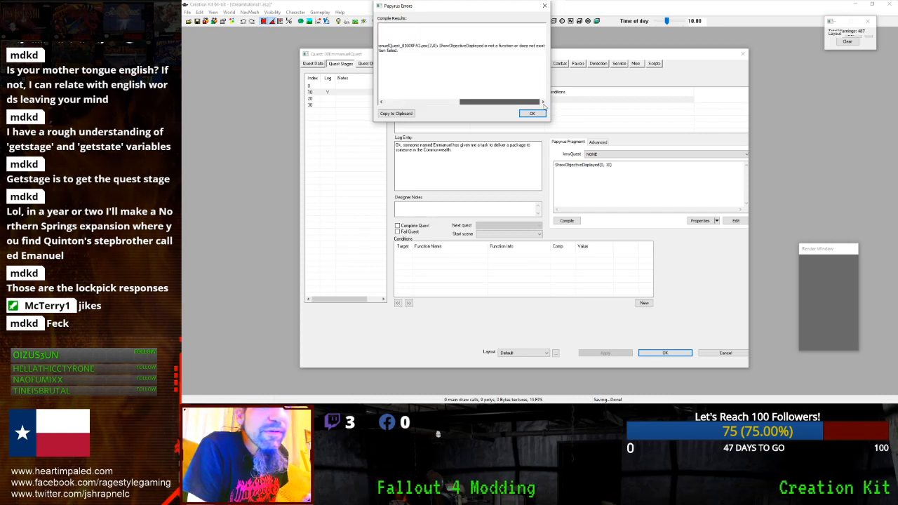
{"action": "left_click", "coordinate": [533, 113]}
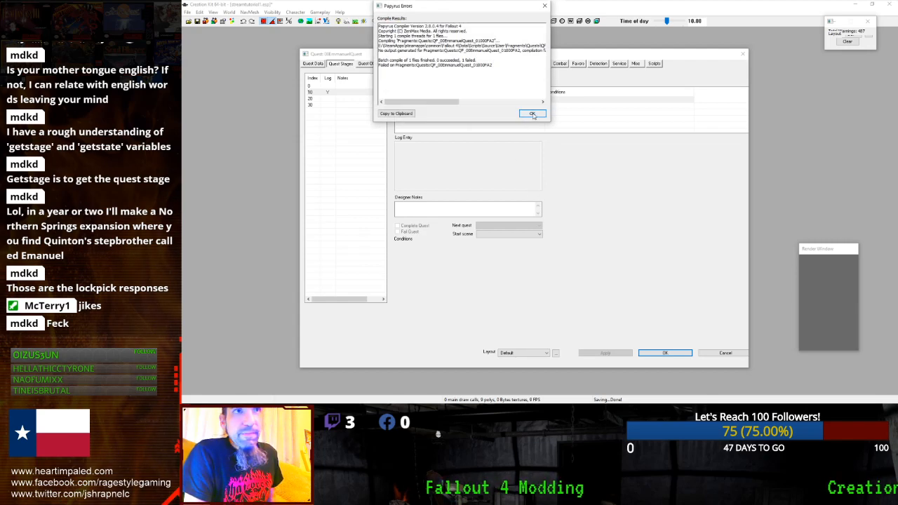
{"action": "left_click", "coordinate": [532, 114]}
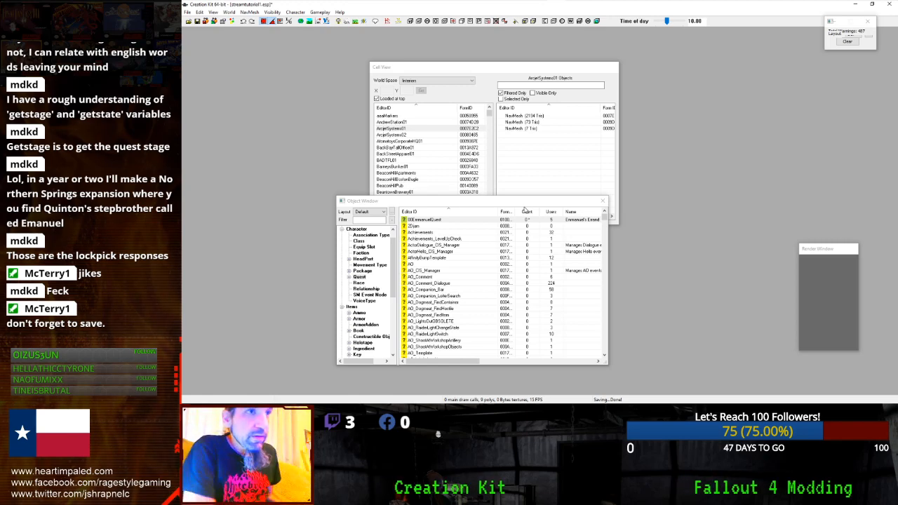
{"action": "double_click", "coordinate": [412, 221]}
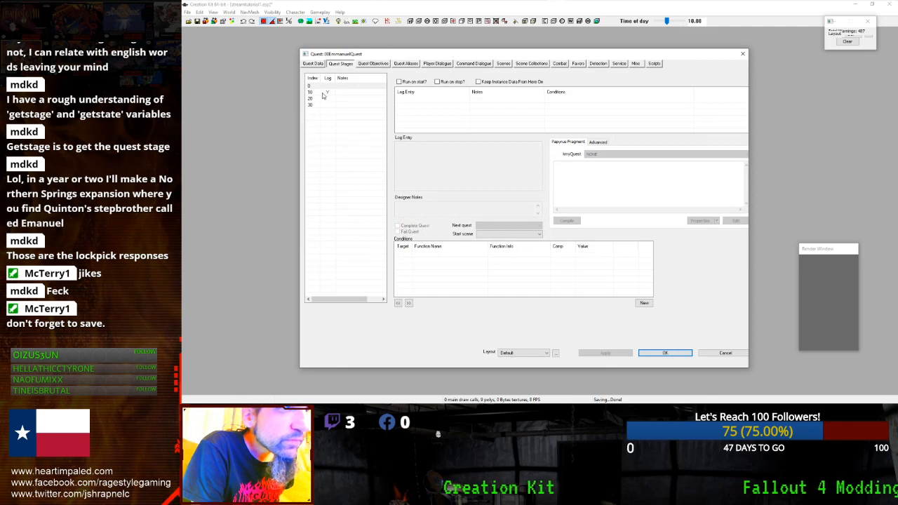
{"action": "left_click", "coordinate": [320, 95]}
{"action": "left_click", "coordinate": [426, 100]}
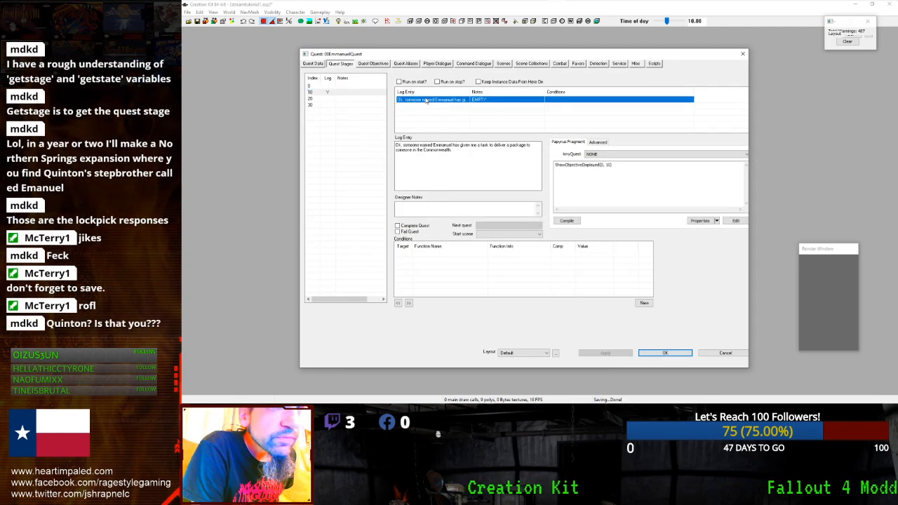
{"action": "left_click", "coordinate": [558, 169]}
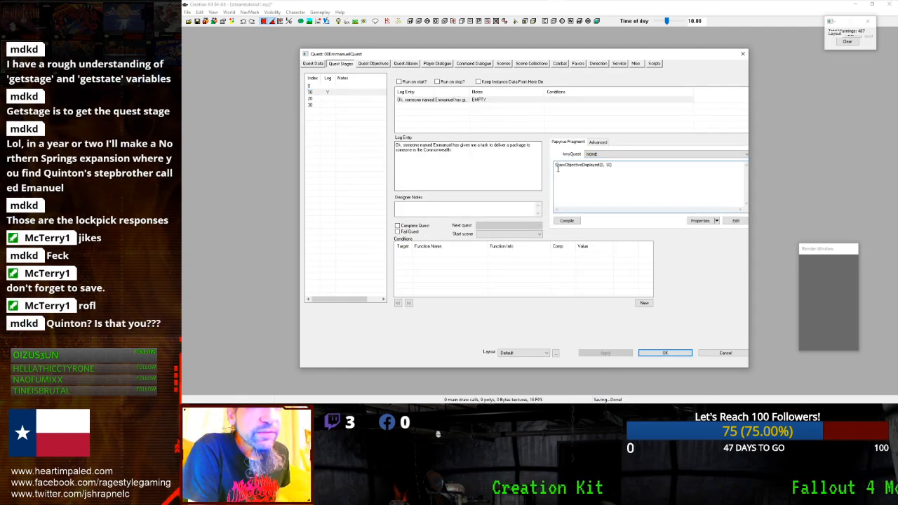
{"action": "left_click", "coordinate": [605, 154]}
{"action": "left_click", "coordinate": [605, 159]}
{"action": "left_click", "coordinate": [571, 222]}
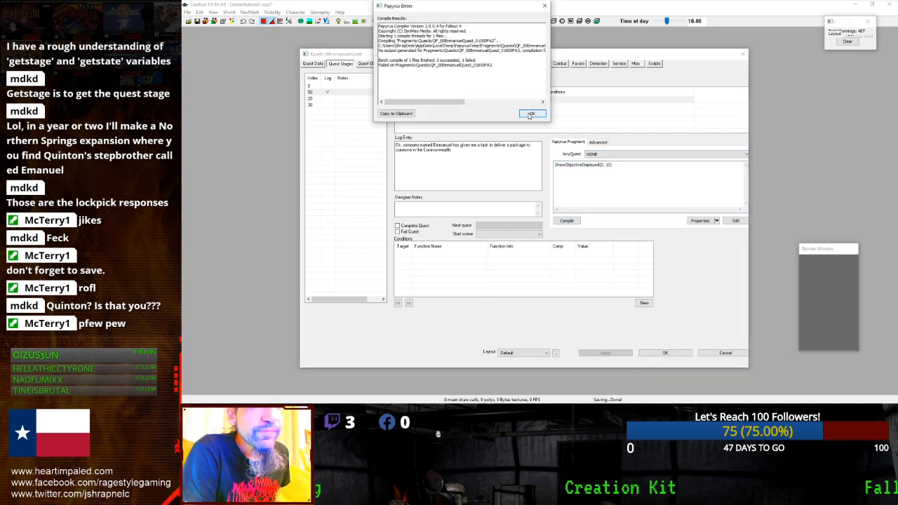
{"action": "left_click", "coordinate": [530, 114]}
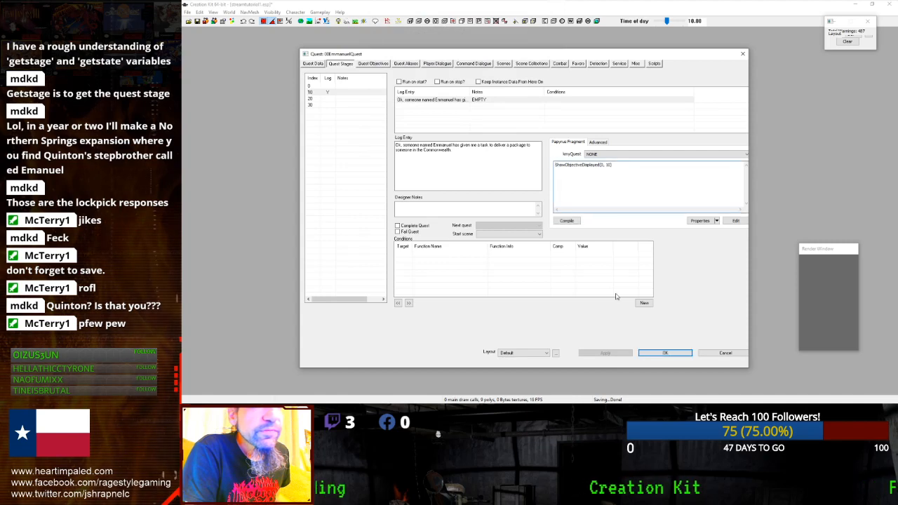
{"action": "left_click", "coordinate": [655, 353]}
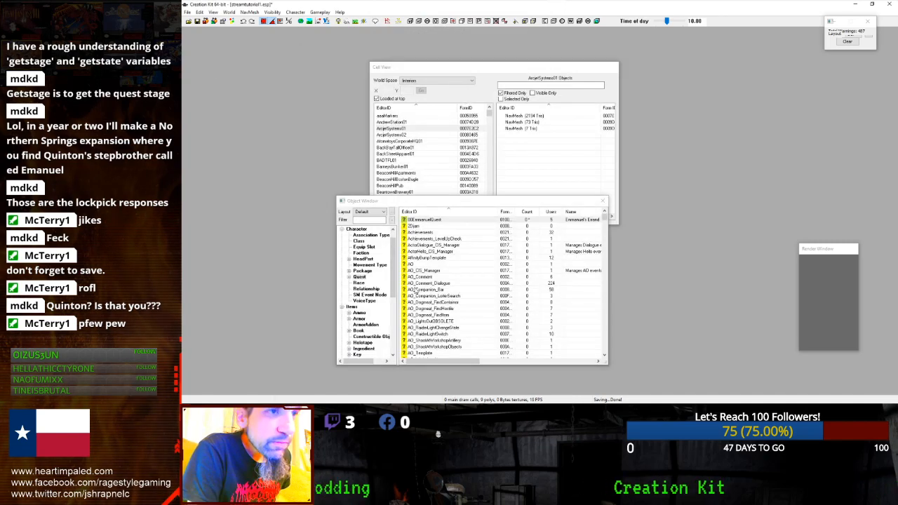
- Open the BoS101 quest and browse its stage fragments, from the debug stage to Found Synths Evidence
{"action": "scroll", "coordinate": [415, 289], "scroll_direction": "down", "scroll_amount": 7}
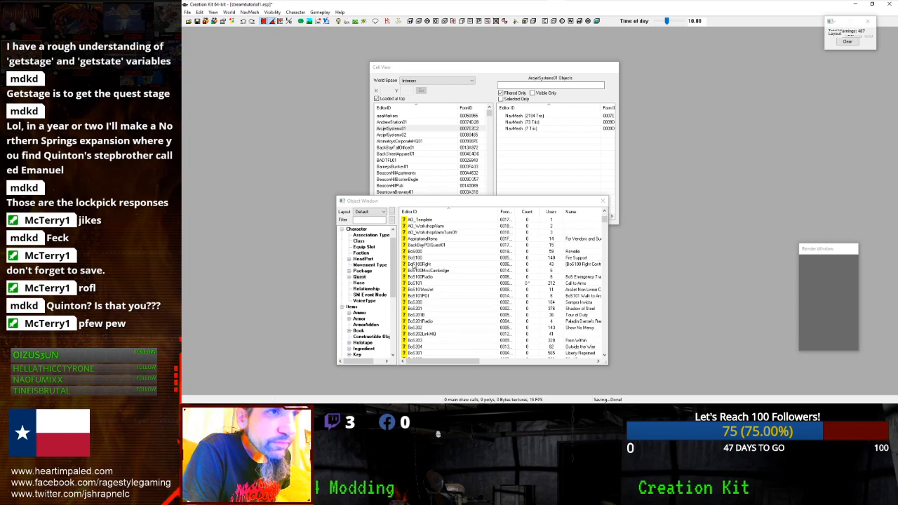
{"action": "double_click", "coordinate": [414, 283]}
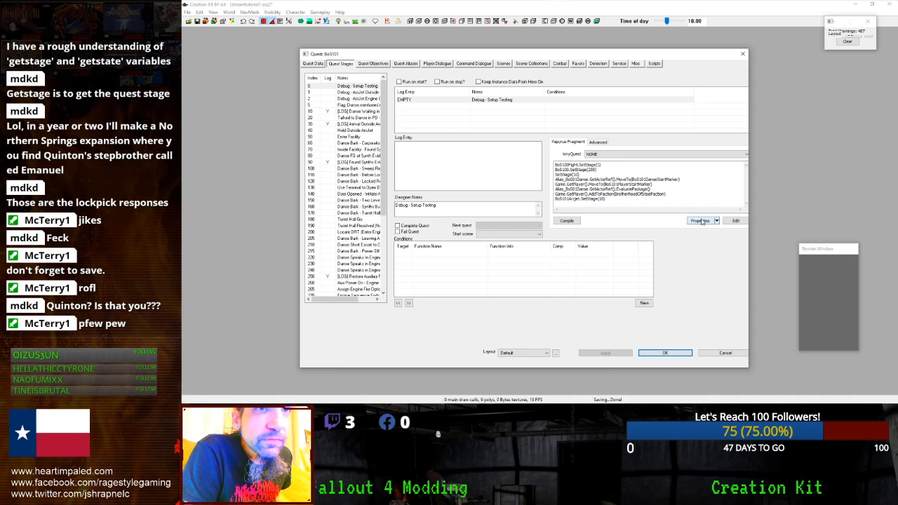
{"action": "left_click", "coordinate": [644, 205]}
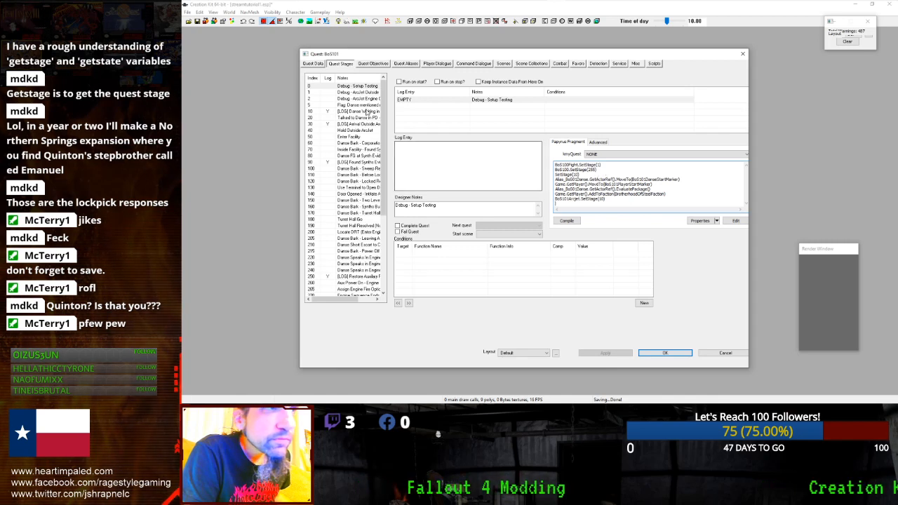
{"action": "left_click", "coordinate": [364, 106]}
{"action": "left_click", "coordinate": [361, 93]}
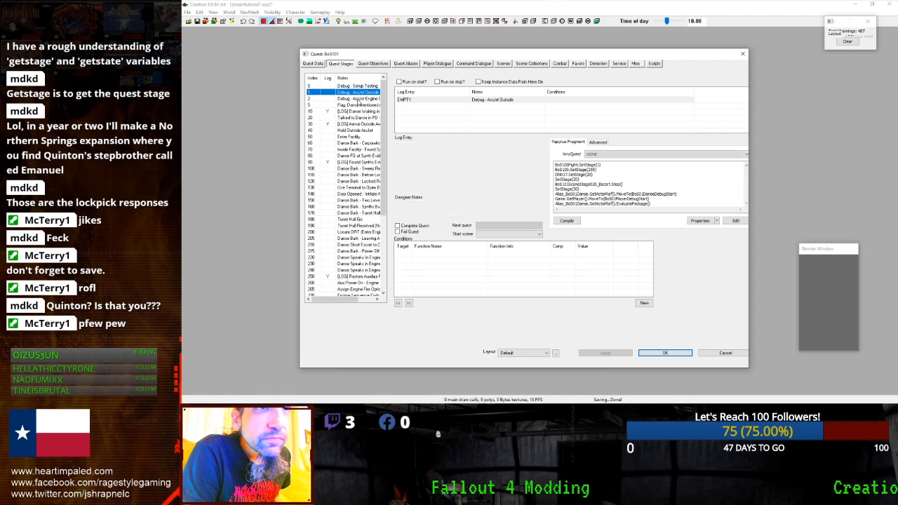
{"action": "left_click", "coordinate": [360, 98]}
{"action": "left_click", "coordinate": [359, 104]}
{"action": "left_click", "coordinate": [357, 118]}
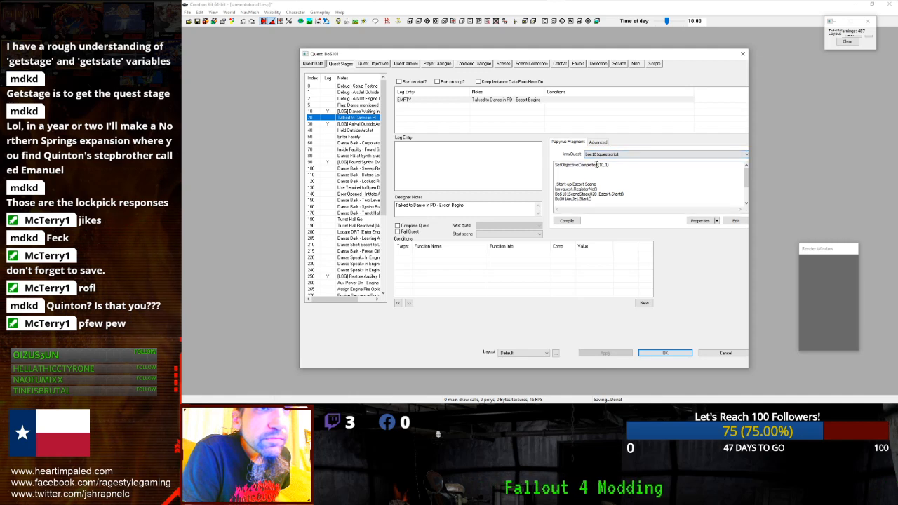
{"action": "left_click", "coordinate": [356, 124]}
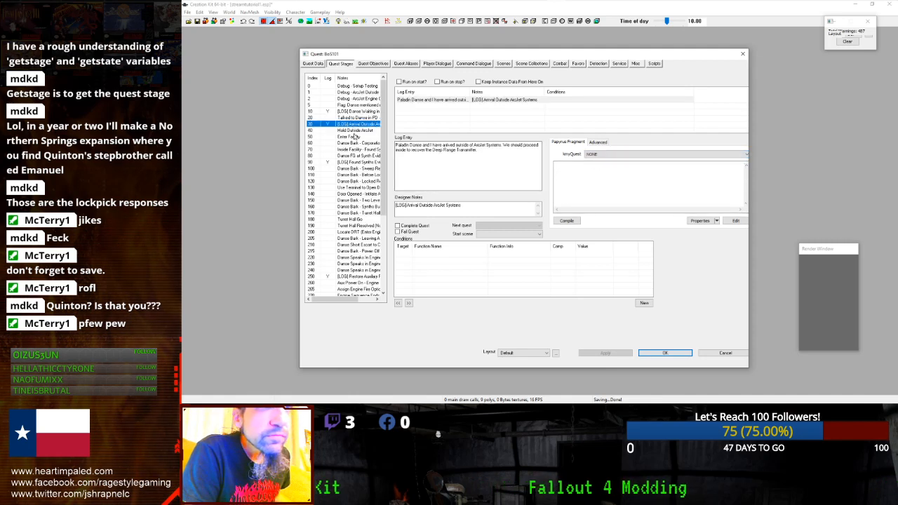
{"action": "left_click", "coordinate": [355, 136]}
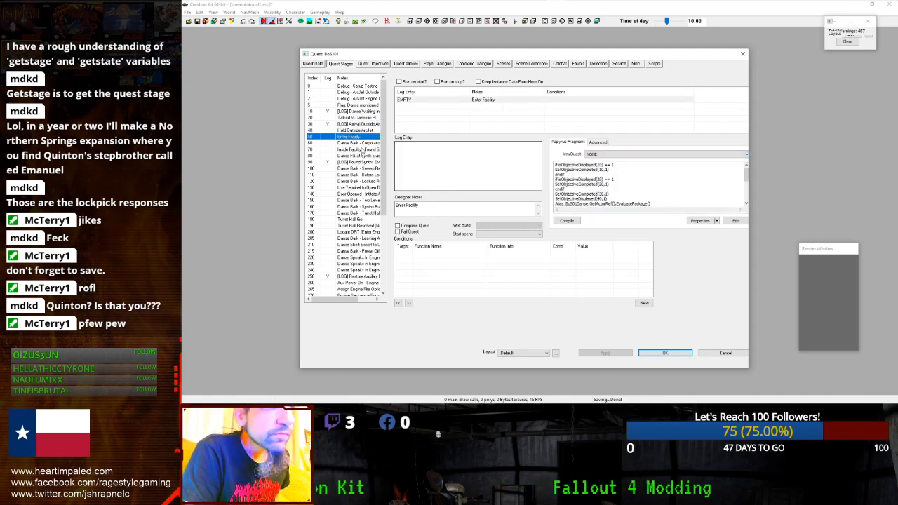
{"action": "left_click", "coordinate": [363, 143]}
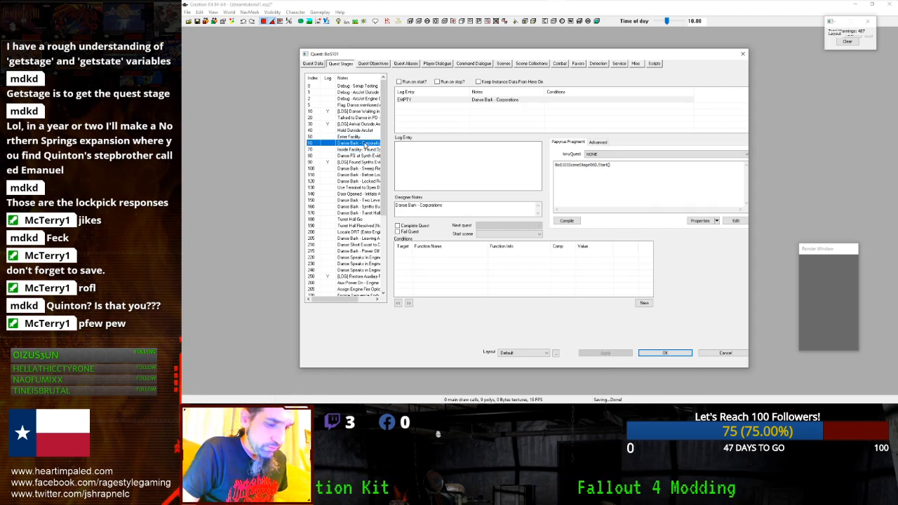
{"action": "left_click", "coordinate": [364, 149]}
{"action": "left_click", "coordinate": [363, 155]}
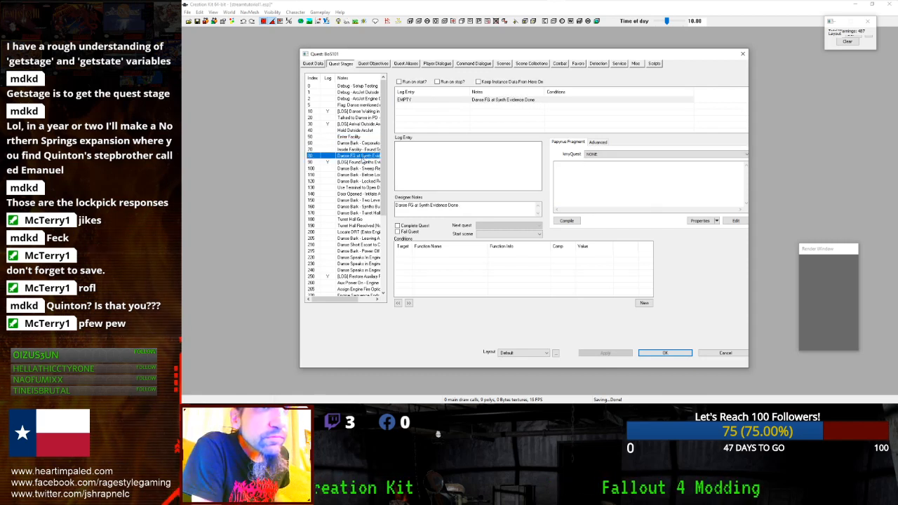
{"action": "left_click", "coordinate": [363, 161]}
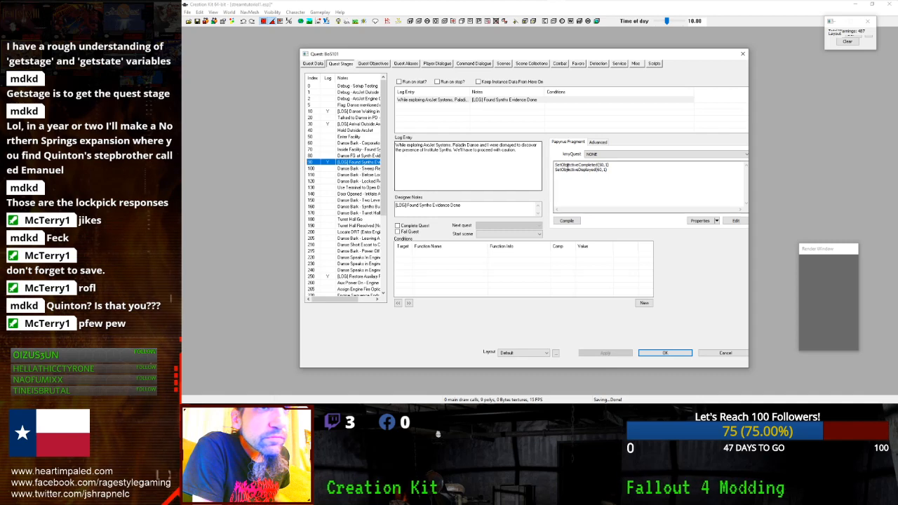
- Inspect the fragment's properties and SetObjectiveDisplayed script, then cancel out of BoS101 without saving
{"action": "left_click", "coordinate": [703, 220]}
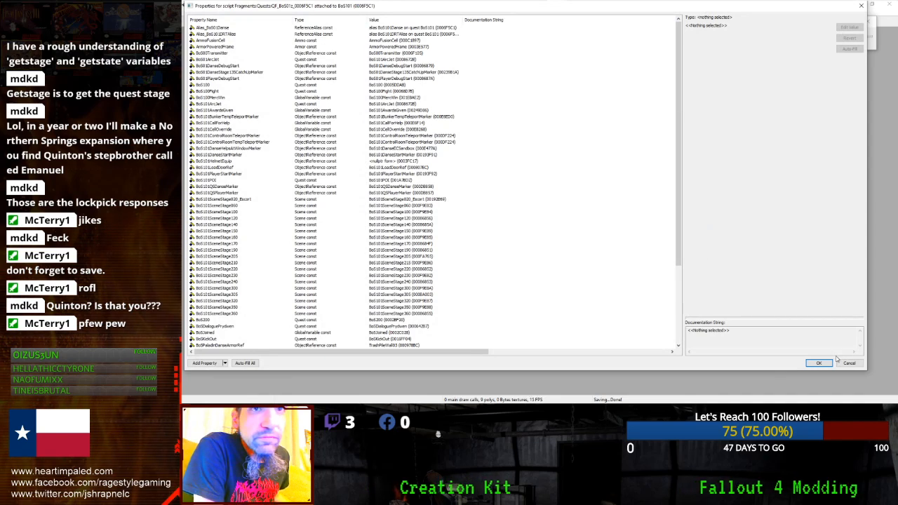
{"action": "left_click", "coordinate": [849, 362]}
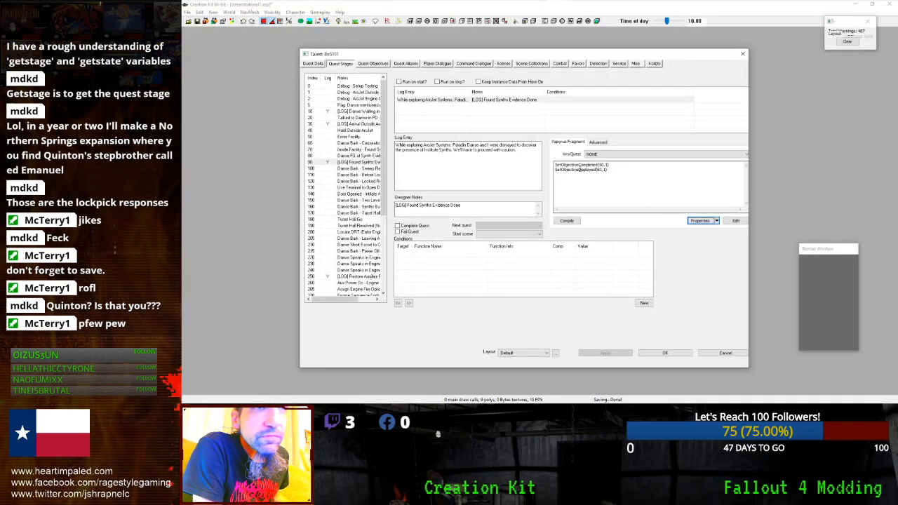
{"action": "double_click", "coordinate": [570, 170]}
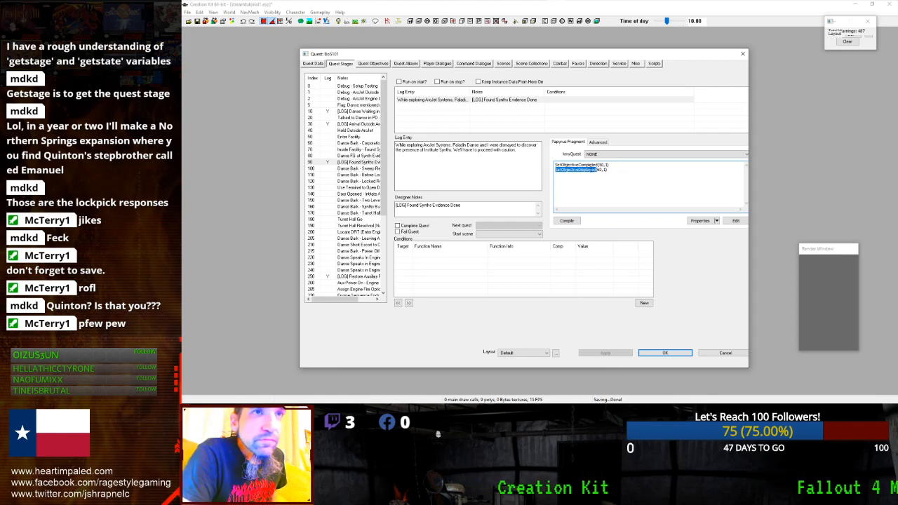
{"action": "left_click", "coordinate": [735, 221]}
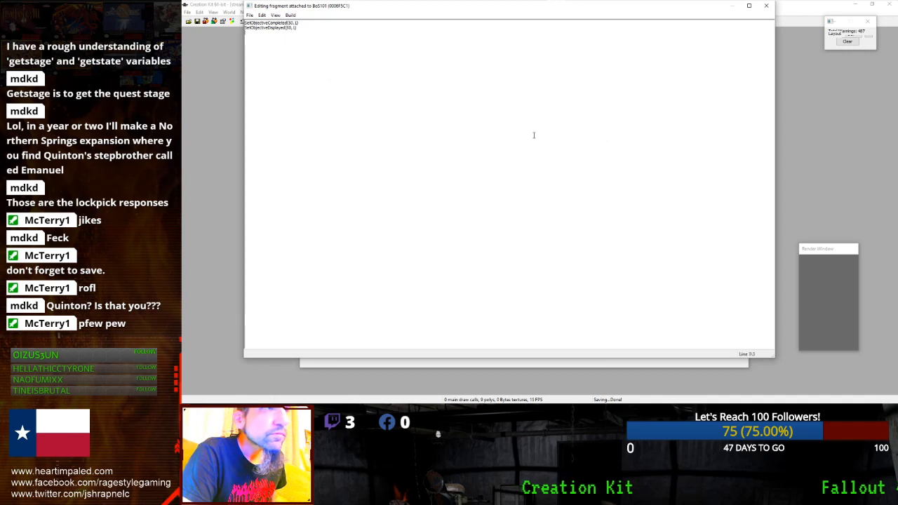
{"action": "left_click", "coordinate": [766, 6]}
{"action": "left_click", "coordinate": [701, 355]}
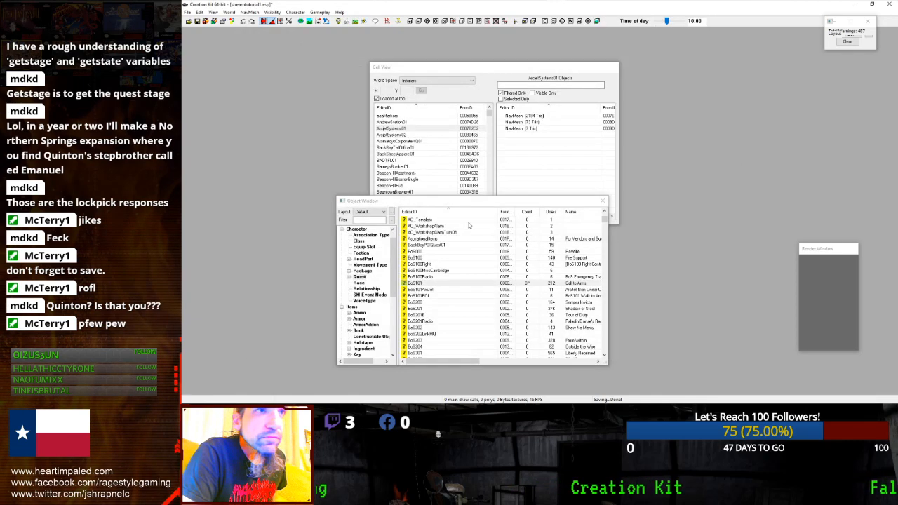
- Open 00EmmanuelQuest, review stage 10's SetObjectiveDisplayed(10, 1) fragment, and close it with OK
{"action": "scroll", "coordinate": [417, 223], "scroll_direction": "up", "scroll_amount": 7}
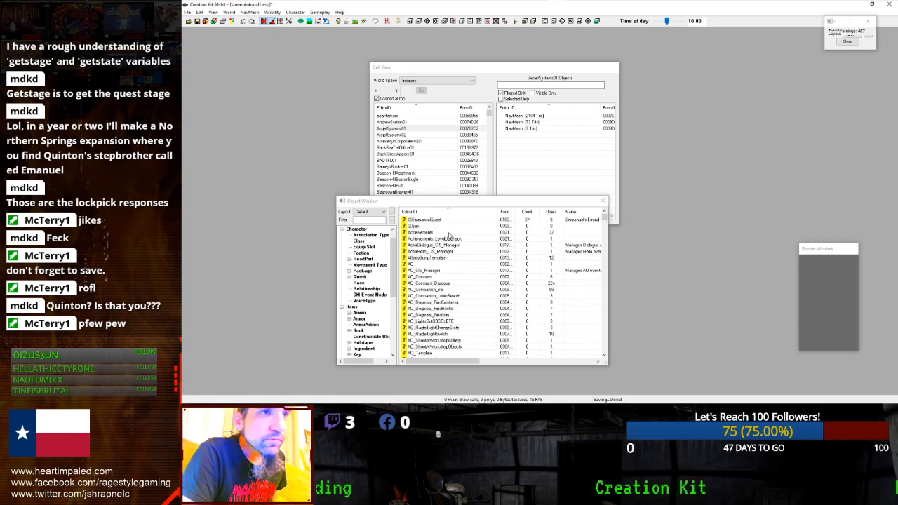
{"action": "double_click", "coordinate": [449, 222]}
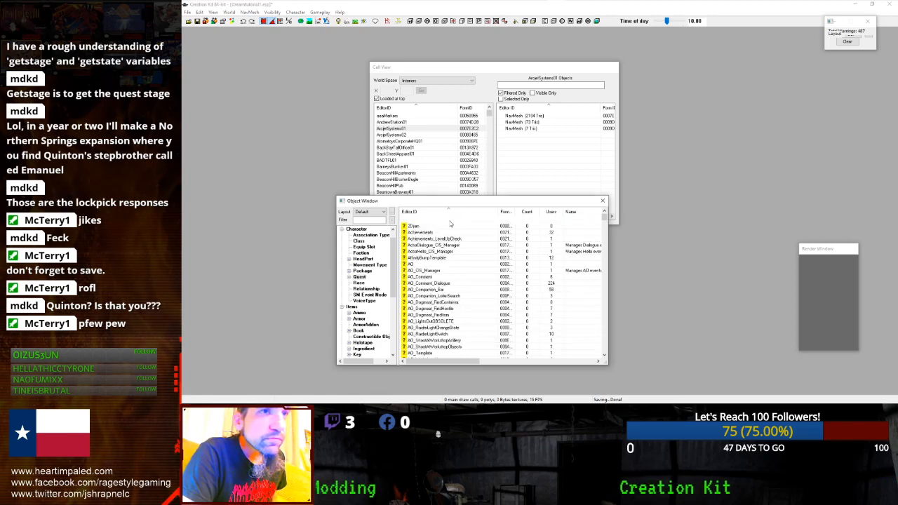
{"action": "left_click", "coordinate": [339, 93]}
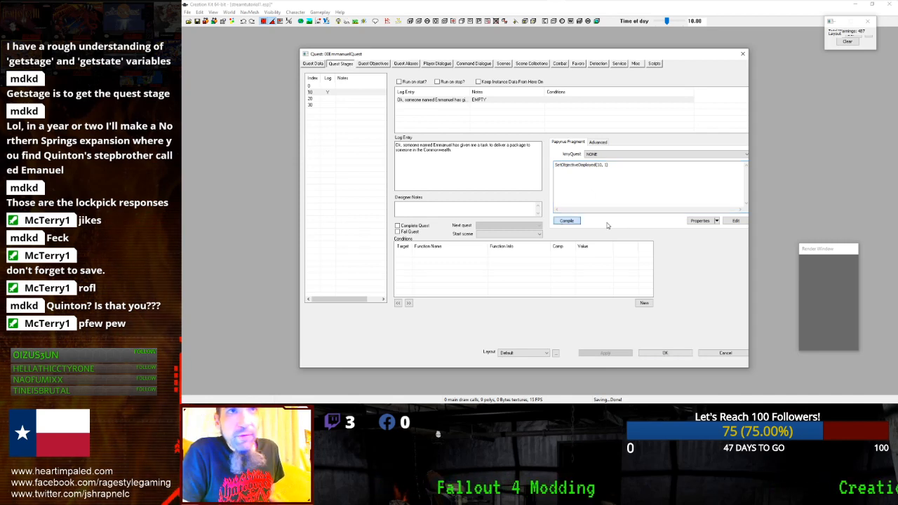
{"action": "left_click", "coordinate": [645, 353]}
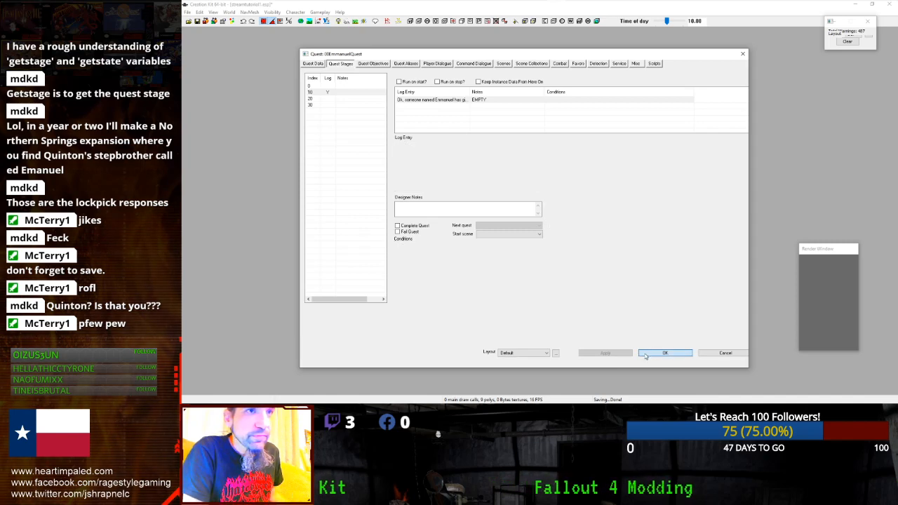
- Reopen 00EmmanuelQuest, check stage 10, and show the 00Emmanuel and 00PLAYERREF aliases
{"action": "left_click", "coordinate": [449, 232]}
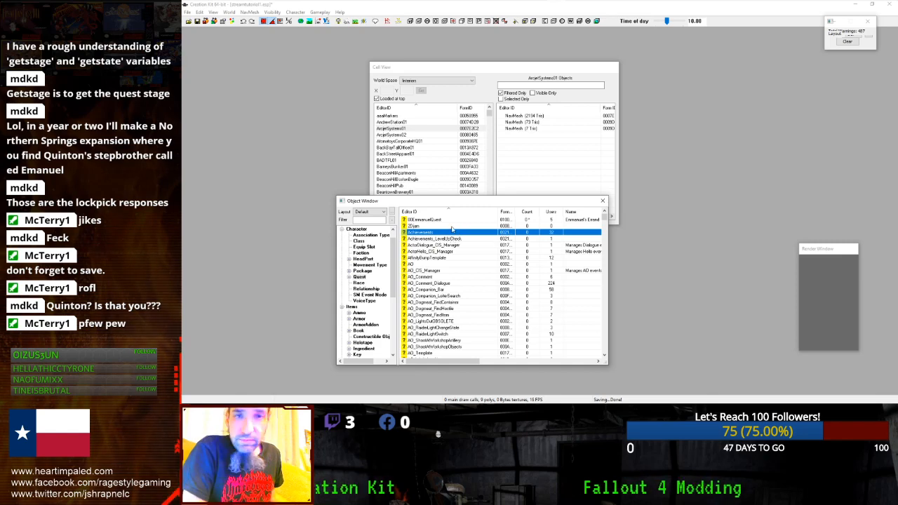
{"action": "double_click", "coordinate": [453, 221]}
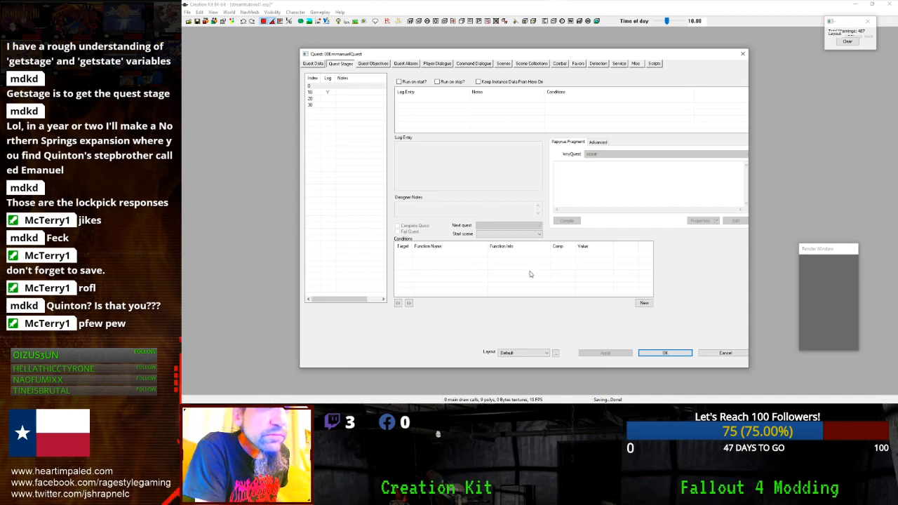
{"action": "left_click", "coordinate": [329, 92]}
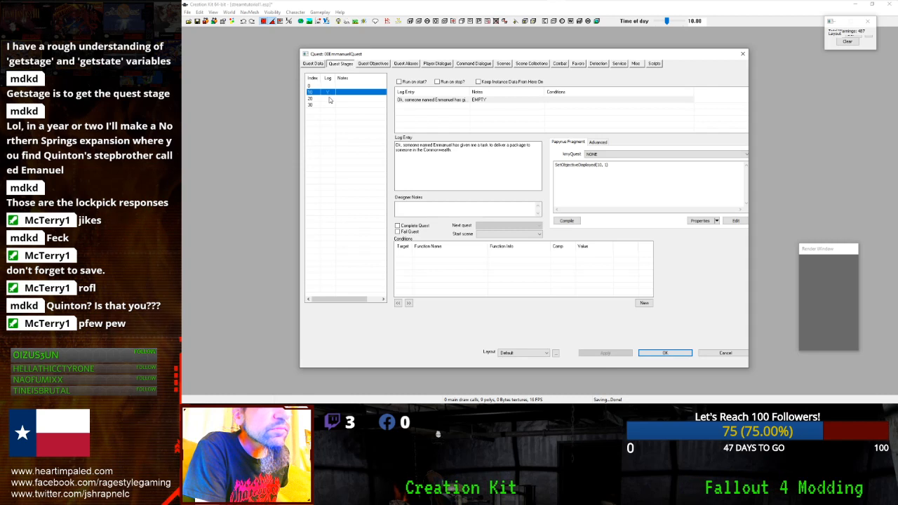
{"action": "left_click", "coordinate": [419, 100]}
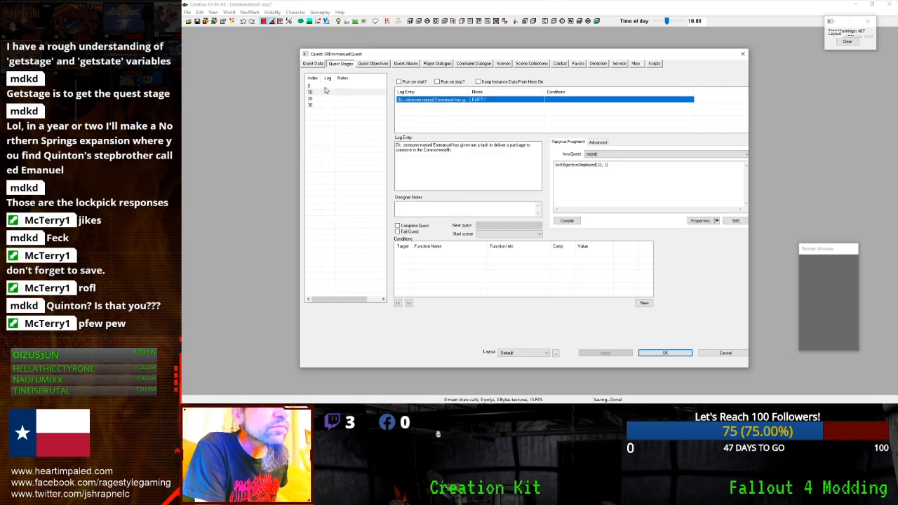
{"action": "left_click", "coordinate": [309, 92]}
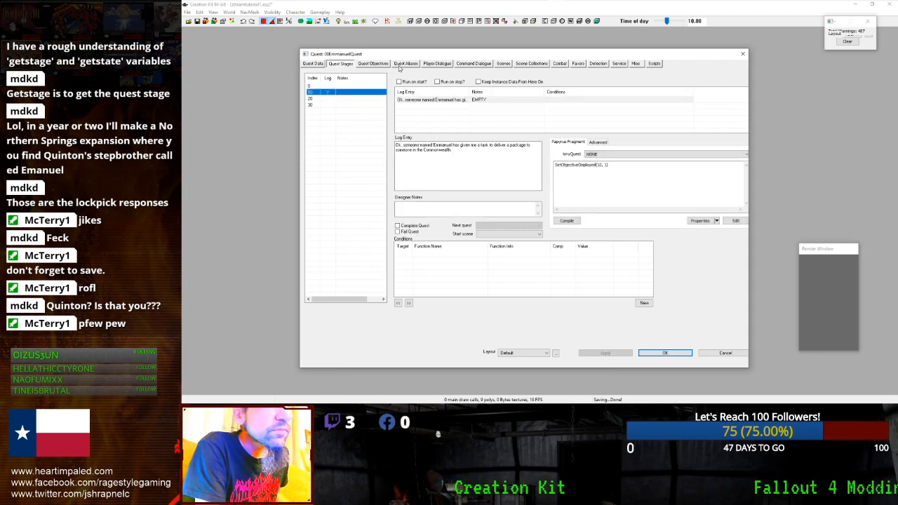
{"action": "left_click", "coordinate": [405, 63]}
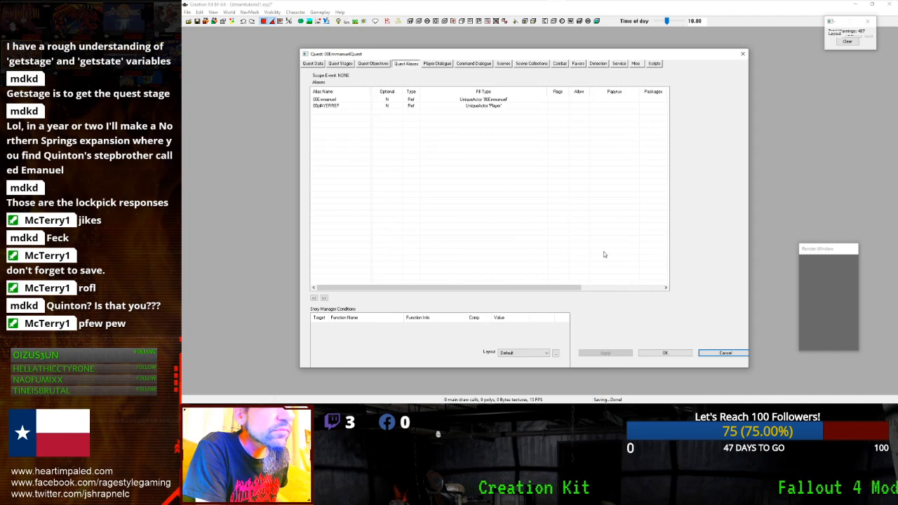
- Close 00EmmanuelQuest with OK and select its entry in the Object Window
{"action": "left_click", "coordinate": [665, 352]}
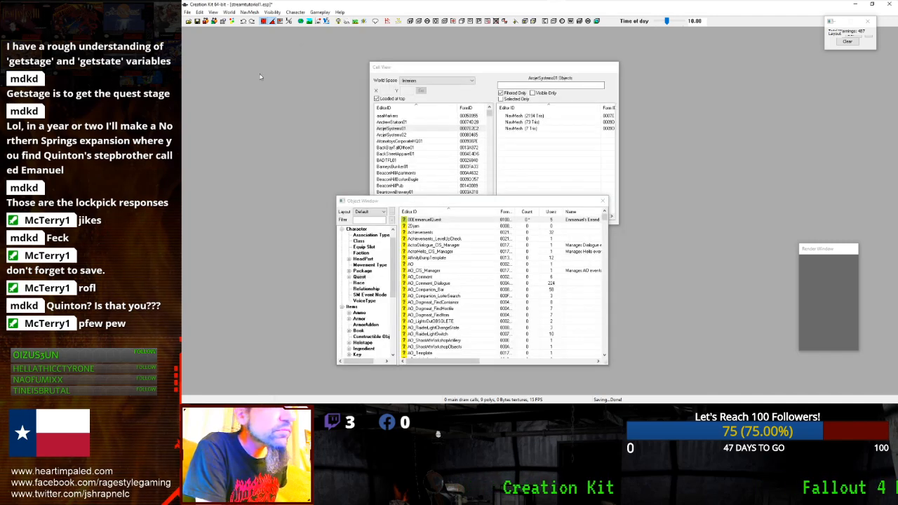
{"action": "left_click", "coordinate": [457, 239]}
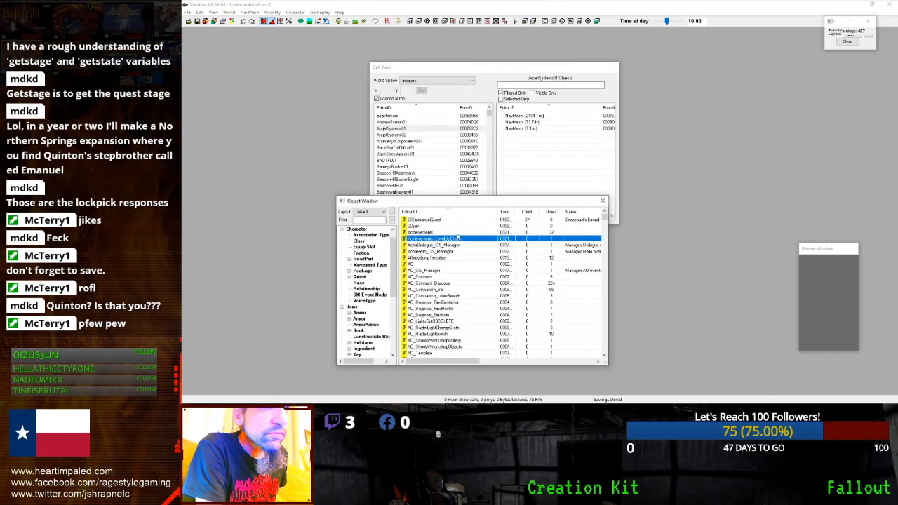
{"action": "left_click", "coordinate": [462, 226]}
{"action": "left_click", "coordinate": [464, 220]}
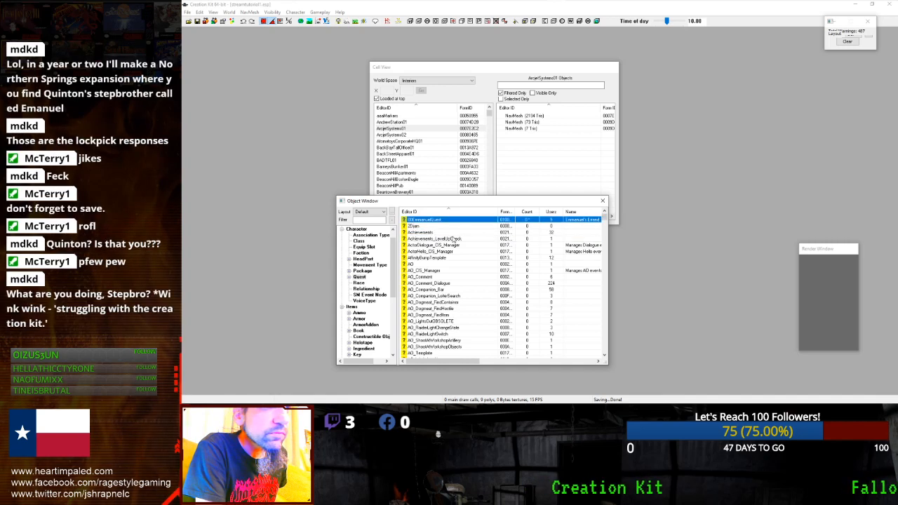
{"action": "left_click", "coordinate": [735, 227]}
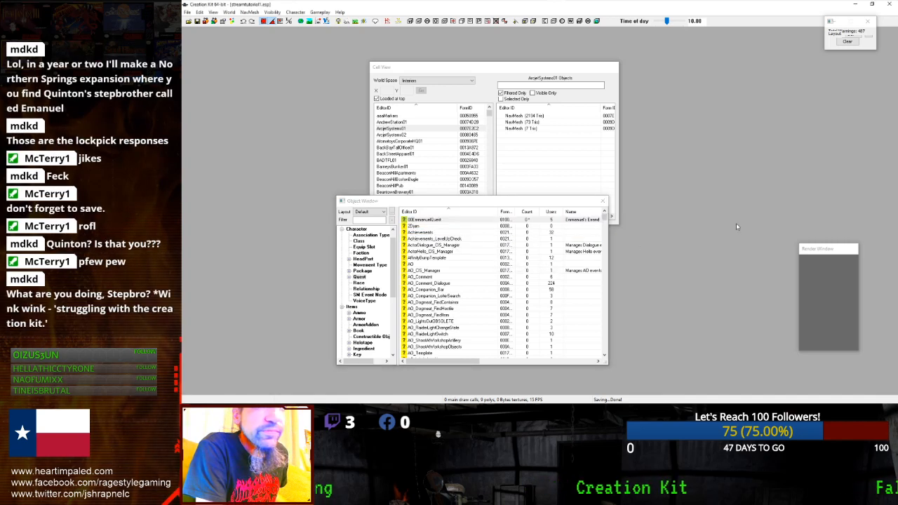
- Search the Steam library for 'fallout 4', open Fallout 4, then minimize Steam
{"action": "left_click", "coordinate": [851, 7]}
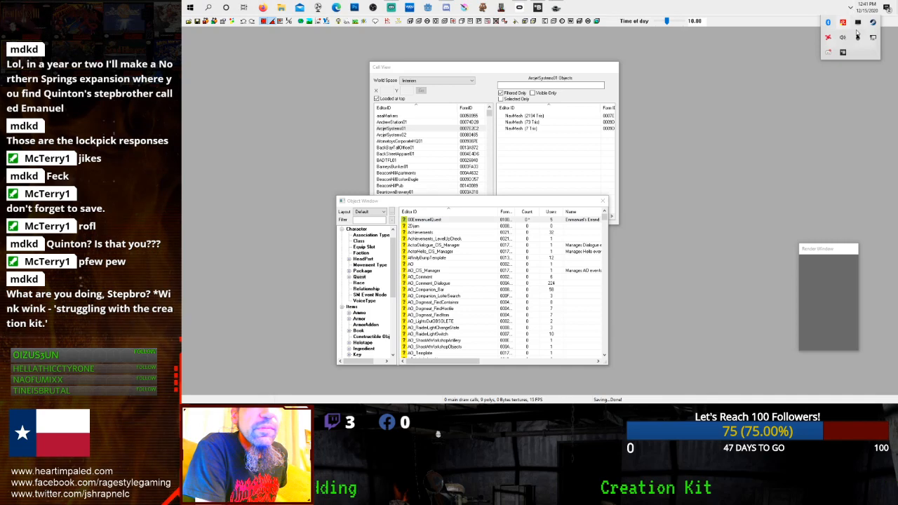
{"action": "right_click", "coordinate": [868, 25]}
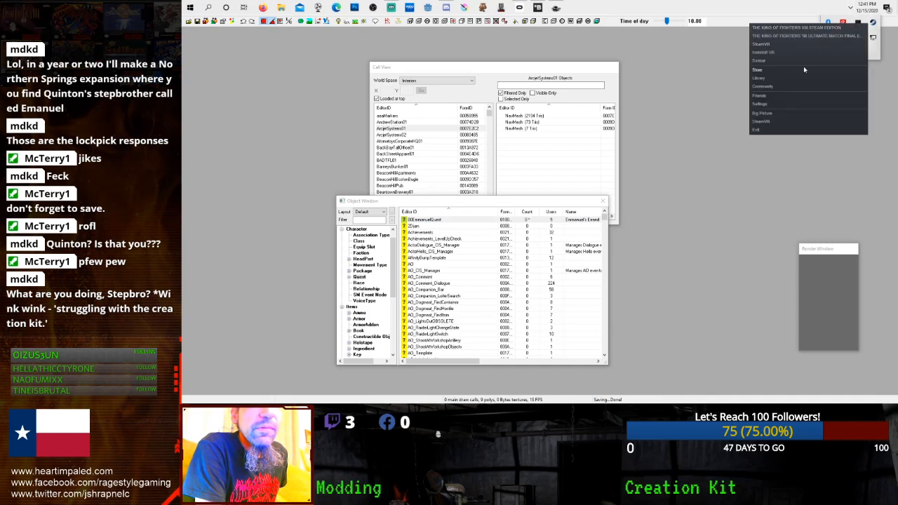
{"action": "left_click", "coordinate": [788, 79]}
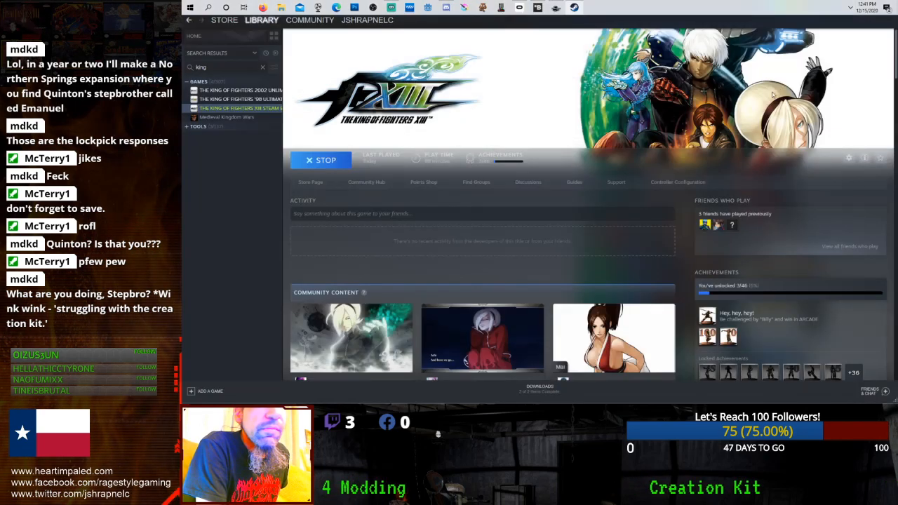
{"action": "double_click", "coordinate": [225, 67]}
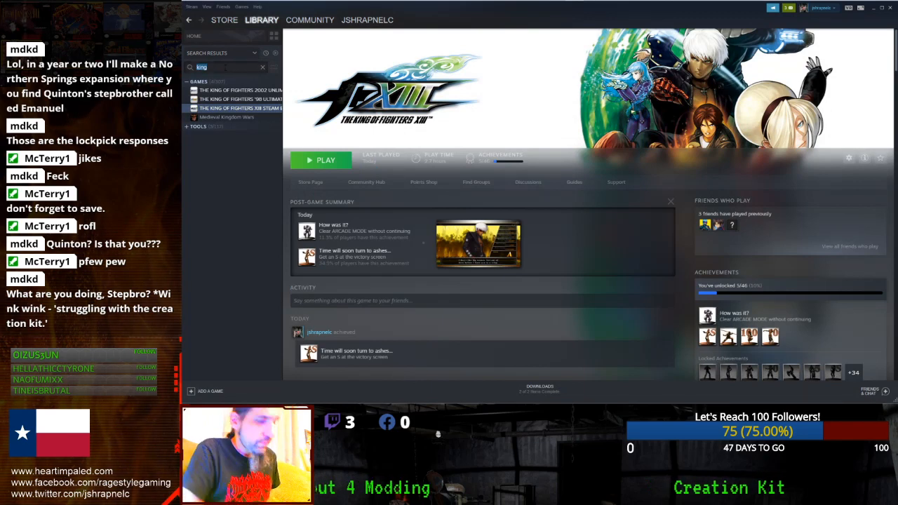
{"action": "type", "text": "fallou"}
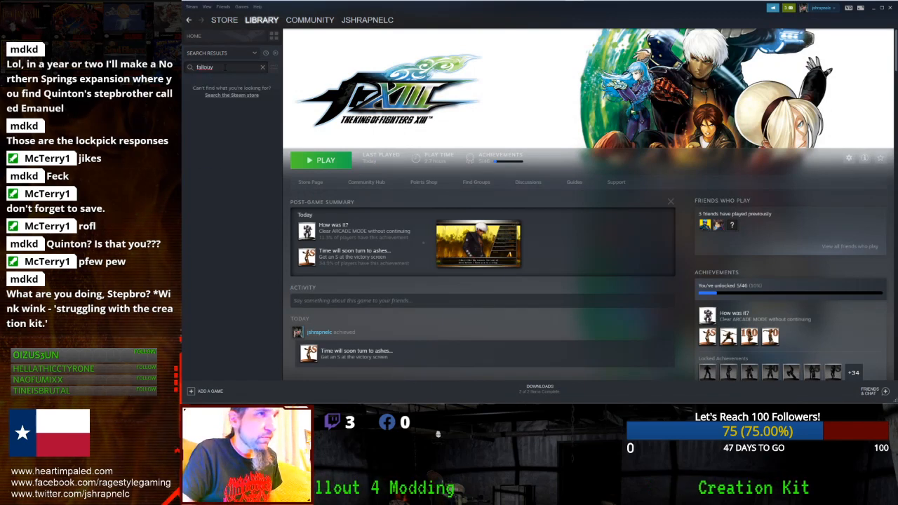
{"action": "type", "text": "t 4"}
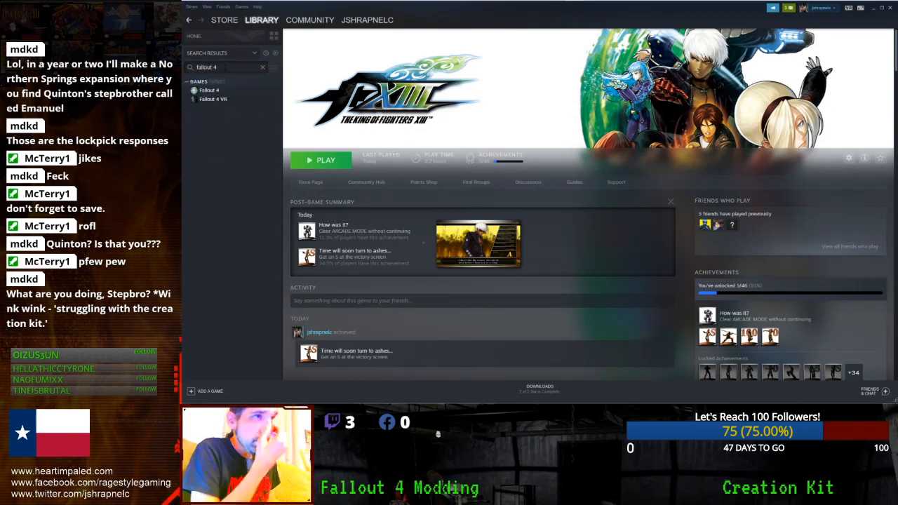
{"action": "left_click", "coordinate": [213, 92]}
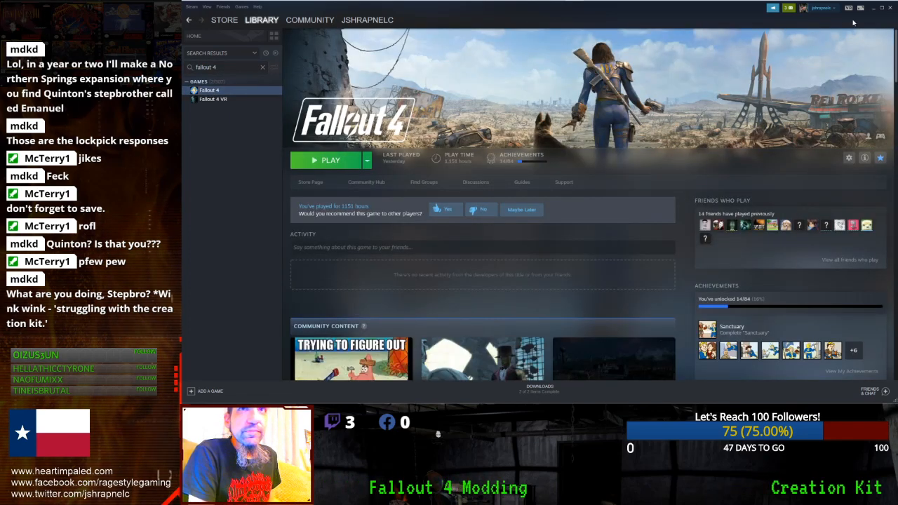
{"action": "left_click", "coordinate": [873, 10]}
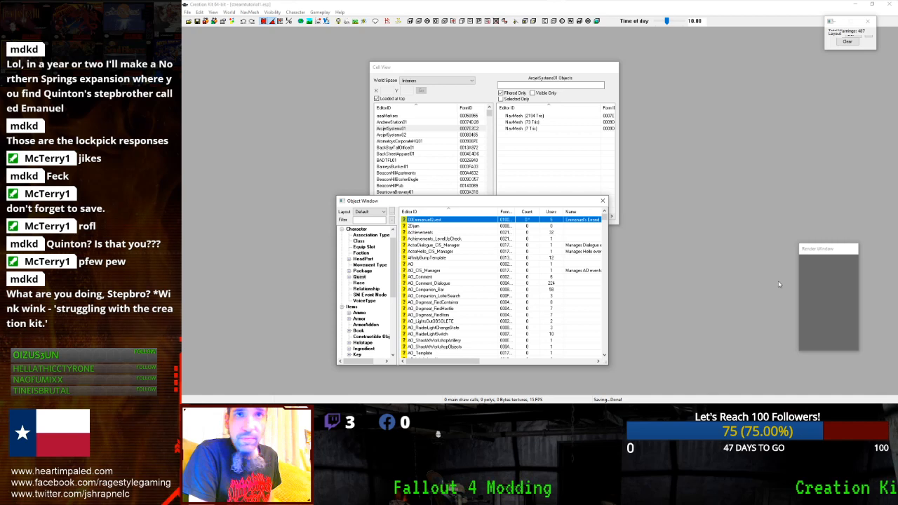
- Reopen 00EmmanuelQuest and select scene 00EQ3 in its scenes list
{"action": "left_click_drag", "start_coordinate": [813, 249], "coordinate": [743, 248]}
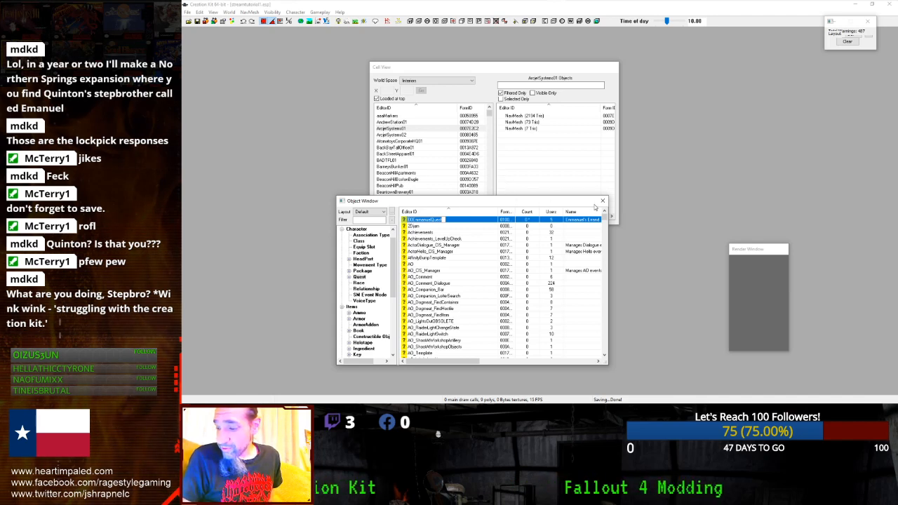
{"action": "left_click", "coordinate": [470, 222]}
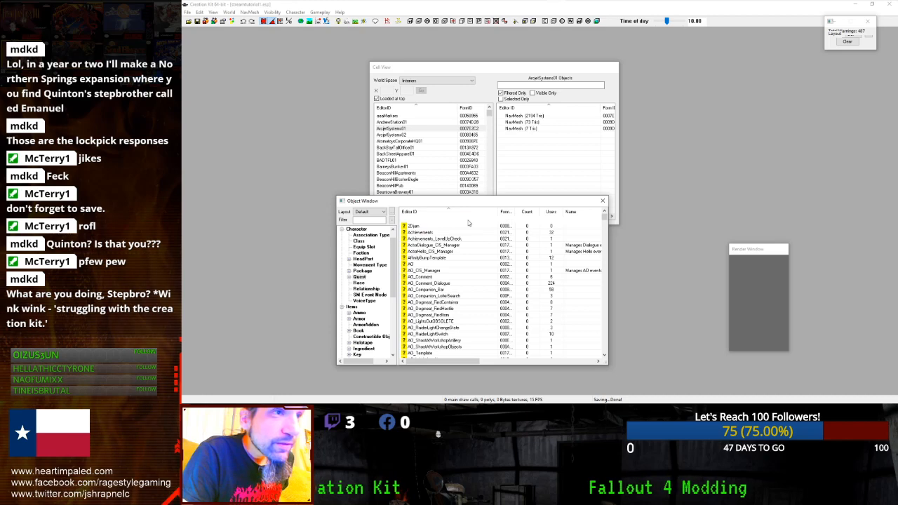
{"action": "double_click", "coordinate": [469, 223]}
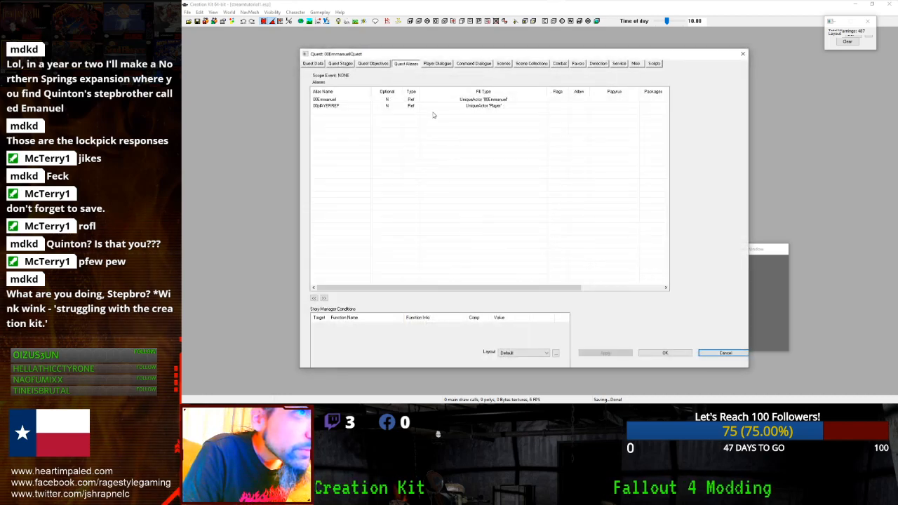
{"action": "left_click", "coordinate": [440, 106]}
{"action": "left_click", "coordinate": [503, 64]}
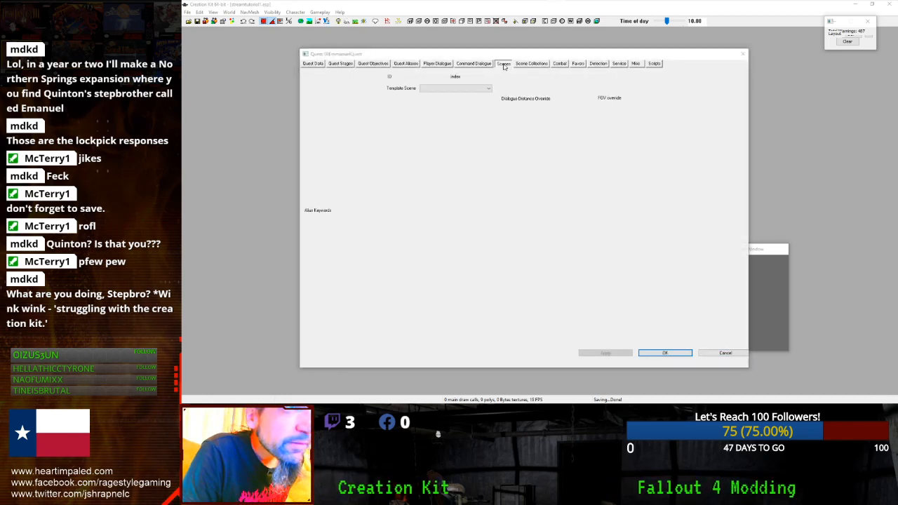
{"action": "left_click", "coordinate": [335, 101]}
{"action": "left_click", "coordinate": [333, 108]}
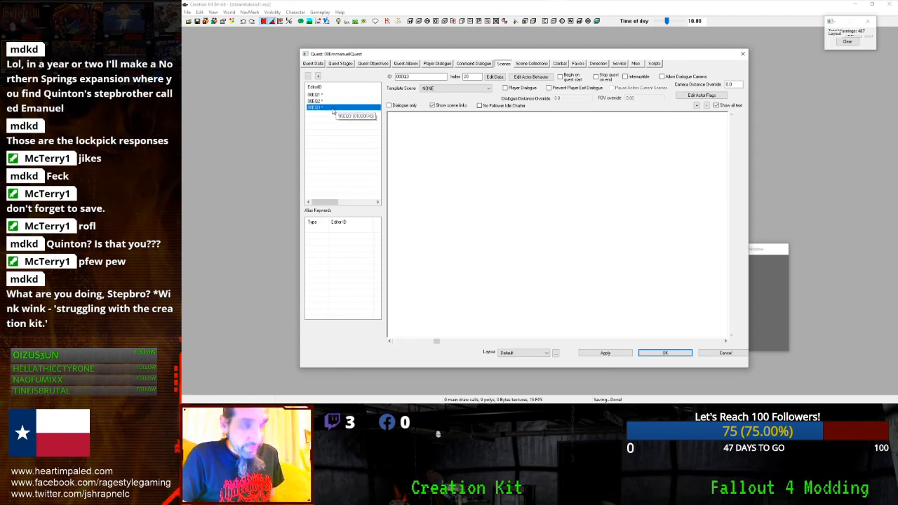
- Add the player and 00Emmanuel as actors in scene 00EQ3
{"action": "right_click", "coordinate": [405, 124]}
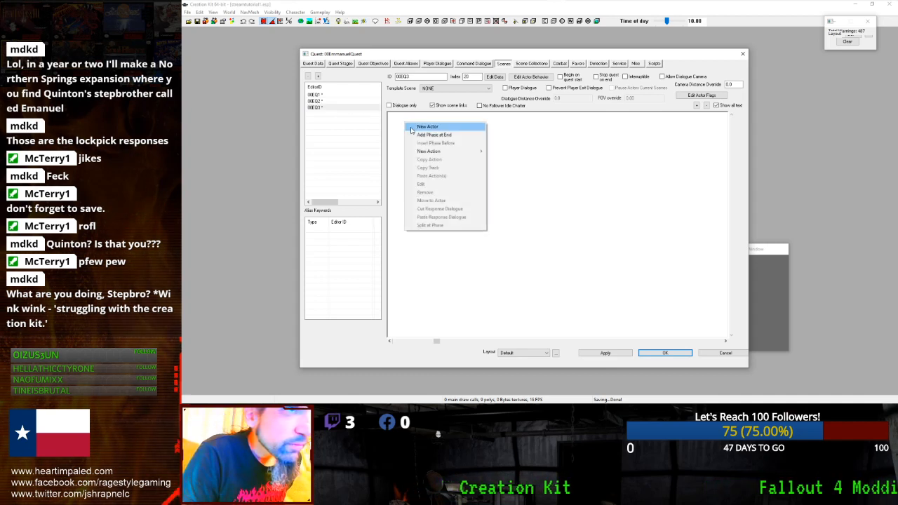
{"action": "left_click", "coordinate": [420, 127]}
{"action": "double_click", "coordinate": [328, 111]}
{"action": "right_click", "coordinate": [420, 162]}
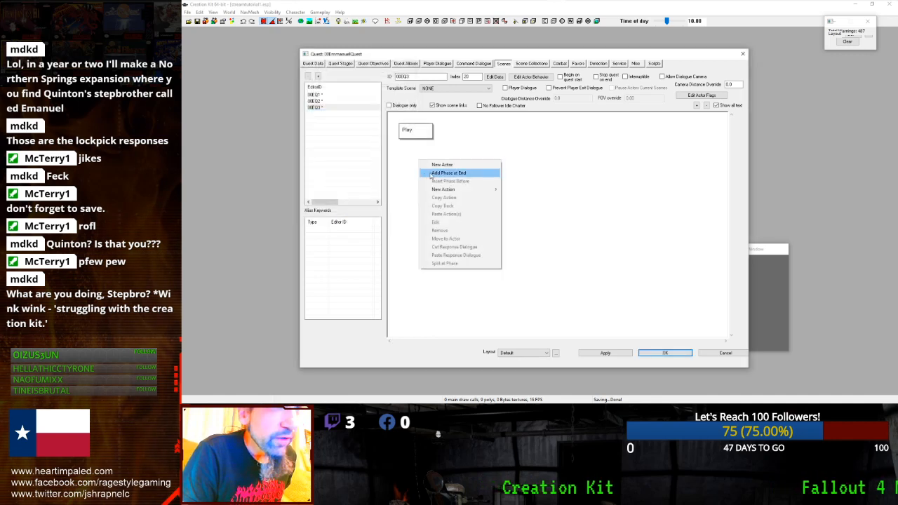
{"action": "left_click", "coordinate": [442, 165]}
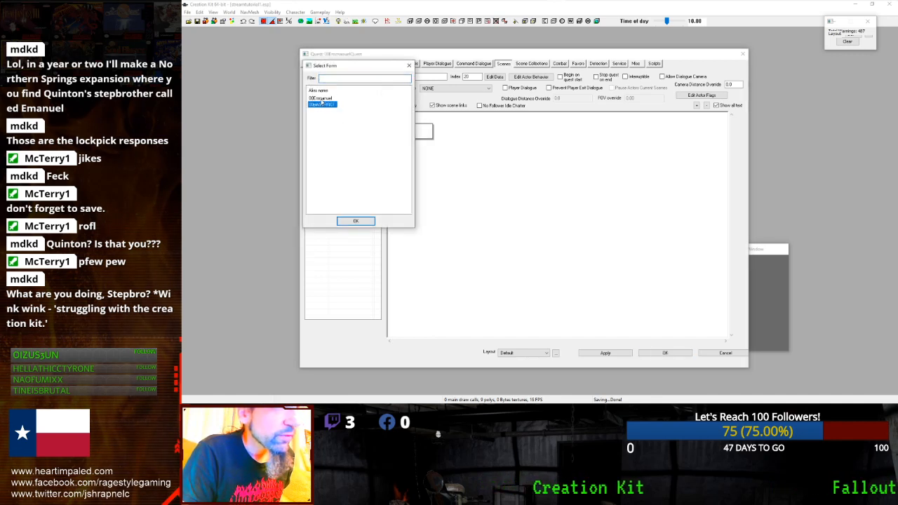
{"action": "double_click", "coordinate": [321, 104]}
- Add three phases at the end of scene 00EQ3 and save the quest
{"action": "right_click", "coordinate": [447, 205]}
{"action": "left_click", "coordinate": [482, 208]}
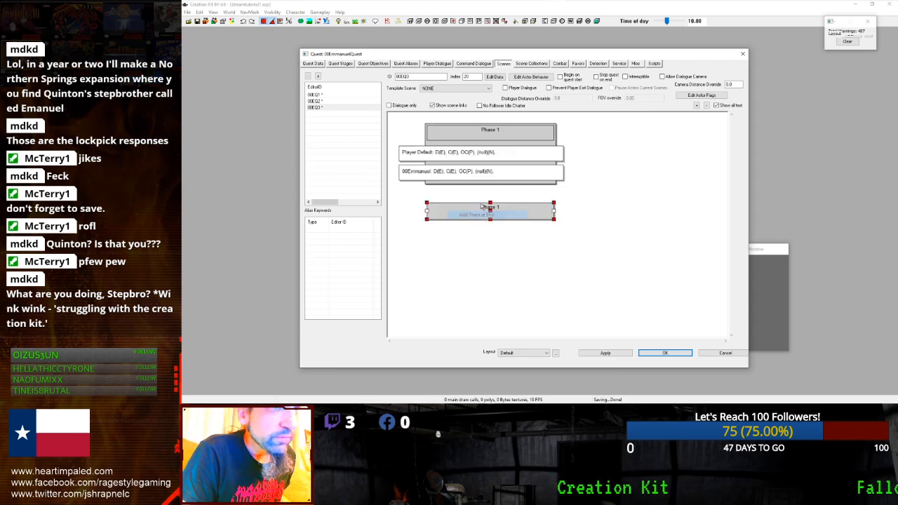
{"action": "right_click", "coordinate": [583, 223]}
{"action": "left_click", "coordinate": [600, 234]}
{"action": "right_click", "coordinate": [636, 246]}
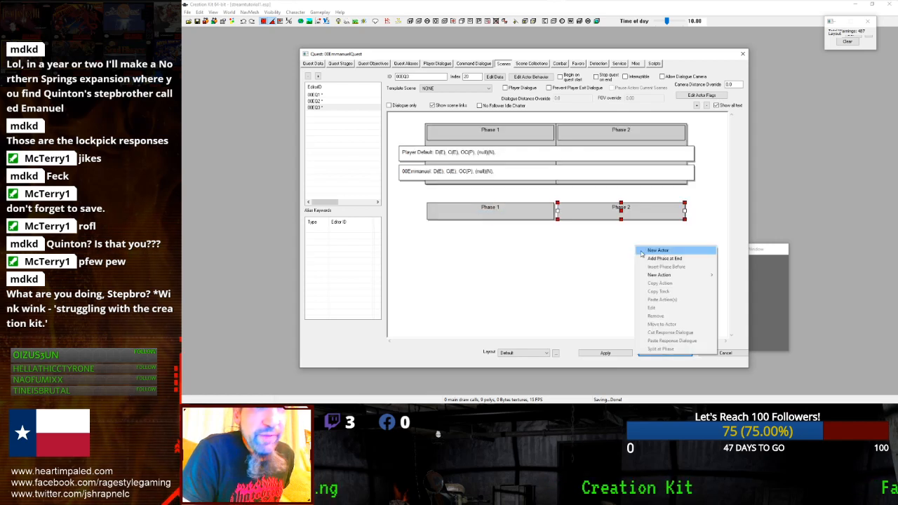
{"action": "left_click", "coordinate": [643, 259]}
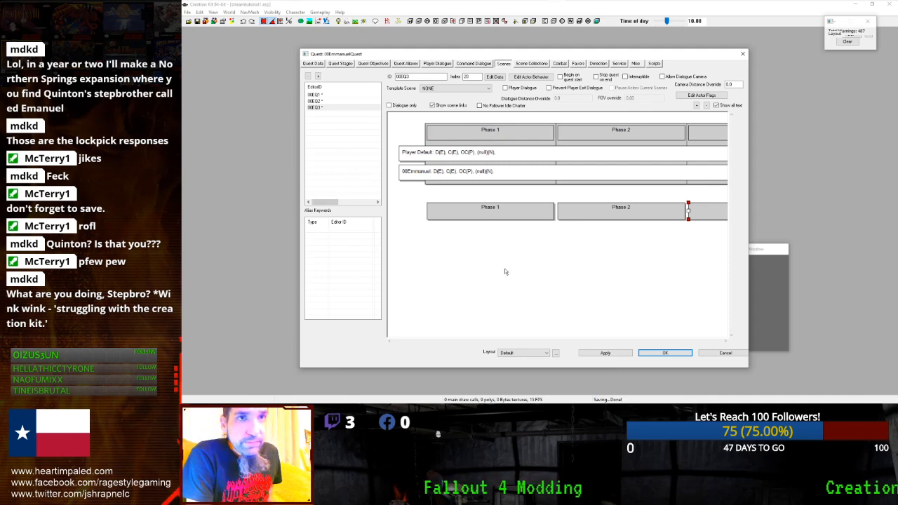
{"action": "left_click", "coordinate": [605, 353]}
{"action": "left_click", "coordinate": [639, 354]}
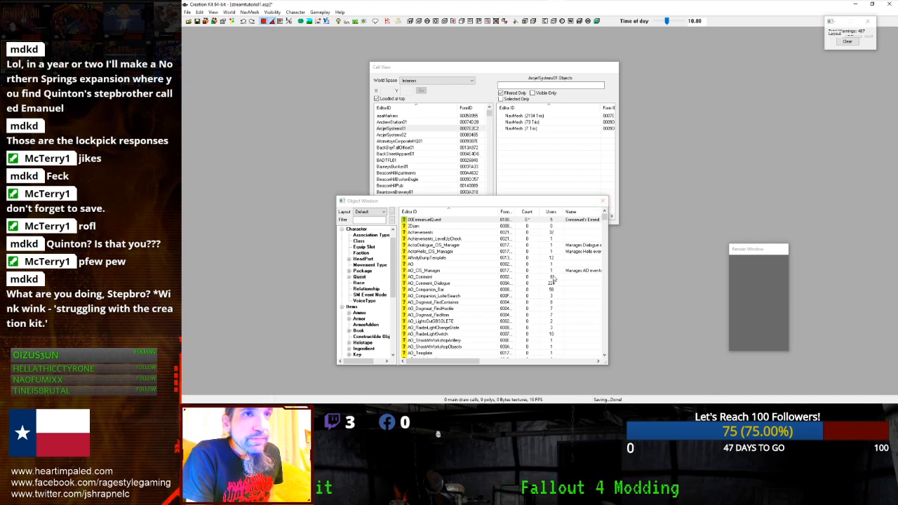
- Recheck the 00EmmanuelQuest scene, close the quest, and reveal the hidden system-tray icons
{"action": "left_click", "coordinate": [502, 303]}
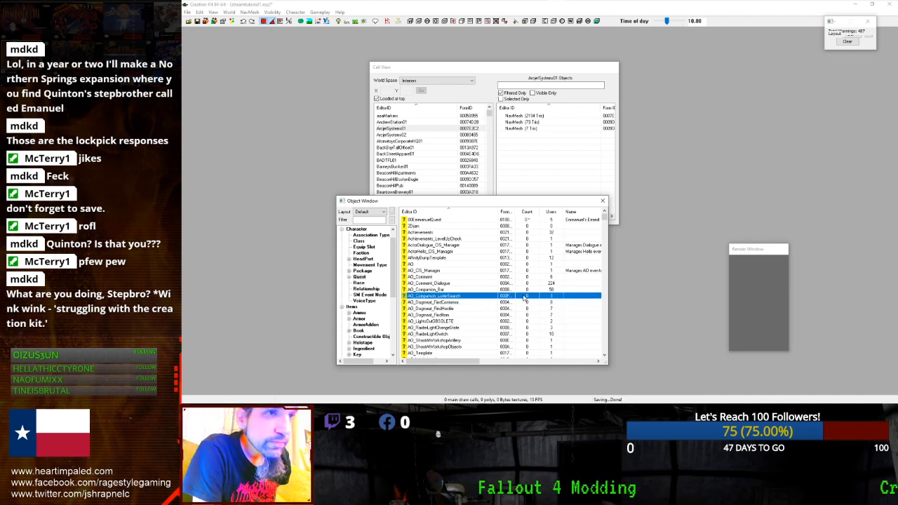
{"action": "left_click", "coordinate": [468, 258]}
{"action": "double_click", "coordinate": [450, 223]}
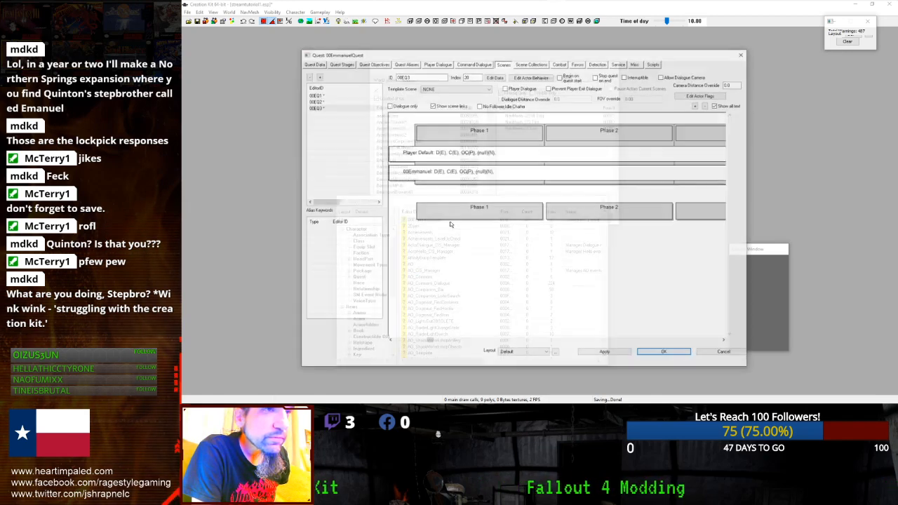
{"action": "left_click", "coordinate": [663, 353]}
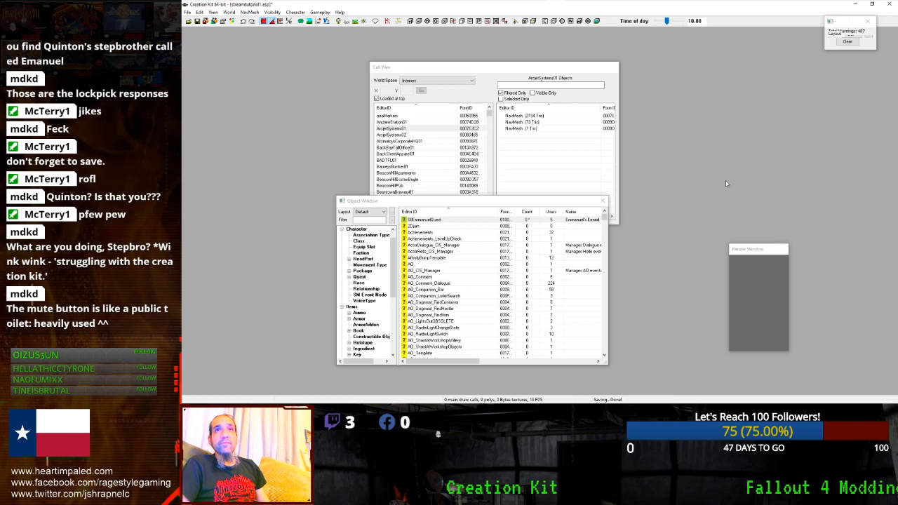
{"action": "mouse_move", "coordinate": [777, 3]}
{"action": "left_click", "coordinate": [850, 7]}
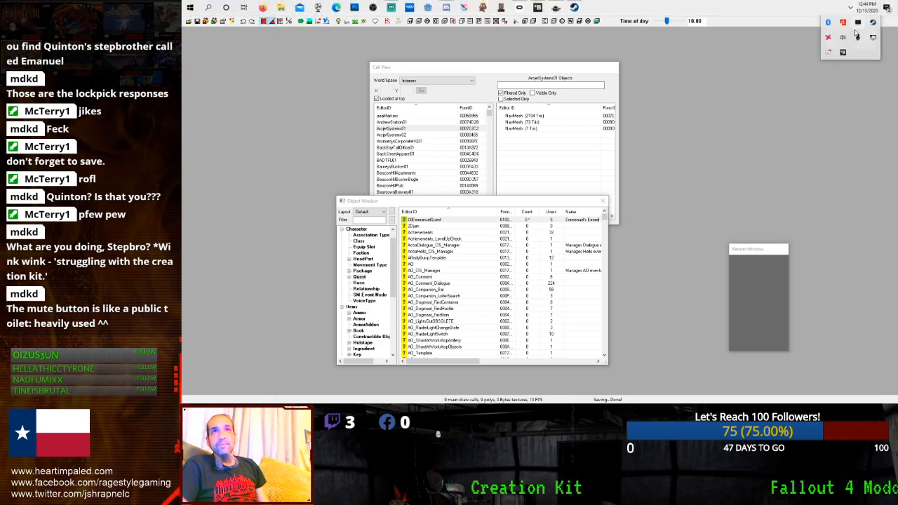
- Launch Fallout 4 from the Steam library and start it from the game's launcher
{"action": "right_click", "coordinate": [869, 25]}
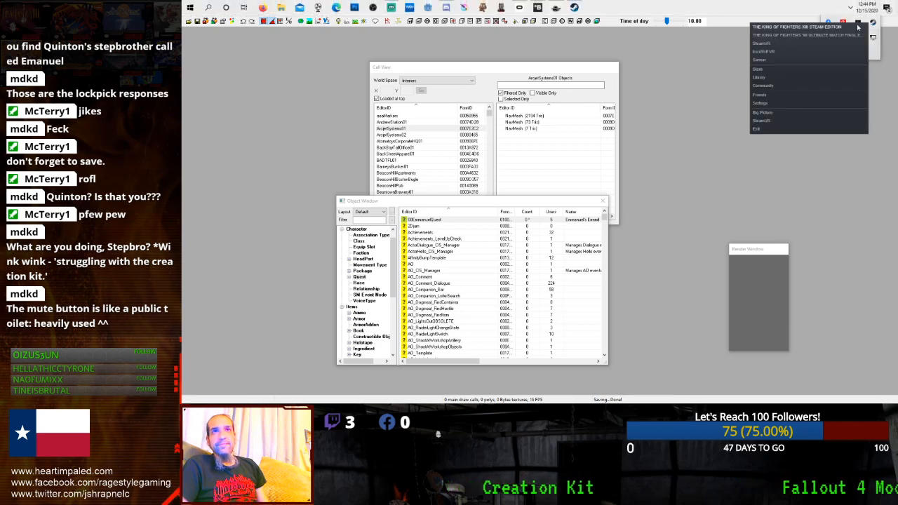
{"action": "left_click", "coordinate": [794, 79]}
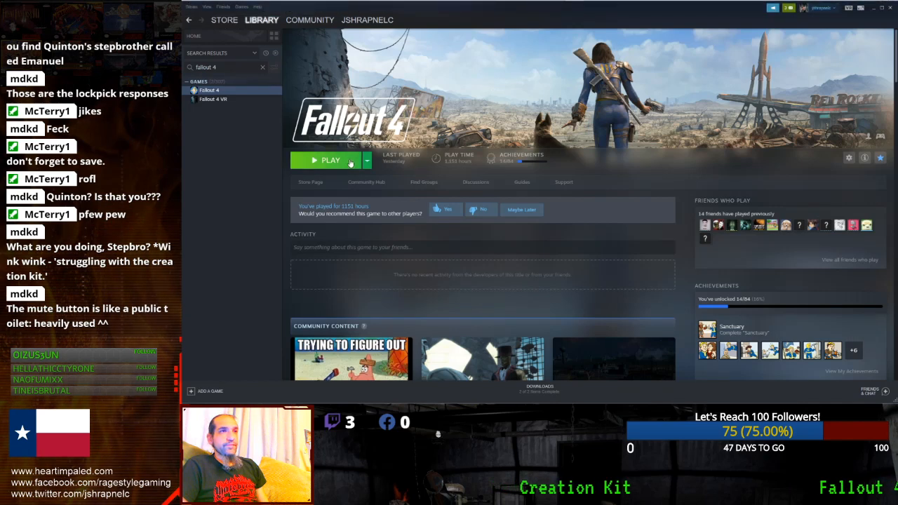
{"action": "left_click", "coordinate": [350, 161]}
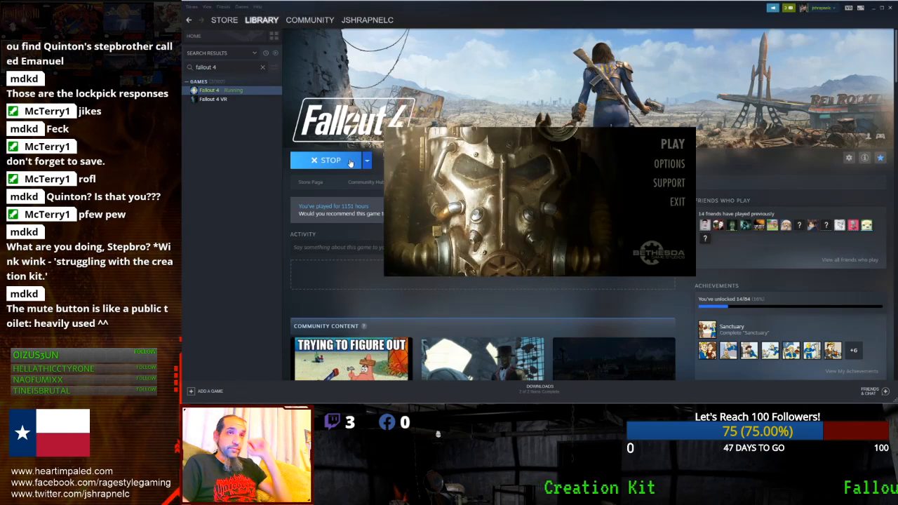
{"action": "left_click", "coordinate": [662, 149]}
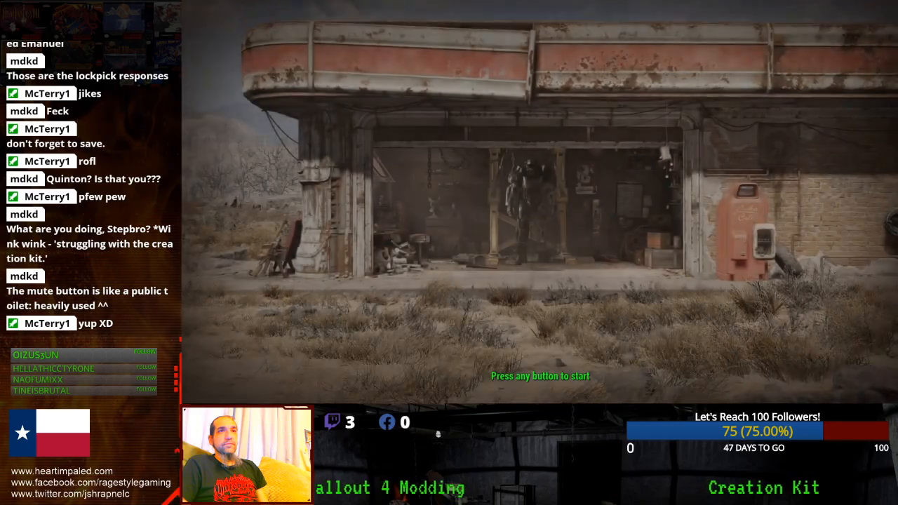
- Load the Commonwealth save from the Fallout 4 main menu
{"action": "left_click", "coordinate": [745, 92]}
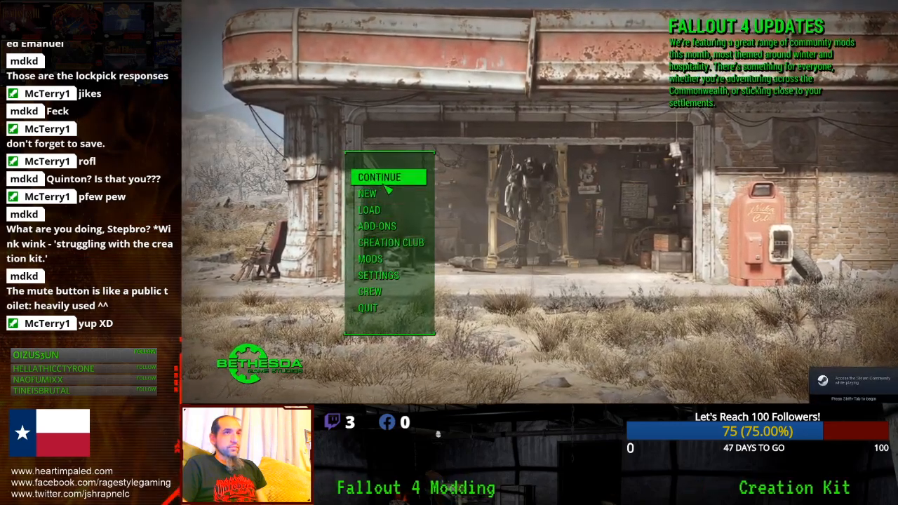
{"action": "left_click", "coordinate": [379, 210]}
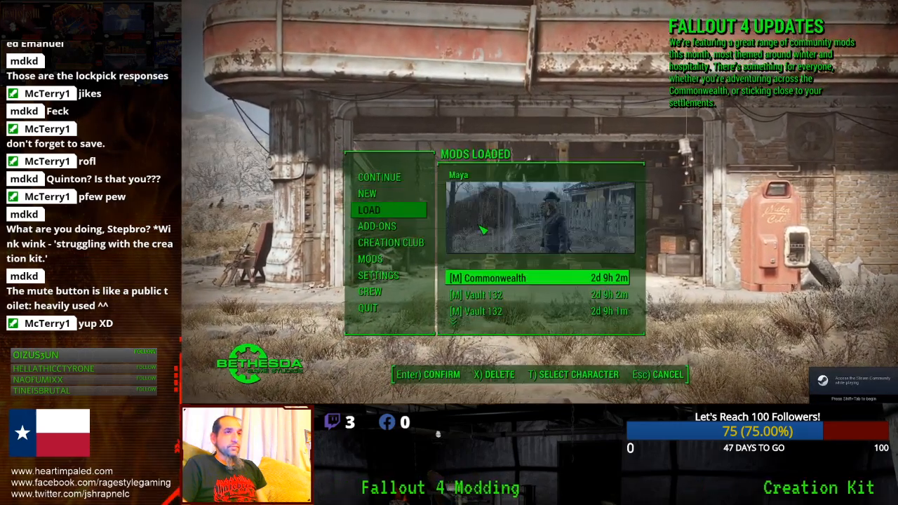
{"action": "left_click", "coordinate": [510, 279]}
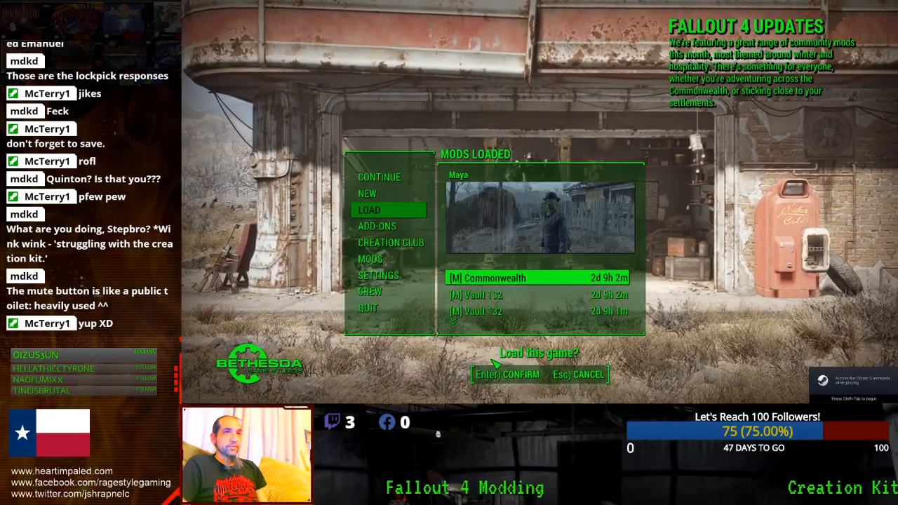
{"action": "key", "text": "Return"}
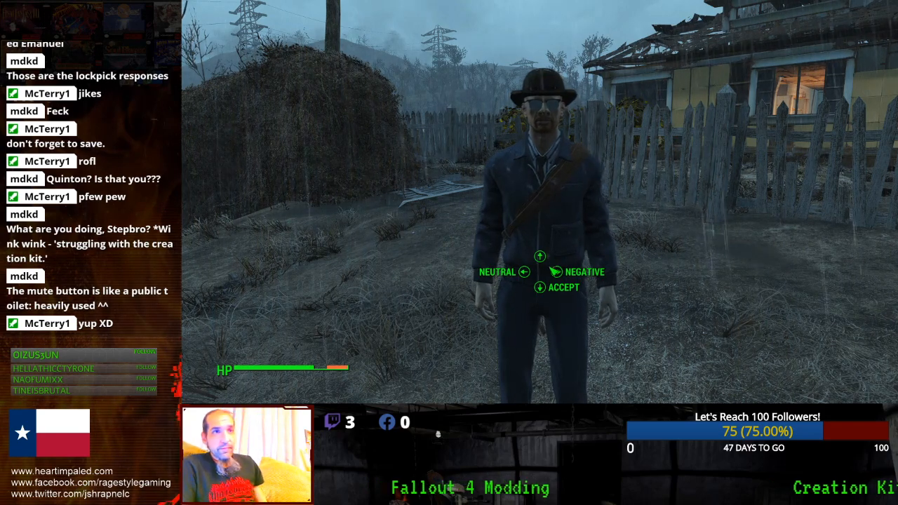
- Accept Emmanuel's quest, then close Fallout 4 with the quitgame console command
{"action": "left_click", "coordinate": [539, 288]}
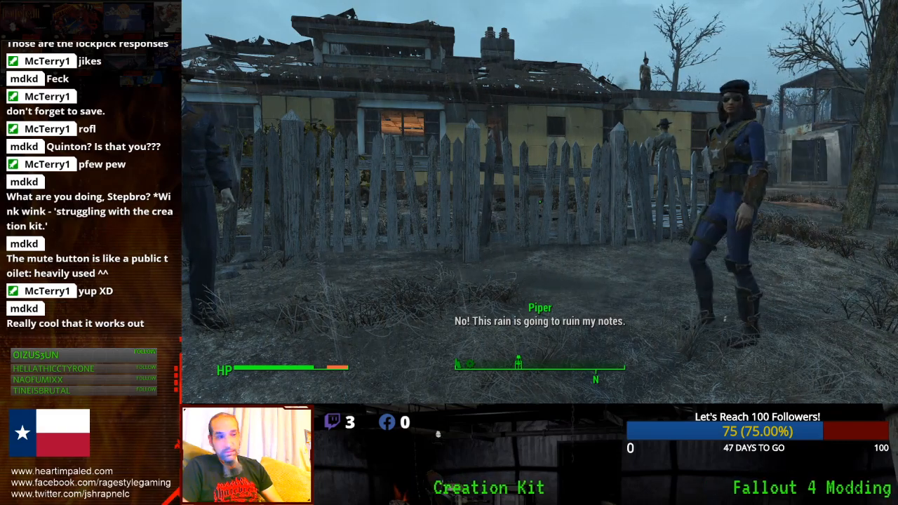
{"action": "key", "text": "Escape"}
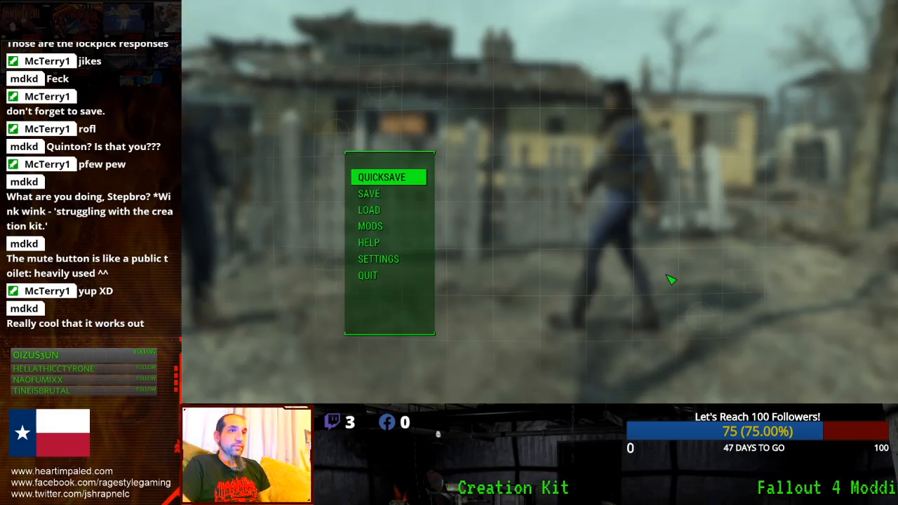
{"action": "left_click", "coordinate": [406, 275]}
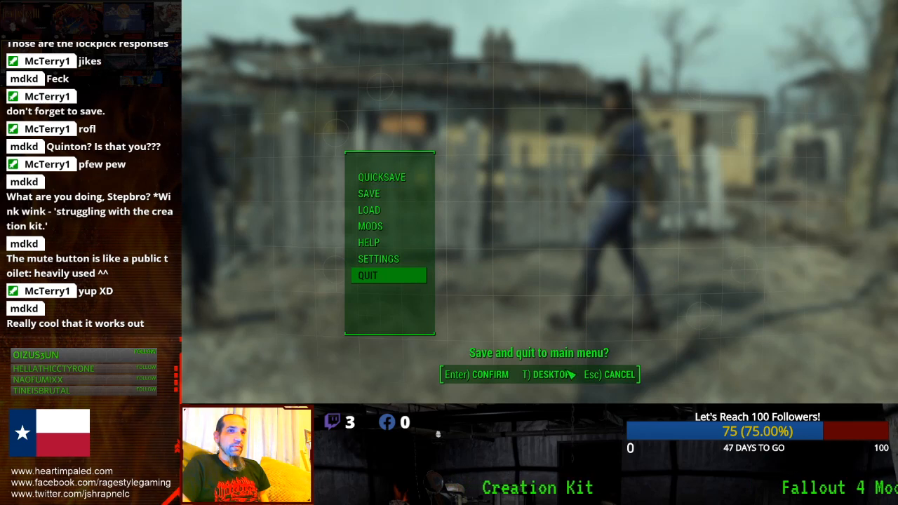
{"action": "key", "text": "grave"}
{"action": "type", "text": "quitgame"}
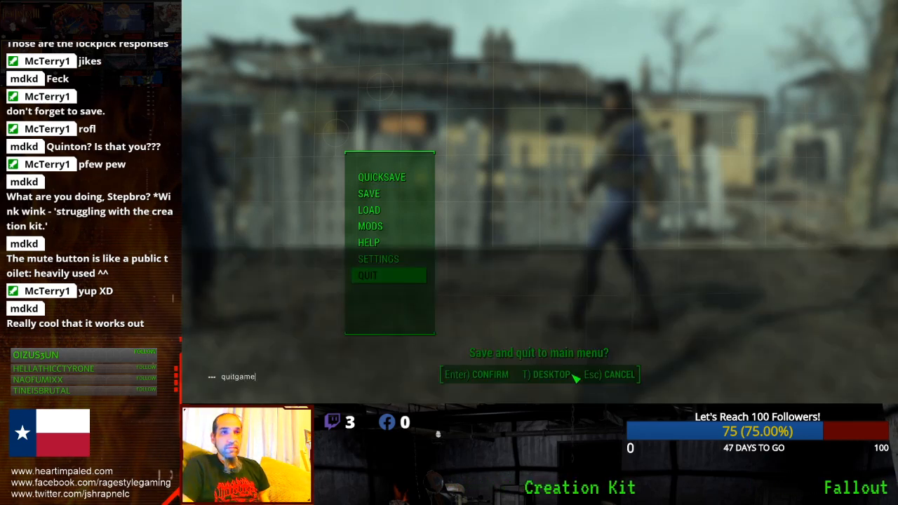
{"action": "key", "text": "Return"}
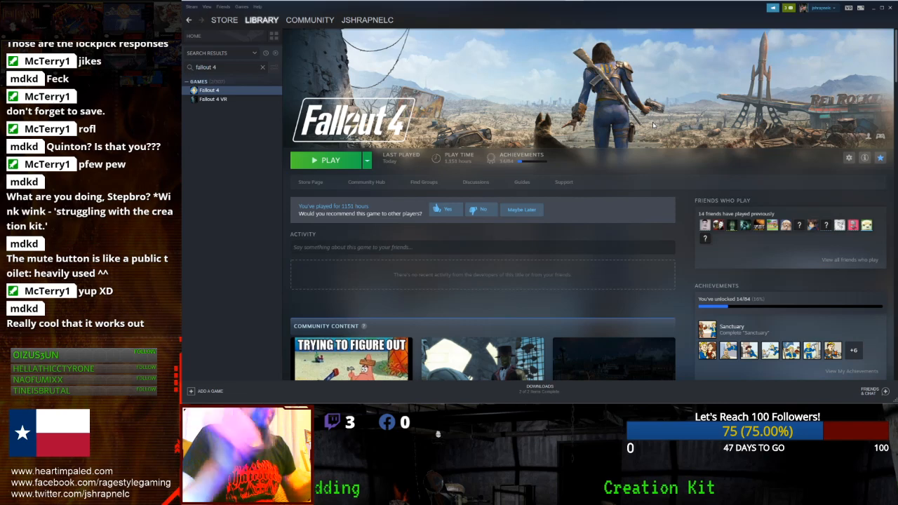
{"action": "mouse_move", "coordinate": [687, 4]}
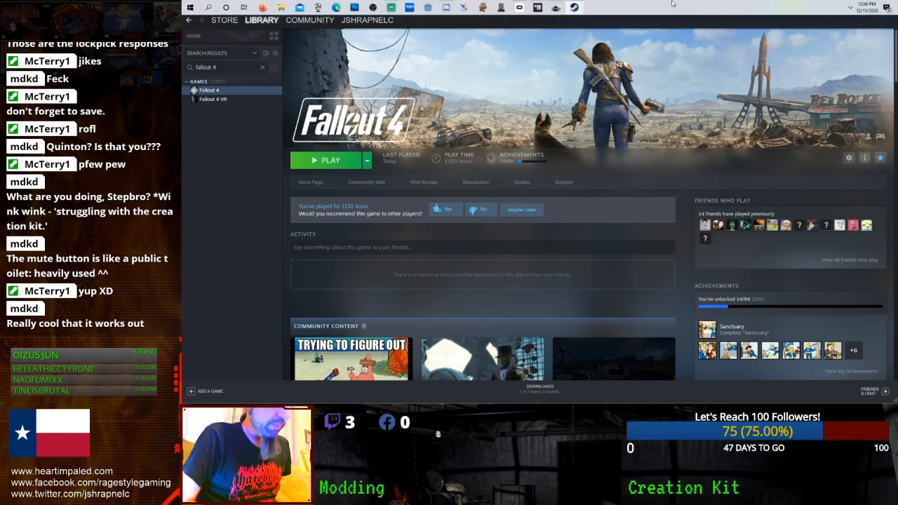
- Back in Creation Kit, scroll through 00EmmanuelQuest's 00EQ2 scene timeline and show its objectives
{"action": "left_click", "coordinate": [555, 7]}
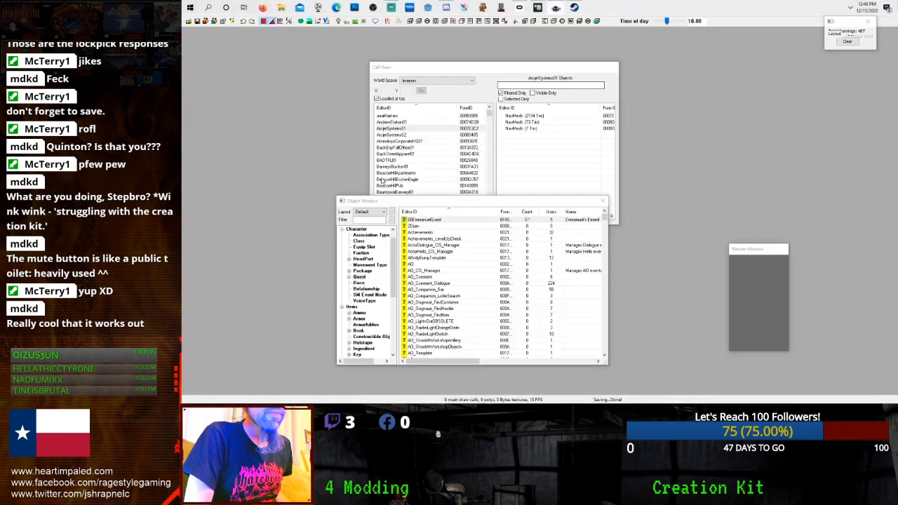
{"action": "double_click", "coordinate": [416, 221]}
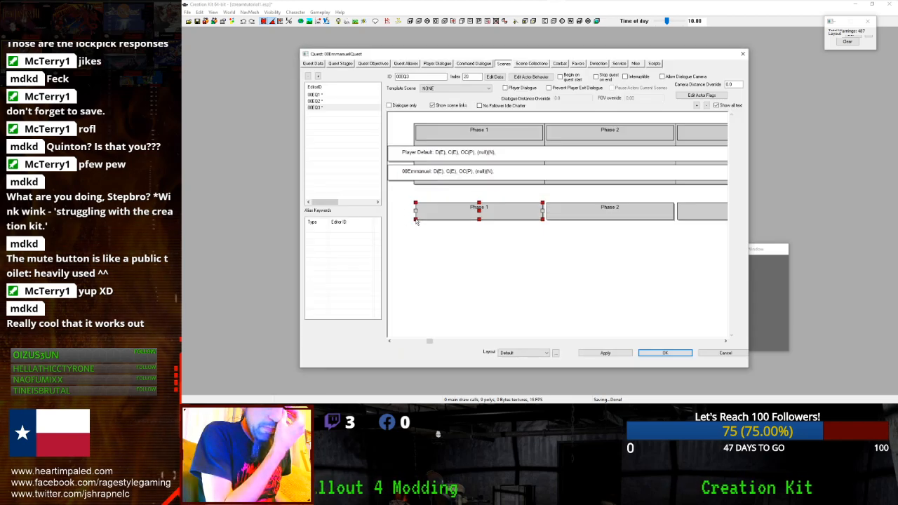
{"action": "left_click", "coordinate": [316, 102]}
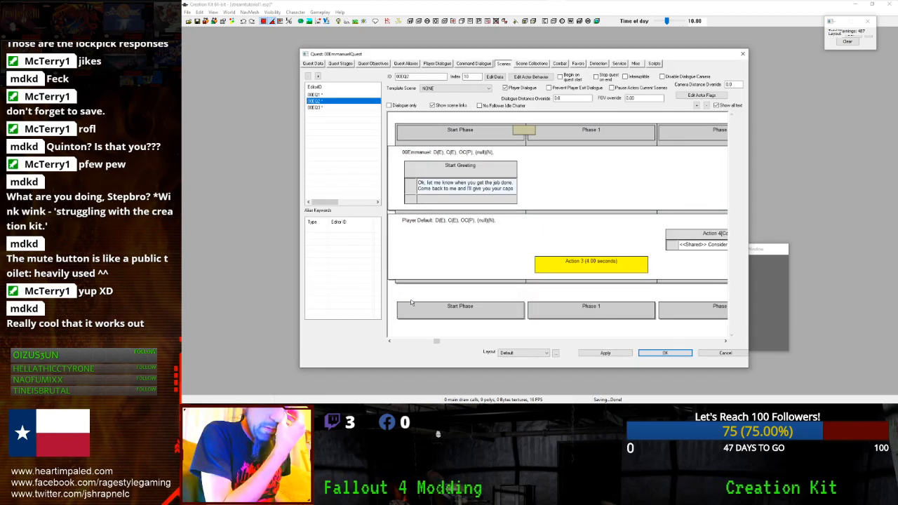
{"action": "left_click_drag", "start_coordinate": [437, 341], "coordinate": [666, 340]}
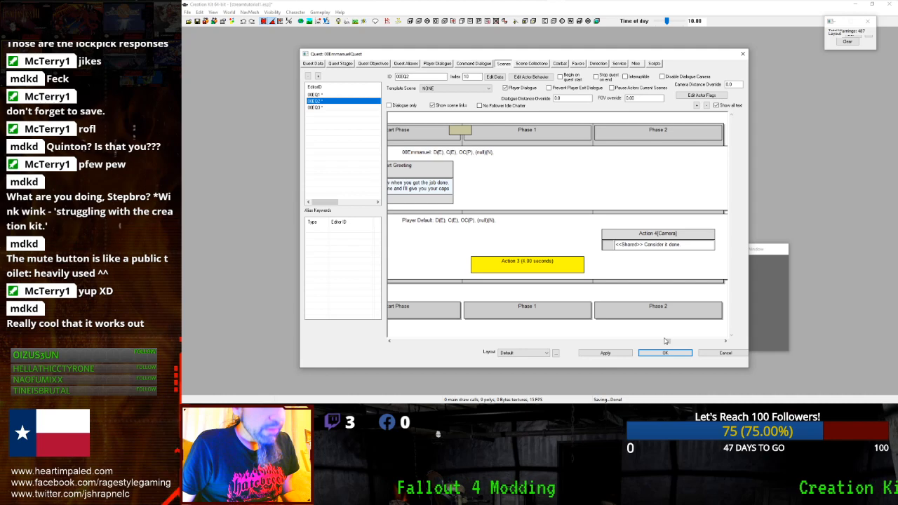
{"action": "left_click_drag", "start_coordinate": [667, 341], "coordinate": [699, 342]}
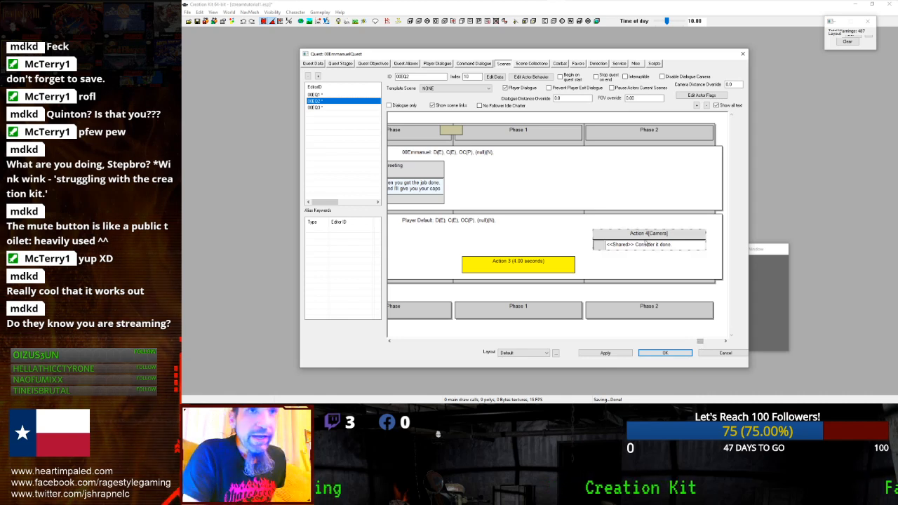
{"action": "left_click", "coordinate": [376, 65]}
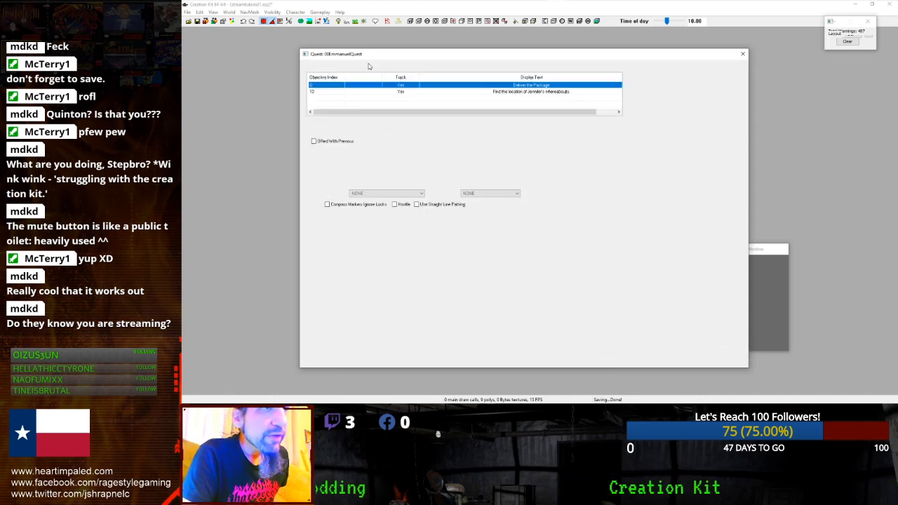
- Inspect objectives 10 and 0 'Deliver the Package', then select all of stage 10's script fragment
{"action": "left_click", "coordinate": [384, 92]}
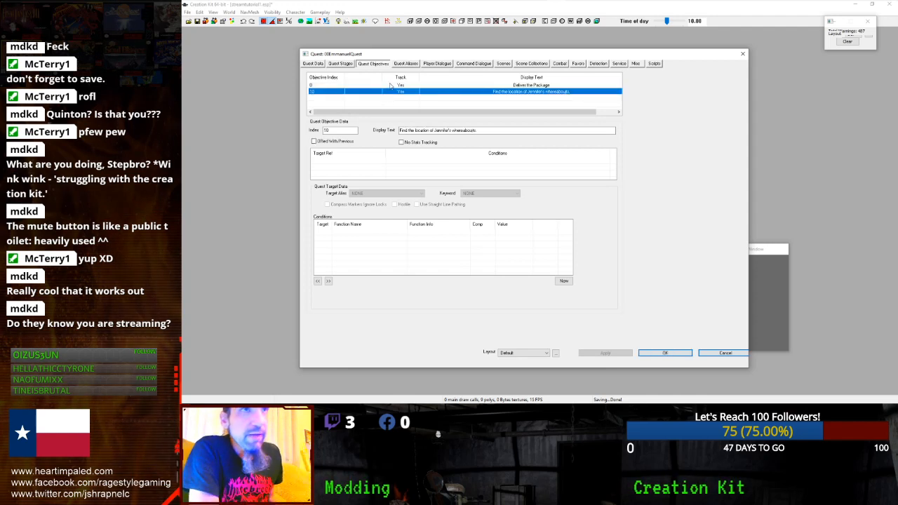
{"action": "left_click", "coordinate": [454, 85]}
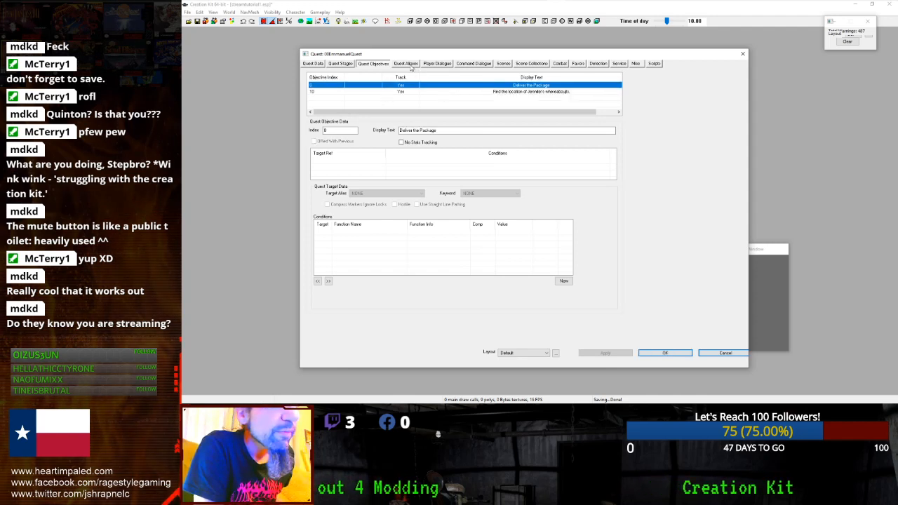
{"action": "left_click", "coordinate": [341, 64]}
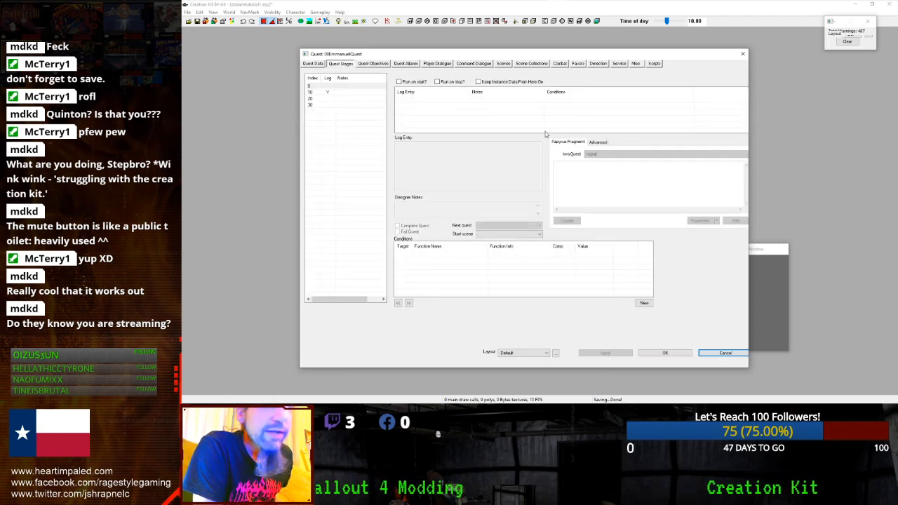
{"action": "left_click", "coordinate": [327, 92]}
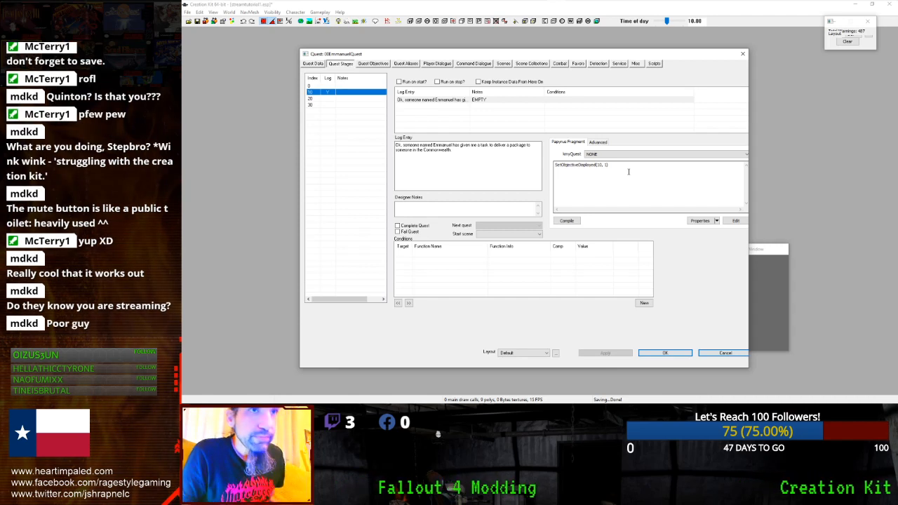
{"action": "key", "text": "ctrl+a"}
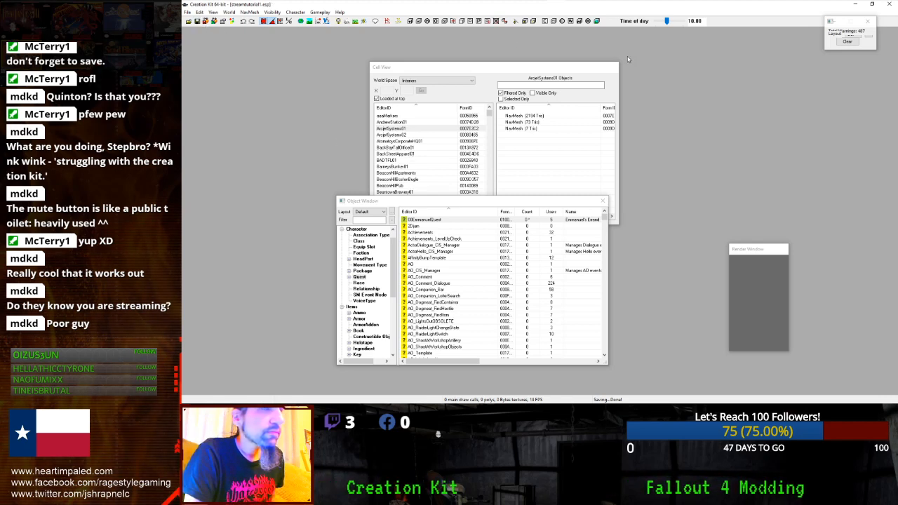
- Reopen 00EmmanuelQuest, check stage 10's log entry, then move to stage 20
{"action": "left_click", "coordinate": [851, 10]}
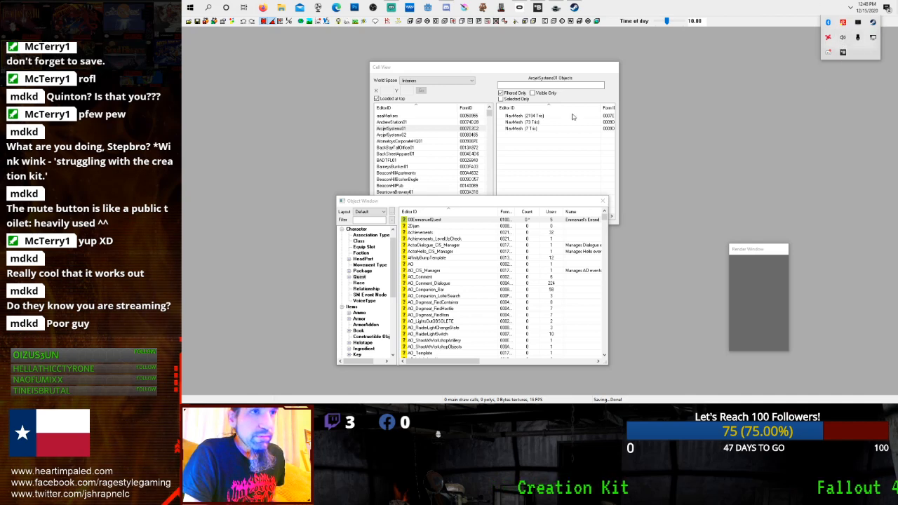
{"action": "left_click", "coordinate": [460, 220]}
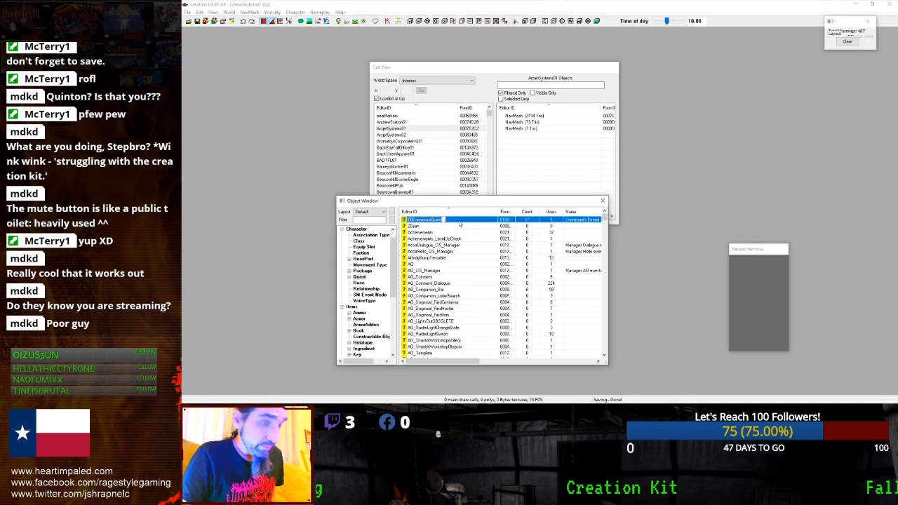
{"action": "double_click", "coordinate": [462, 222]}
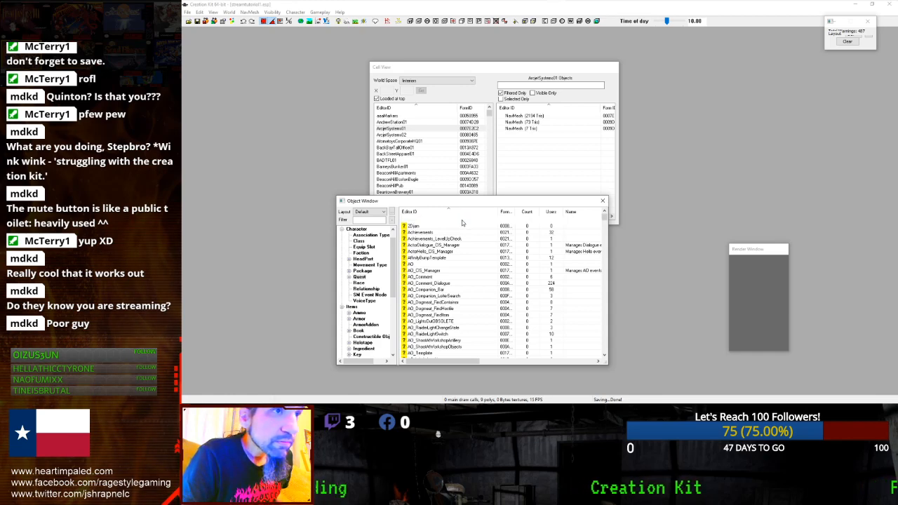
{"action": "left_click", "coordinate": [352, 92]}
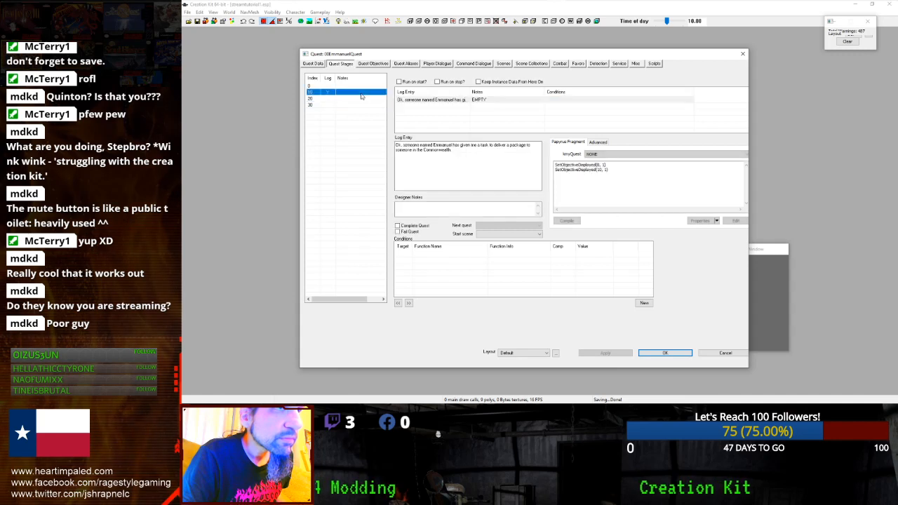
{"action": "left_click", "coordinate": [487, 156]}
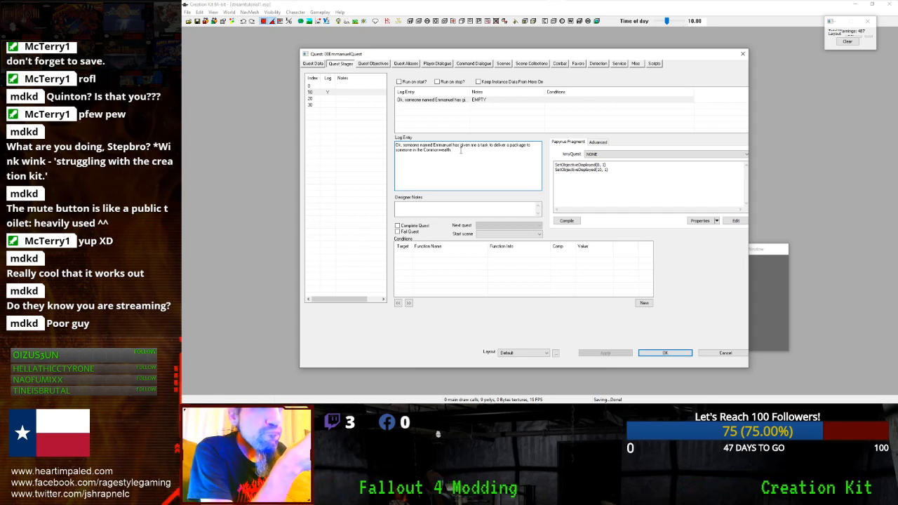
{"action": "left_click", "coordinate": [344, 99]}
- Add a new log entry to stage 20
{"action": "right_click", "coordinate": [420, 103]}
{"action": "left_click", "coordinate": [431, 107]}
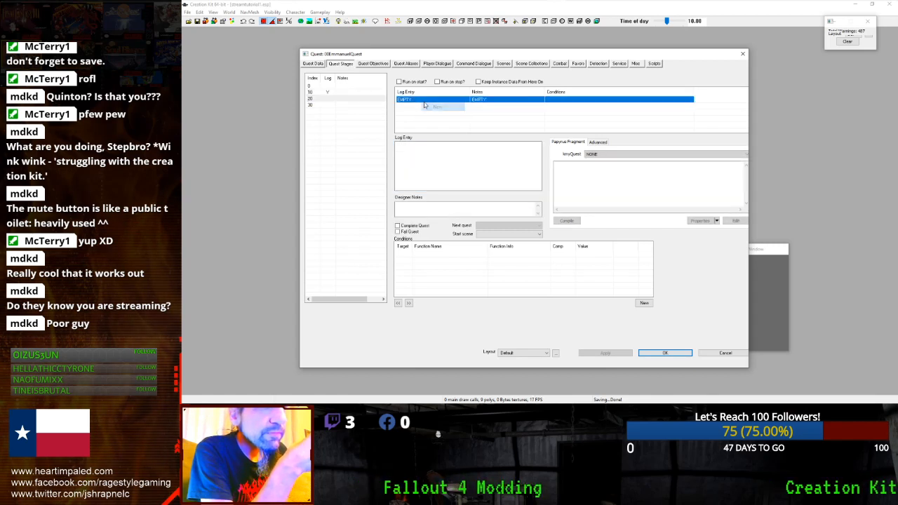
{"action": "left_click", "coordinate": [460, 164]}
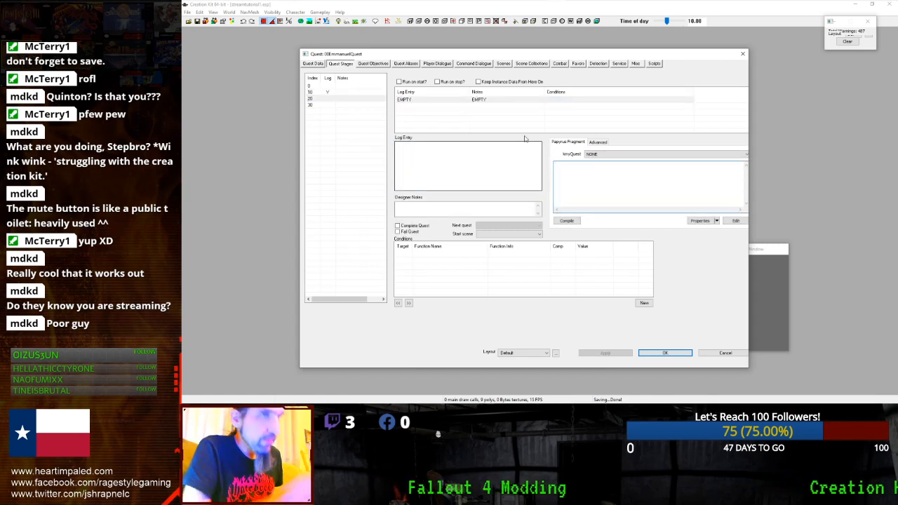
{"action": "type", "text": "I have cleared out the Raiders."}
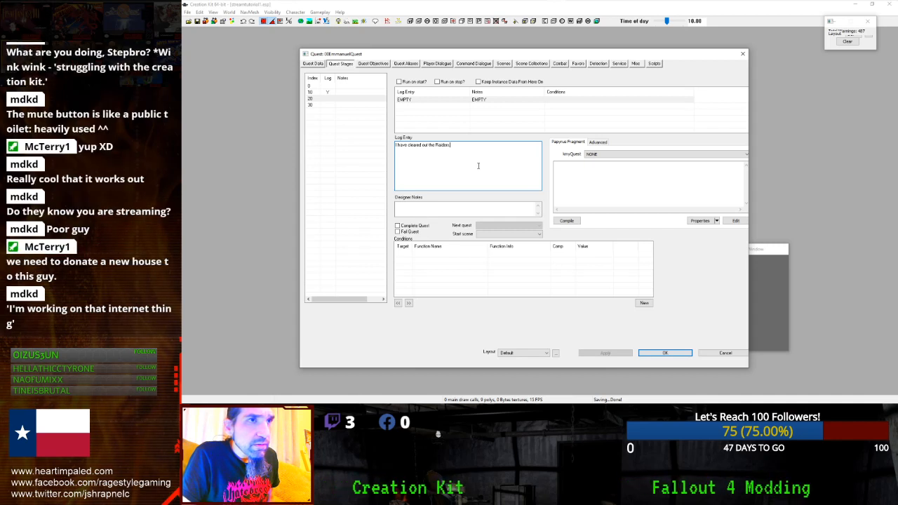
- Write the log text: package delivered, now return to Emmanuel to collect the reward
{"action": "left_click_drag", "start_coordinate": [475, 154], "coordinate": [396, 149]}
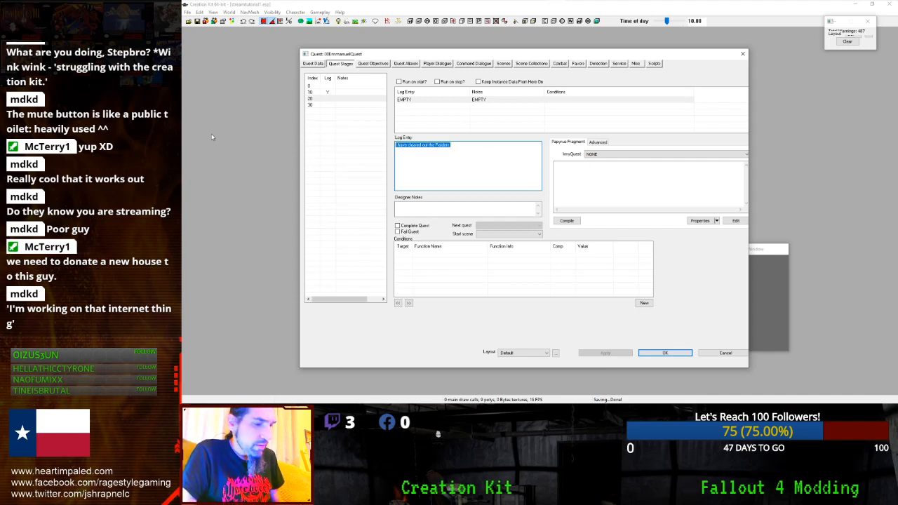
{"action": "type", "text": "I have success"}
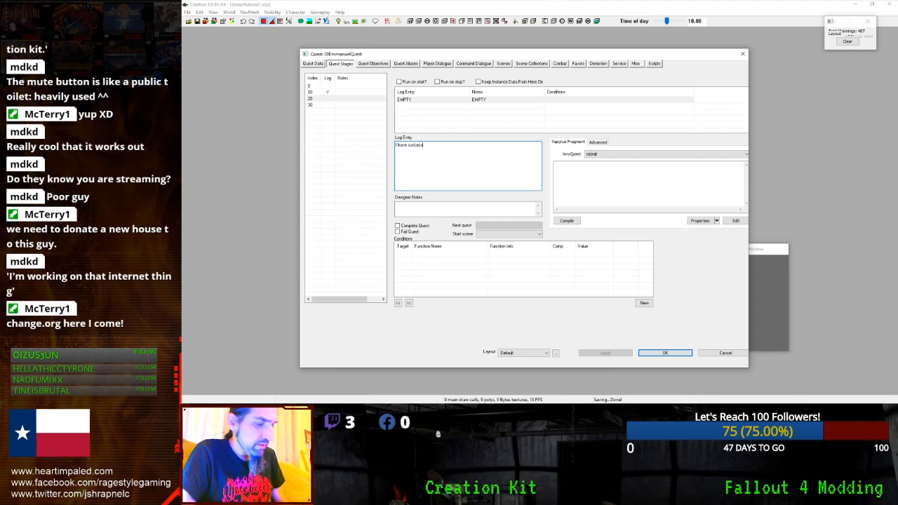
{"action": "type", "text": "fully defivered the package to Jennifer"}
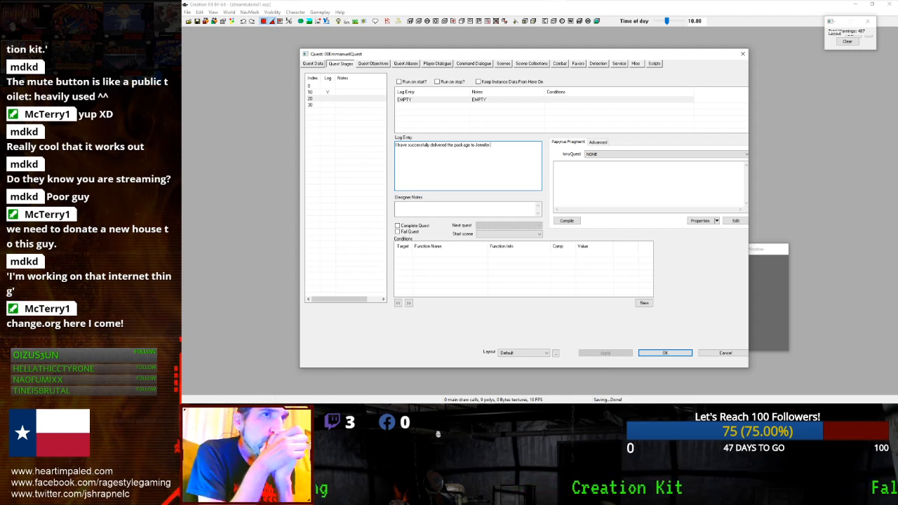
{"action": "type", "text": "now I will return to o"}
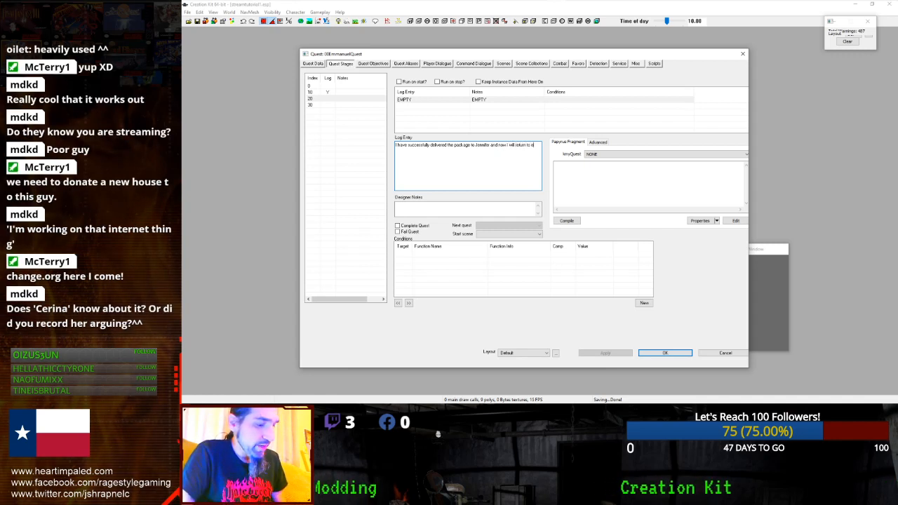
{"action": "key", "text": "BackSpace"}
{"action": "type", "text": "E"}
{"action": "type", "text": "mmanuel to"}
{"action": "type", "text": " collect my"}
{"action": "type", "text": " reward"}
{"action": "type", "text": "rd."}
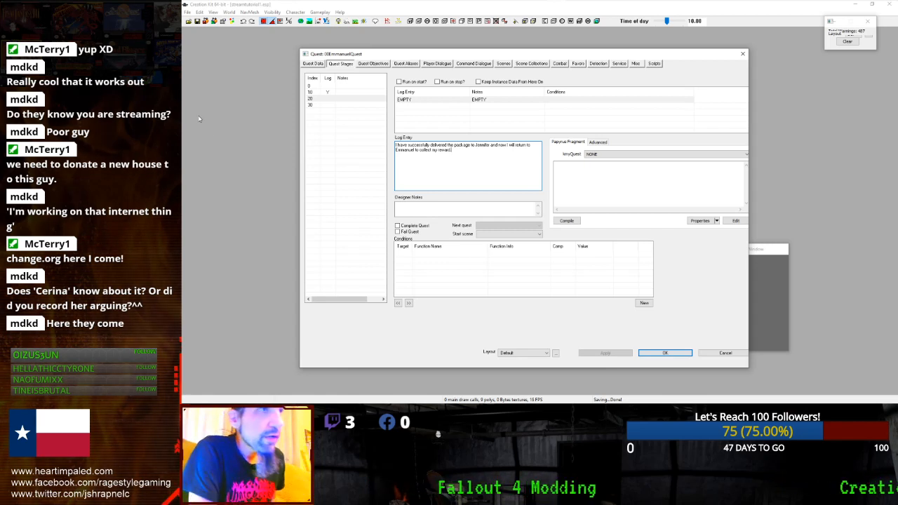
{"action": "left_click", "coordinate": [324, 99]}
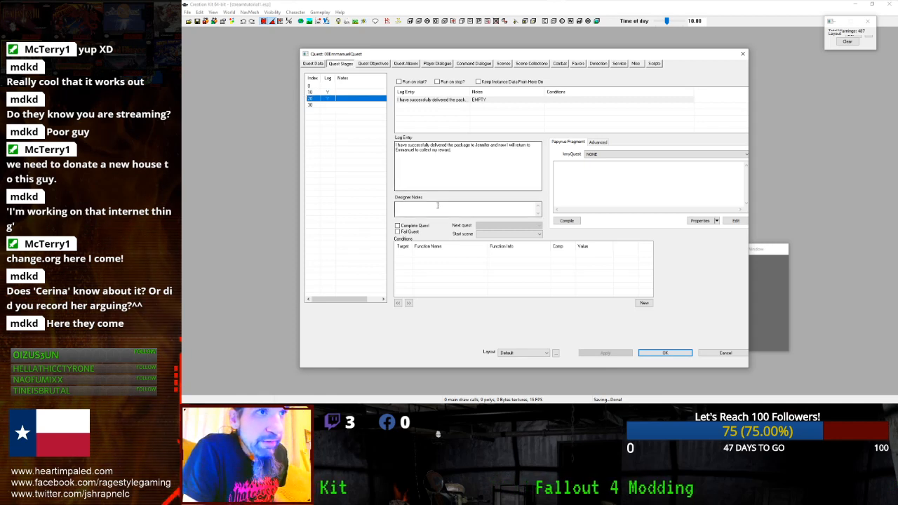
{"action": "left_click", "coordinate": [564, 176]}
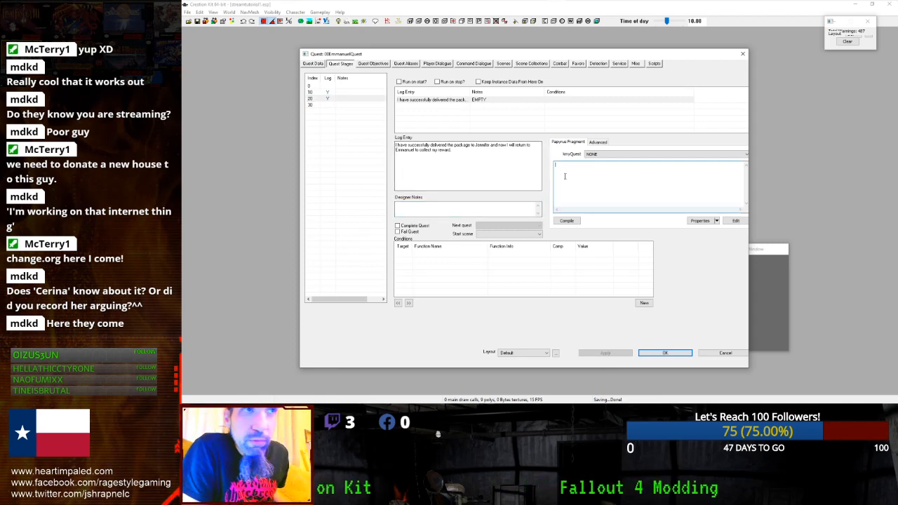
{"action": "left_click", "coordinate": [486, 167]}
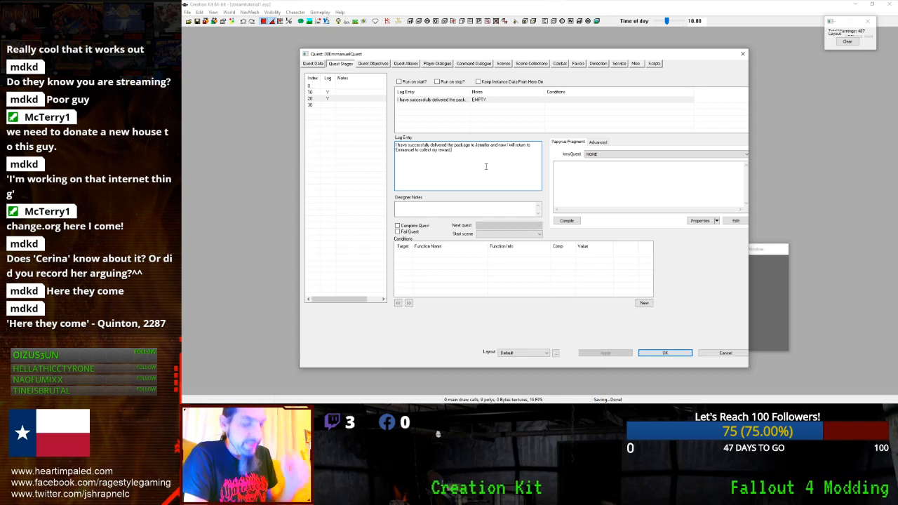
- Close the quest and duplicate the AlarmClock item found with the 'clock' filter
{"action": "left_click", "coordinate": [658, 353]}
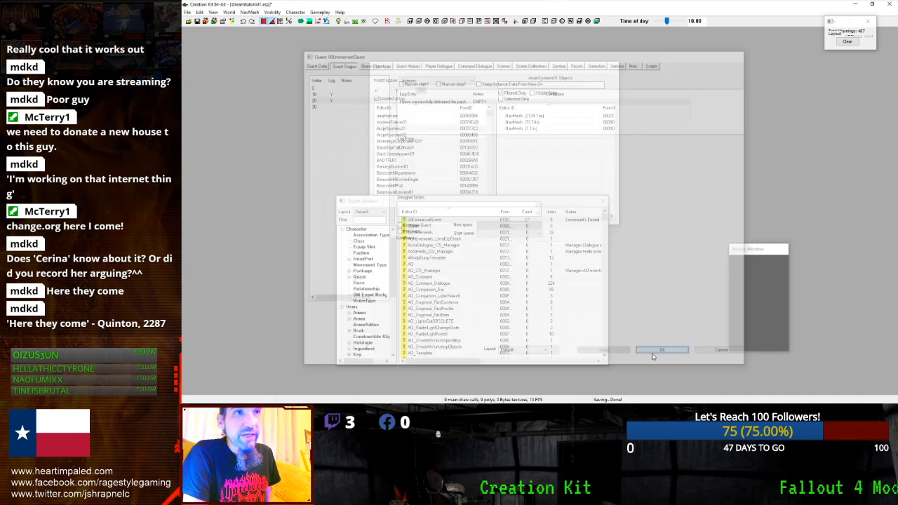
{"action": "left_click", "coordinate": [366, 220]}
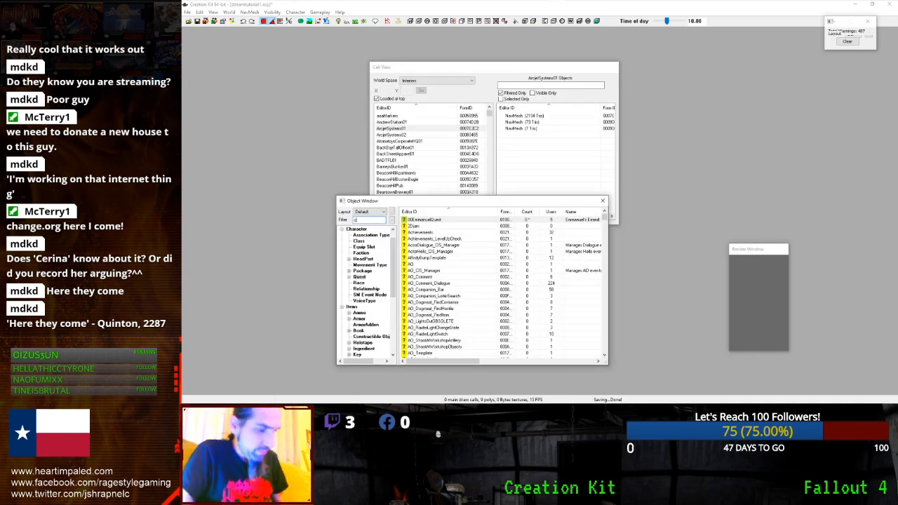
{"action": "left_click", "coordinate": [363, 229]}
{"action": "left_click", "coordinate": [418, 219]}
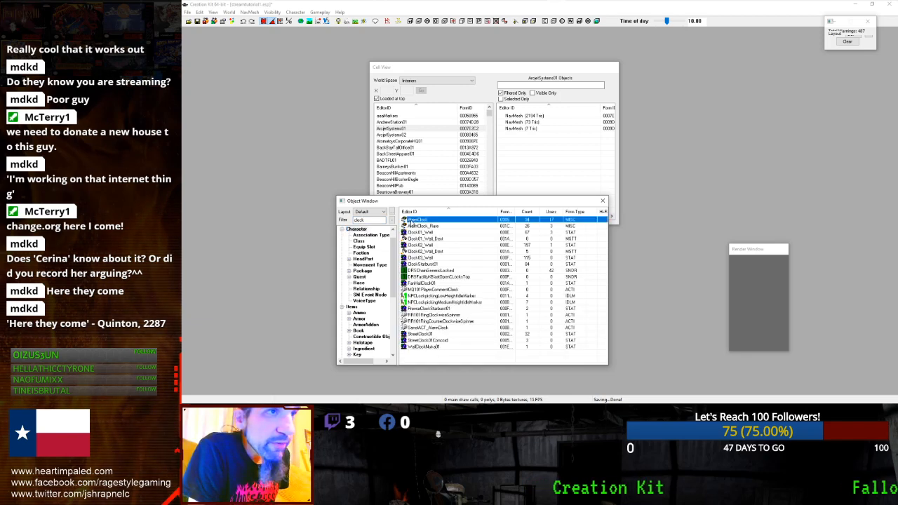
{"action": "right_click", "coordinate": [419, 220]}
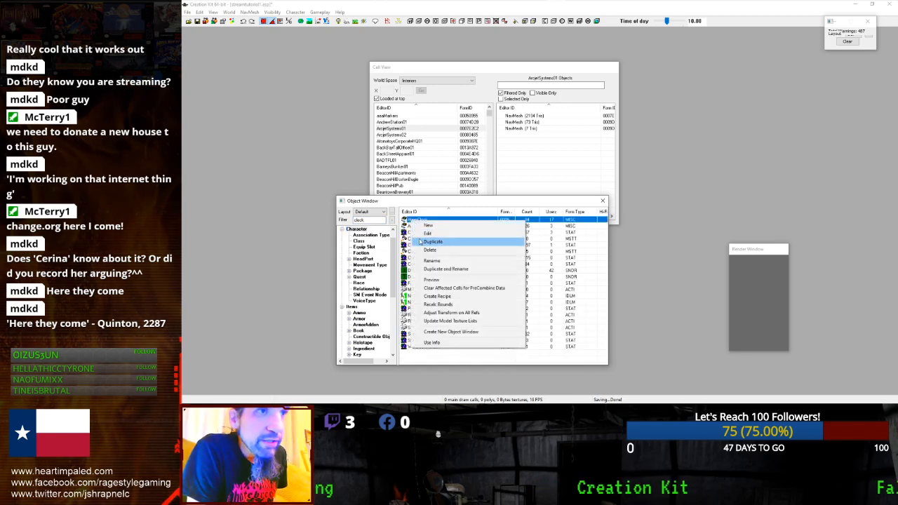
{"action": "left_click", "coordinate": [433, 241]}
- Rename the duplicate's editor ID to 00EQClockItem
{"action": "left_click", "coordinate": [420, 232]}
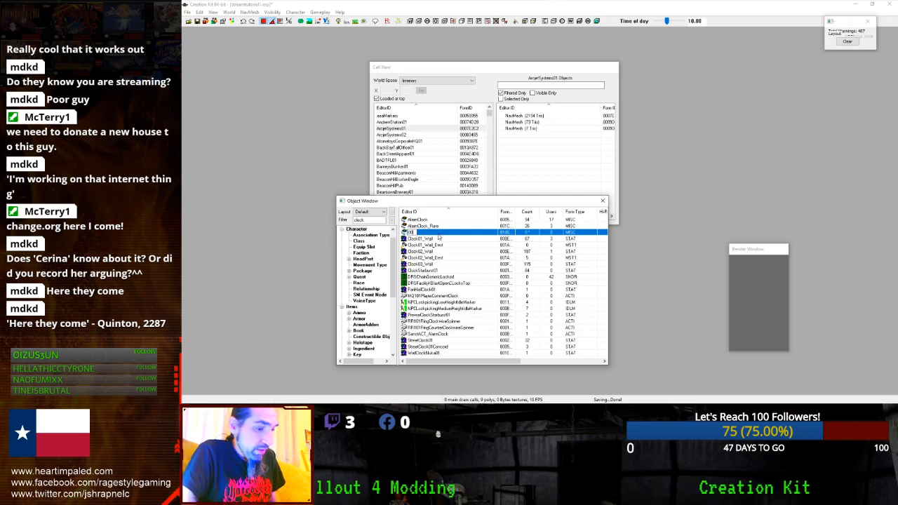
{"action": "type", "text": "QClock"}
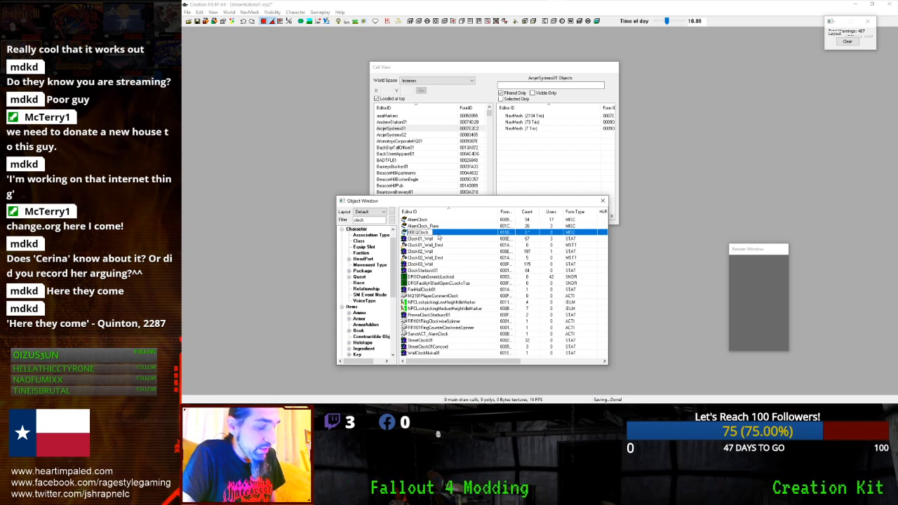
{"action": "type", "text": "Item"}
{"action": "key", "text": "Return"}
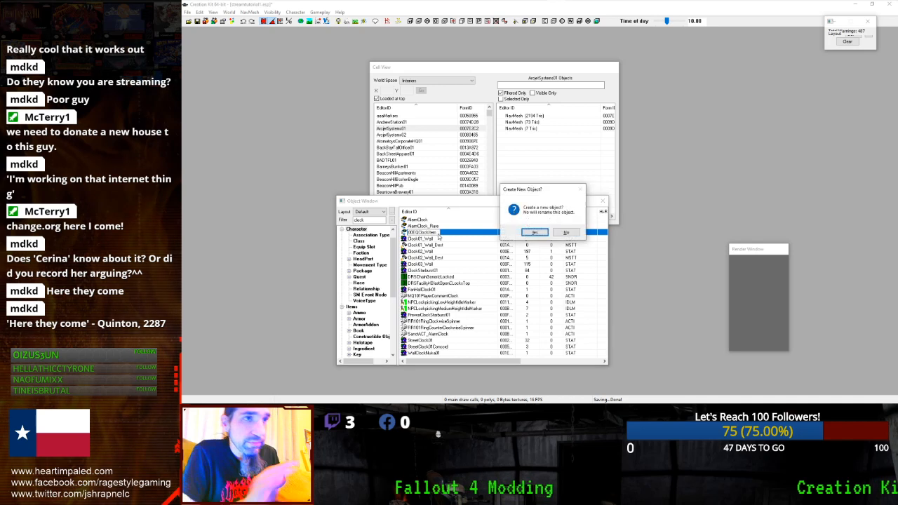
- Confirm the rename to 00EQClockItem, name it 'Alarm Clock Gift', and save the item
{"action": "left_click", "coordinate": [566, 231]}
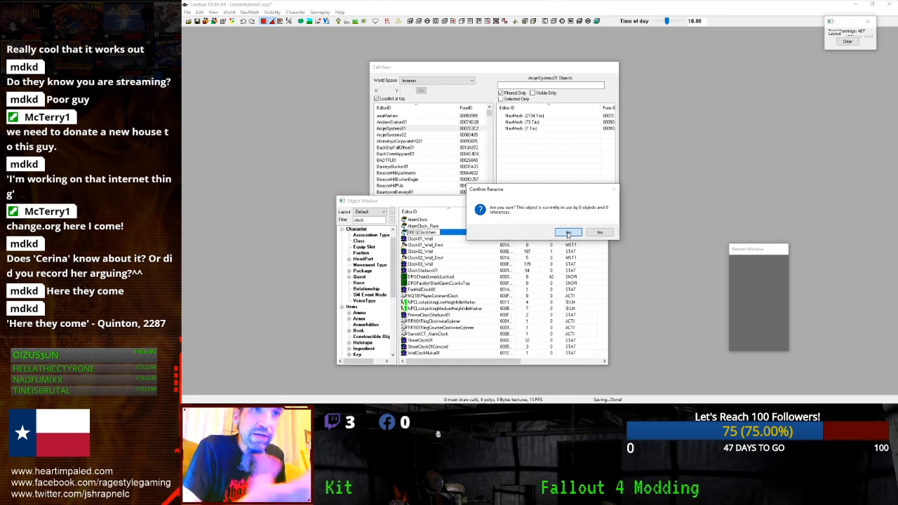
{"action": "left_click", "coordinate": [568, 233]}
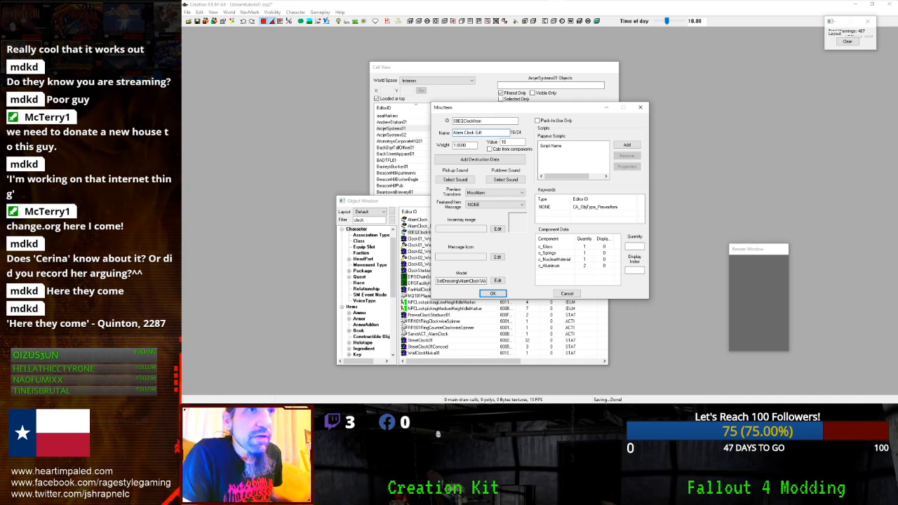
{"action": "left_click", "coordinate": [481, 292]}
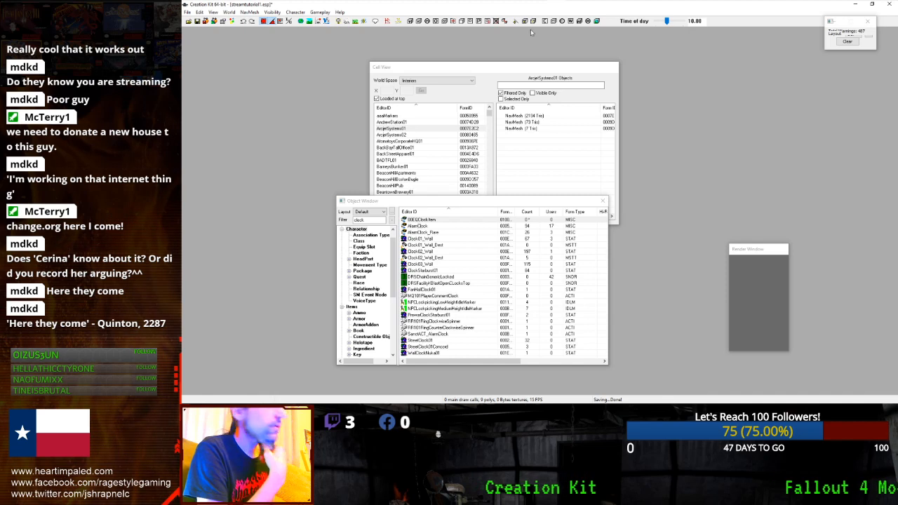
- Select the new 00EQClock item, then select the 'clock' filter text to replace it with 'emm'
{"action": "mouse_move", "coordinate": [602, 4]}
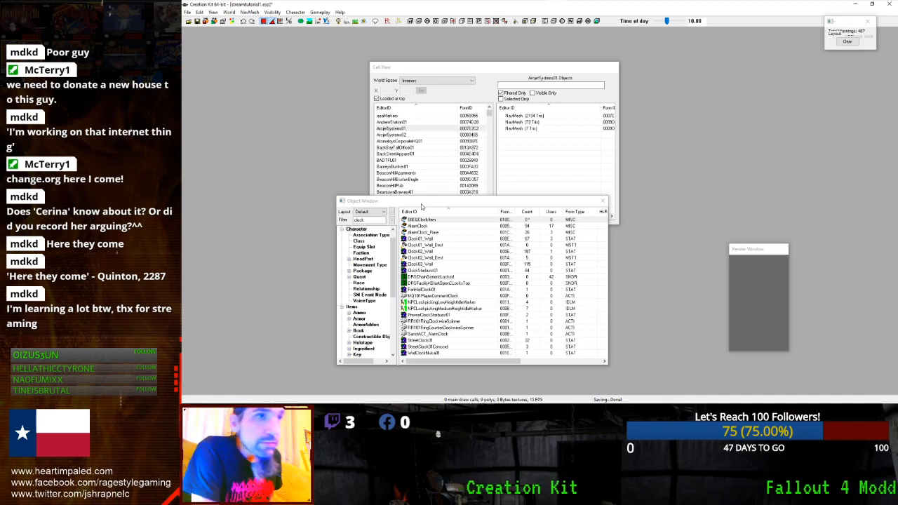
{"action": "left_click", "coordinate": [421, 219]}
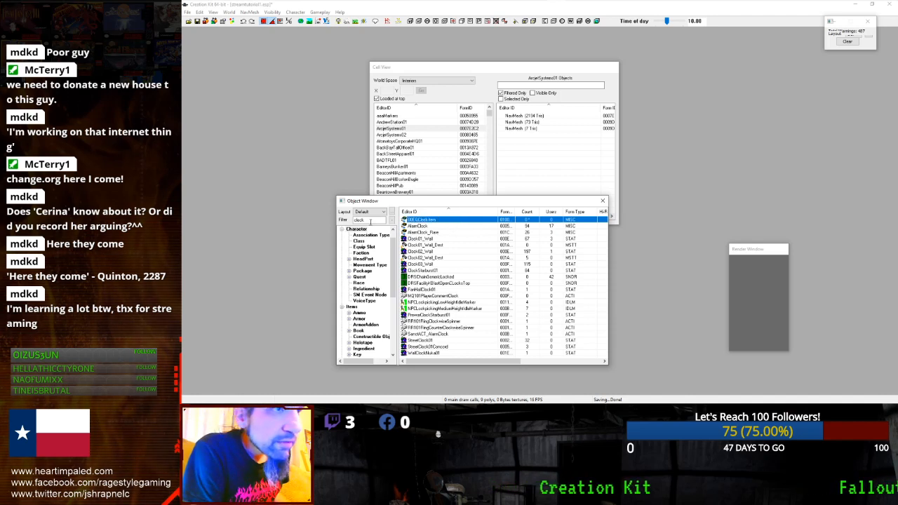
{"action": "double_click", "coordinate": [371, 220]}
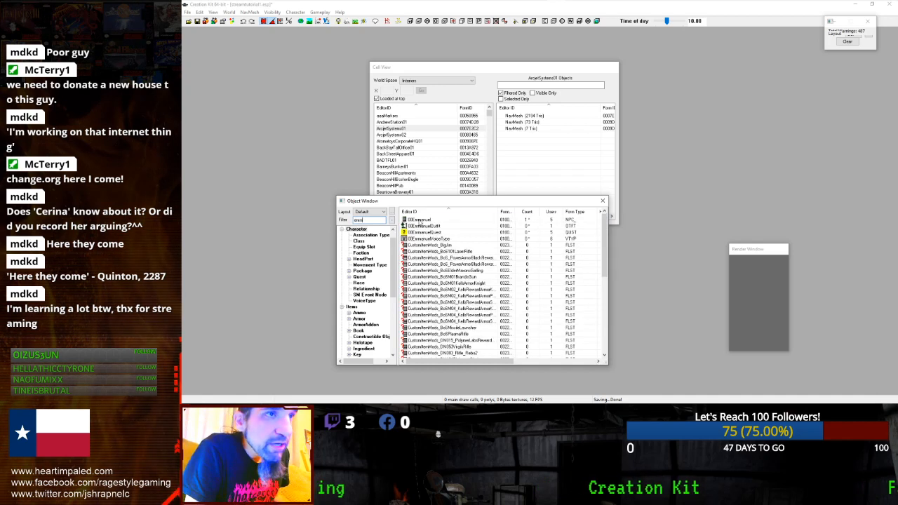
- Open the 00Emmanuel actor and change its ID to 00Jennifer
{"action": "left_click", "coordinate": [420, 220]}
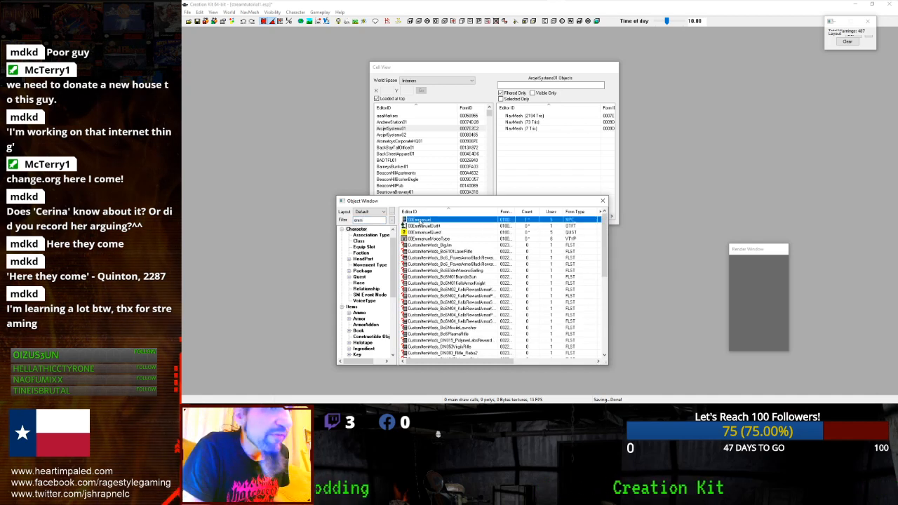
{"action": "double_click", "coordinate": [419, 222]}
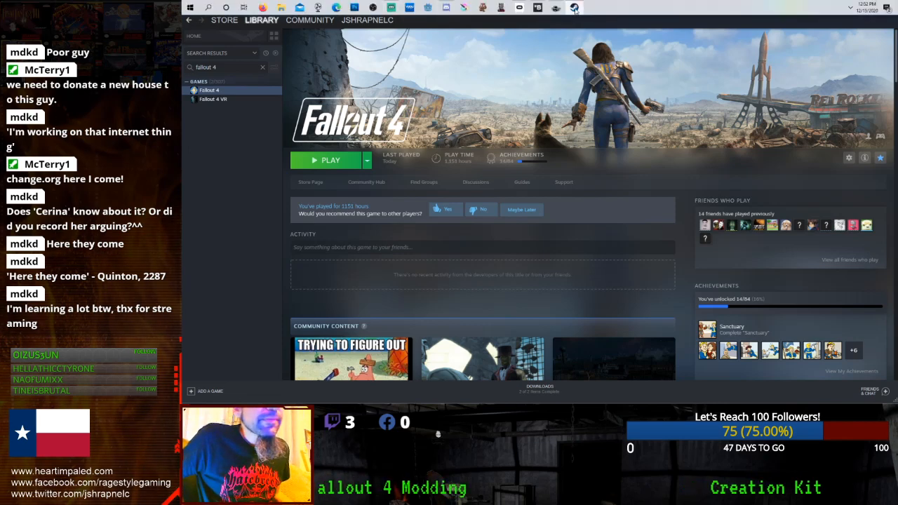
{"action": "left_click", "coordinate": [574, 9]}
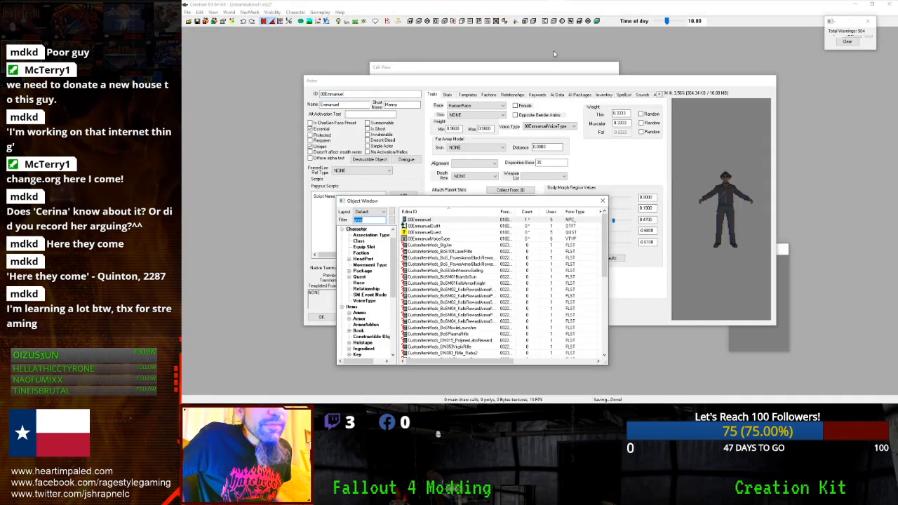
{"action": "left_click", "coordinate": [373, 95]}
{"action": "left_click_drag", "start_coordinate": [373, 95], "coordinate": [322, 95]}
{"action": "type", "text": "00Jennifer"}
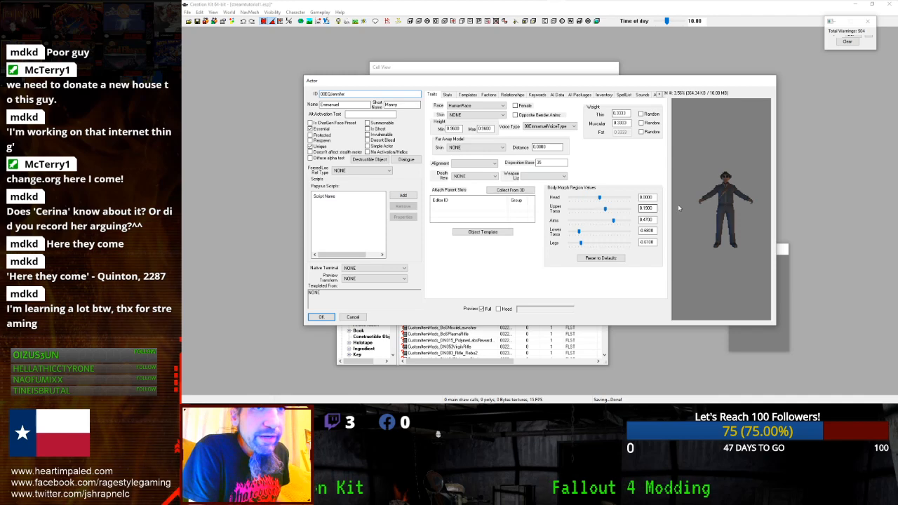
- Enlarge and reposition the Actor window and rotate the character preview
{"action": "scroll", "coordinate": [679, 208], "scroll_direction": "up", "scroll_amount": 3}
{"action": "left_click_drag", "start_coordinate": [693, 191], "coordinate": [862, 177]}
{"action": "left_click_drag", "start_coordinate": [590, 83], "coordinate": [391, 72]}
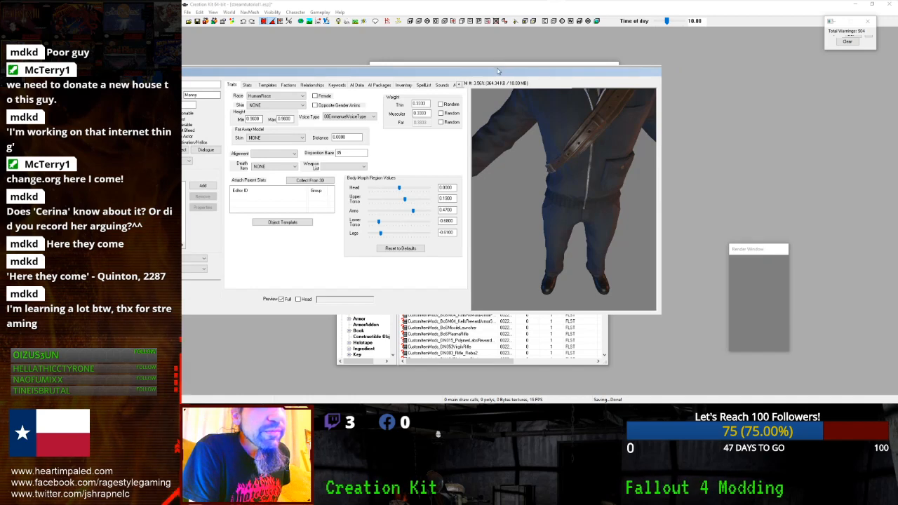
{"action": "left_click_drag", "start_coordinate": [499, 66], "coordinate": [537, 74]}
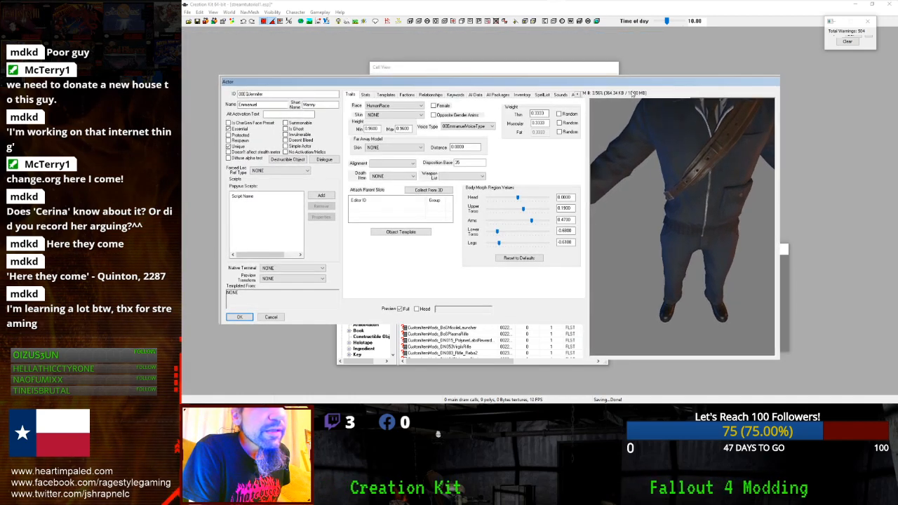
{"action": "scroll", "coordinate": [698, 131], "scroll_direction": "down", "scroll_amount": 3}
{"action": "scroll", "coordinate": [699, 132], "scroll_direction": "up", "scroll_amount": 2}
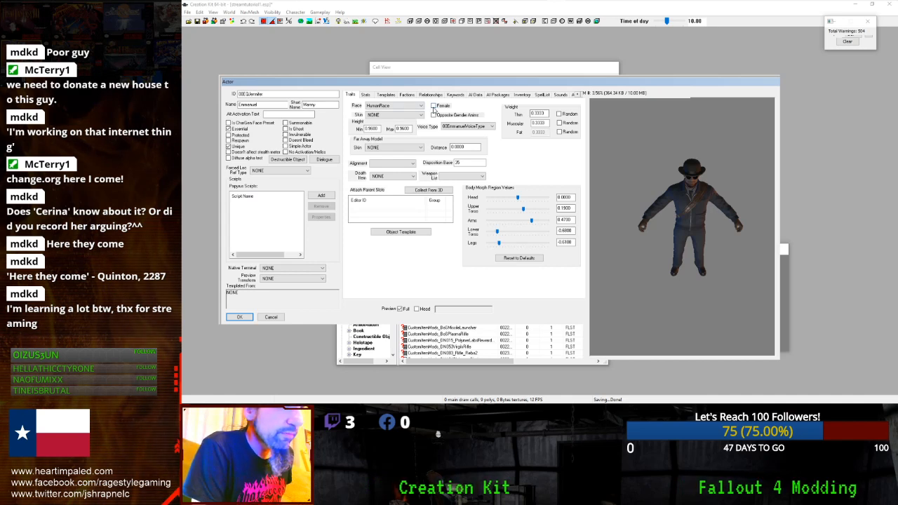
- Tick Female on the actor's Traits settings
{"action": "left_click", "coordinate": [434, 107]}
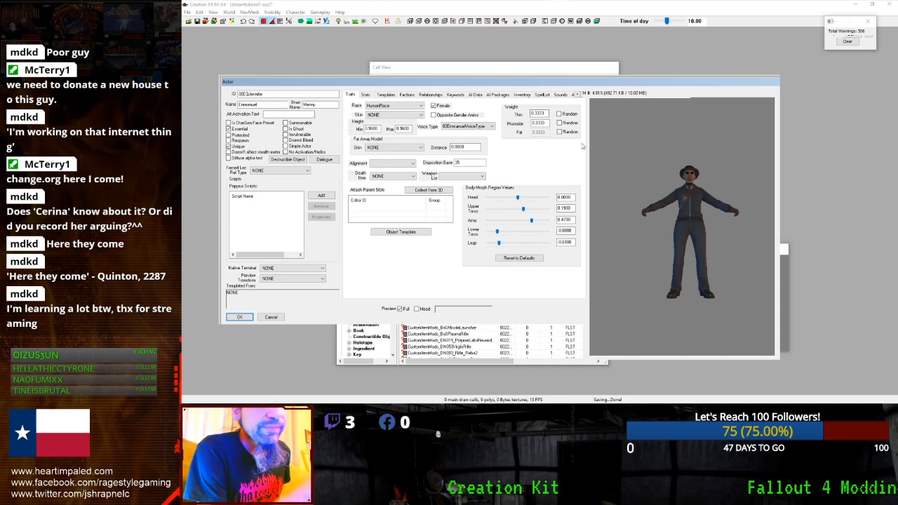
{"action": "left_click", "coordinate": [578, 94]}
{"action": "left_click", "coordinate": [577, 95]}
{"action": "left_click", "coordinate": [578, 94]}
{"action": "left_click", "coordinate": [578, 95]}
{"action": "left_click", "coordinate": [577, 95]}
{"action": "left_click", "coordinate": [578, 95]}
{"action": "left_click", "coordinate": [578, 95]}
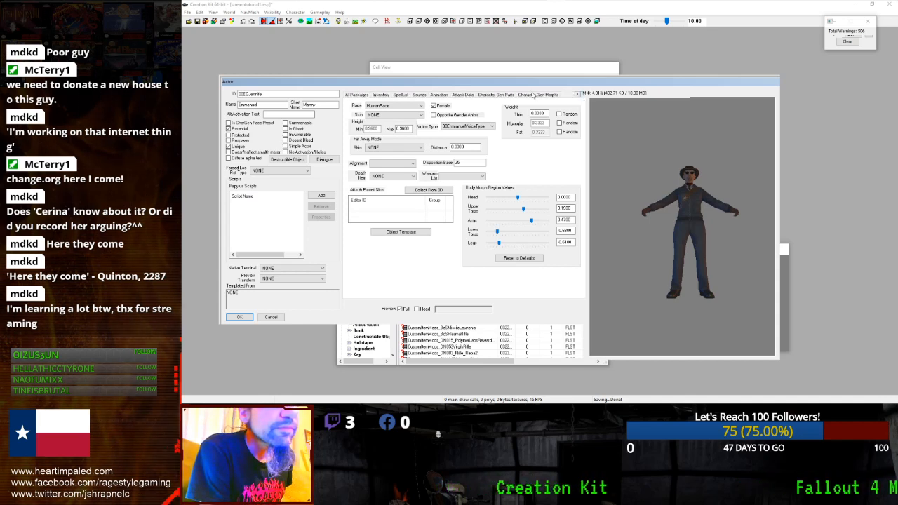
- Set the actor's Default Outfit to MS16BobbiOutfit on the Inventory tab
{"action": "left_click", "coordinate": [395, 96]}
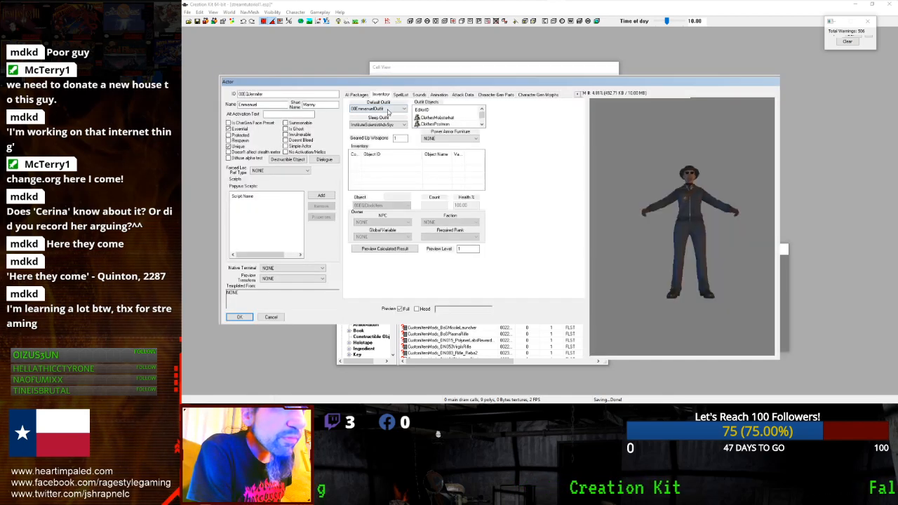
{"action": "left_click", "coordinate": [386, 110]}
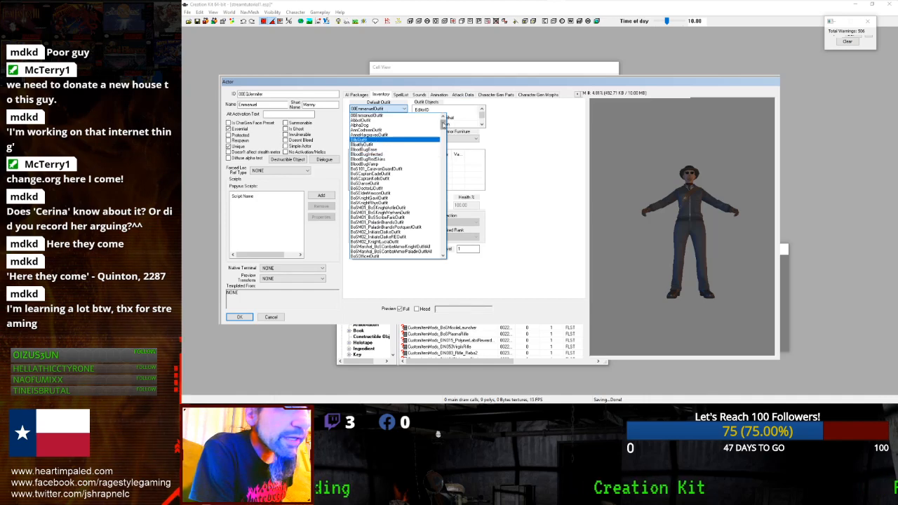
{"action": "left_click_drag", "start_coordinate": [442, 124], "coordinate": [437, 204]}
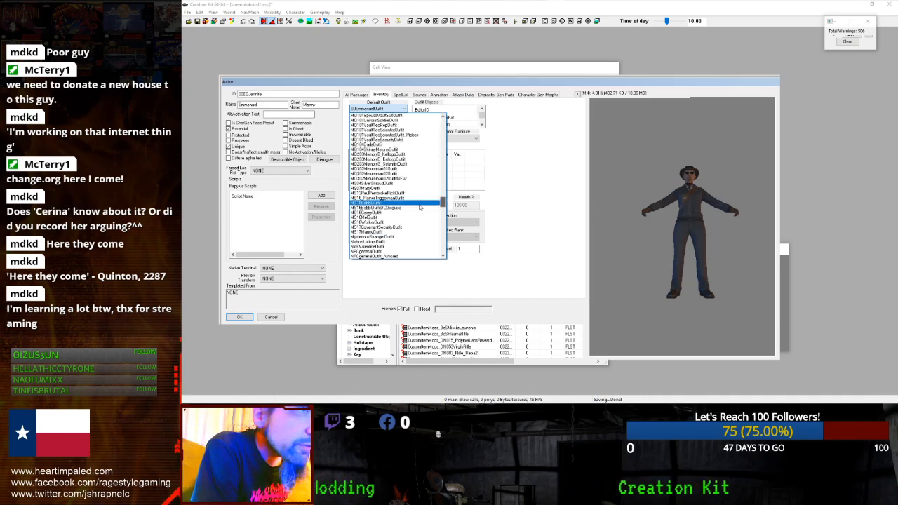
{"action": "left_click", "coordinate": [429, 203]}
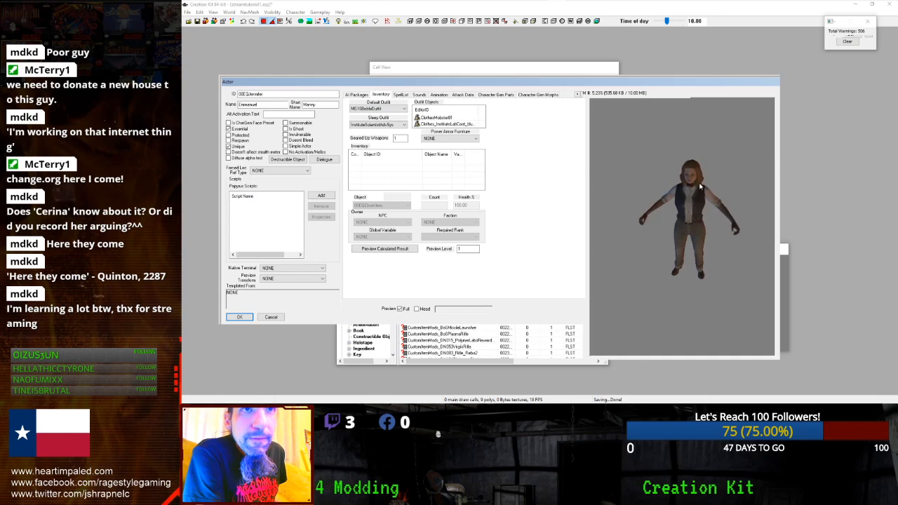
{"action": "left_click", "coordinate": [501, 95]}
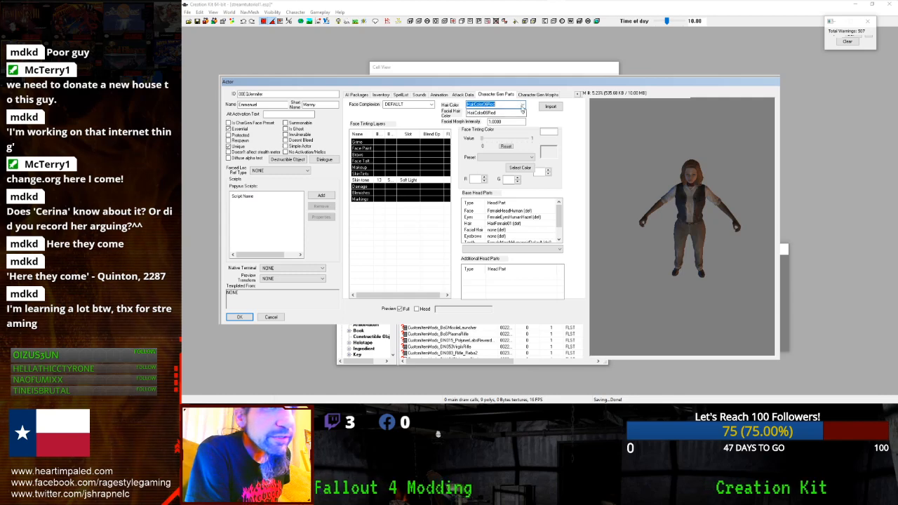
- Set Hair Color to HairColor18DeepBrown and Facial Hair Color back to DEFAULT
{"action": "left_click", "coordinate": [498, 104]}
{"action": "left_click", "coordinate": [500, 131]}
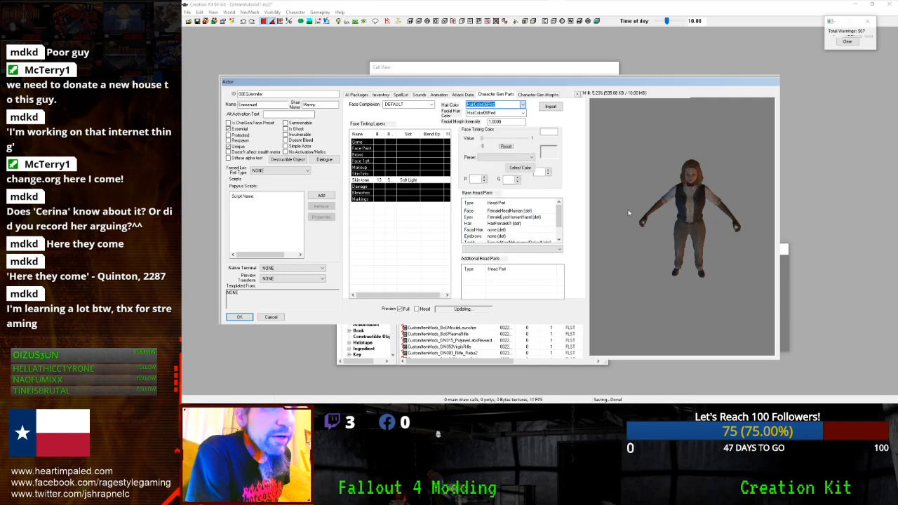
{"action": "left_click", "coordinate": [517, 105]}
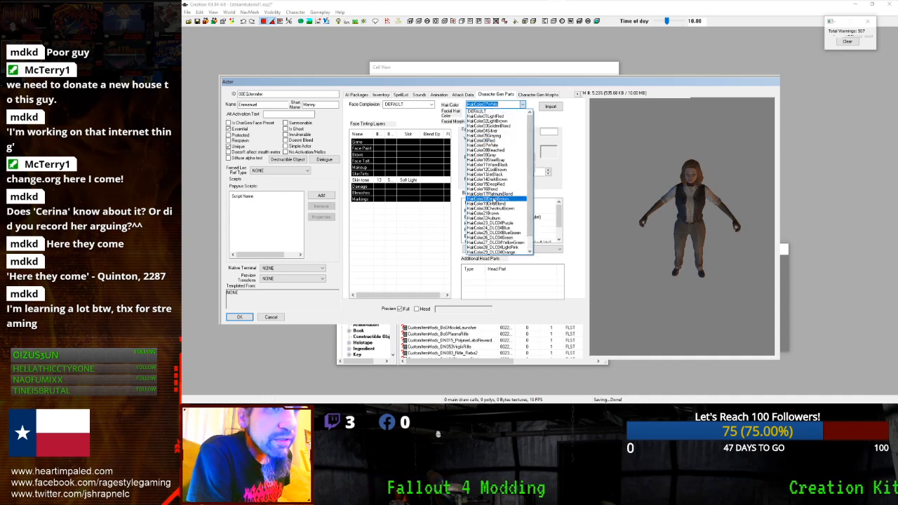
{"action": "left_click", "coordinate": [514, 199]}
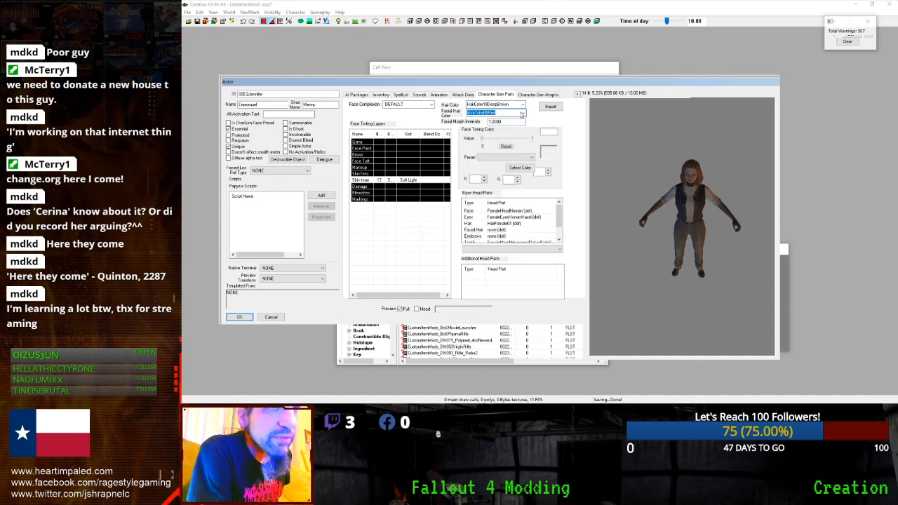
{"action": "left_click", "coordinate": [522, 112]}
{"action": "left_click_drag", "start_coordinate": [527, 143], "coordinate": [530, 126]}
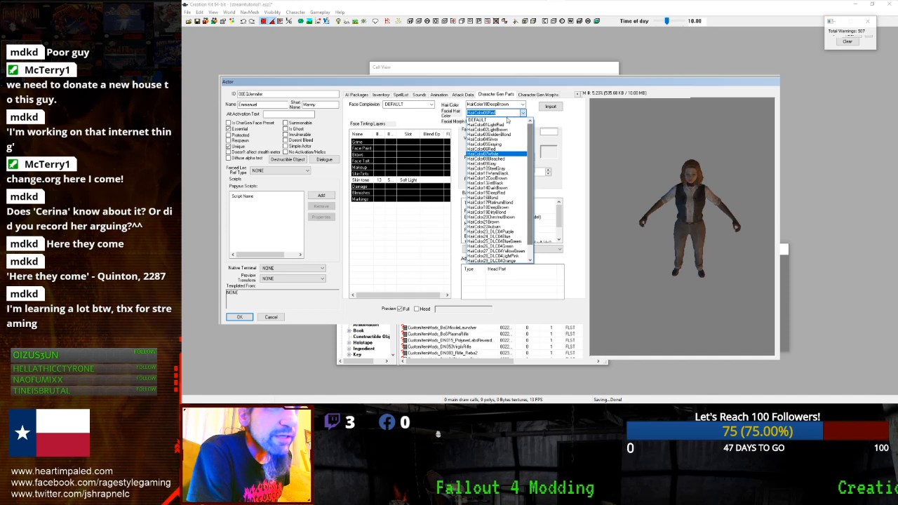
{"action": "left_click", "coordinate": [505, 171]}
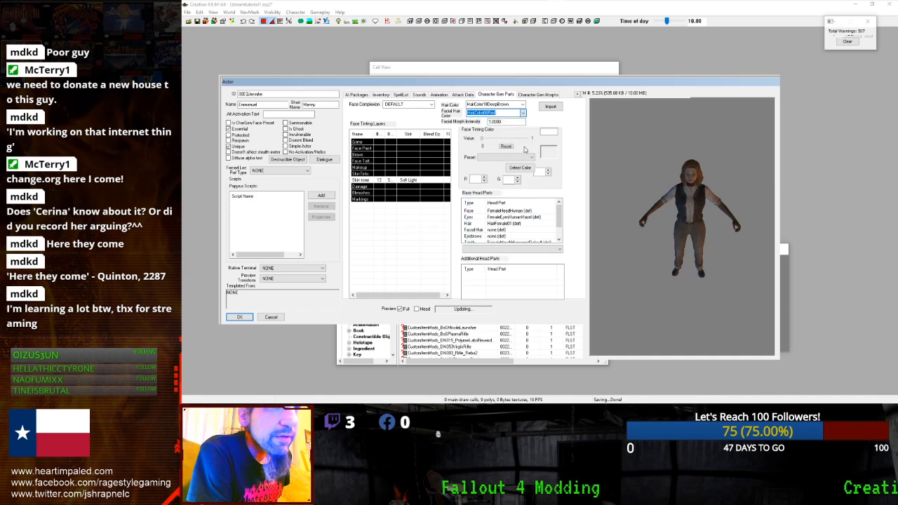
- Set the Hair head part to HairFemale08 and inspect it in a close-up head preview
{"action": "left_click", "coordinate": [533, 223]}
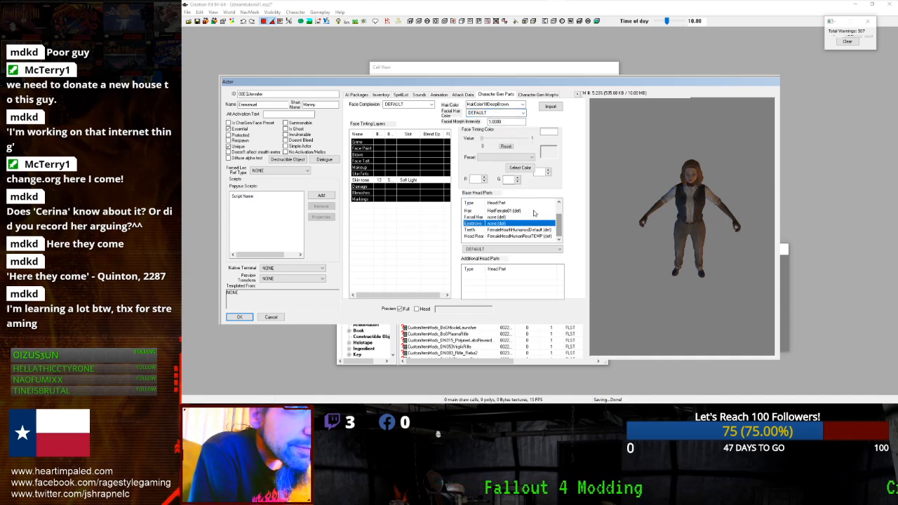
{"action": "scroll", "coordinate": [533, 213], "scroll_direction": "down", "scroll_amount": 1}
{"action": "left_click", "coordinate": [517, 249]}
{"action": "left_click", "coordinate": [519, 250]}
{"action": "left_click", "coordinate": [519, 250]}
{"action": "left_click", "coordinate": [516, 344]}
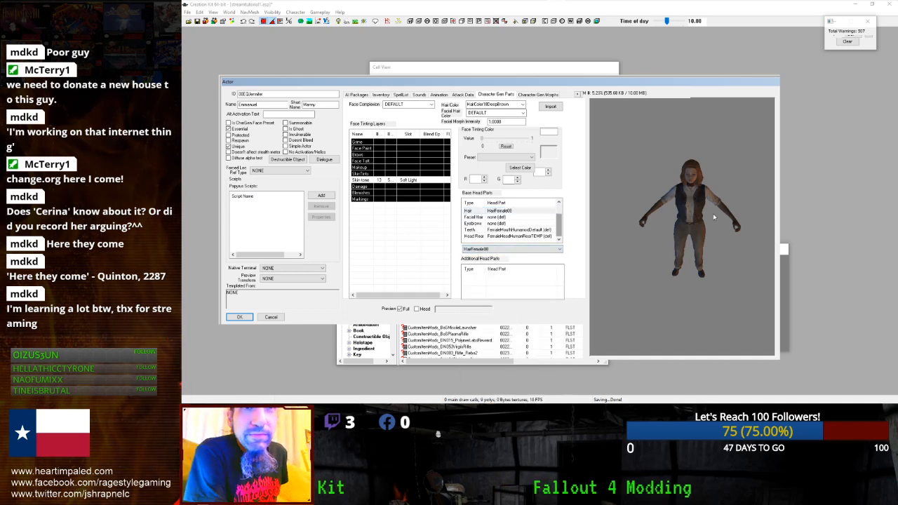
{"action": "left_click", "coordinate": [417, 309]}
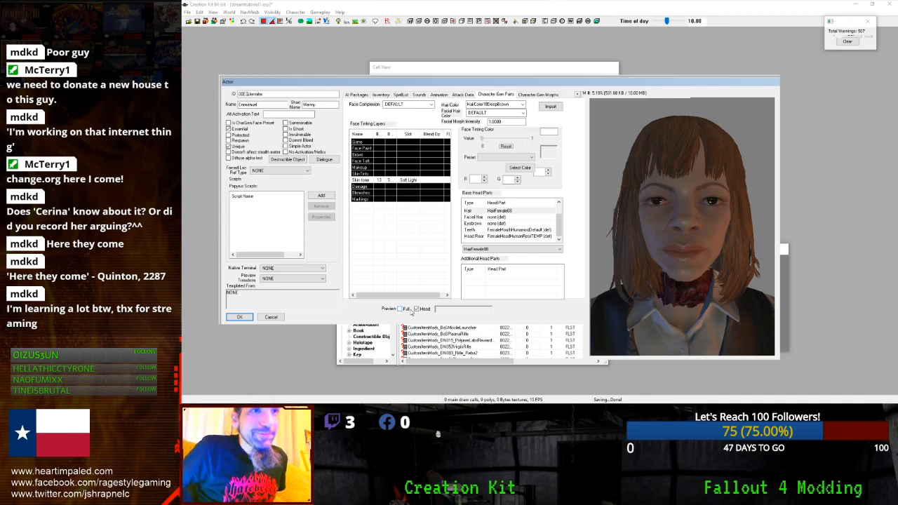
{"action": "left_click_drag", "start_coordinate": [615, 276], "coordinate": [644, 278]}
{"action": "scroll", "coordinate": [641, 269], "scroll_direction": "down", "scroll_amount": 5}
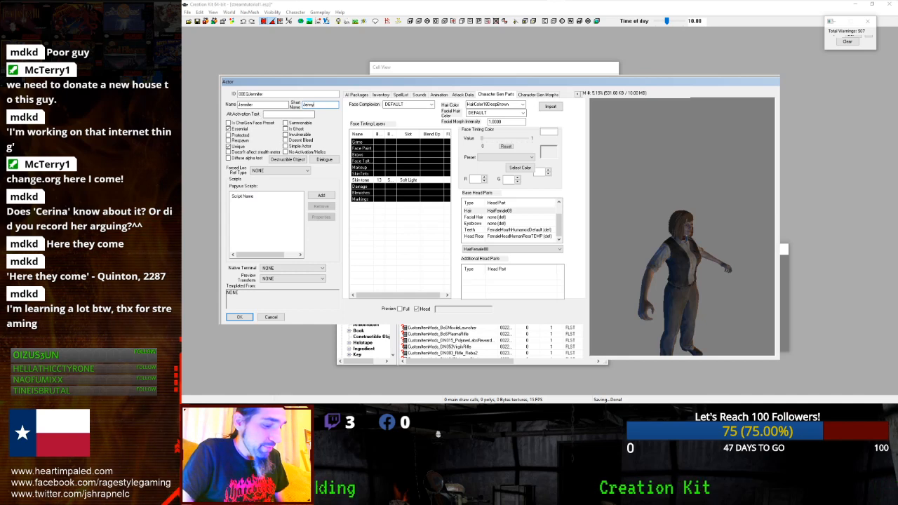
- Confirm the actor edits with OK and accept creating a new actor form
{"action": "left_click", "coordinate": [246, 317]}
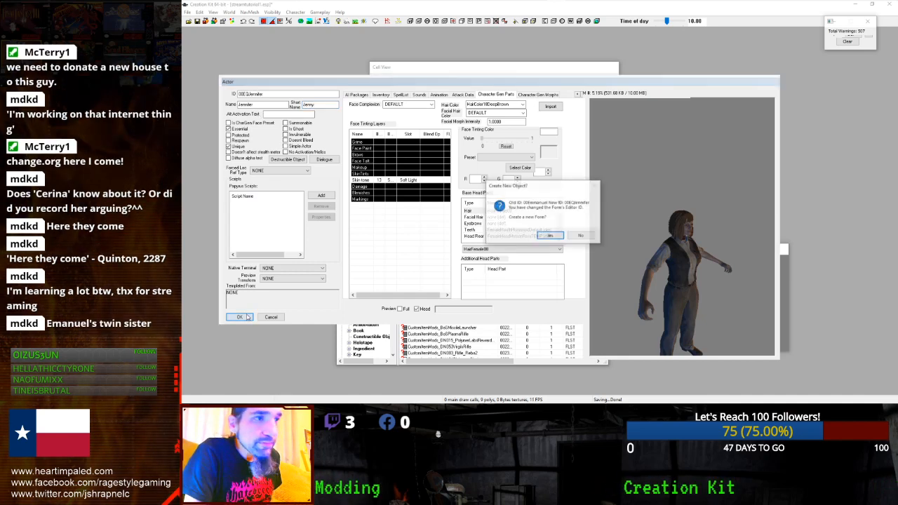
{"action": "left_click", "coordinate": [548, 236]}
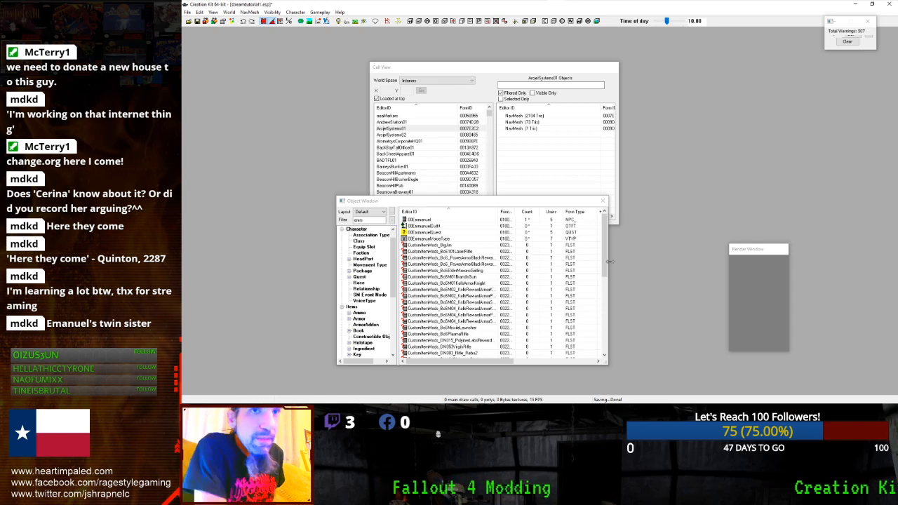
- Save the plugin and inspect the original 00Emmanuel actor's preview
{"action": "left_click", "coordinate": [410, 221]}
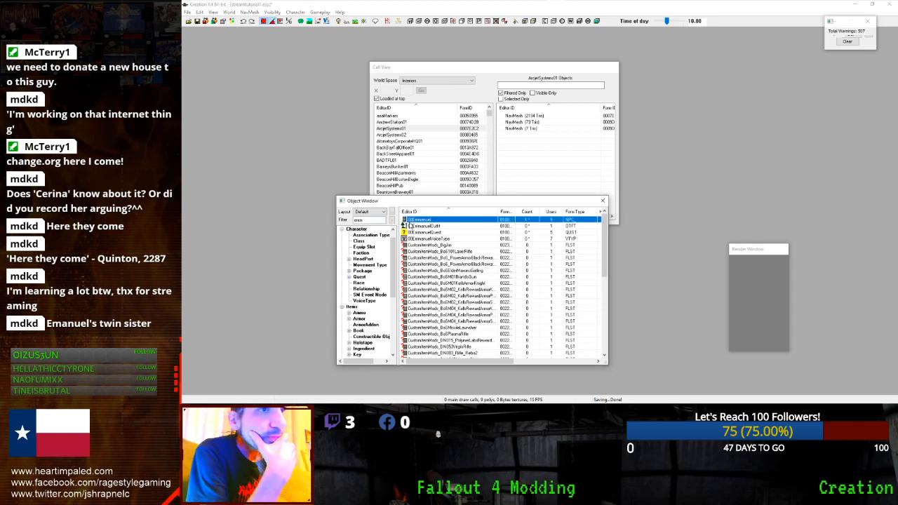
{"action": "left_click", "coordinate": [197, 21]}
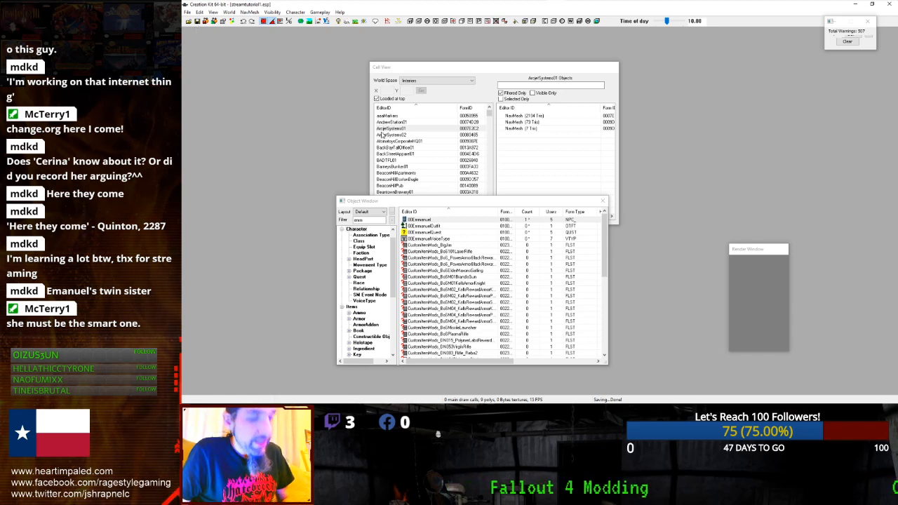
{"action": "double_click", "coordinate": [428, 222]}
{"action": "left_click", "coordinate": [489, 4]}
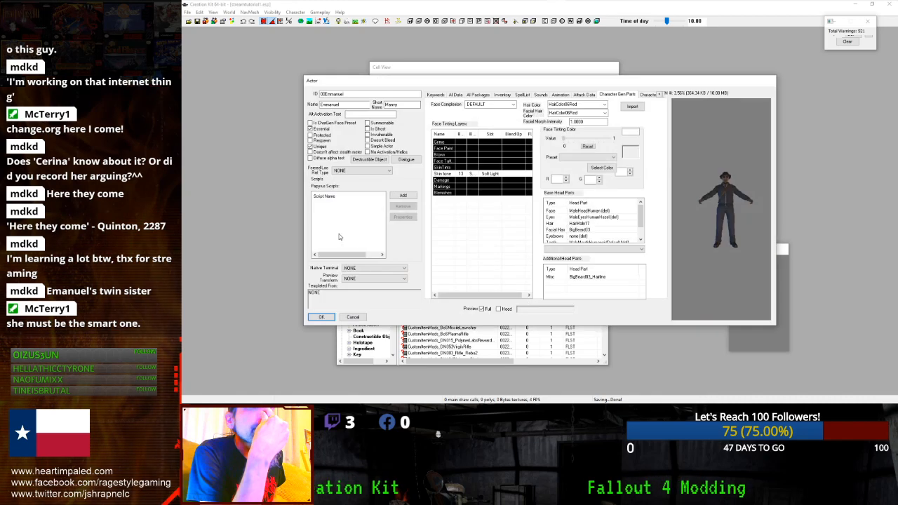
{"action": "left_click_drag", "start_coordinate": [747, 234], "coordinate": [744, 240]}
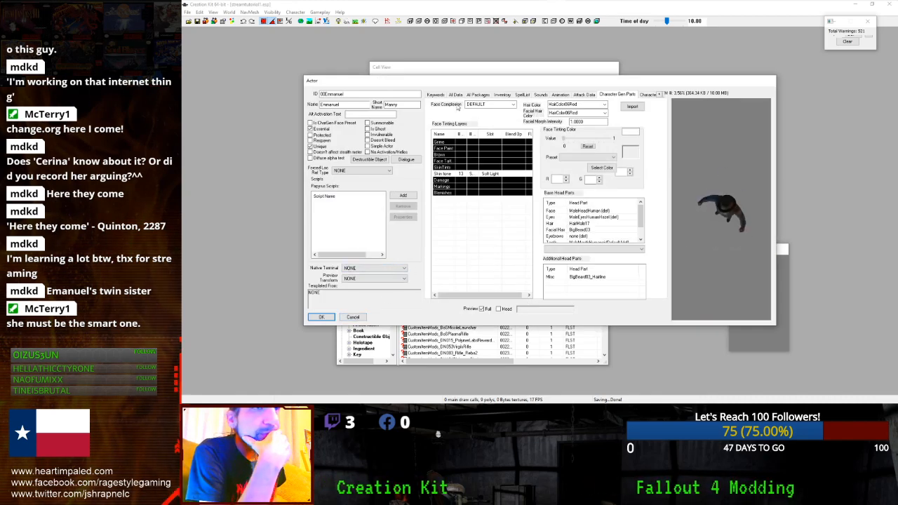
- Cancel out of the Emmanuel actor and open 00EmmanuelQuest for editing
{"action": "left_click", "coordinate": [343, 317]}
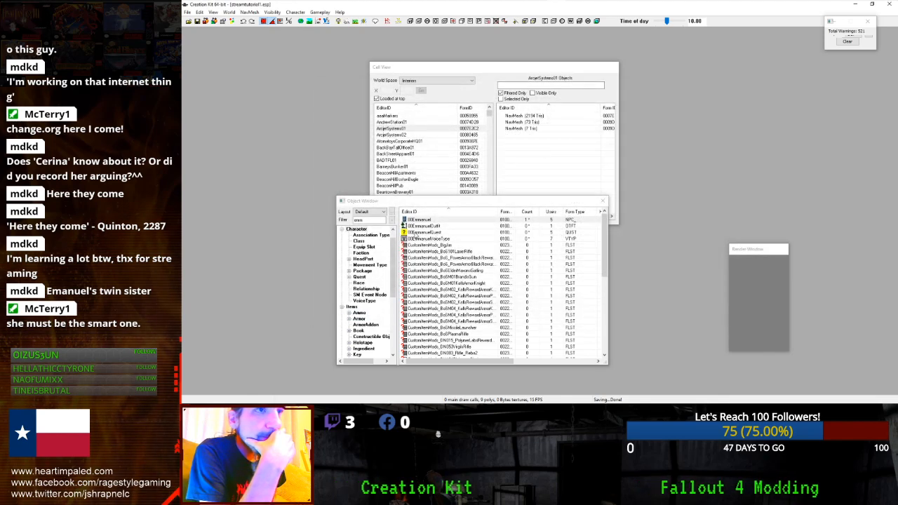
{"action": "double_click", "coordinate": [370, 221]}
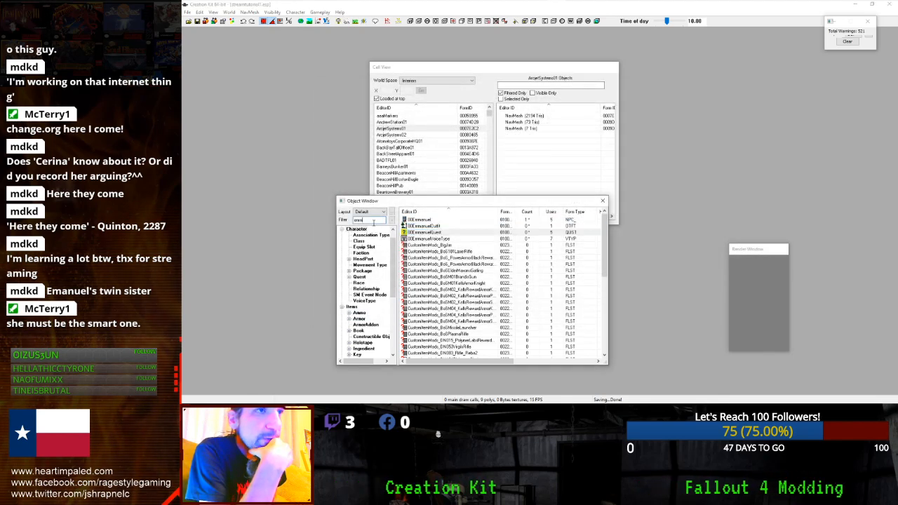
{"action": "double_click", "coordinate": [416, 233]}
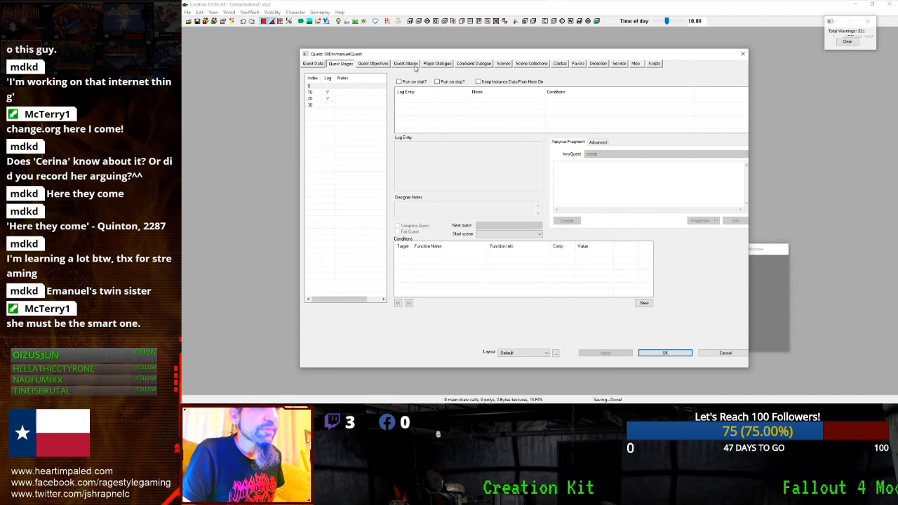
- Create a new reference alias named 00EQJennifer in the quest's aliases
{"action": "left_click", "coordinate": [405, 63]}
{"action": "left_click", "coordinate": [401, 122]}
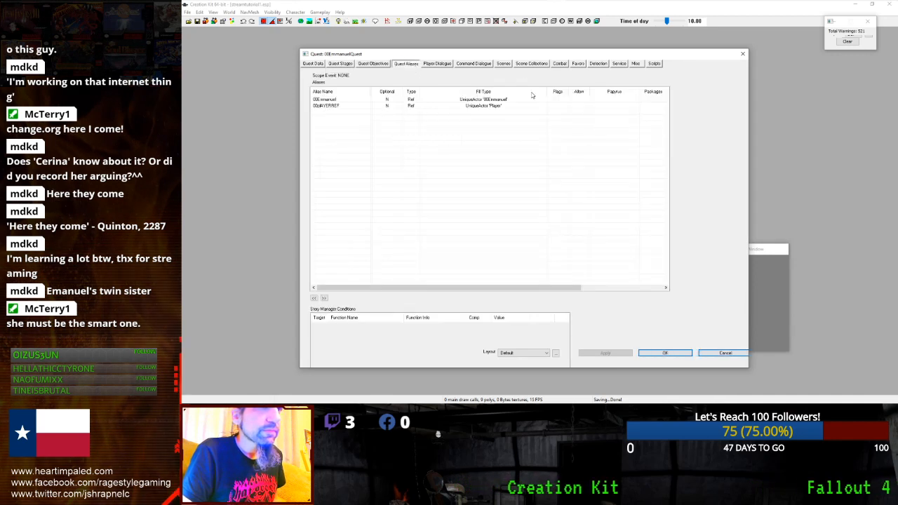
{"action": "right_click", "coordinate": [427, 220]}
{"action": "left_click", "coordinate": [440, 223]}
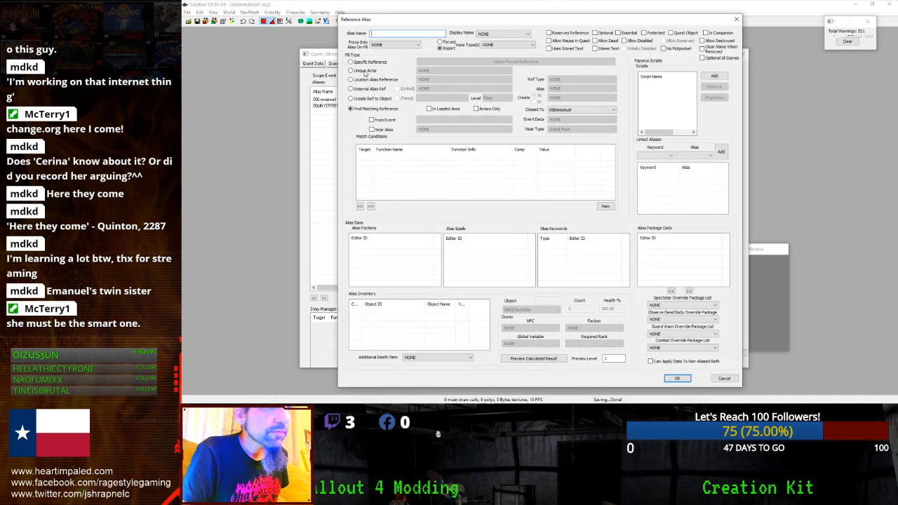
{"action": "type", "text": "00EQ"}
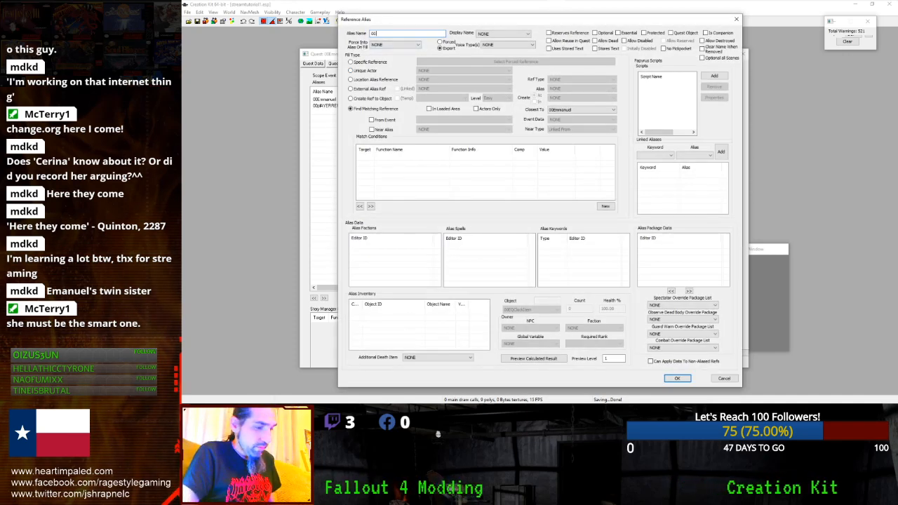
{"action": "type", "text": "Jennifer"}
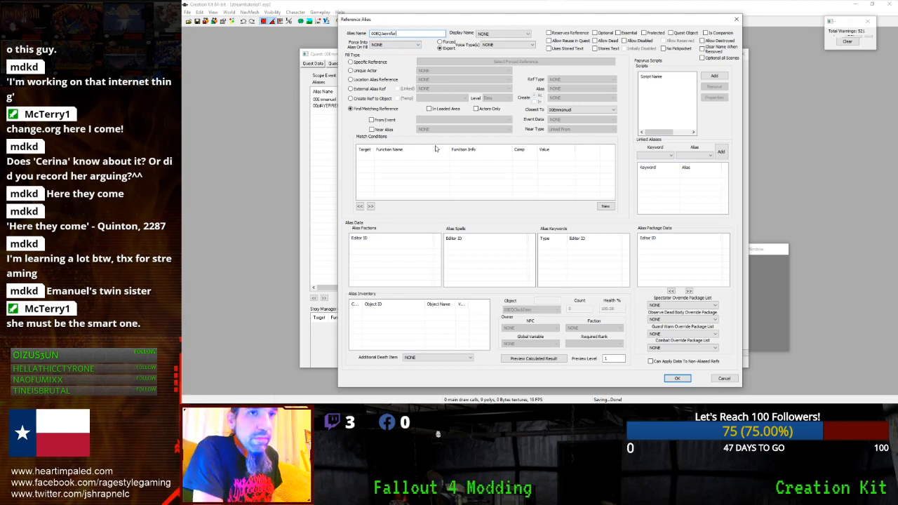
{"action": "left_click", "coordinate": [676, 379]}
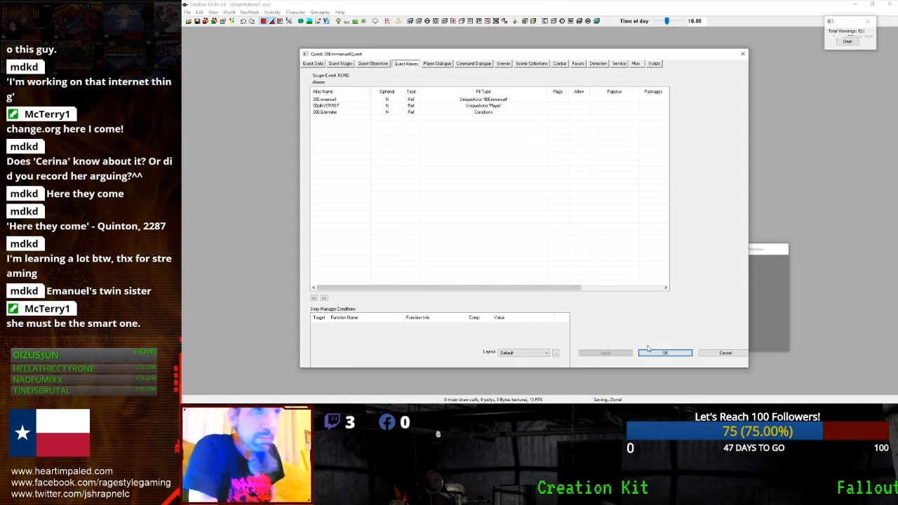
{"action": "left_click", "coordinate": [507, 113]}
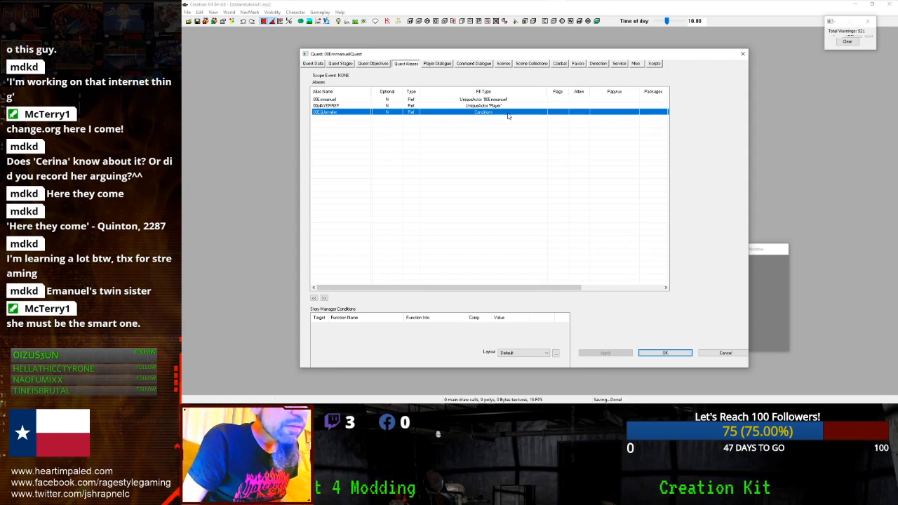
- Set the 00EQJennifer alias to fill with the unique actor 00EQJennifer
{"action": "double_click", "coordinate": [507, 113]}
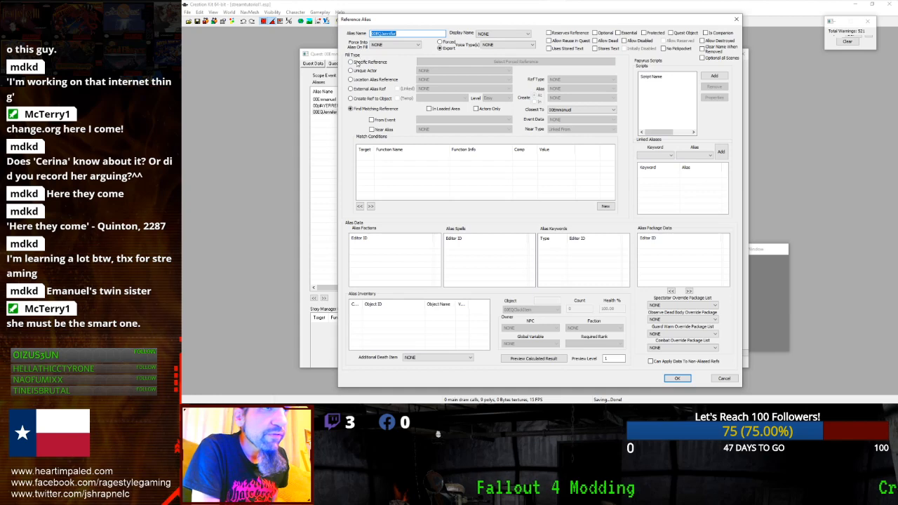
{"action": "left_click", "coordinate": [352, 72]}
{"action": "left_click", "coordinate": [465, 73]}
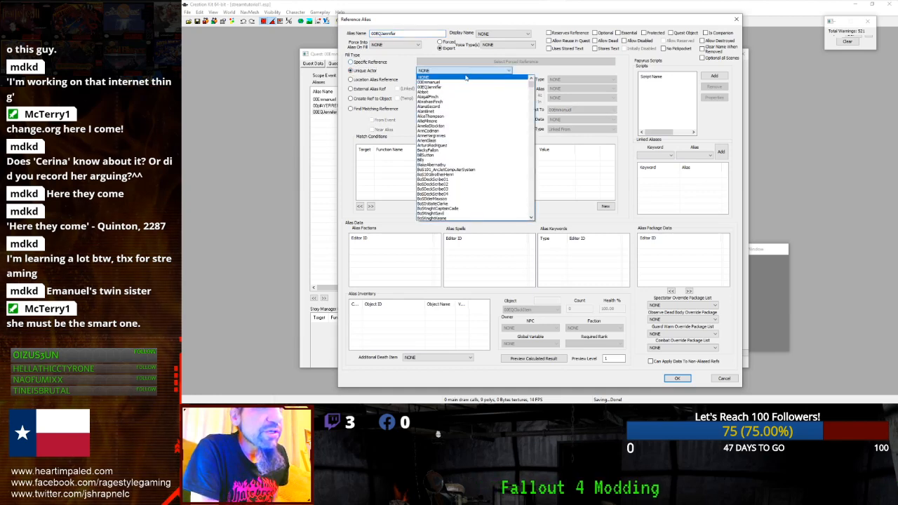
{"action": "left_click", "coordinate": [457, 88]}
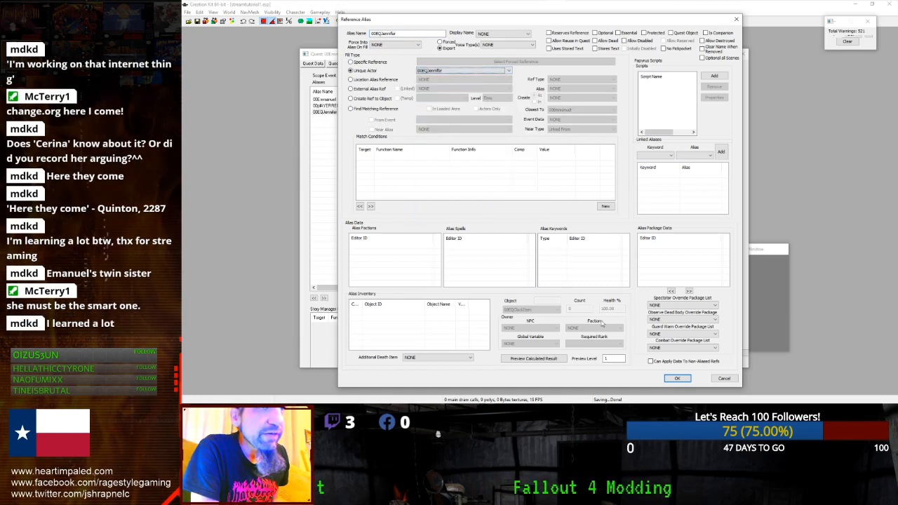
{"action": "left_click", "coordinate": [672, 379]}
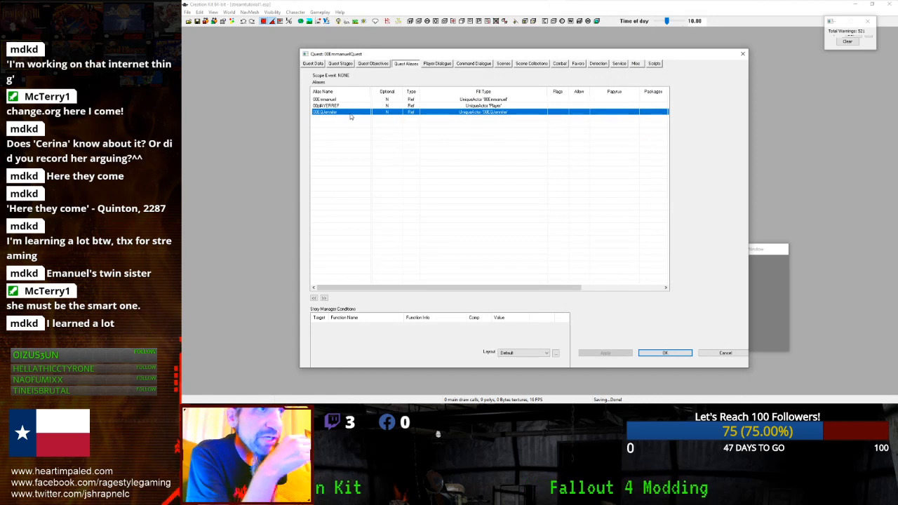
{"action": "left_click", "coordinate": [347, 99]}
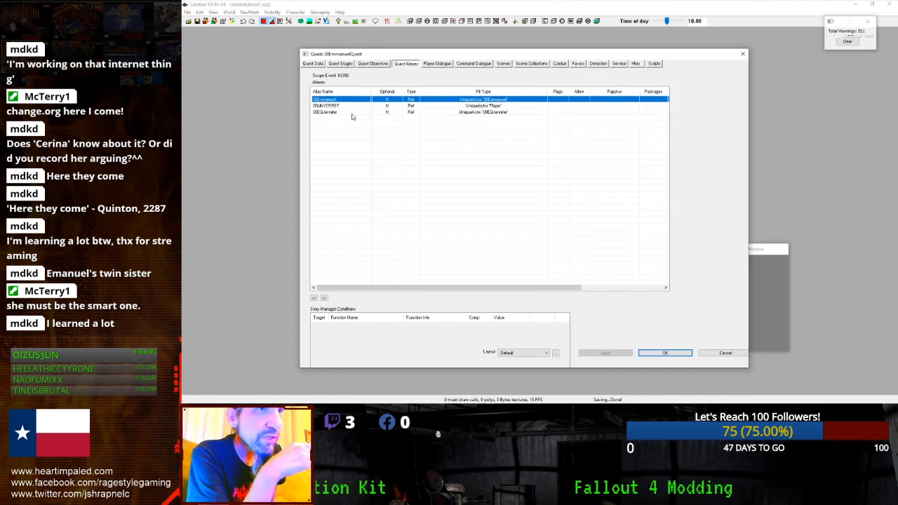
- Create a new reference alias named 00EQClack and flag it as a Quest Object
{"action": "left_click", "coordinate": [387, 124]}
{"action": "right_click", "coordinate": [387, 124]}
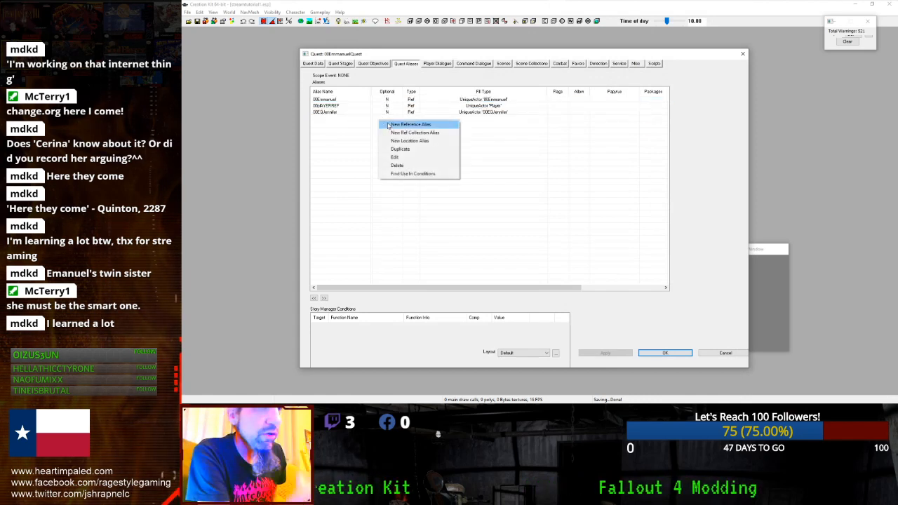
{"action": "left_click", "coordinate": [387, 124]}
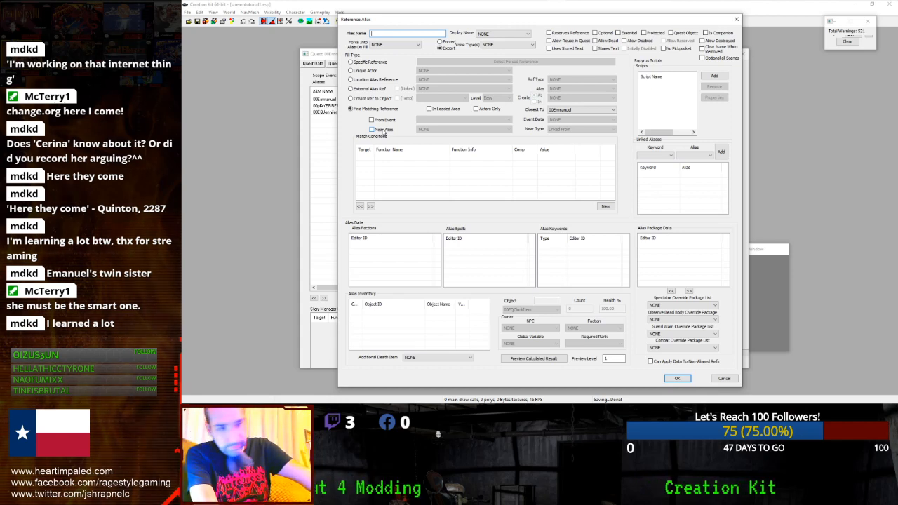
{"action": "type", "text": "00"}
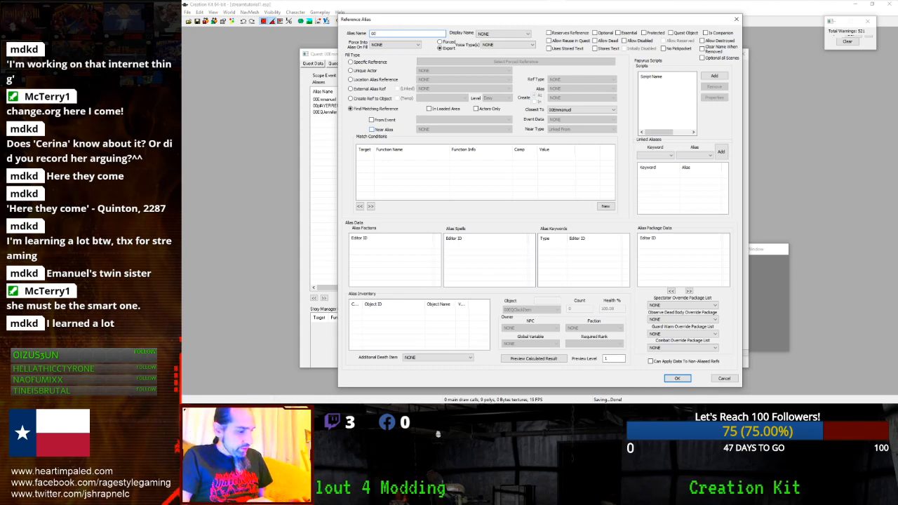
{"action": "type", "text": "EQCla"}
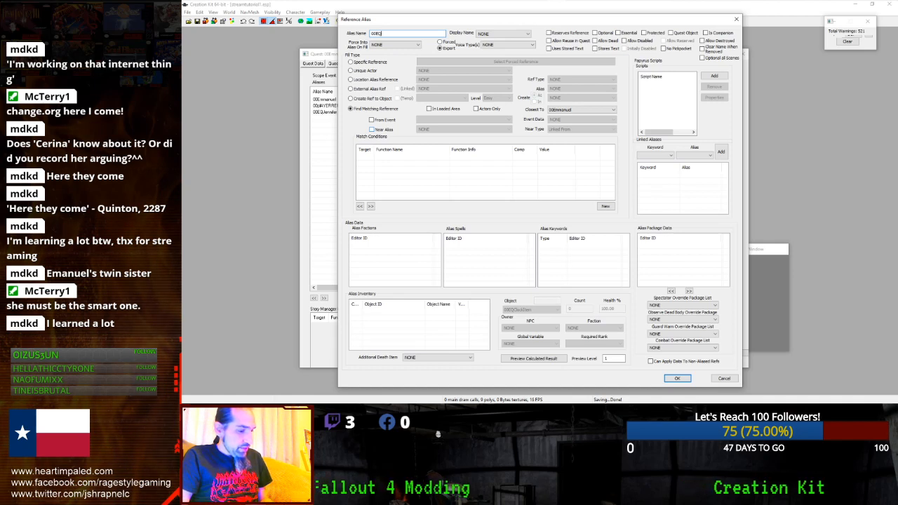
{"action": "type", "text": "ck"}
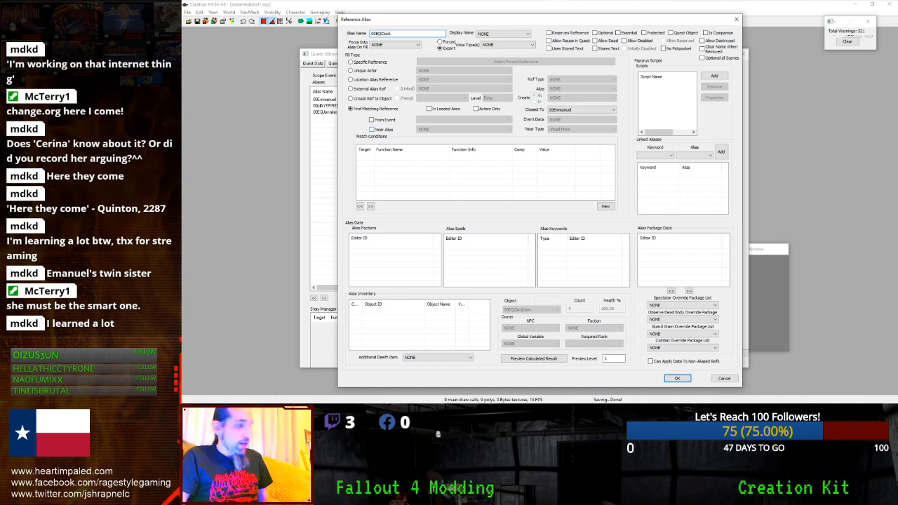
{"action": "left_click", "coordinate": [670, 33]}
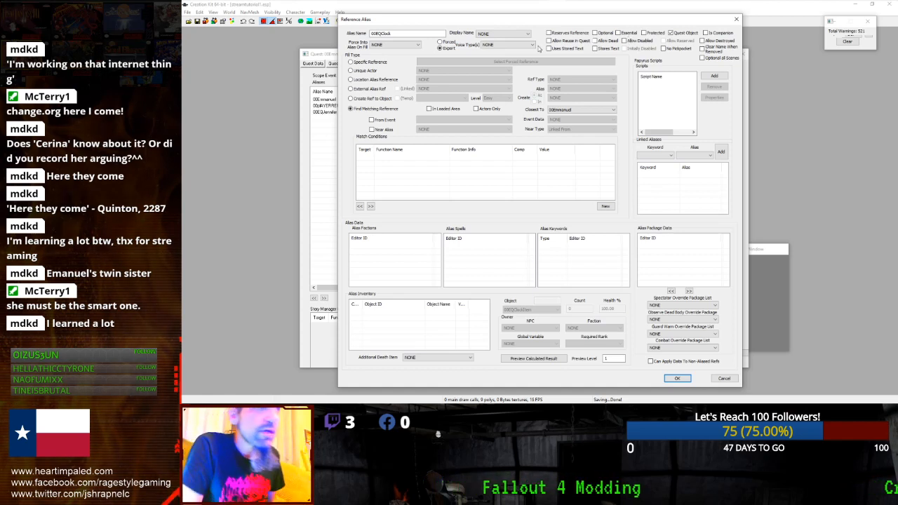
- Switch the alias's Fill Type to Create Ref to Object
{"action": "left_click", "coordinate": [351, 61]}
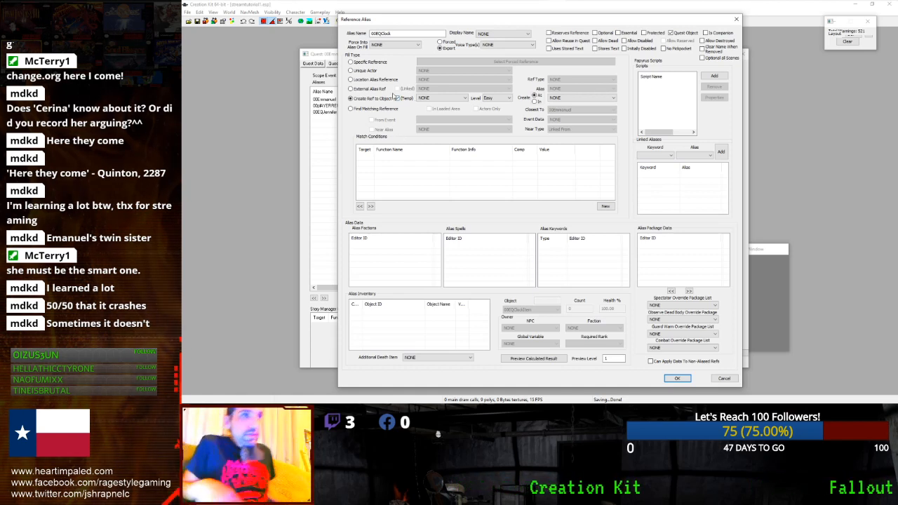
- Make the 00EQClock alias create 00EQClockItem at Easy level inside 00Emmanuel, and confirm
{"action": "left_click", "coordinate": [432, 98]}
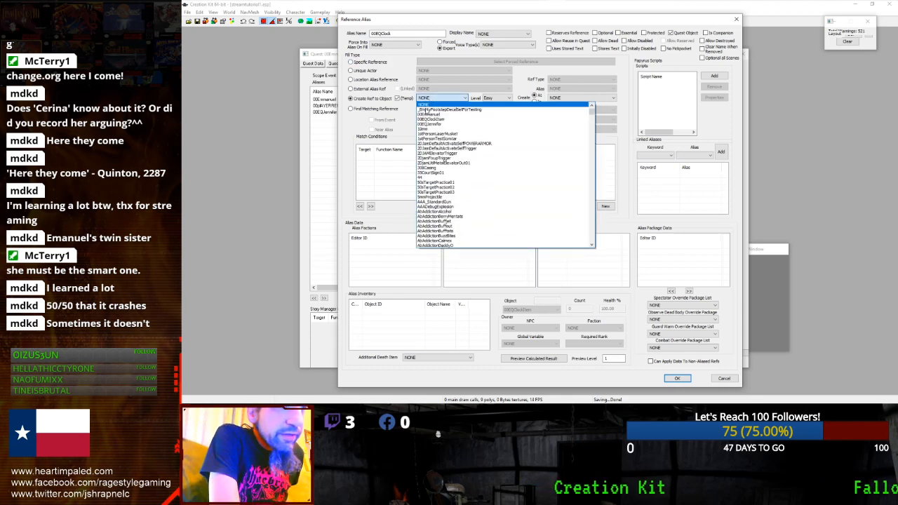
{"action": "left_click", "coordinate": [436, 119]}
{"action": "left_click", "coordinate": [495, 101]}
{"action": "left_click", "coordinate": [538, 97]}
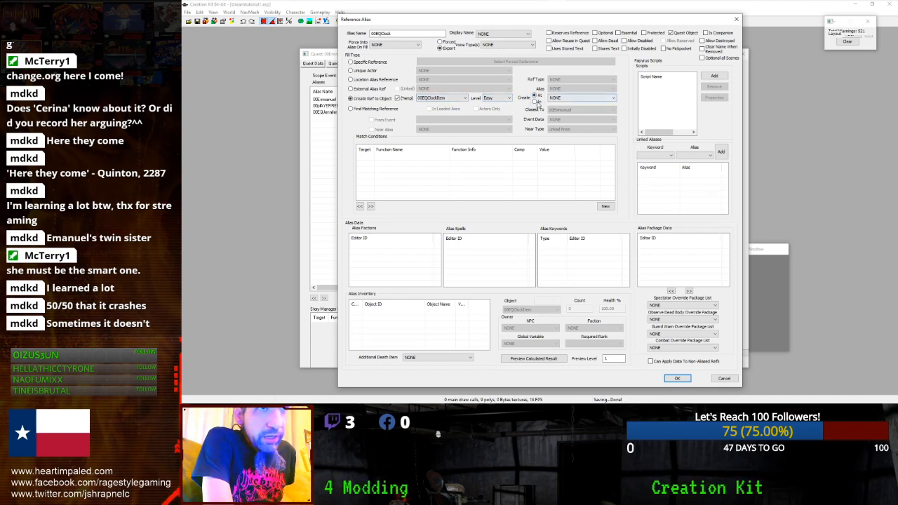
{"action": "left_click", "coordinate": [565, 99]}
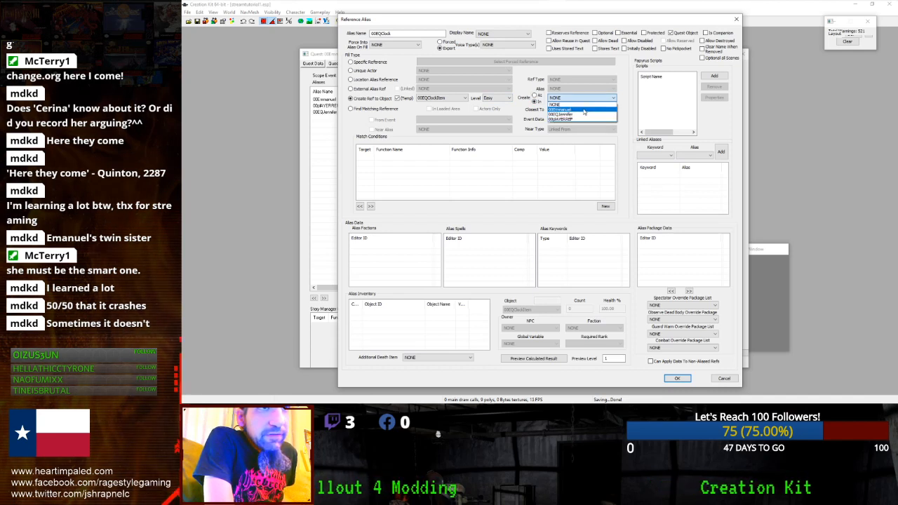
{"action": "left_click", "coordinate": [568, 109]}
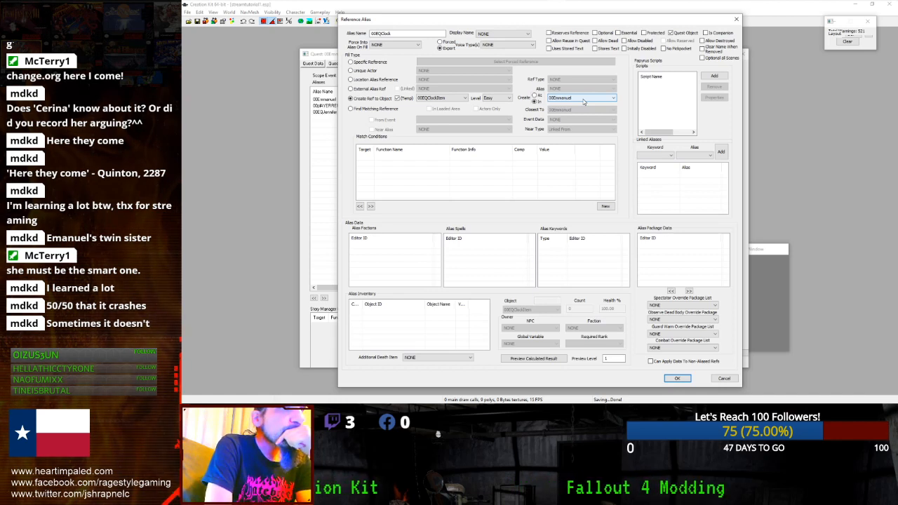
{"action": "left_click", "coordinate": [582, 100]}
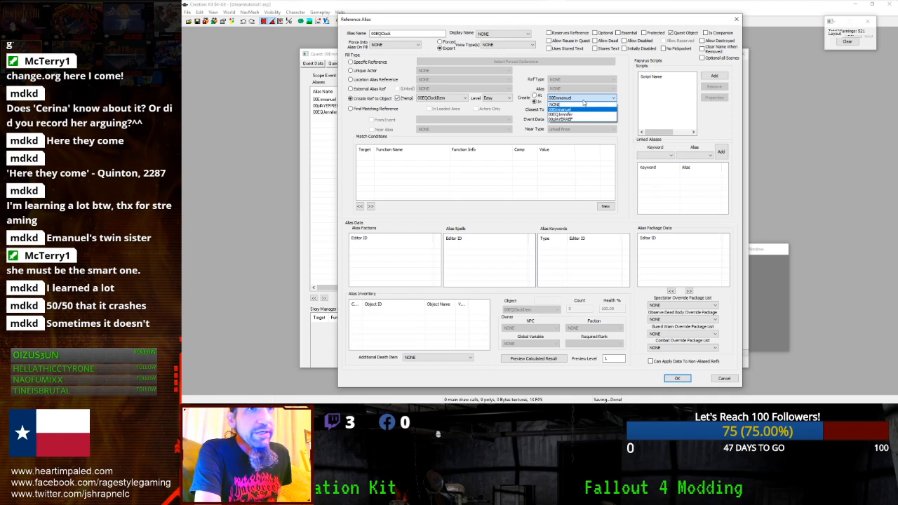
{"action": "left_click", "coordinate": [571, 119]}
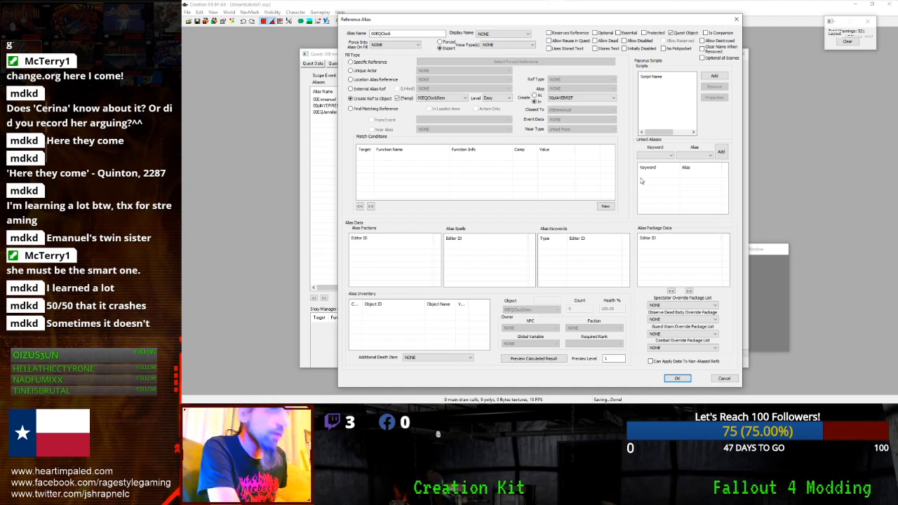
{"action": "left_click", "coordinate": [616, 100]}
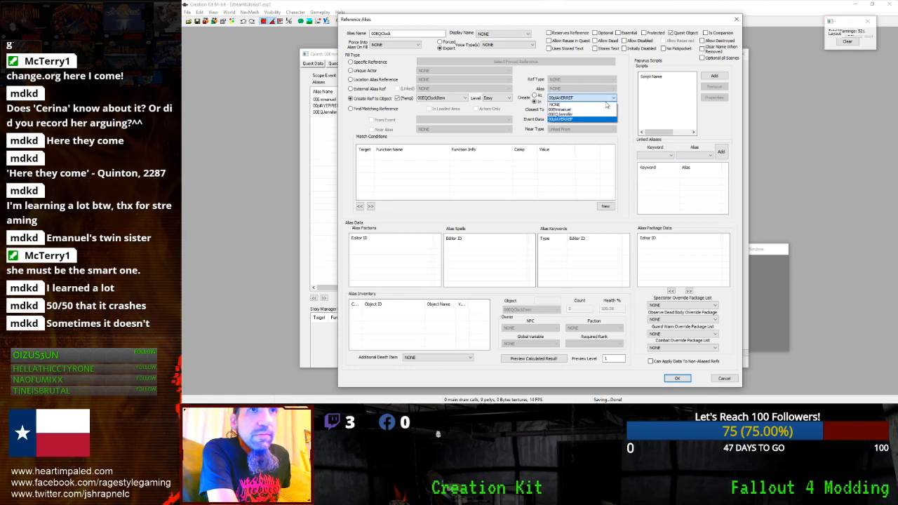
{"action": "left_click", "coordinate": [575, 114]}
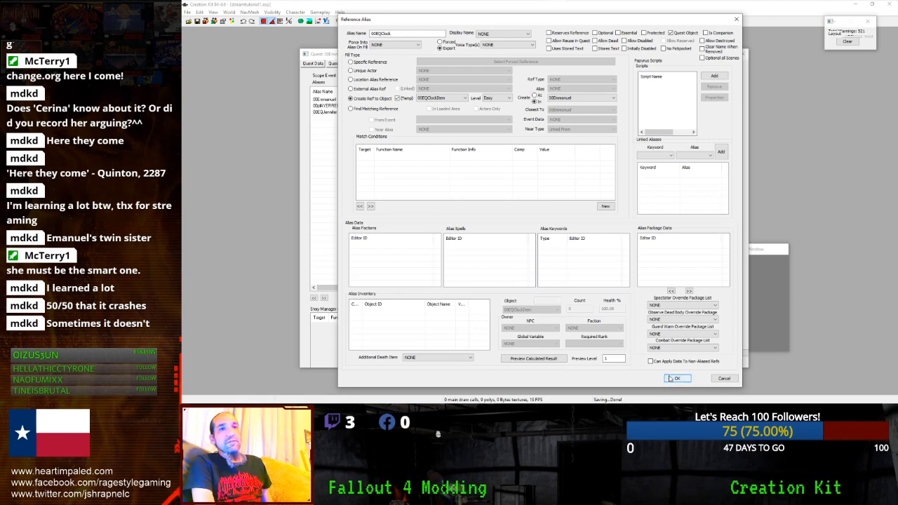
{"action": "left_click", "coordinate": [670, 377]}
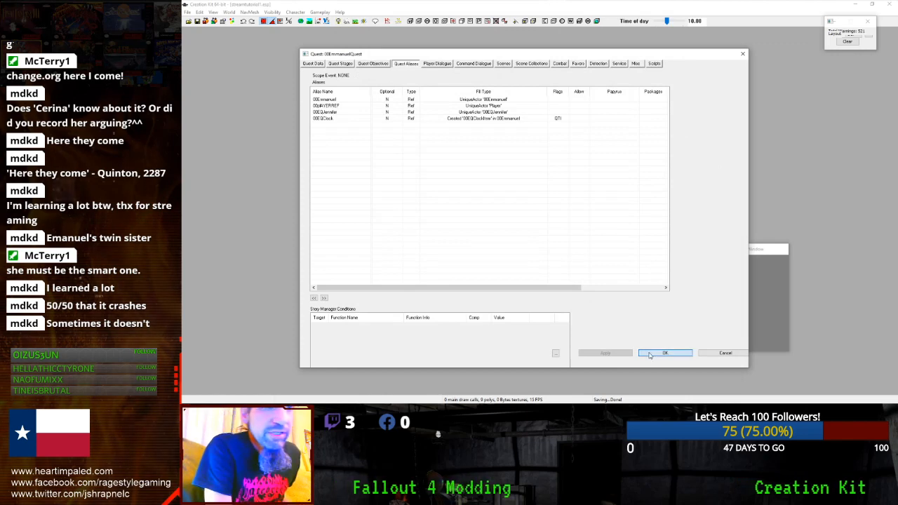
- Close the 00EmmanuelQuest window with OK, keeping the new alias
{"action": "left_click", "coordinate": [649, 354]}
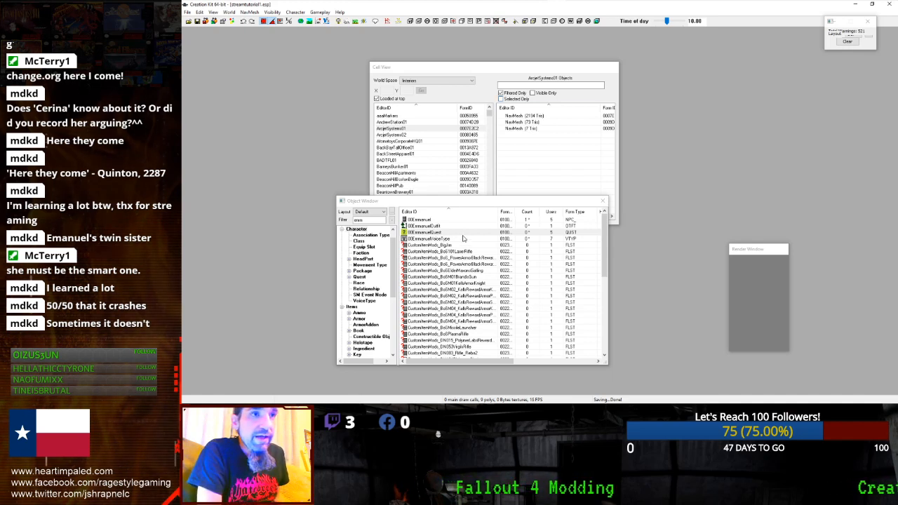
- Launch Fallout 4 from the Steam tray menu and start it from the launcher
{"action": "left_click", "coordinate": [467, 232]}
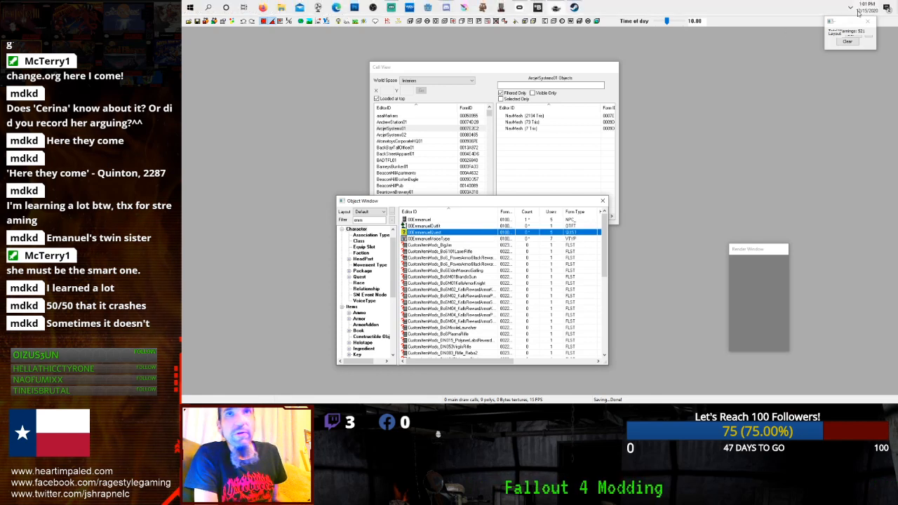
{"action": "left_click", "coordinate": [850, 7]}
{"action": "right_click", "coordinate": [872, 24]}
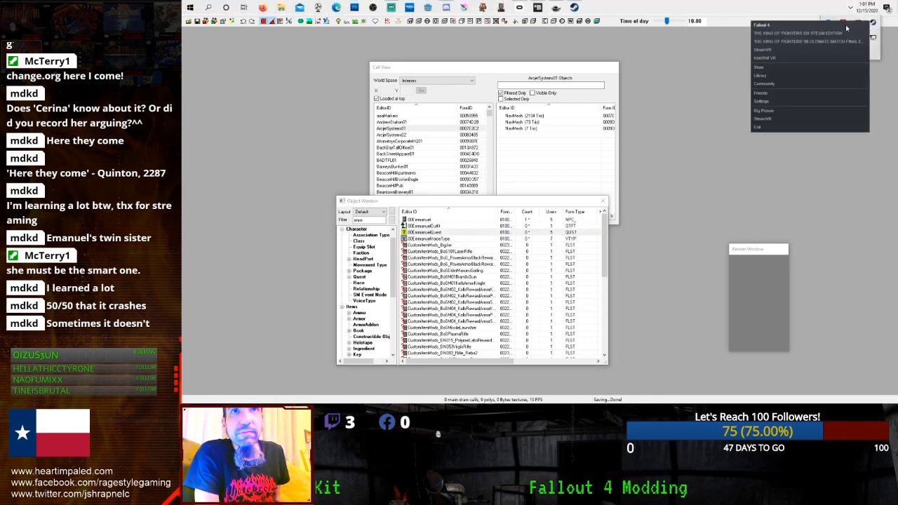
{"action": "left_click", "coordinate": [847, 28]}
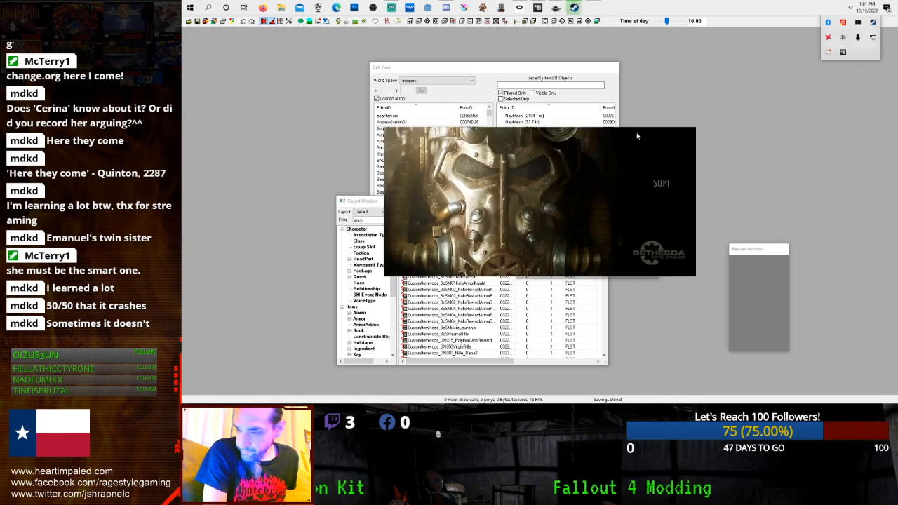
{"action": "left_click", "coordinate": [660, 145]}
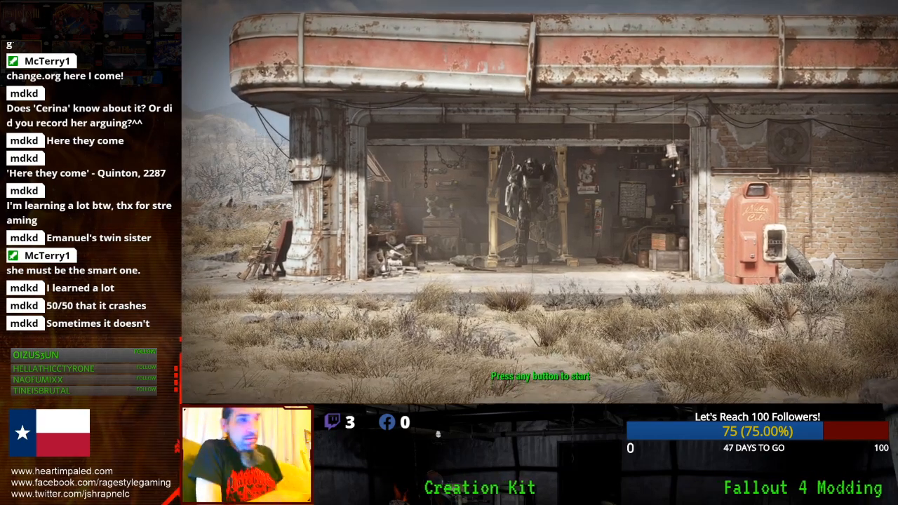
- Get past the title screen and pick the Commonwealth save from the Load list
{"action": "left_click", "coordinate": [658, 146]}
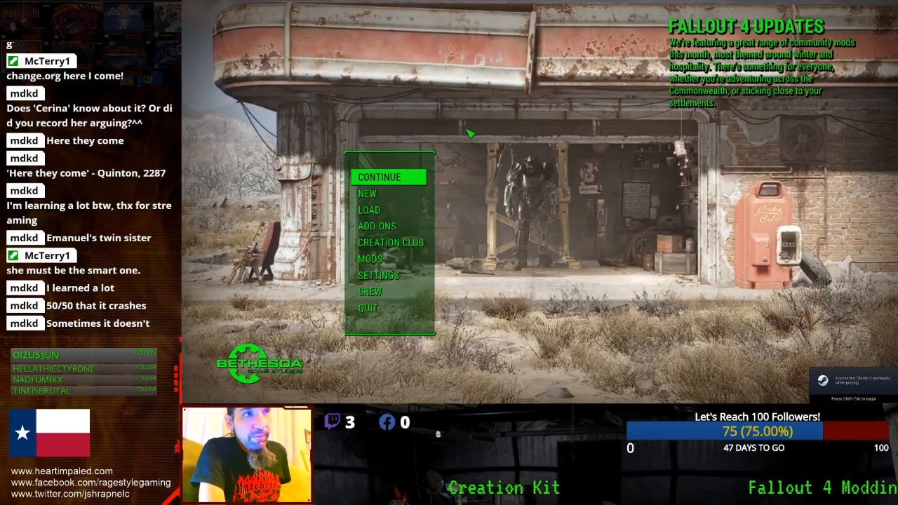
{"action": "left_click", "coordinate": [368, 209]}
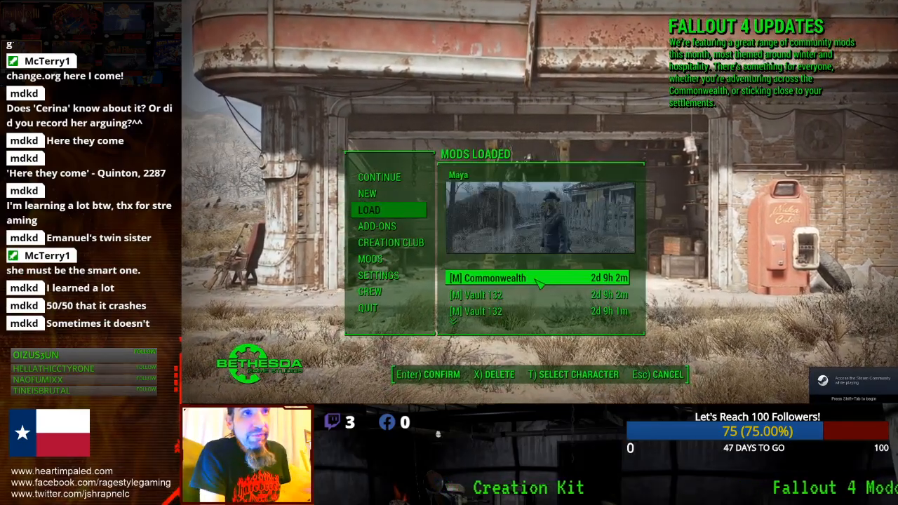
{"action": "left_click", "coordinate": [491, 278]}
- Load the Commonwealth save, walk to the settlers by the blue house, and accept Emmanuel's quest
{"action": "left_click", "coordinate": [485, 375]}
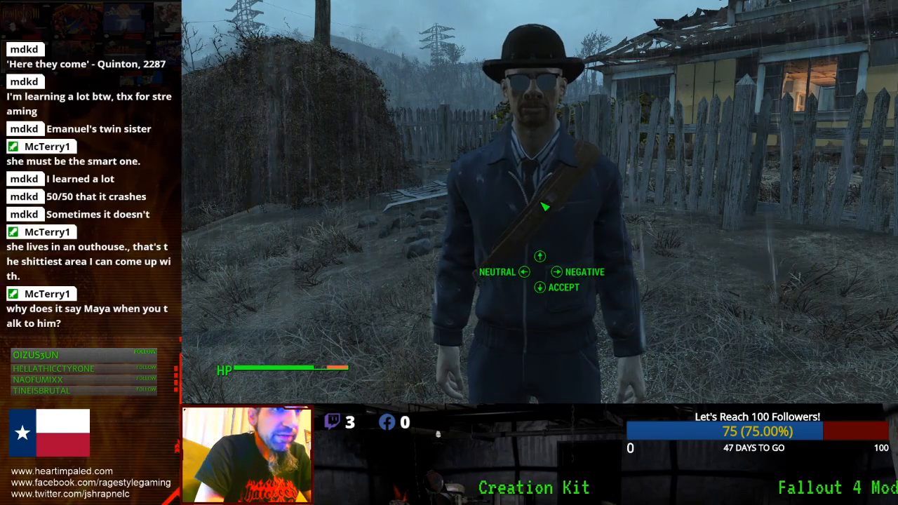
{"action": "key", "text": "Down"}
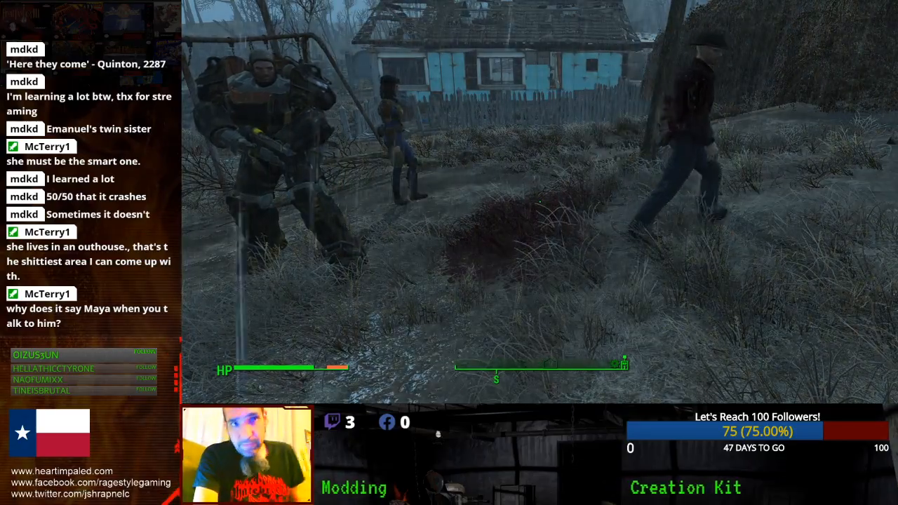
- Pickpocket Emmanuel to confirm the Alarm Clock, then quit via the console command quitgame
{"action": "key", "text": "KP_Decimal"}
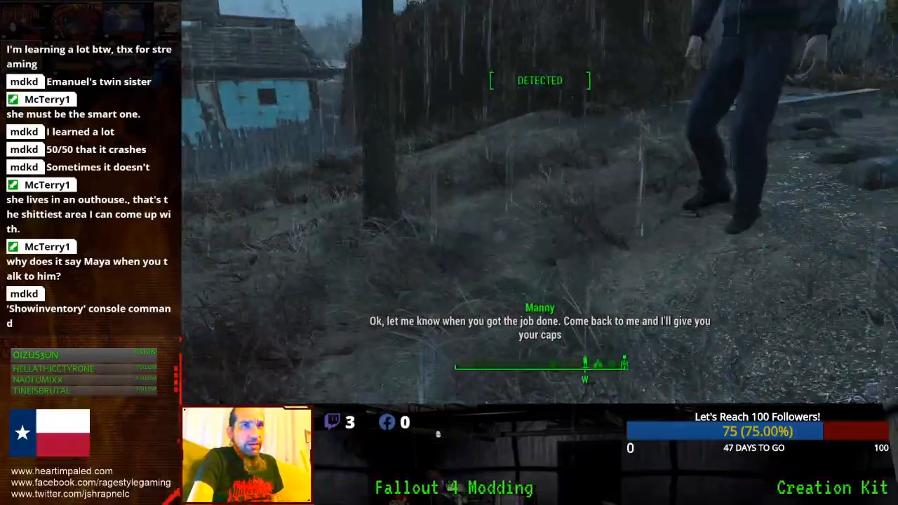
{"action": "key", "text": "e"}
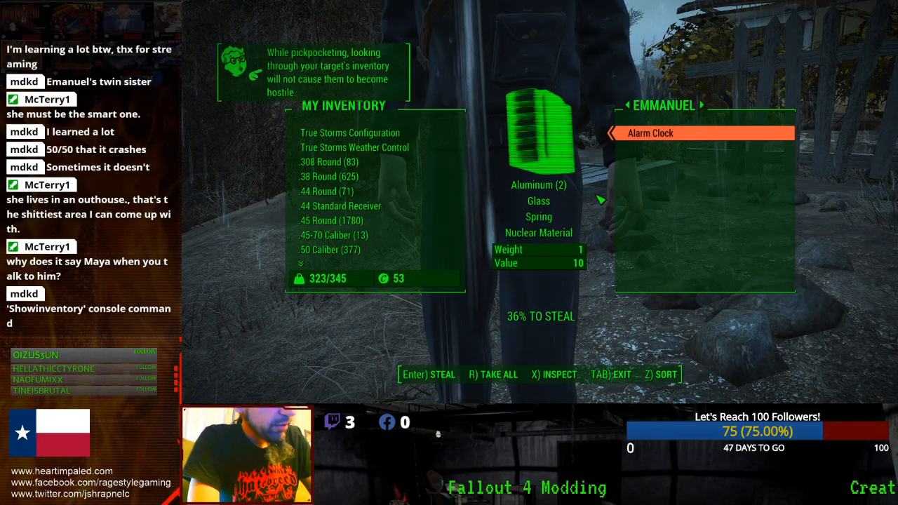
{"action": "key", "text": "grave"}
{"action": "type", "text": "quitgame"}
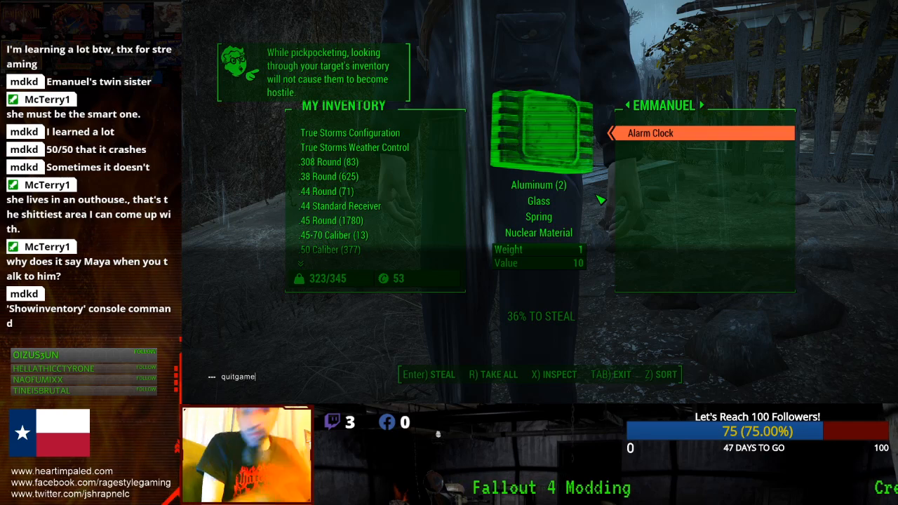
{"action": "key", "text": "Return"}
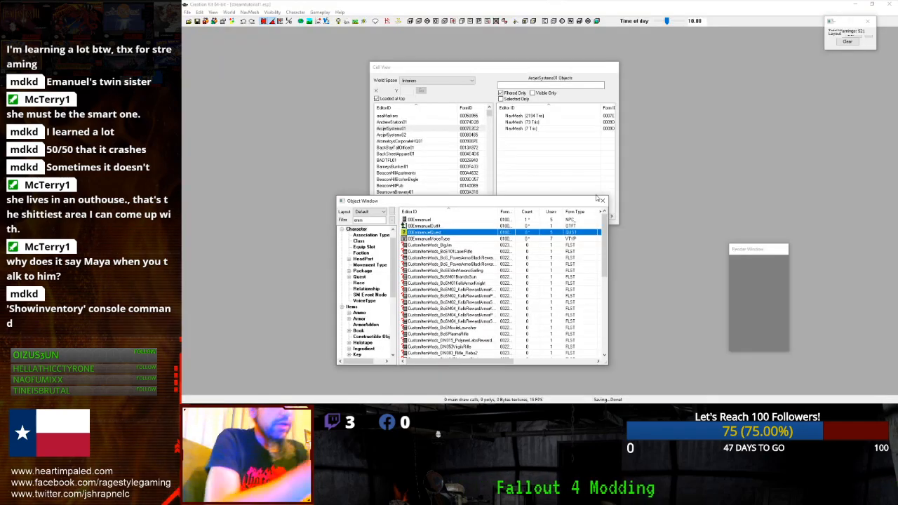